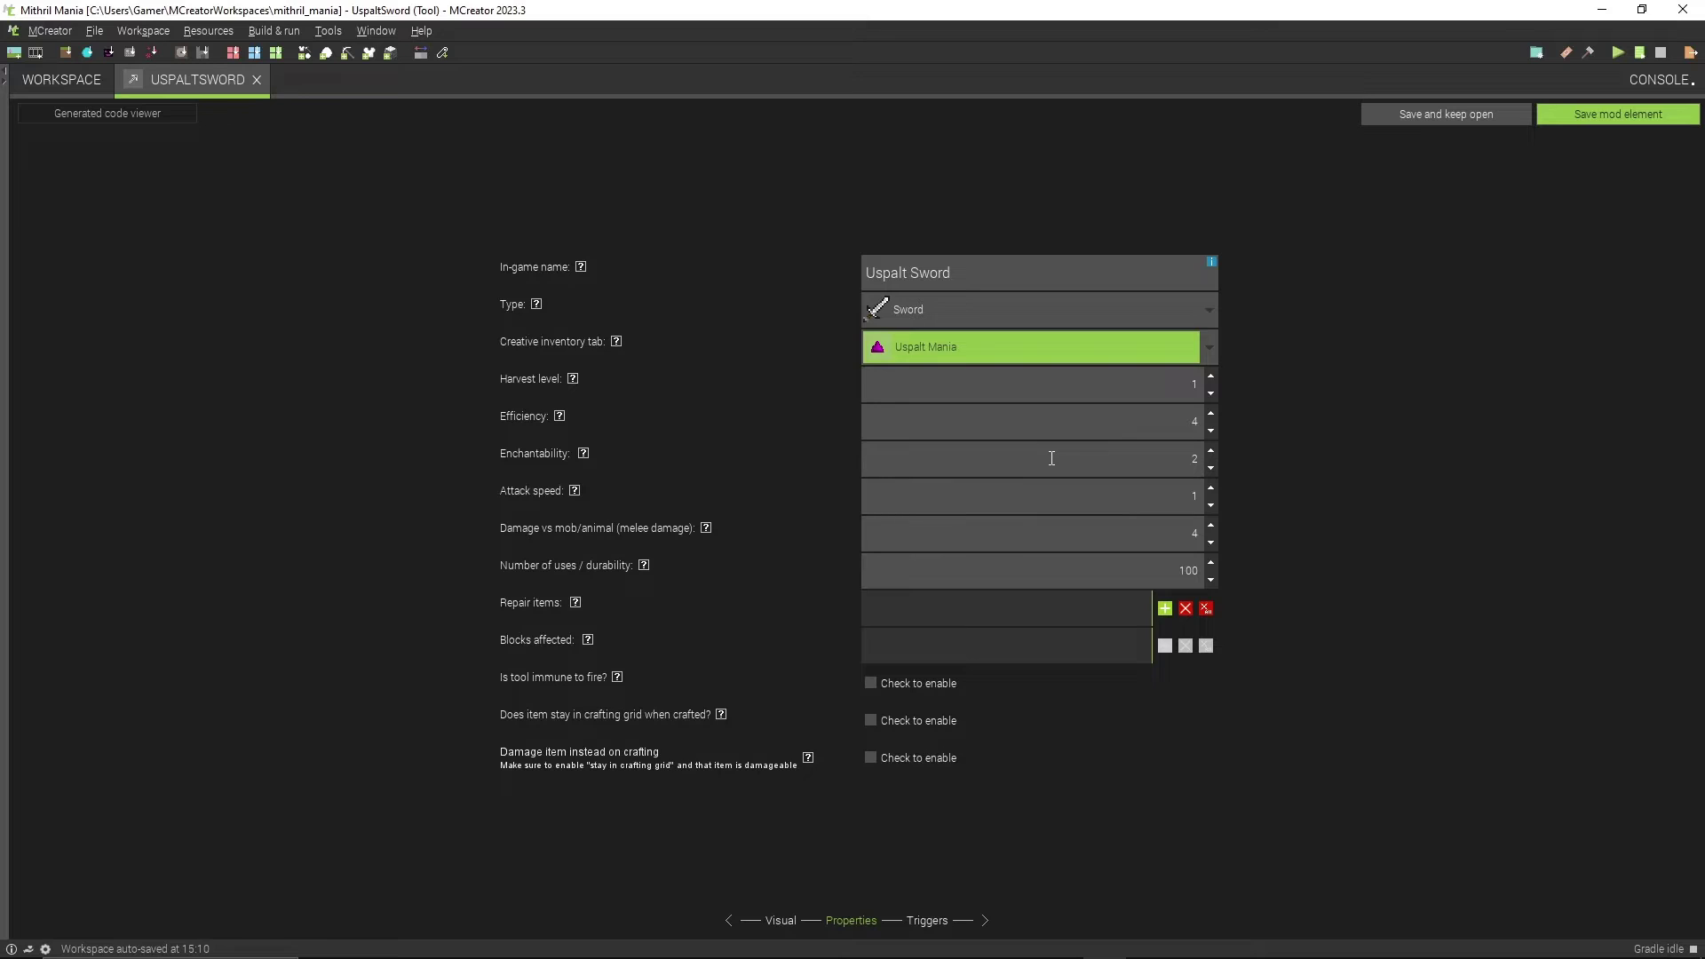
Step: Make the Uspalt Sword immune to fire and raise its melee damage to 5.9
{"action": "left_click", "coordinate": [925, 685]}
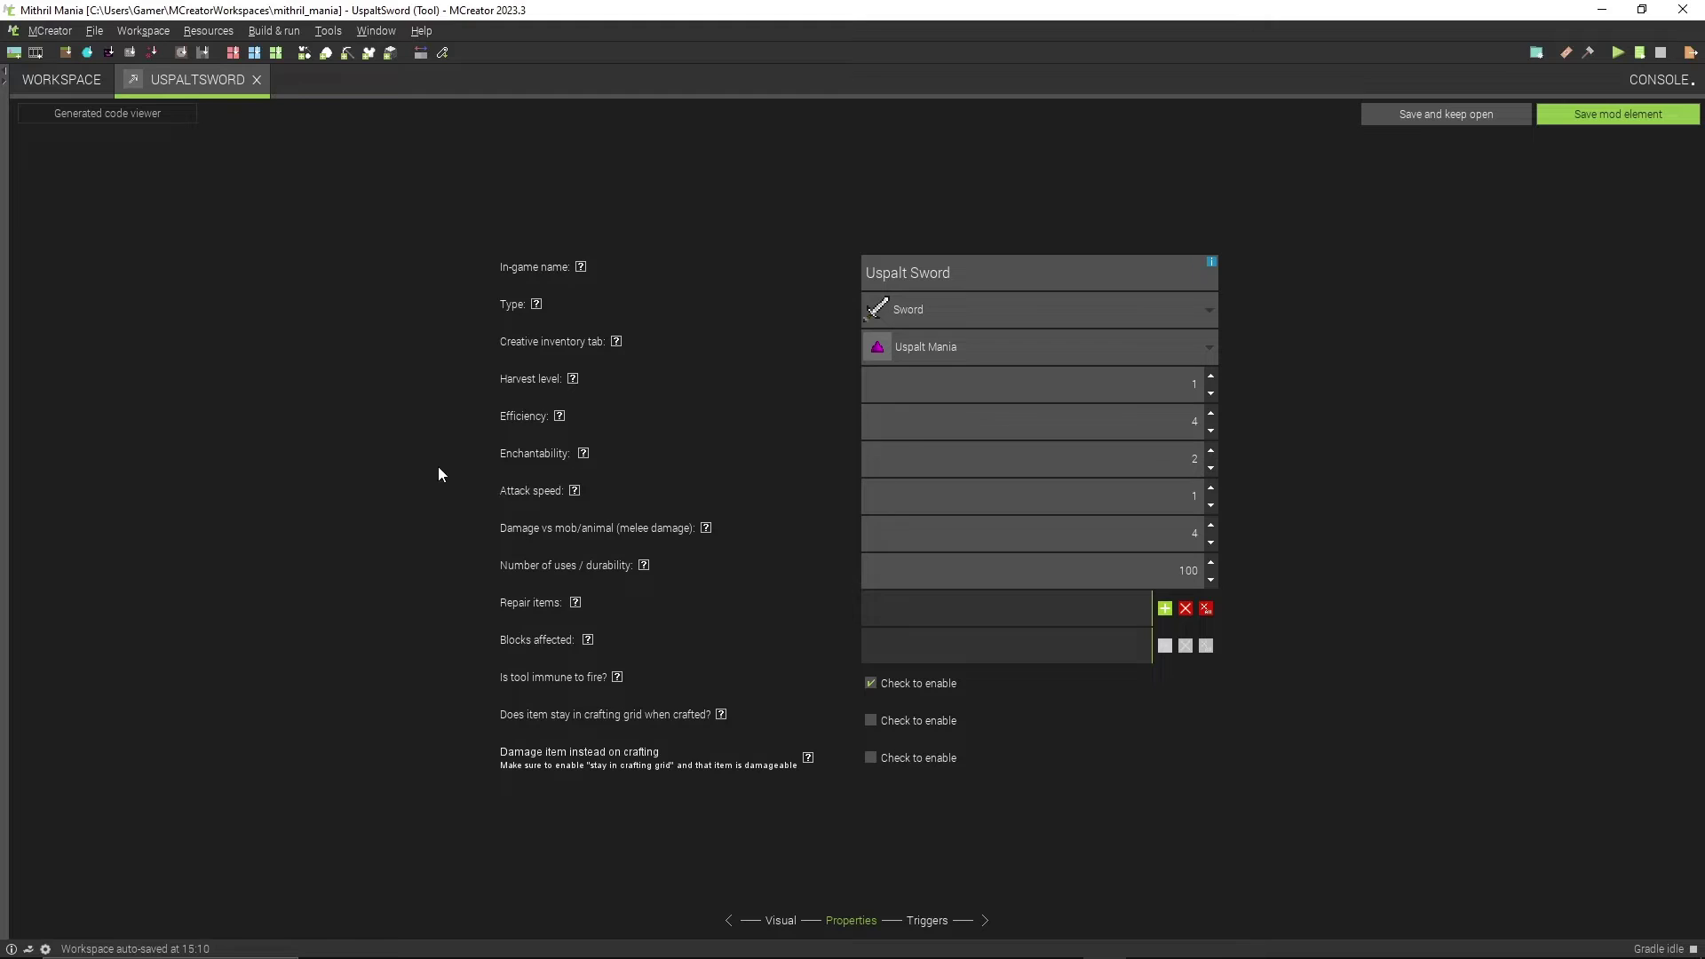
{"action": "mouse_move", "coordinate": [710, 529]}
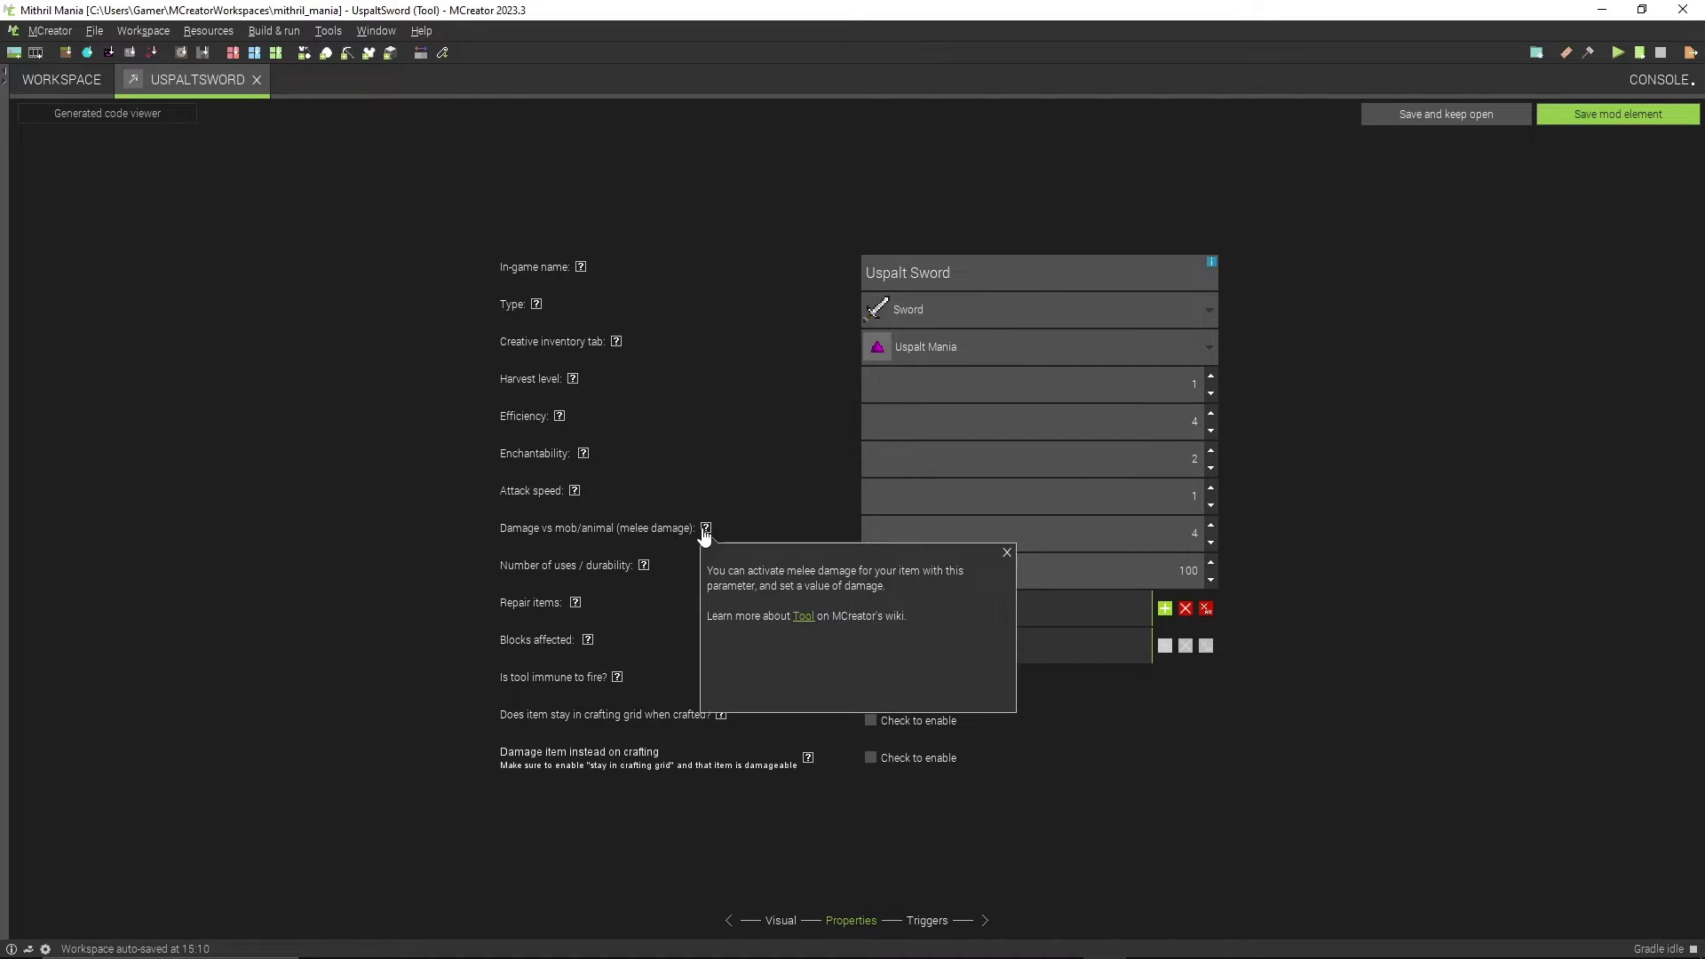
{"action": "left_click", "coordinate": [1006, 552]}
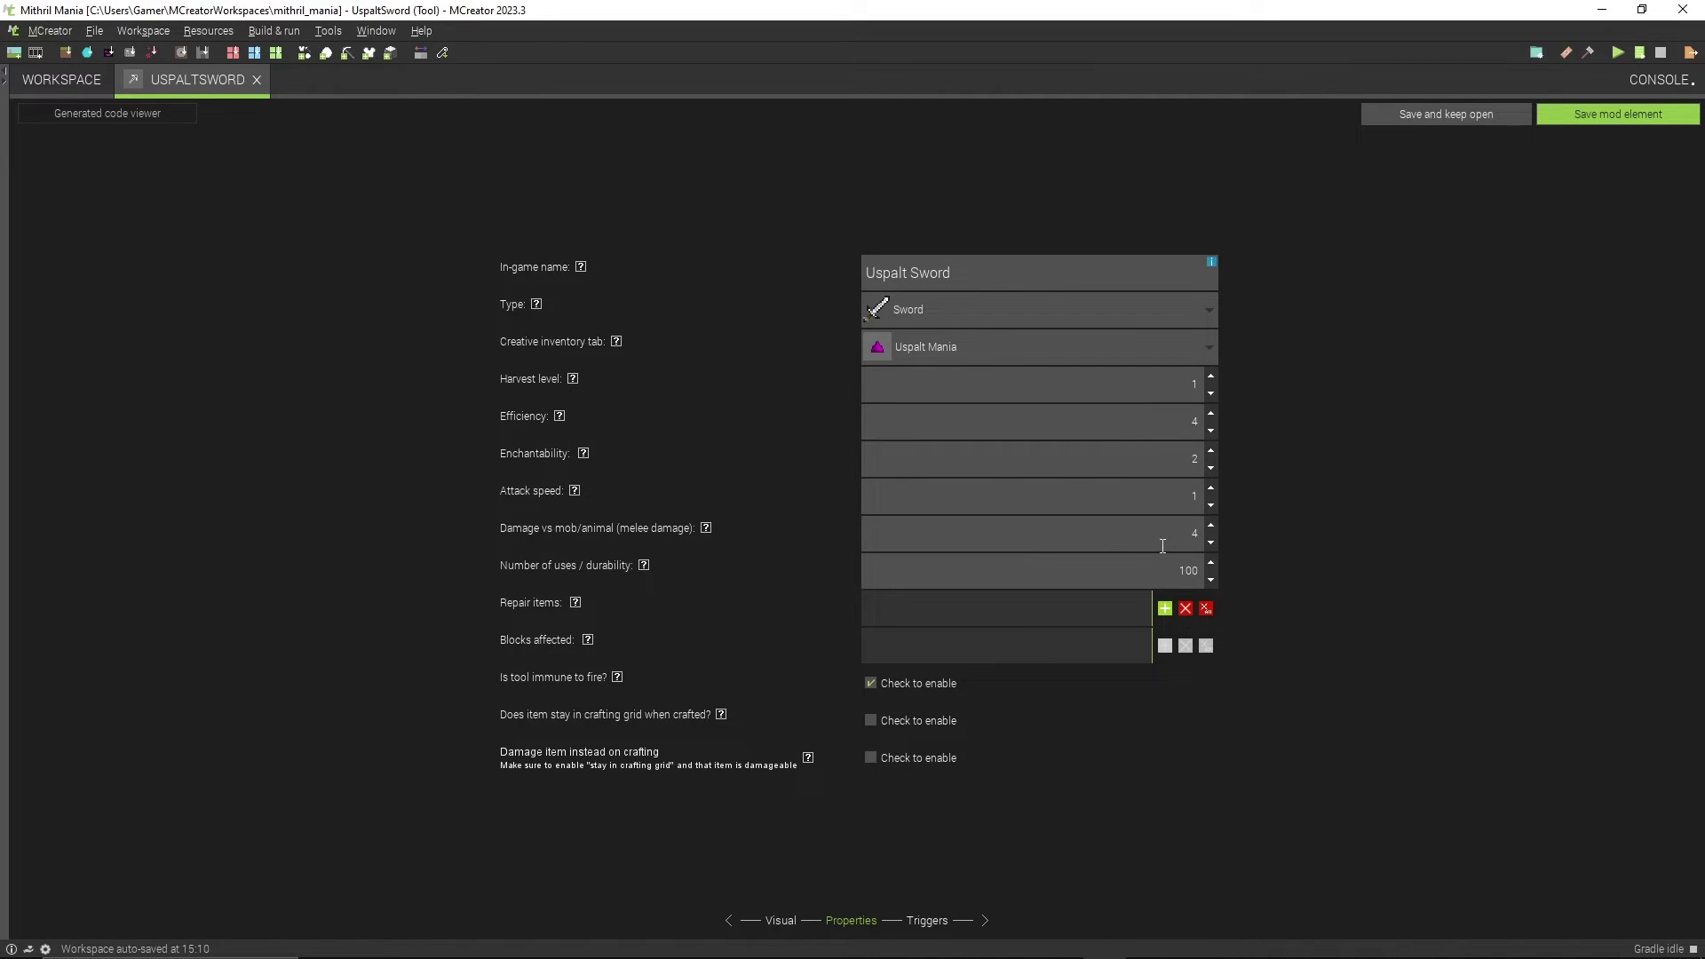
{"action": "left_click", "coordinate": [1211, 526]}
{"action": "left_click", "coordinate": [1211, 526]}
{"action": "left_click", "coordinate": [1212, 525]}
{"action": "left_click", "coordinate": [1212, 528]}
{"action": "left_click", "coordinate": [1212, 528]}
{"action": "left_click", "coordinate": [1212, 528]}
{"action": "left_click", "coordinate": [1211, 528]}
{"action": "left_click", "coordinate": [1211, 527]}
{"action": "left_click", "coordinate": [1211, 528]}
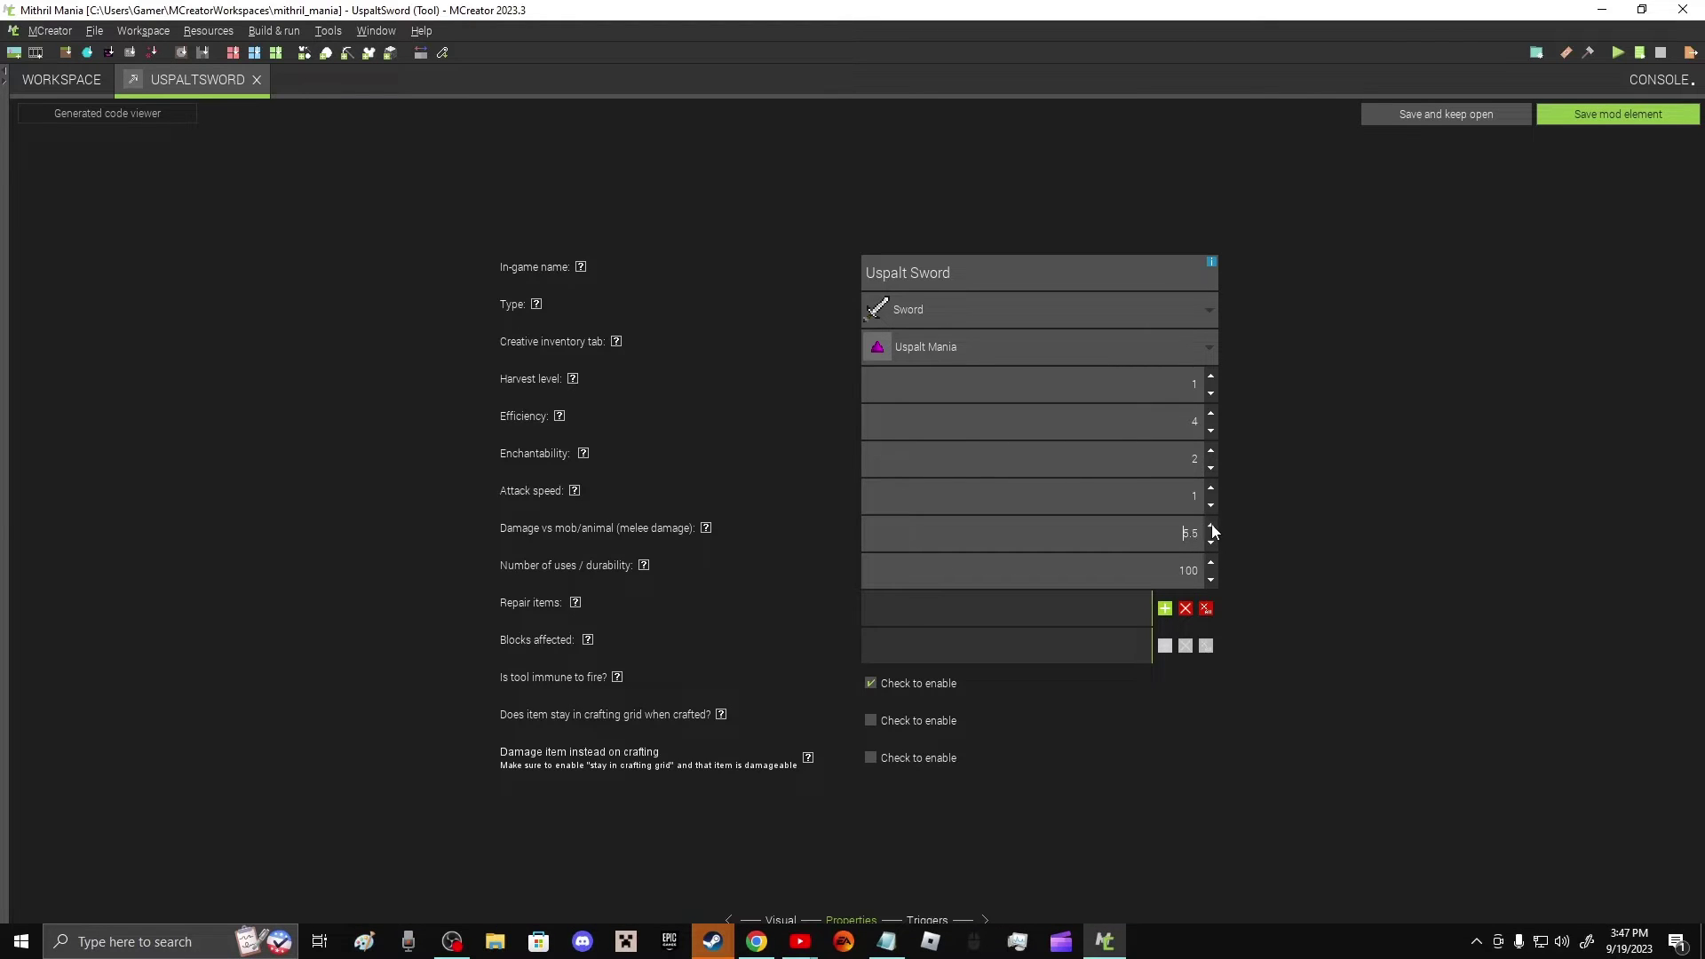
{"action": "left_click", "coordinate": [1212, 527]}
{"action": "left_click", "coordinate": [1211, 528]}
{"action": "left_click", "coordinate": [1211, 528]}
{"action": "left_click", "coordinate": [1212, 527]}
{"action": "left_click", "coordinate": [710, 945]}
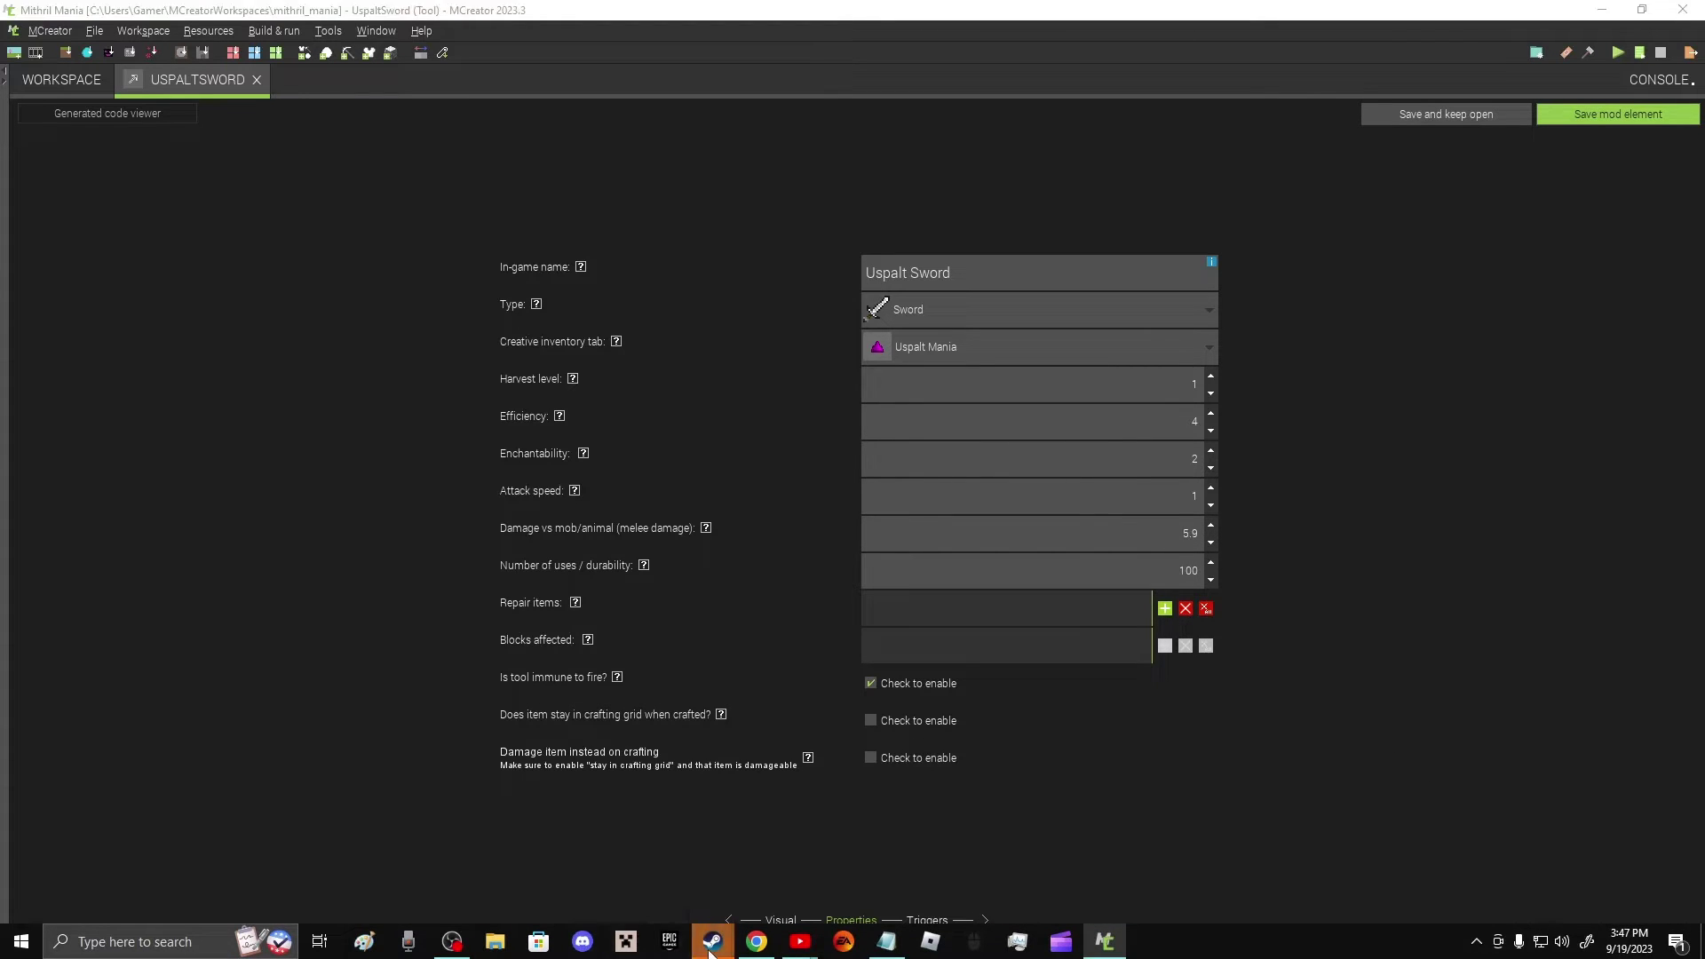
{"action": "left_click", "coordinate": [856, 883]}
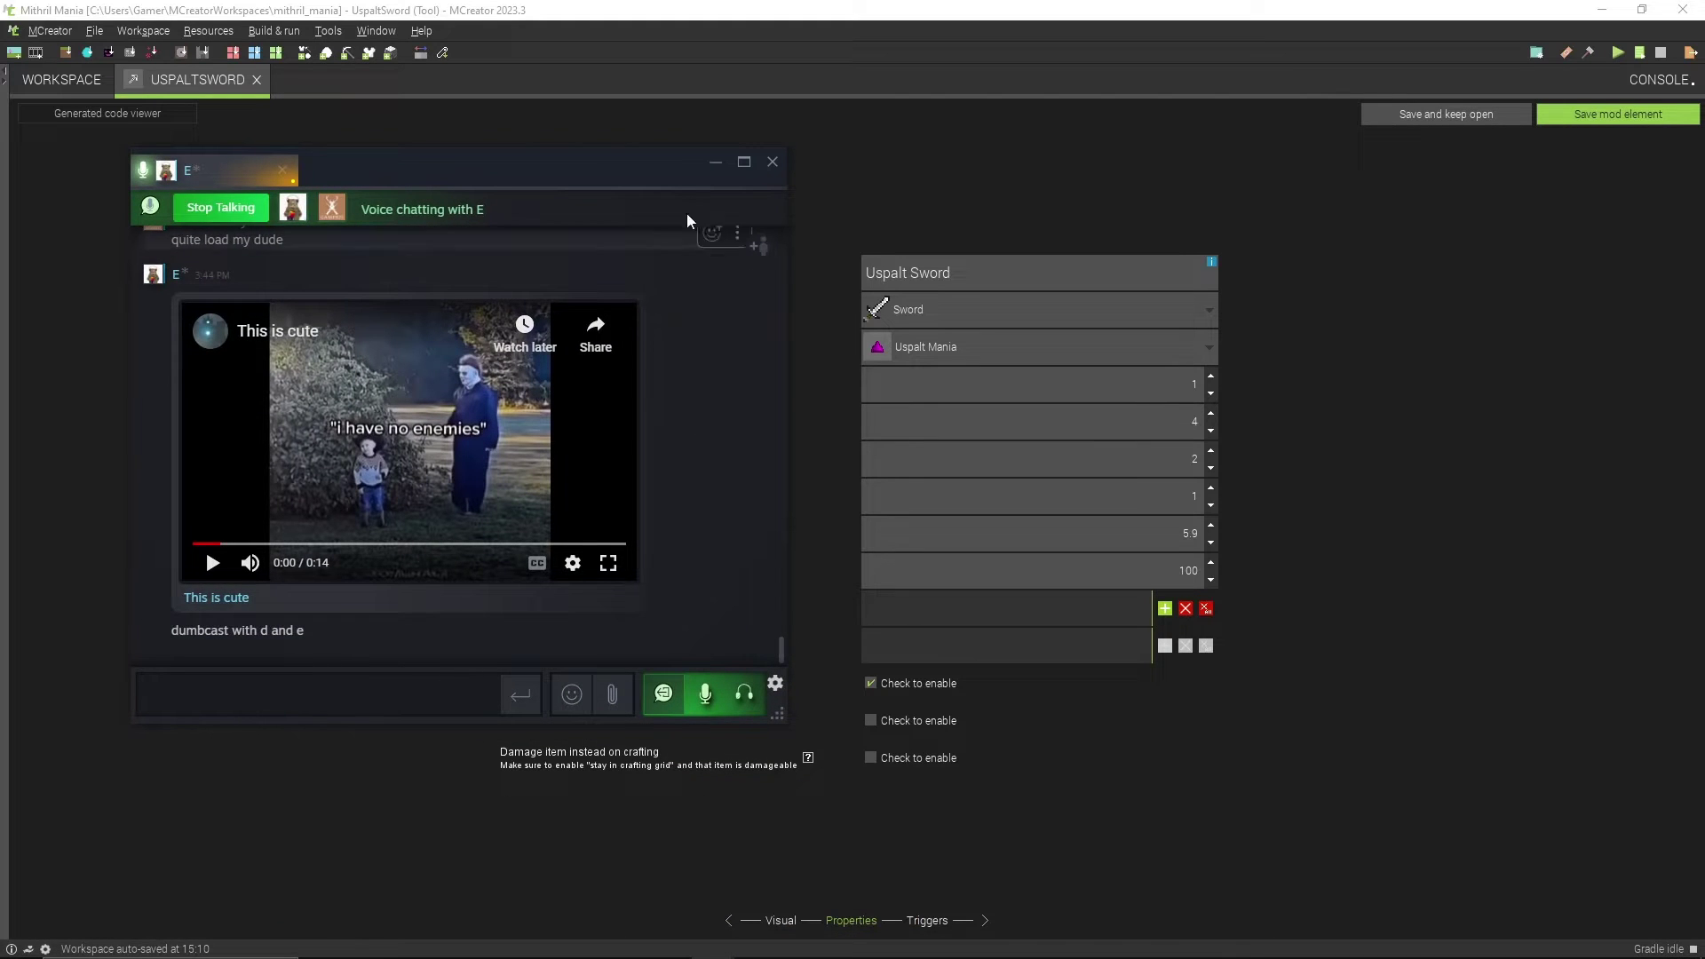
{"action": "left_click", "coordinate": [711, 161]}
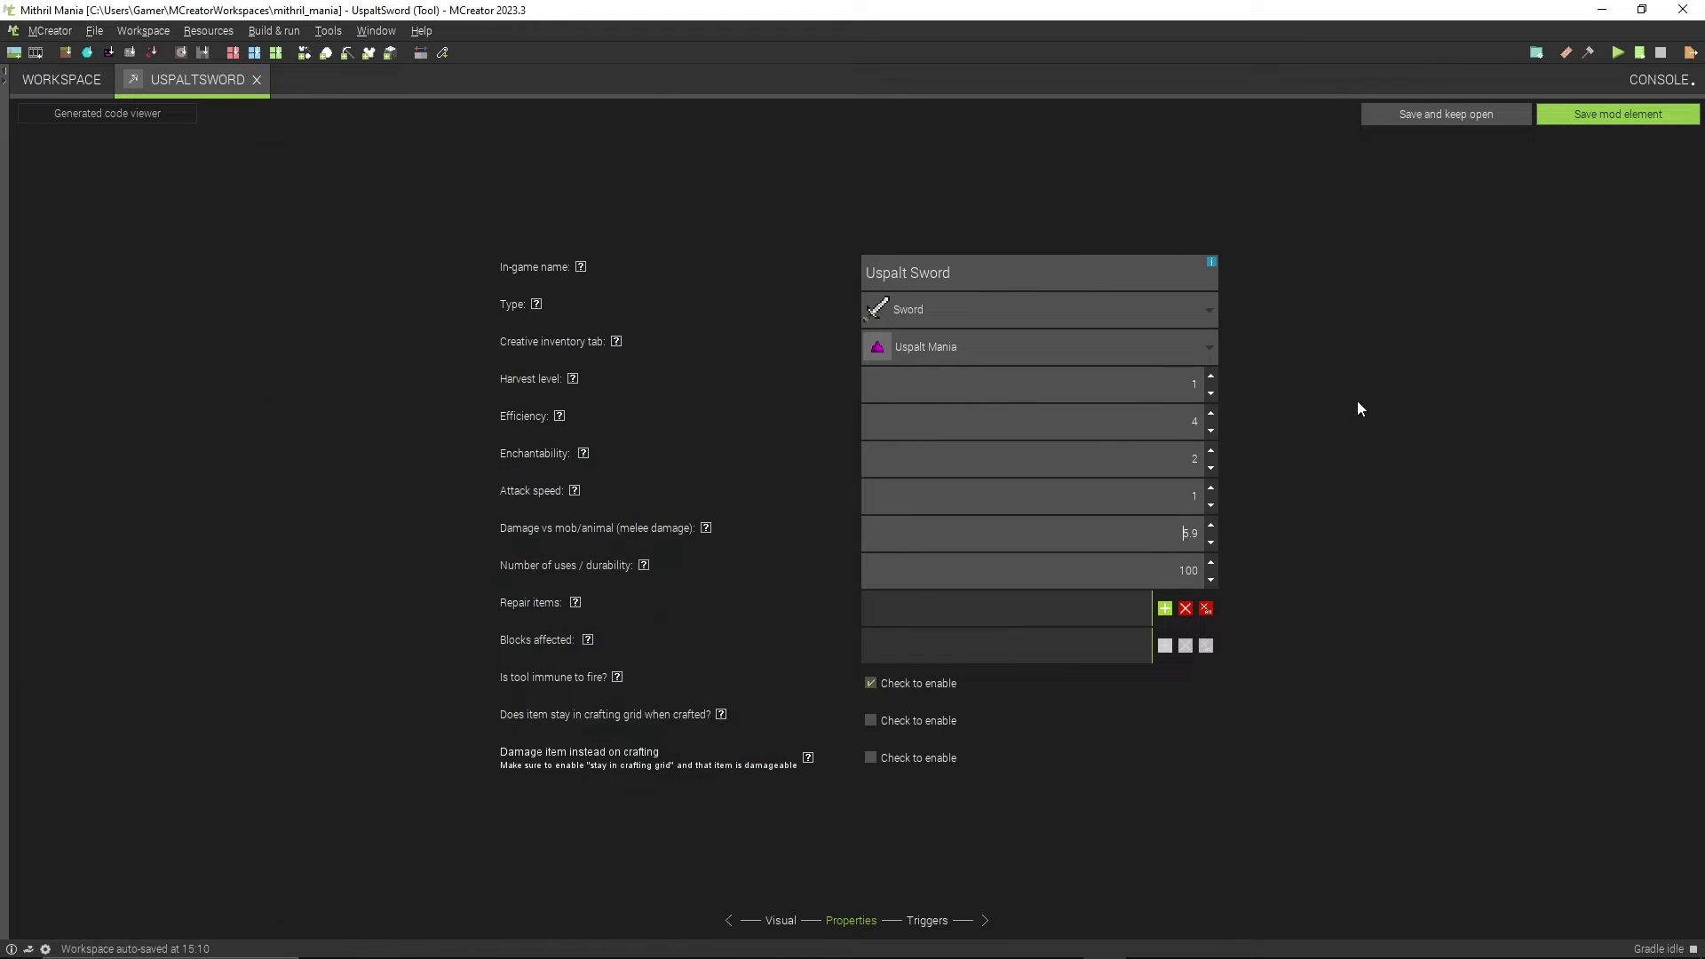
Step: Raise the sword's damage against mobs and animals to 11
{"action": "left_click", "coordinate": [1211, 527]}
{"action": "left_click", "coordinate": [1212, 527]}
{"action": "left_click", "coordinate": [1211, 527]}
{"action": "left_click", "coordinate": [1211, 527]}
{"action": "left_click", "coordinate": [1212, 528]}
{"action": "left_click", "coordinate": [1211, 528]}
{"action": "left_click", "coordinate": [1211, 528]}
{"action": "left_click", "coordinate": [1212, 527]}
{"action": "left_click", "coordinate": [1212, 527]}
{"action": "left_click", "coordinate": [1211, 527]}
{"action": "left_click", "coordinate": [1211, 529]}
Step: Check the durability help for the vanilla values and set the sword's number of uses to 2500
{"action": "mouse_move", "coordinate": [645, 568]}
{"action": "scroll", "coordinate": [734, 611], "scroll_direction": "down", "scroll_amount": 5}
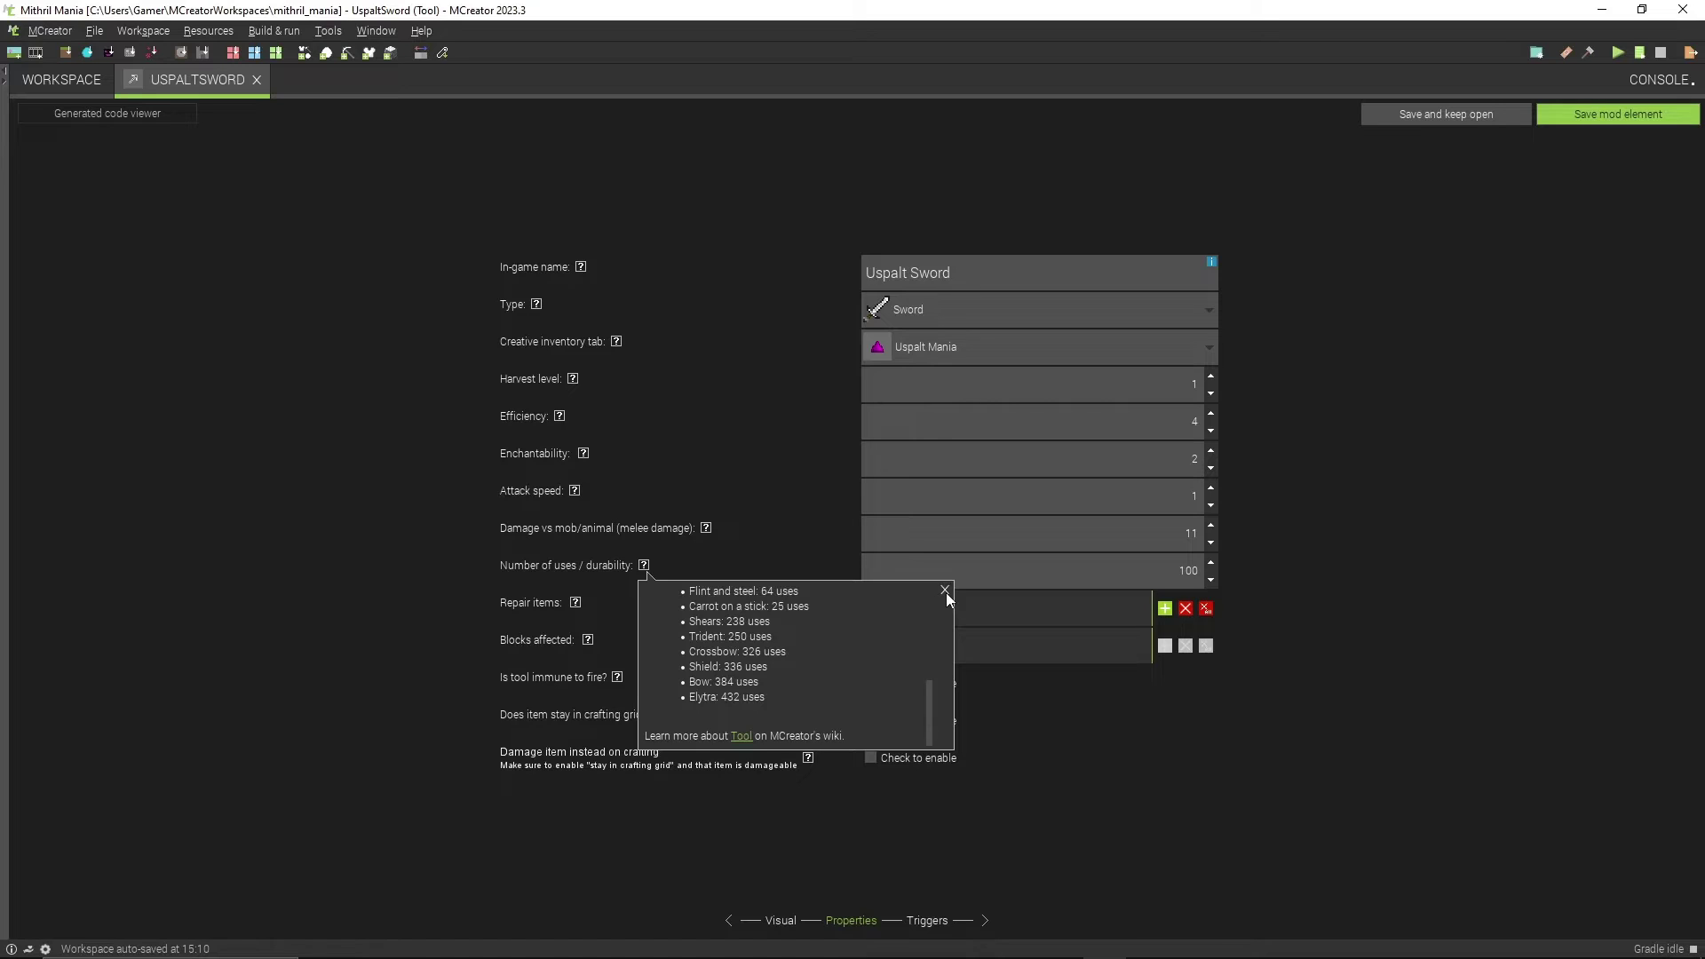
{"action": "scroll", "coordinate": [898, 632], "scroll_direction": "up", "scroll_amount": 5}
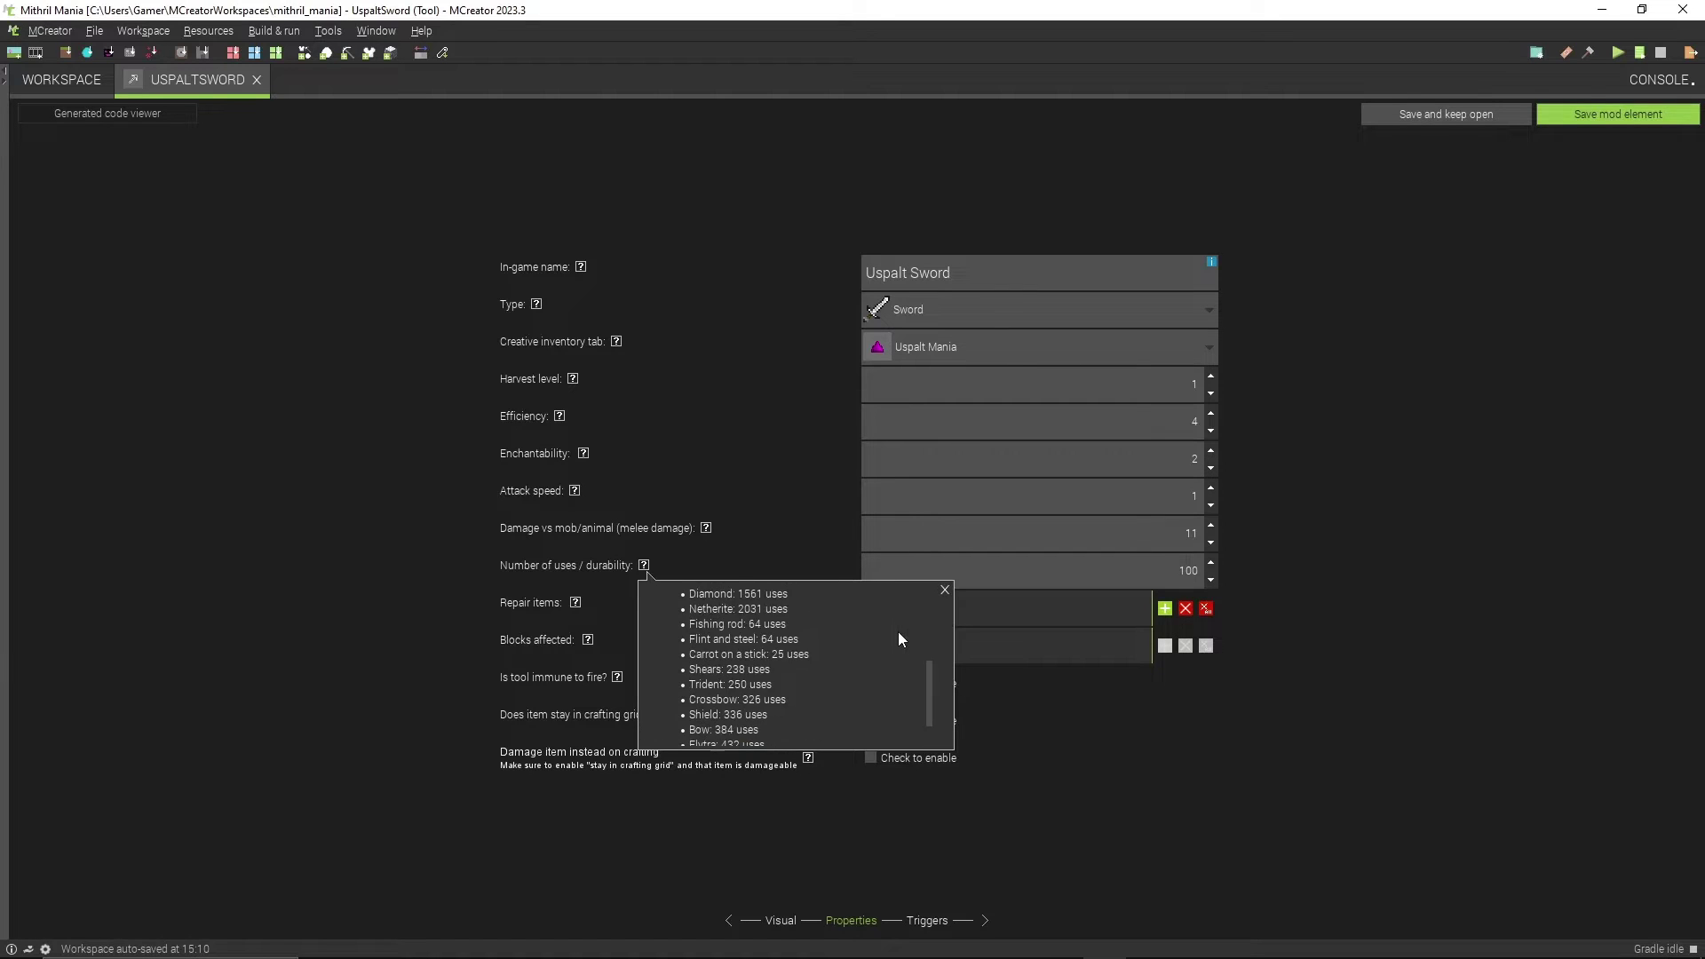
{"action": "left_click", "coordinate": [943, 593]}
{"action": "left_click_drag", "start_coordinate": [1208, 573], "coordinate": [1174, 576]}
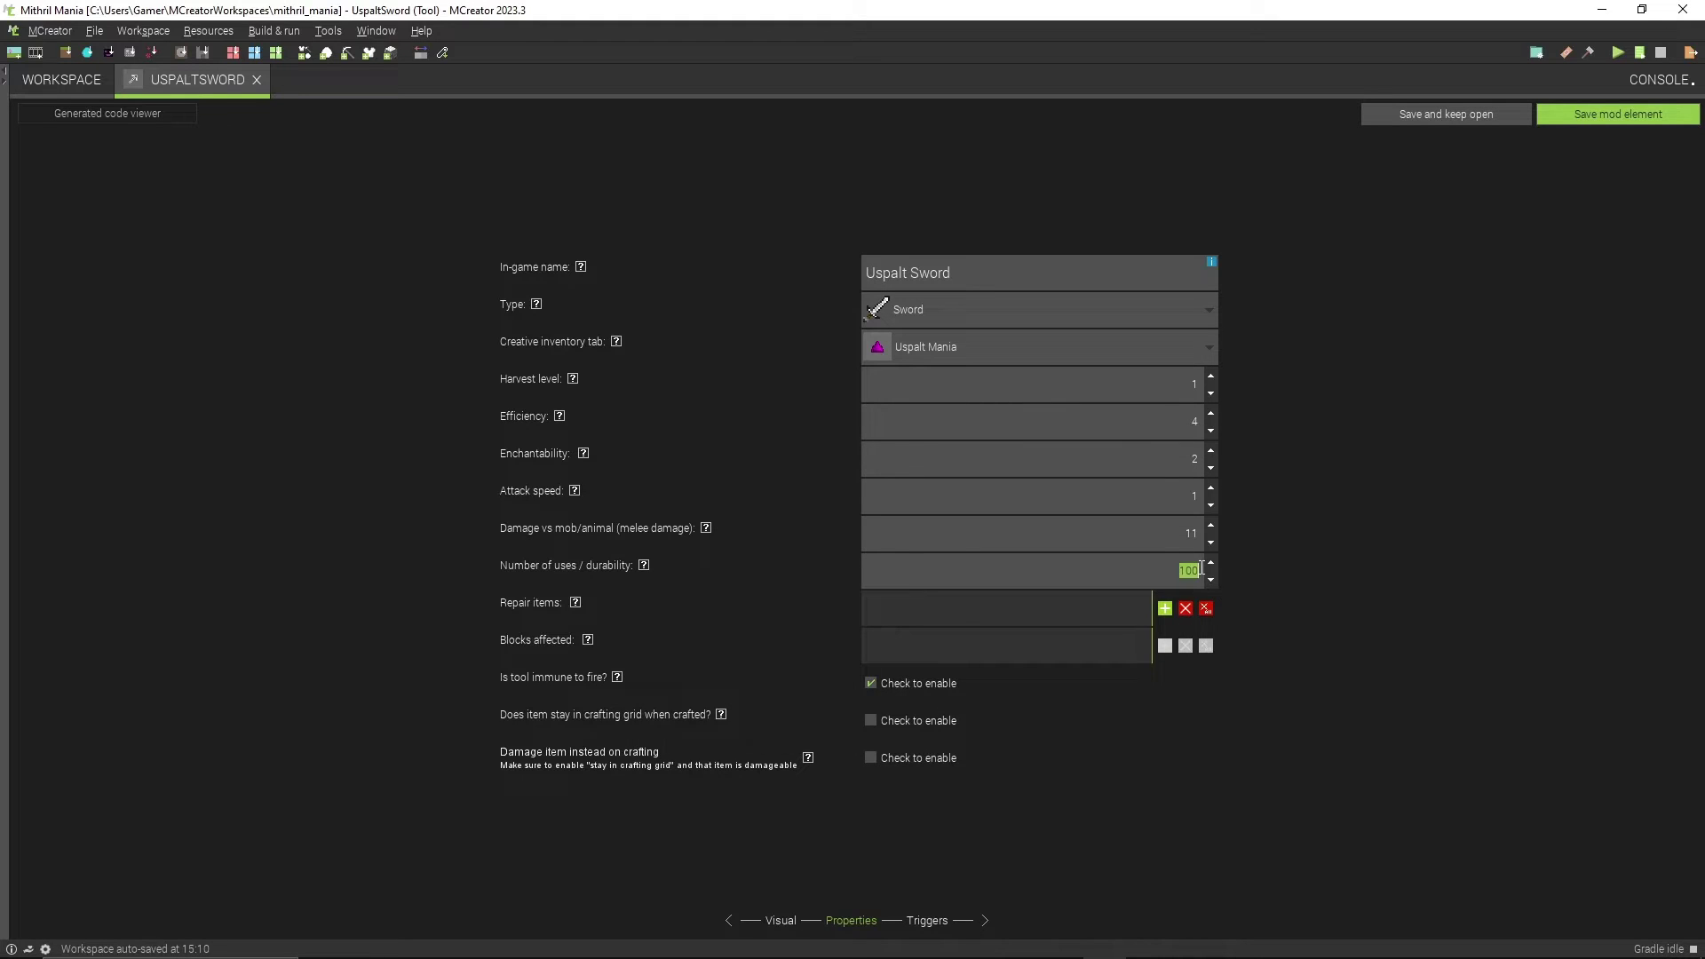
{"action": "type", "text": "2500"}
Step: Add the Uspalt gem as the sword's repair item and save the mod element
{"action": "left_click", "coordinate": [782, 921]}
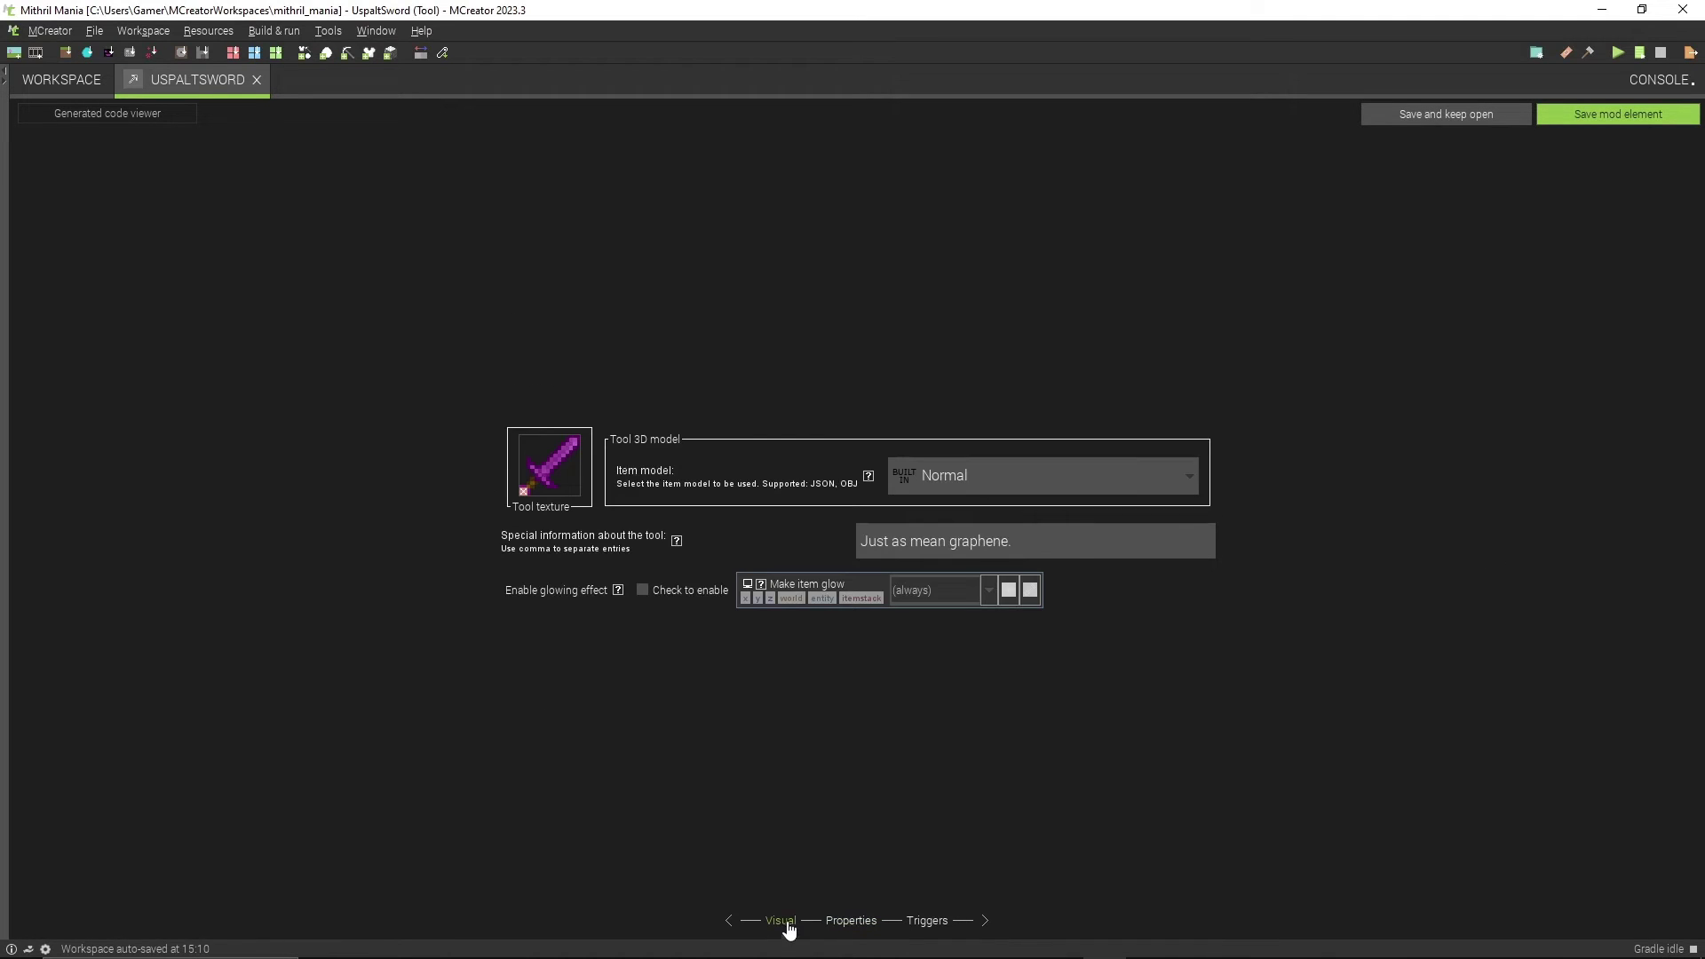
{"action": "left_click", "coordinate": [851, 922]}
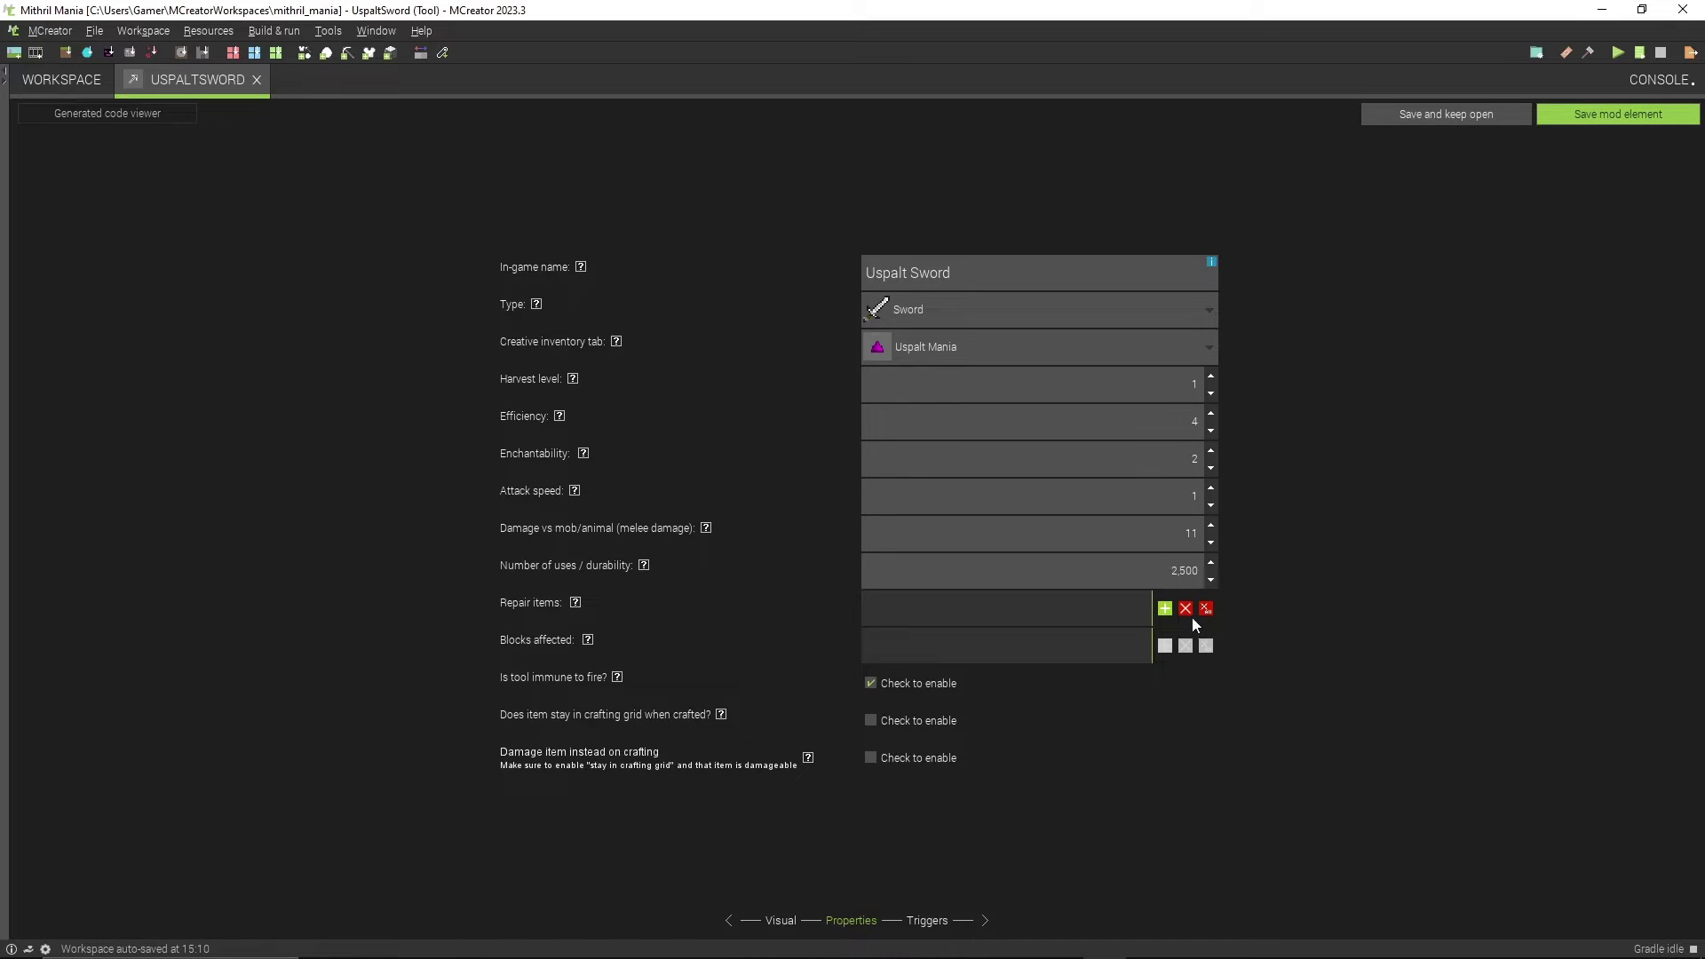
{"action": "left_click", "coordinate": [1166, 608]}
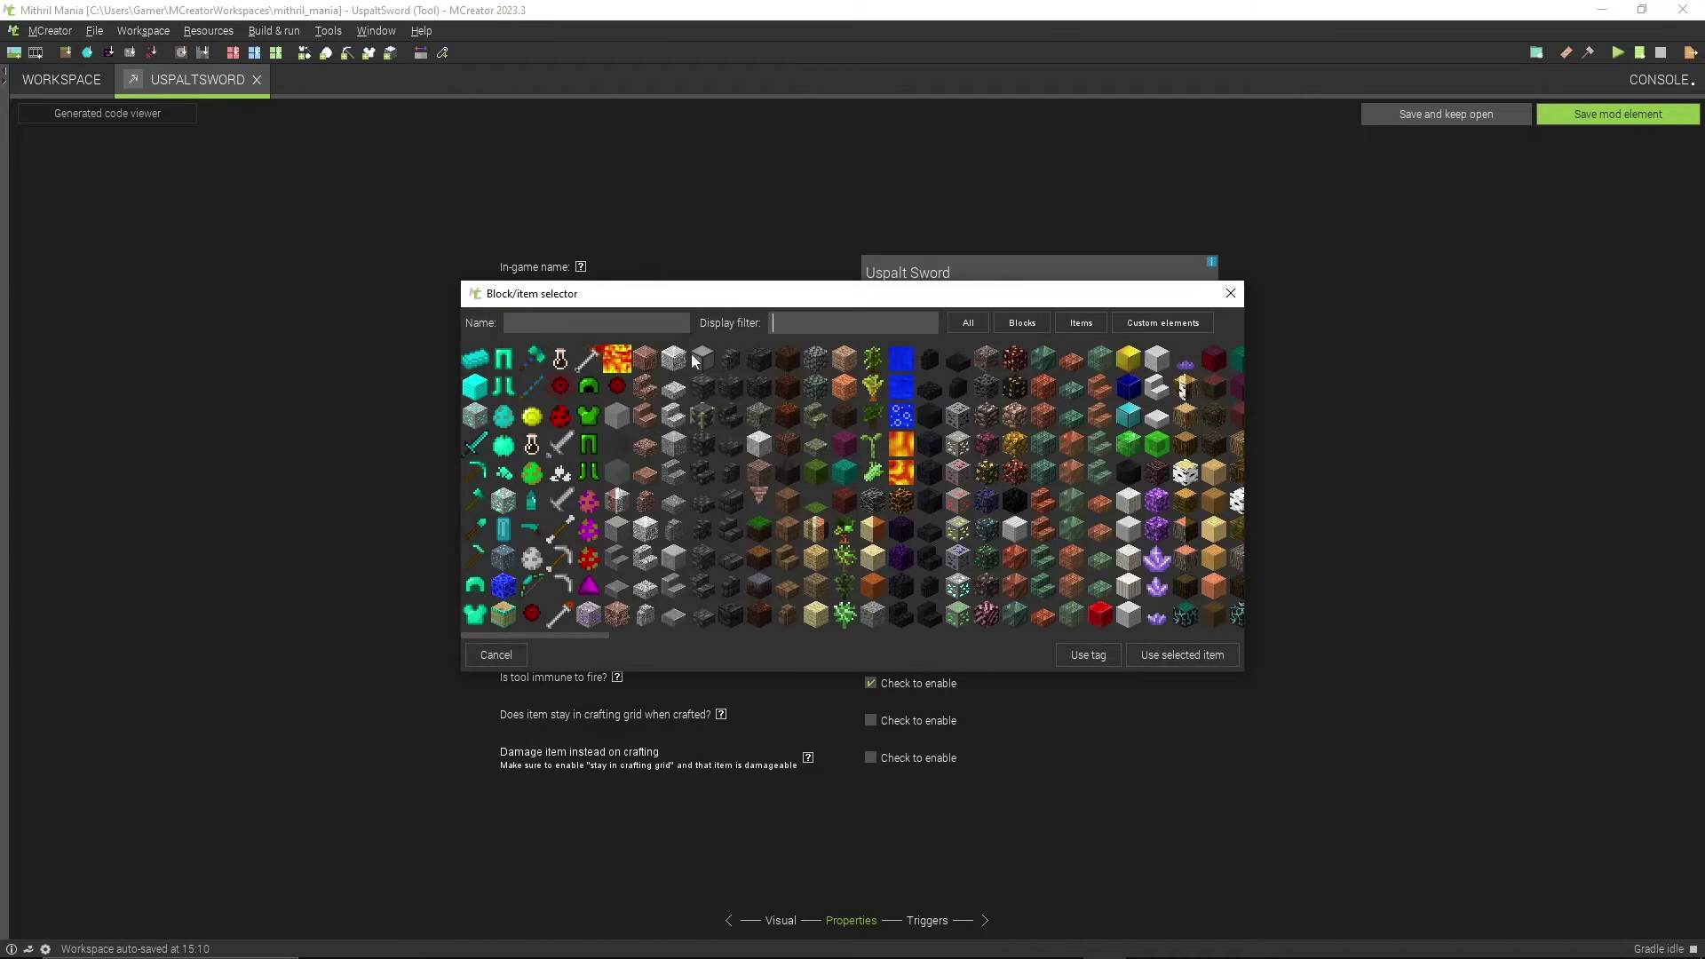
{"action": "left_click", "coordinate": [590, 590]}
{"action": "left_click", "coordinate": [1187, 662]}
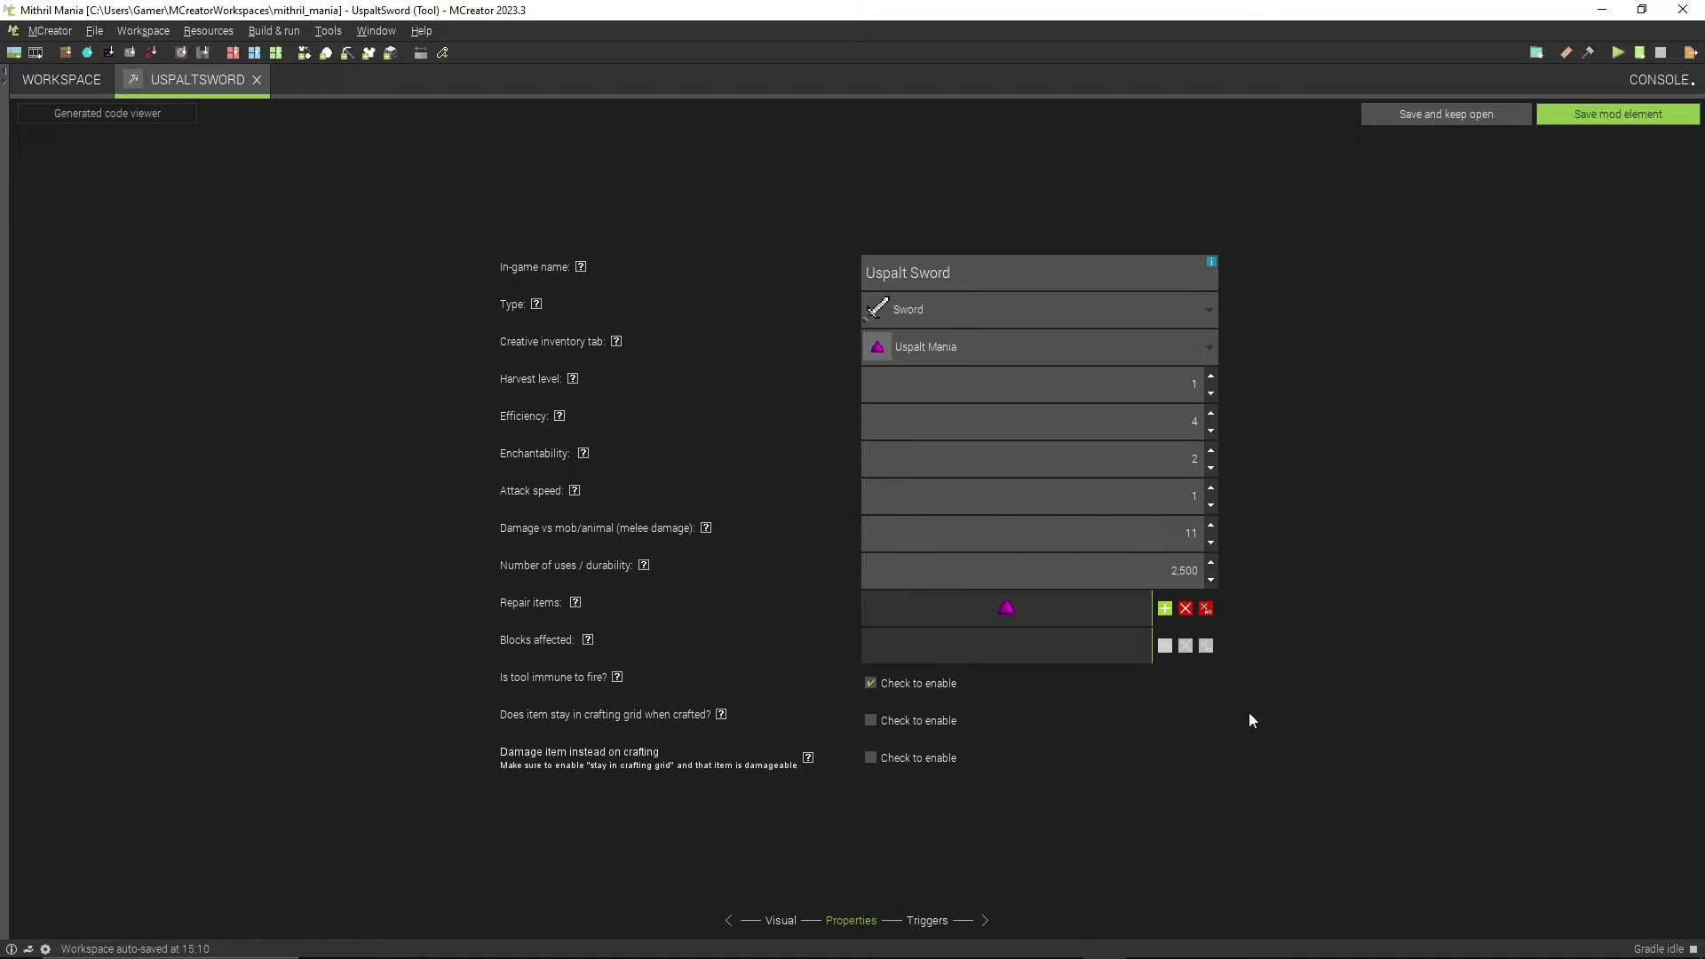
{"action": "left_click", "coordinate": [1578, 118]}
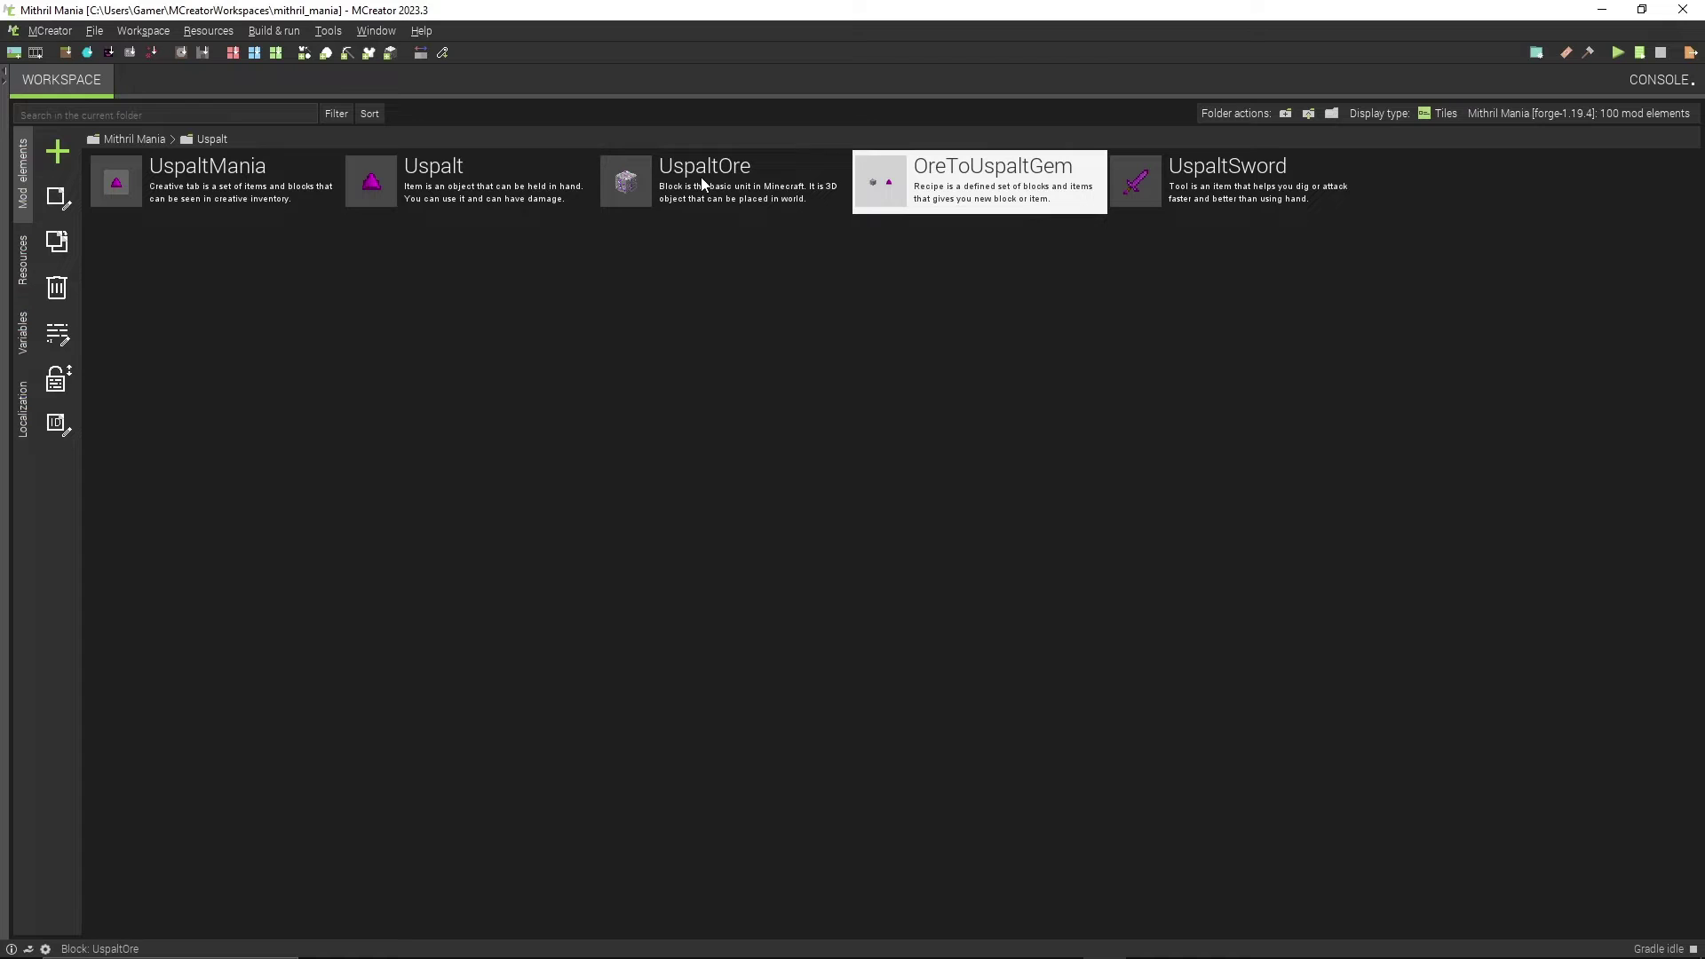
Step: Create a new recipe mod element named UspaltSwordRecipe
{"action": "left_click", "coordinate": [57, 151]}
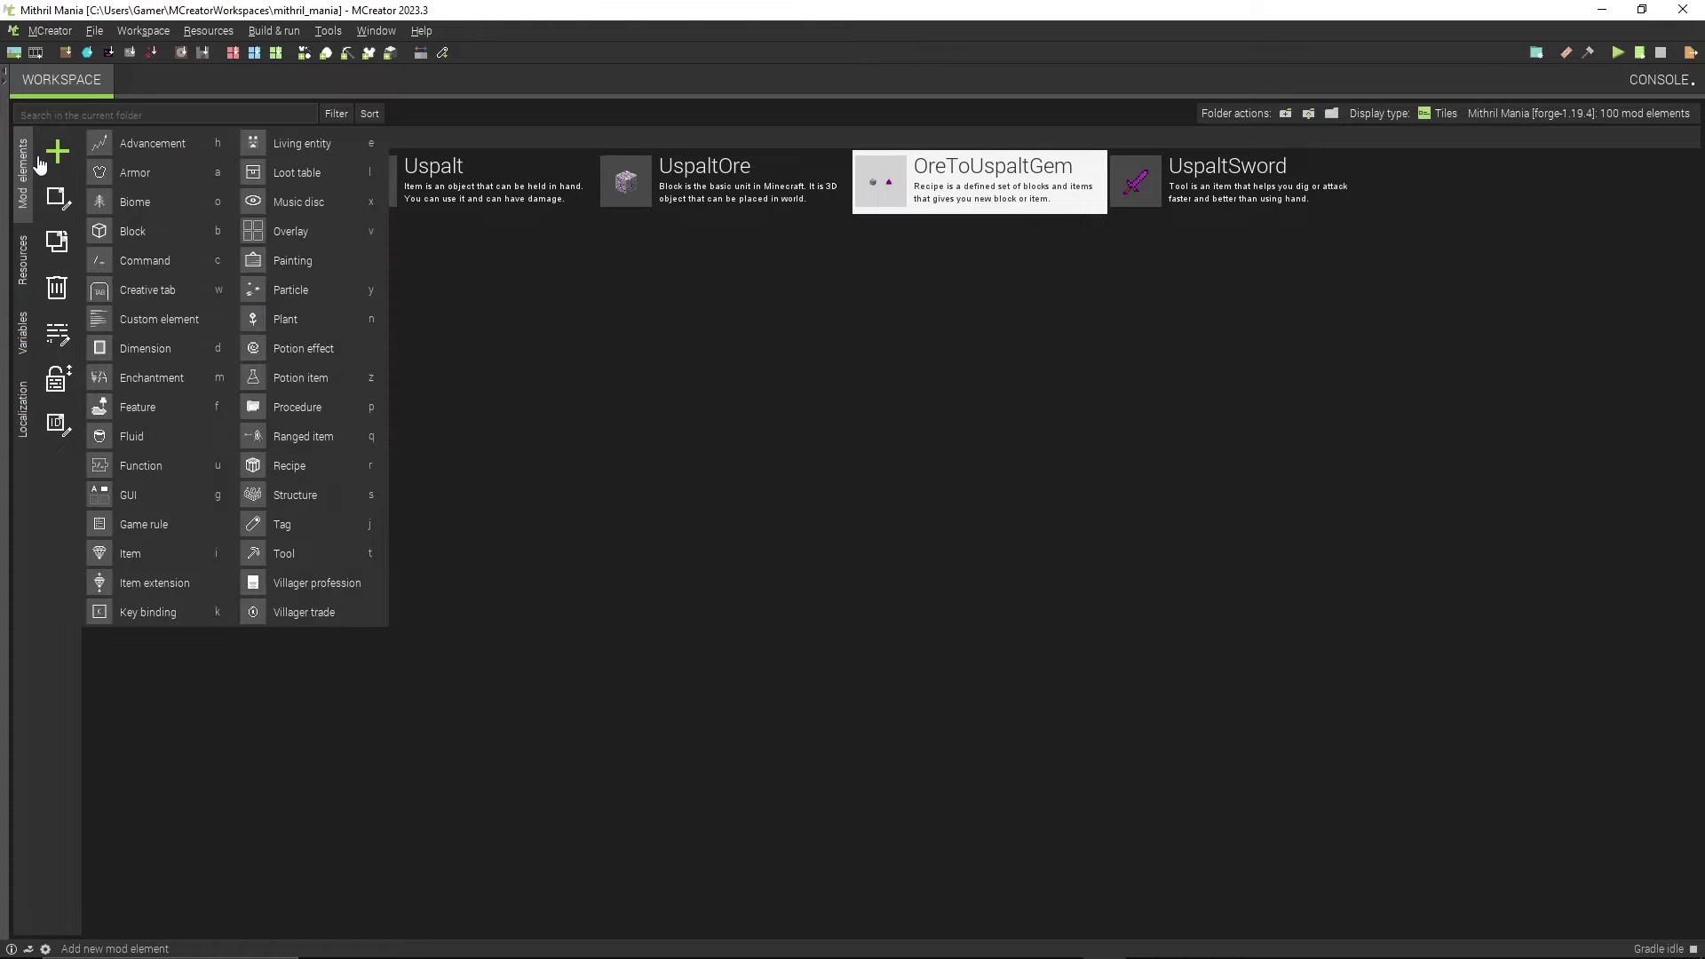
{"action": "key", "text": "r"}
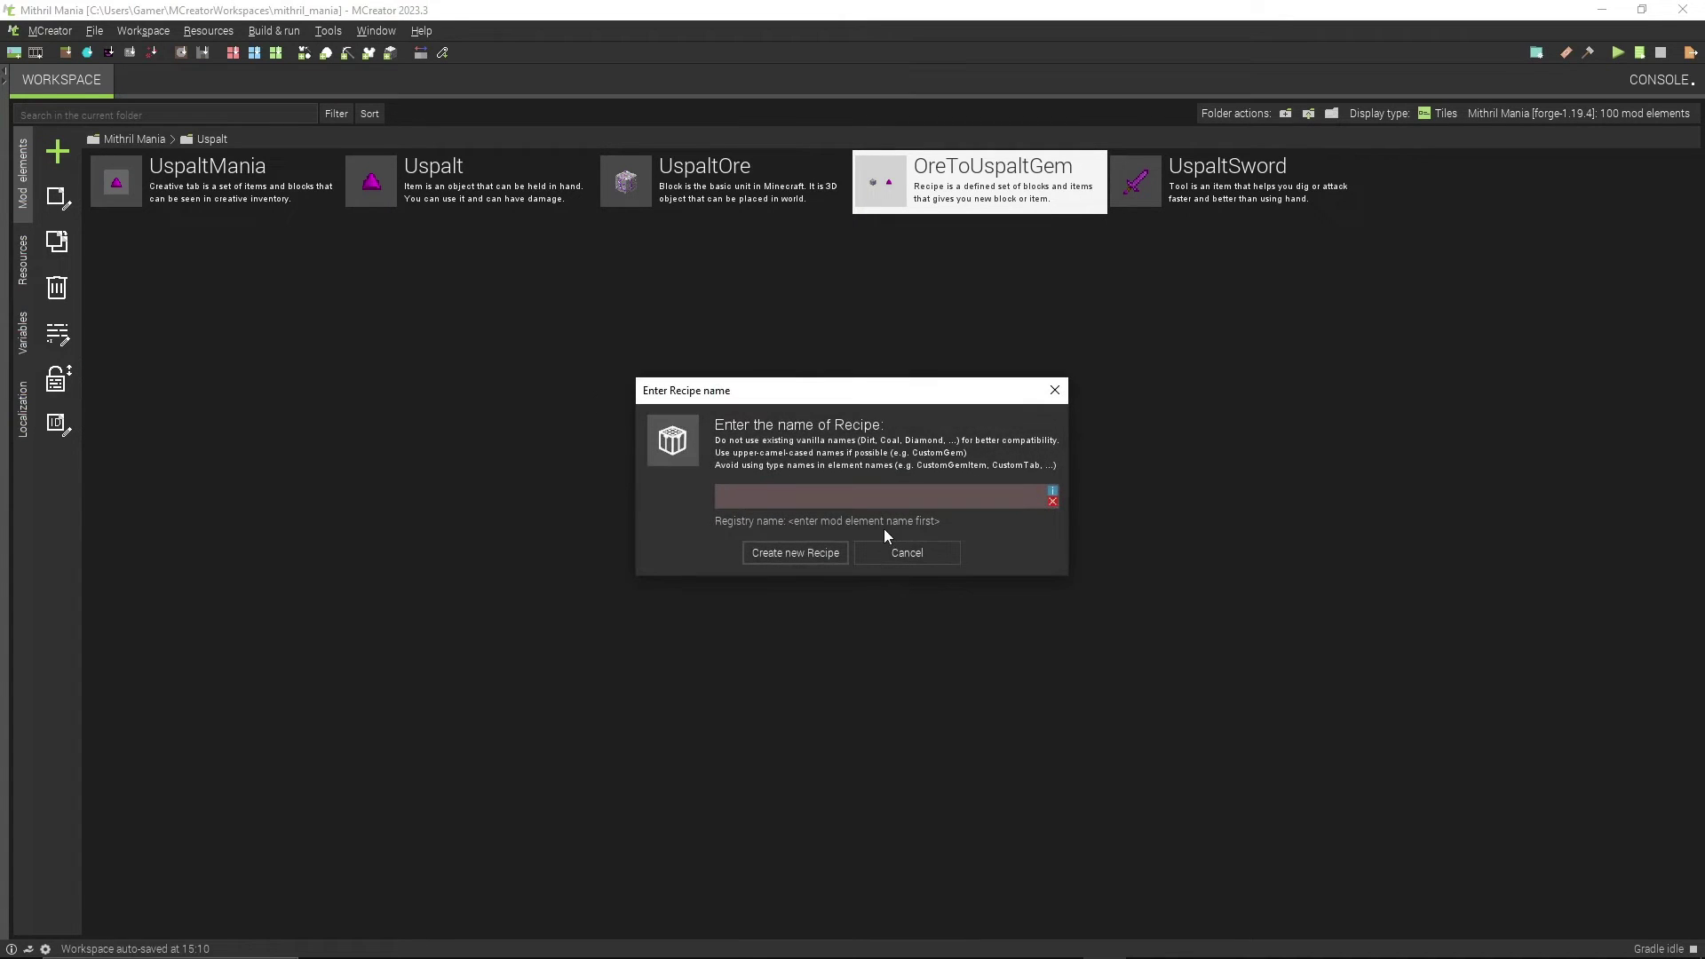
{"action": "type", "text": "UspaltSwordRecipe"}
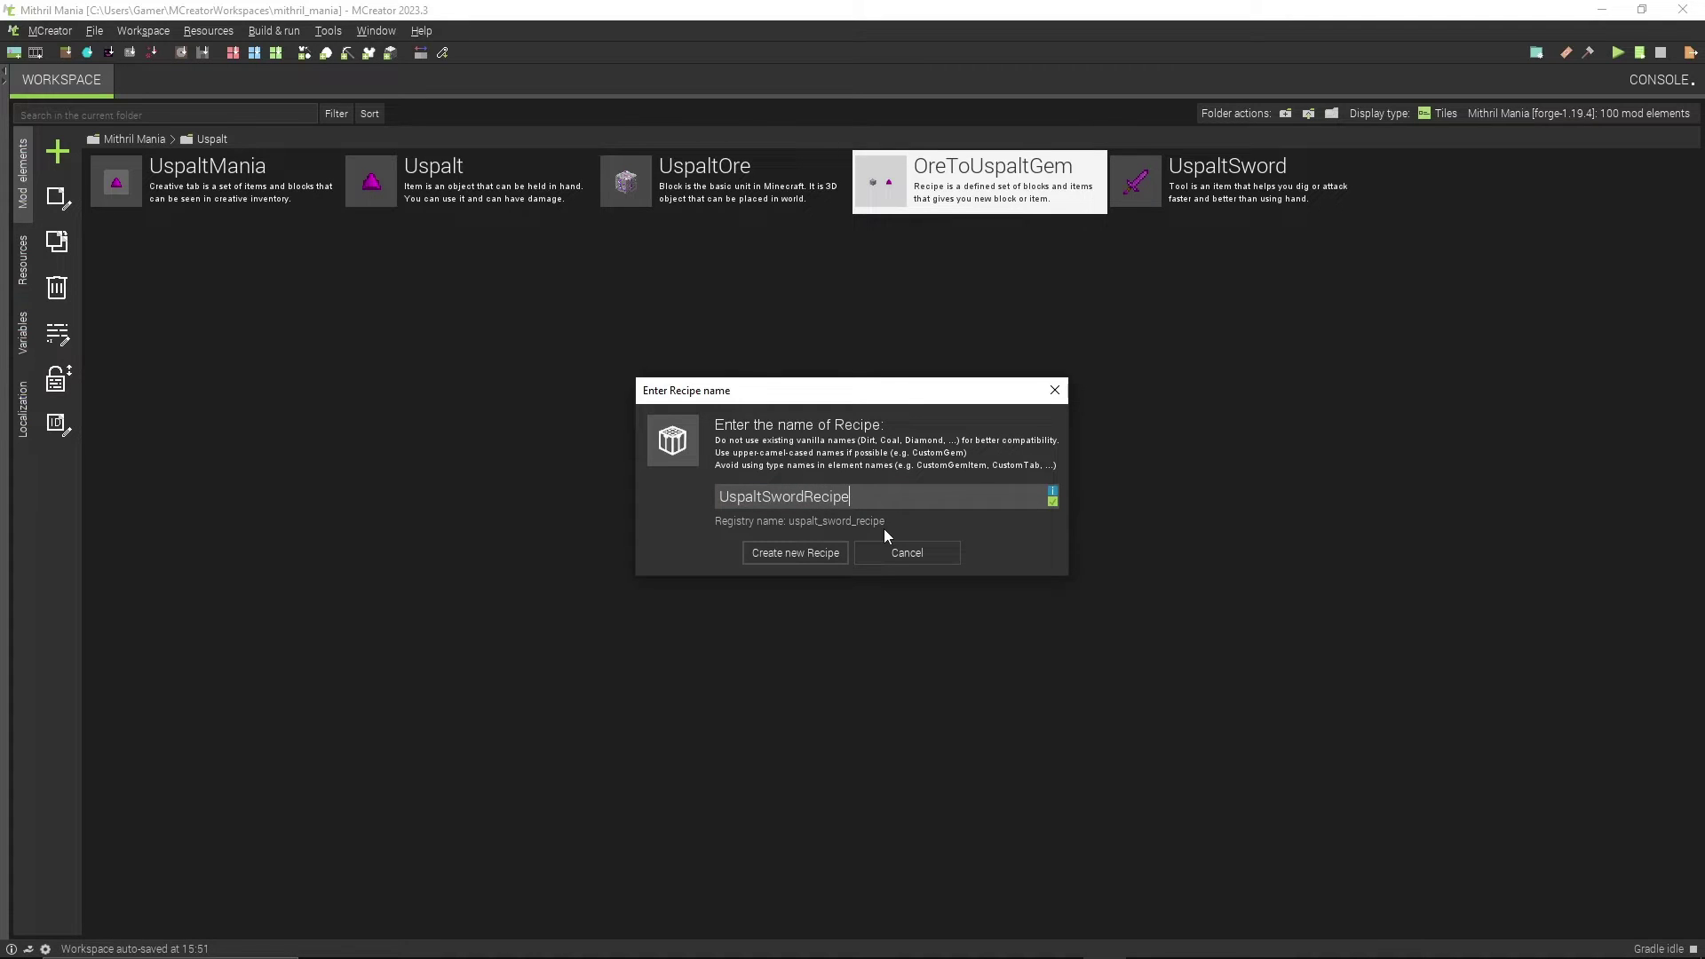
{"action": "left_click", "coordinate": [817, 552]}
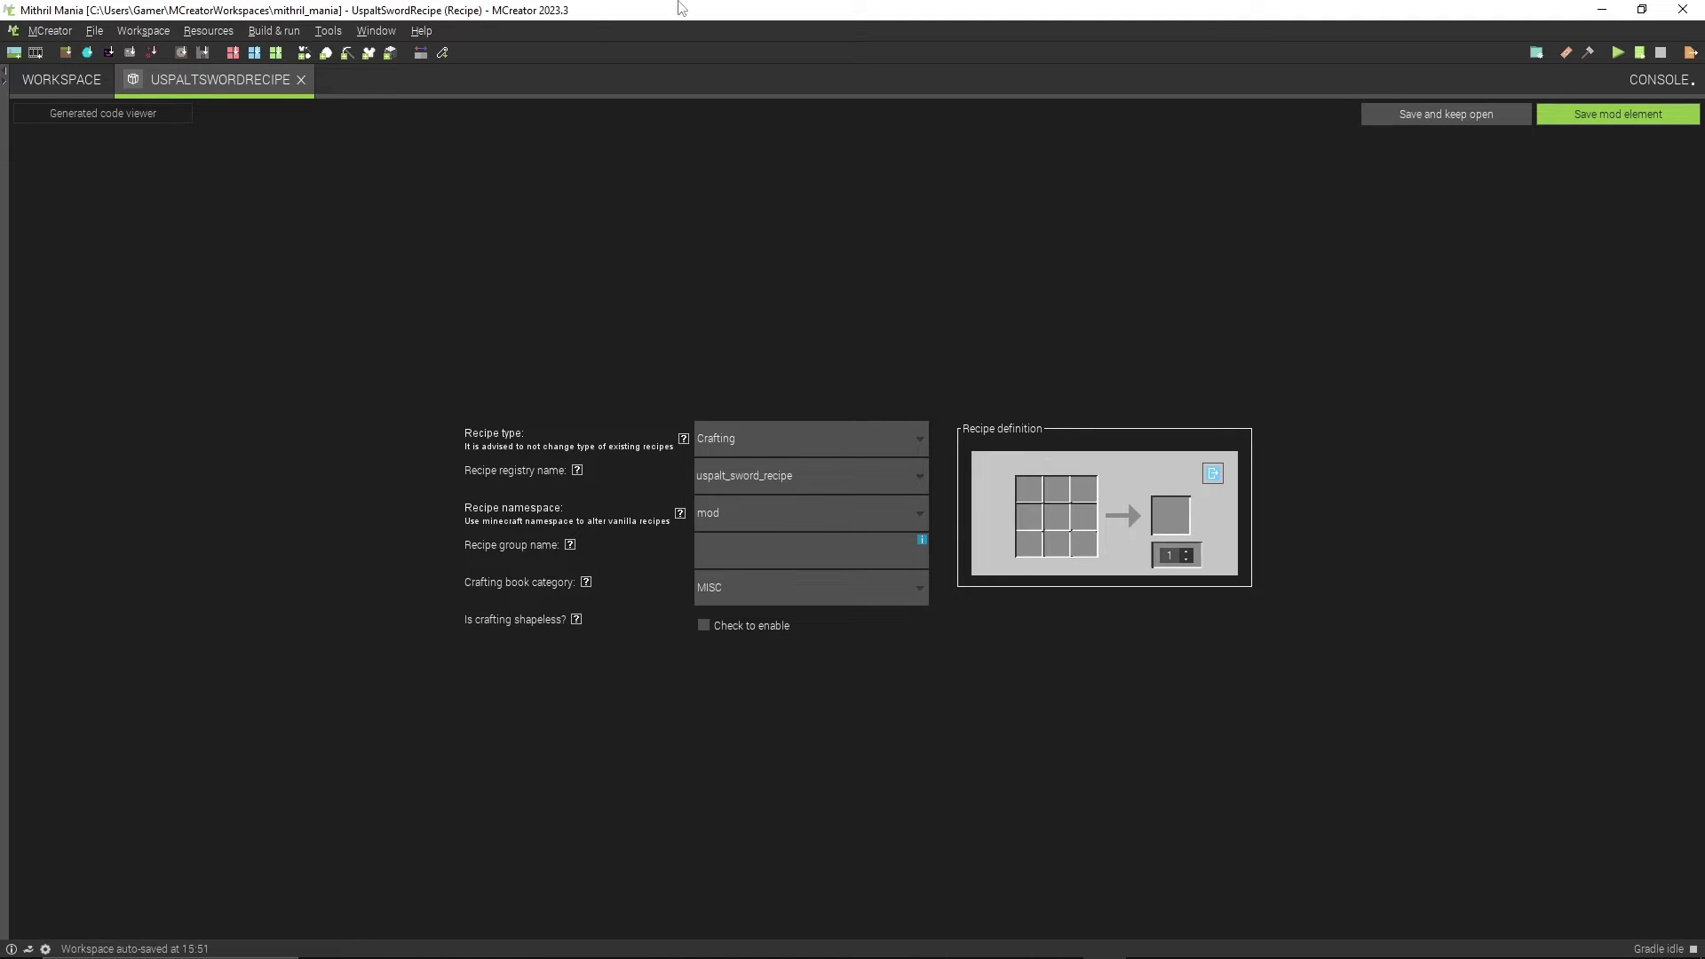
Step: Return to the workspace and create a second recipe mod element named NetheriteToUspalt
{"action": "left_click", "coordinate": [29, 89]}
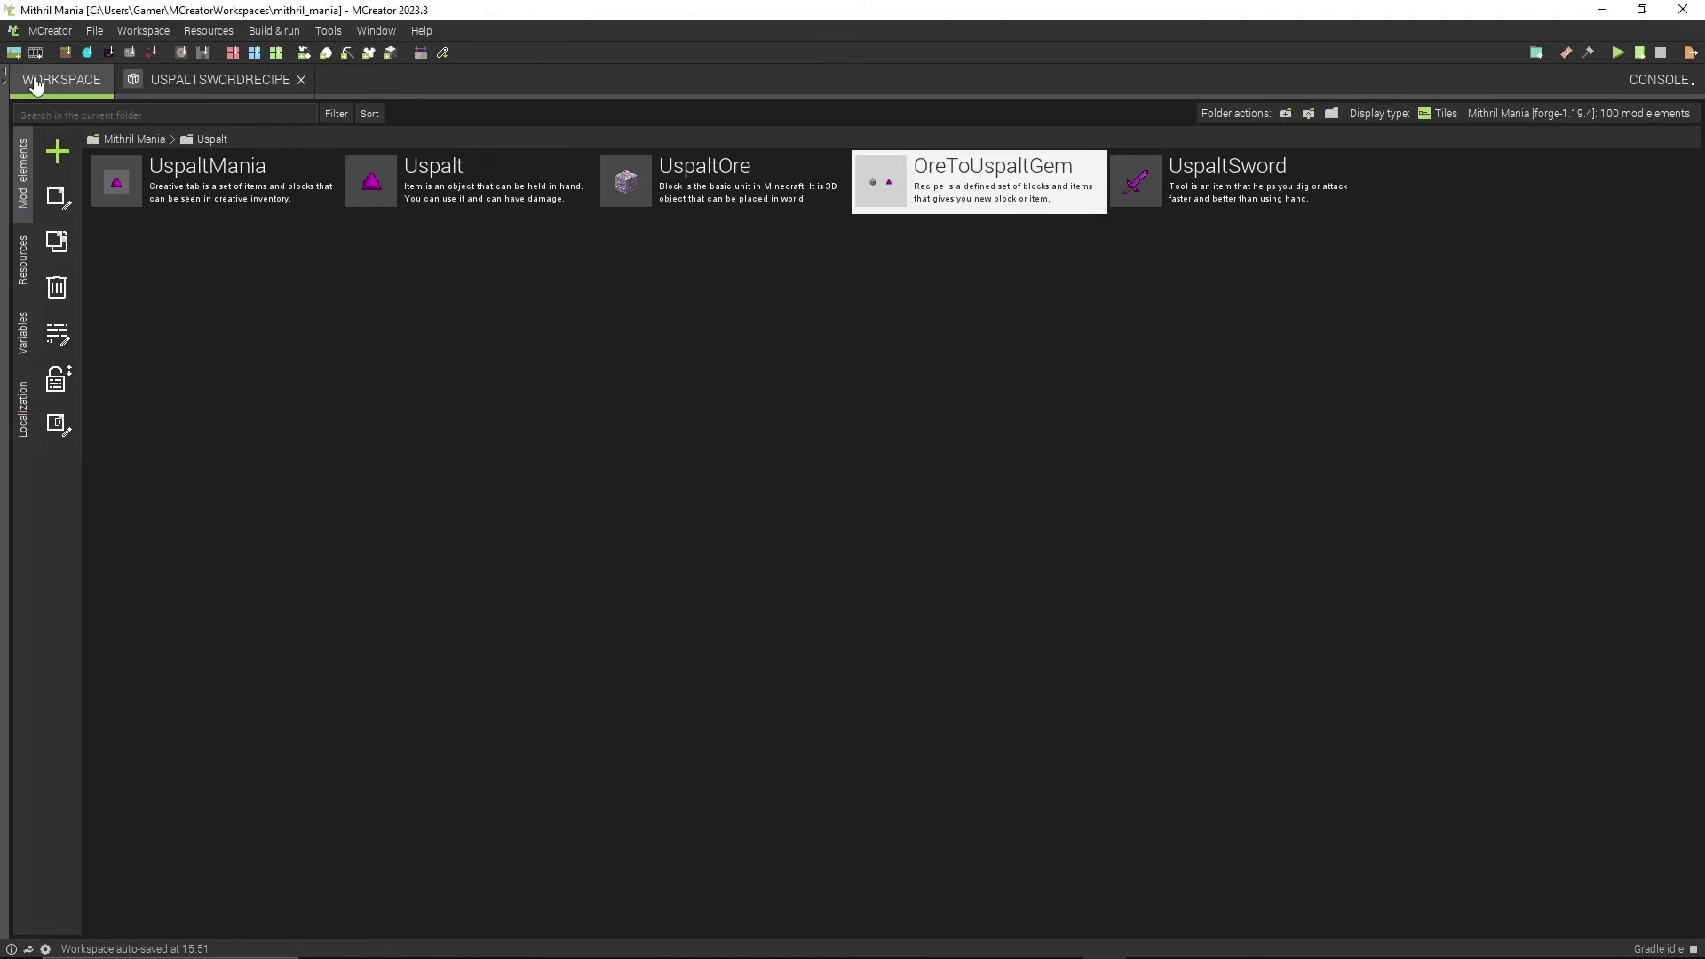
{"action": "left_click", "coordinate": [57, 151]}
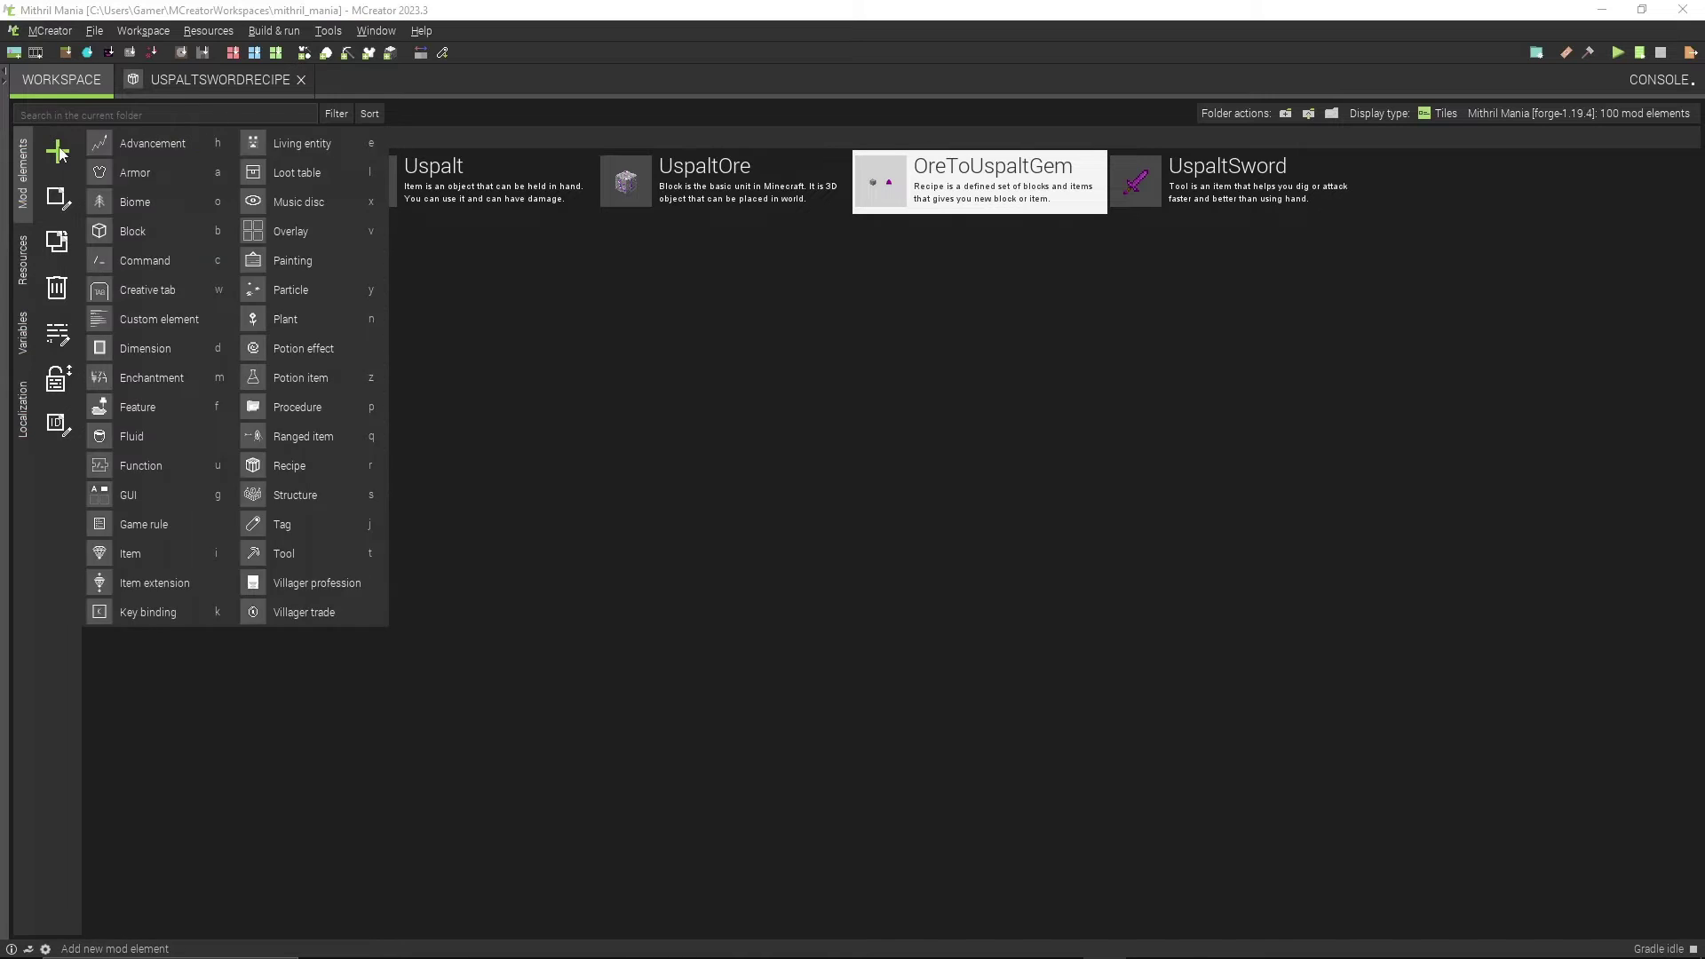
{"action": "left_click", "coordinate": [285, 461]}
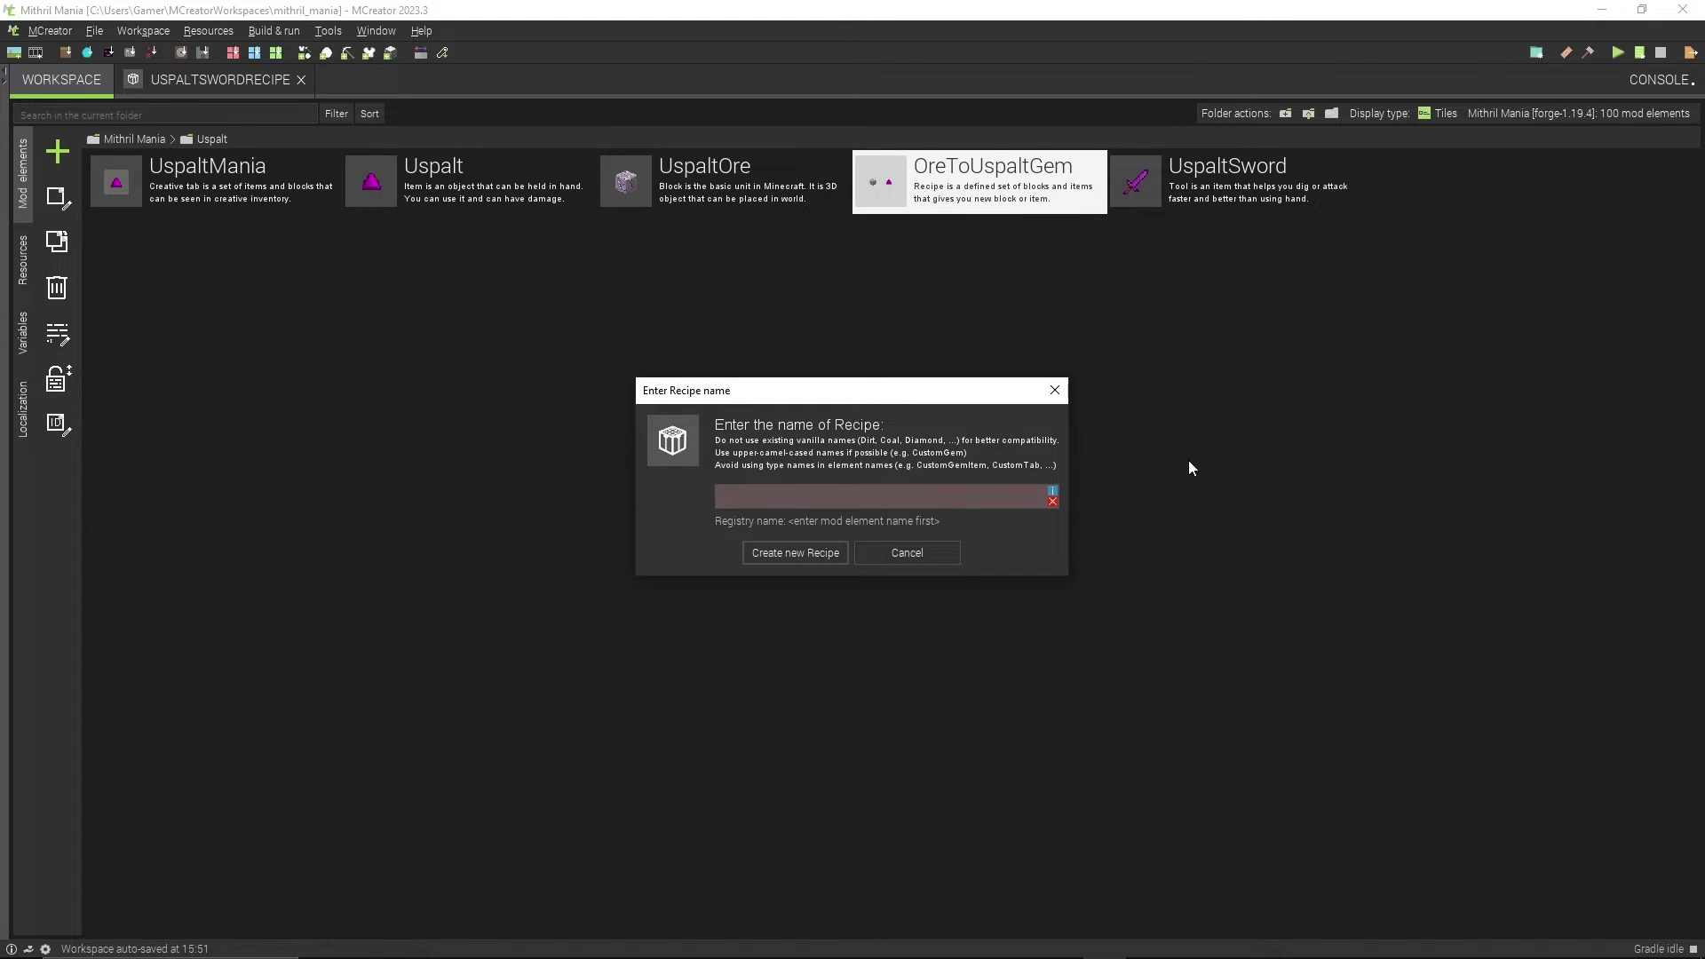
{"action": "type", "text": "NetheriteToU"}
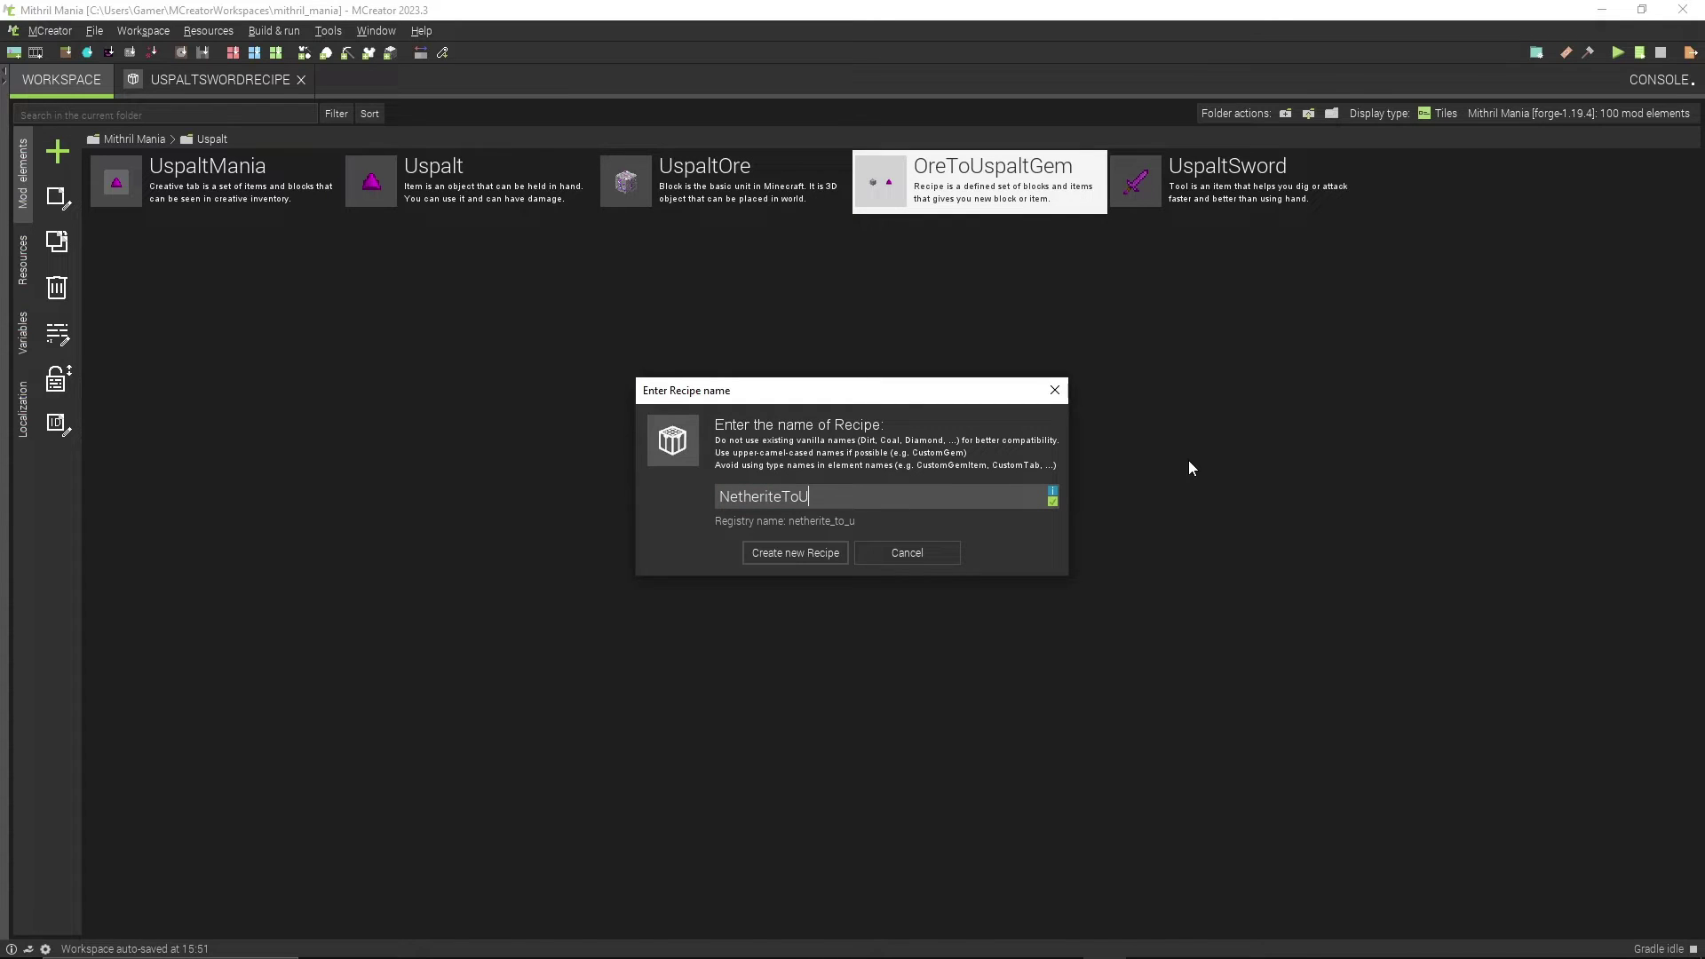
{"action": "type", "text": "spalt"}
{"action": "left_click", "coordinate": [812, 550]}
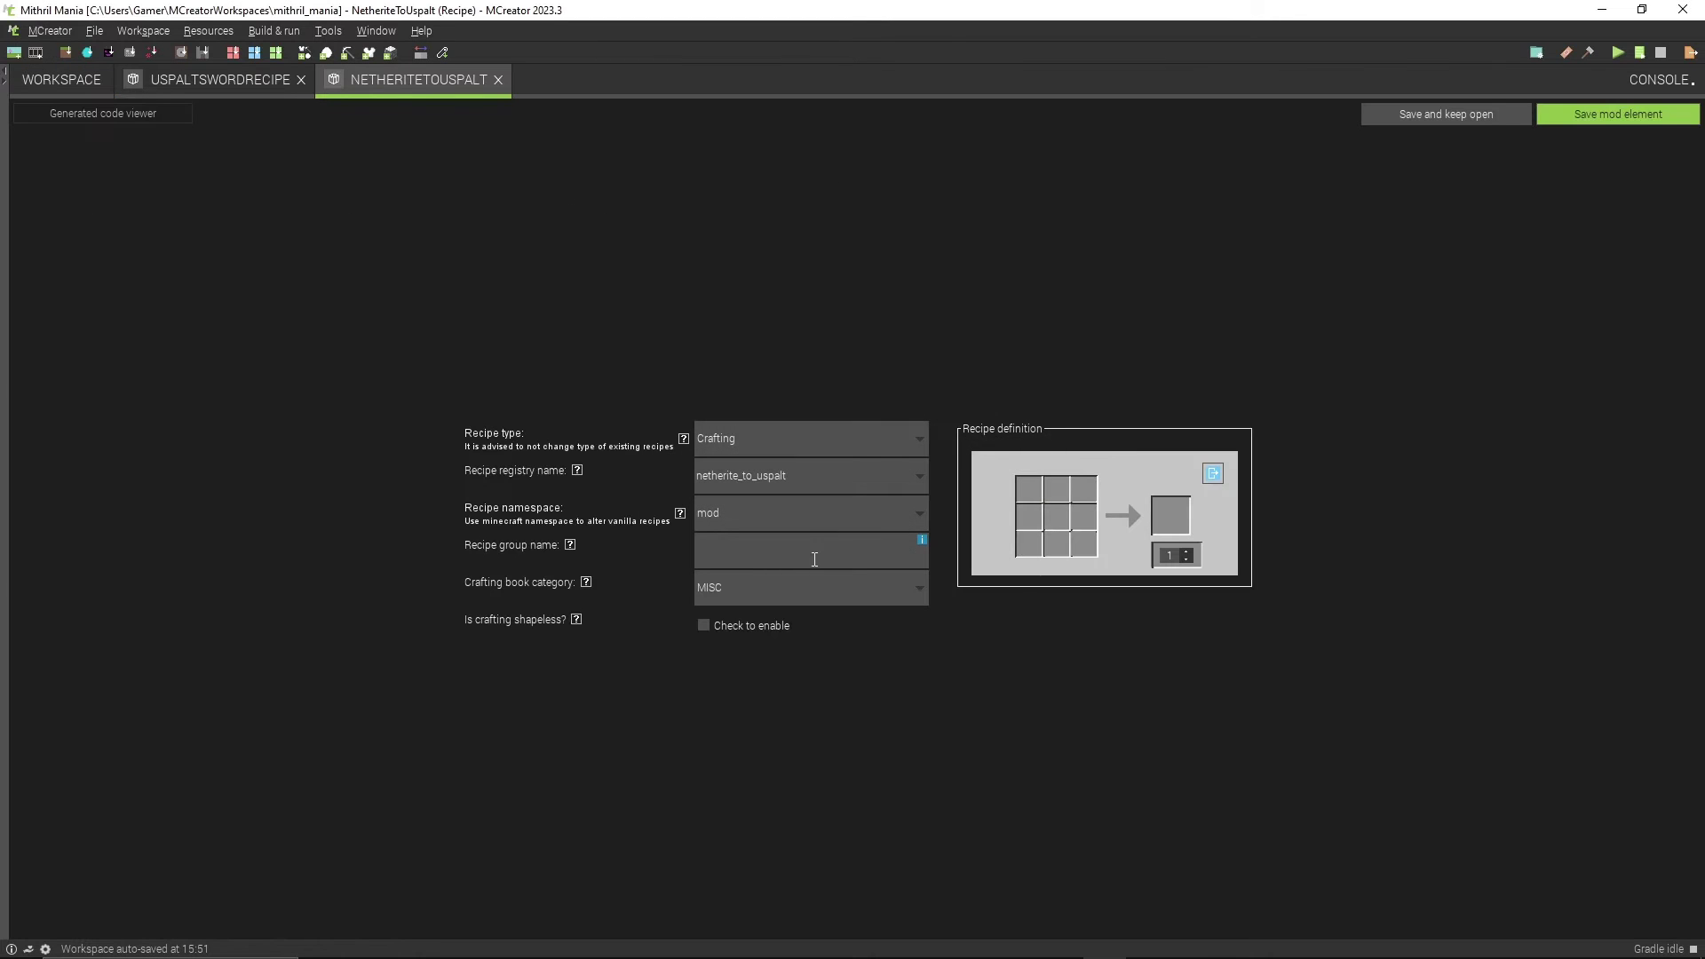
Step: Set the recipe type of NetheriteToUspalt to Smithing
{"action": "left_click", "coordinate": [769, 446]}
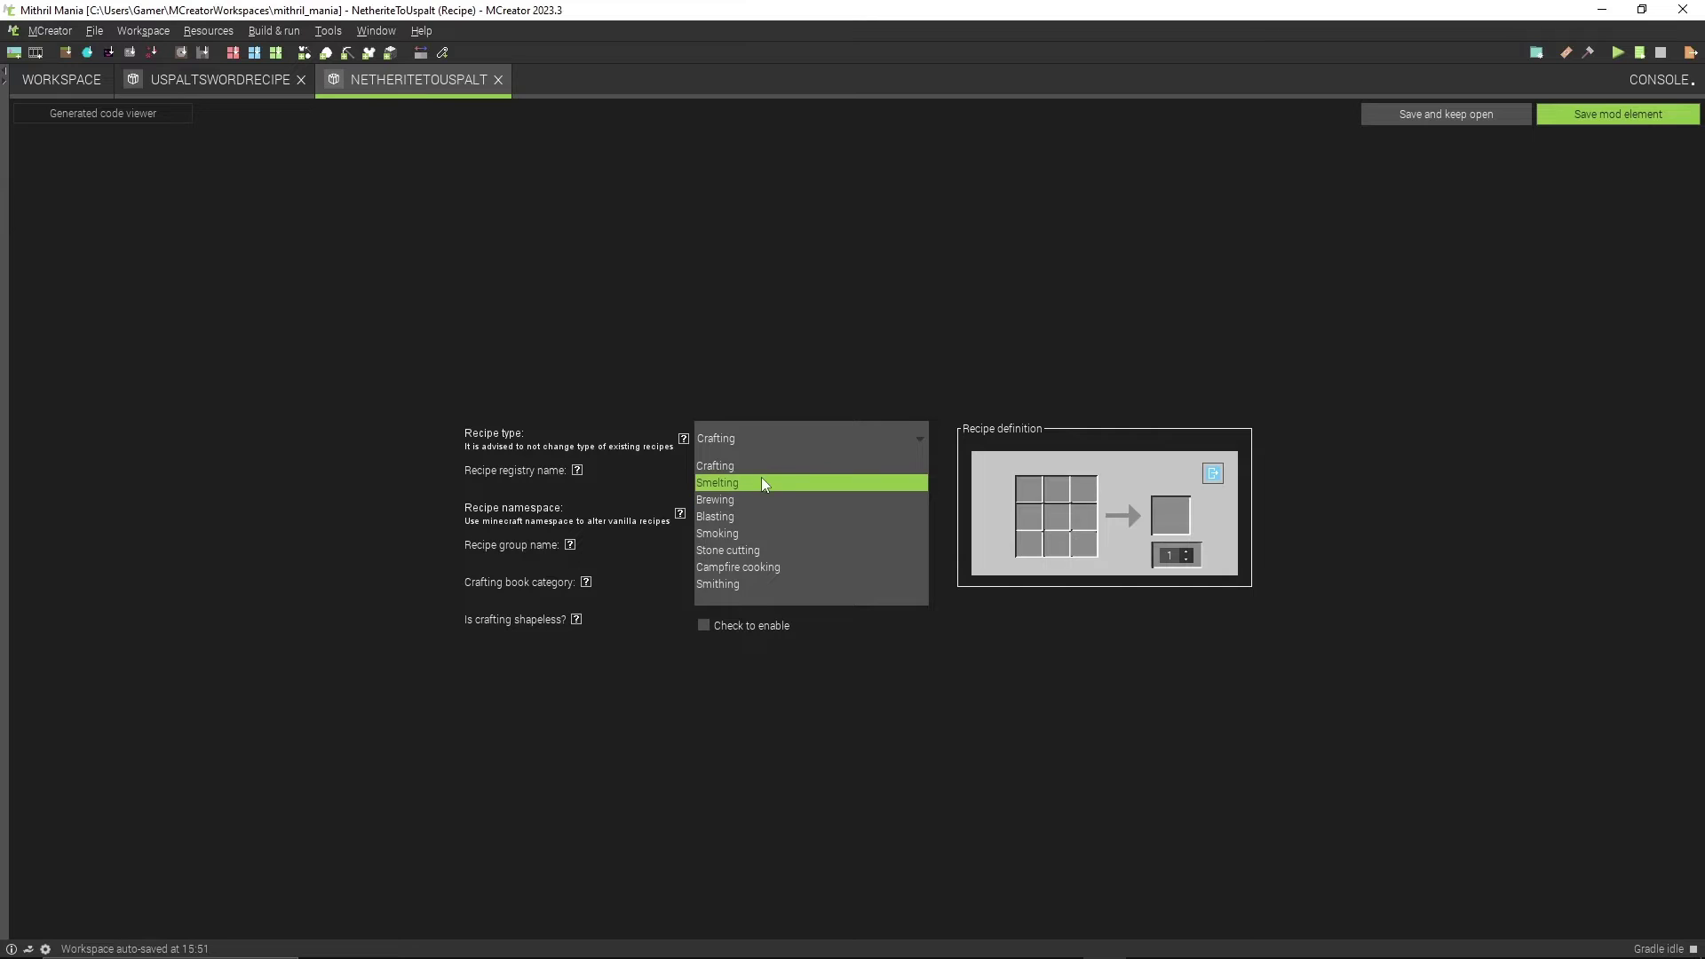
{"action": "left_click", "coordinate": [760, 480]}
{"action": "left_click", "coordinate": [872, 429]}
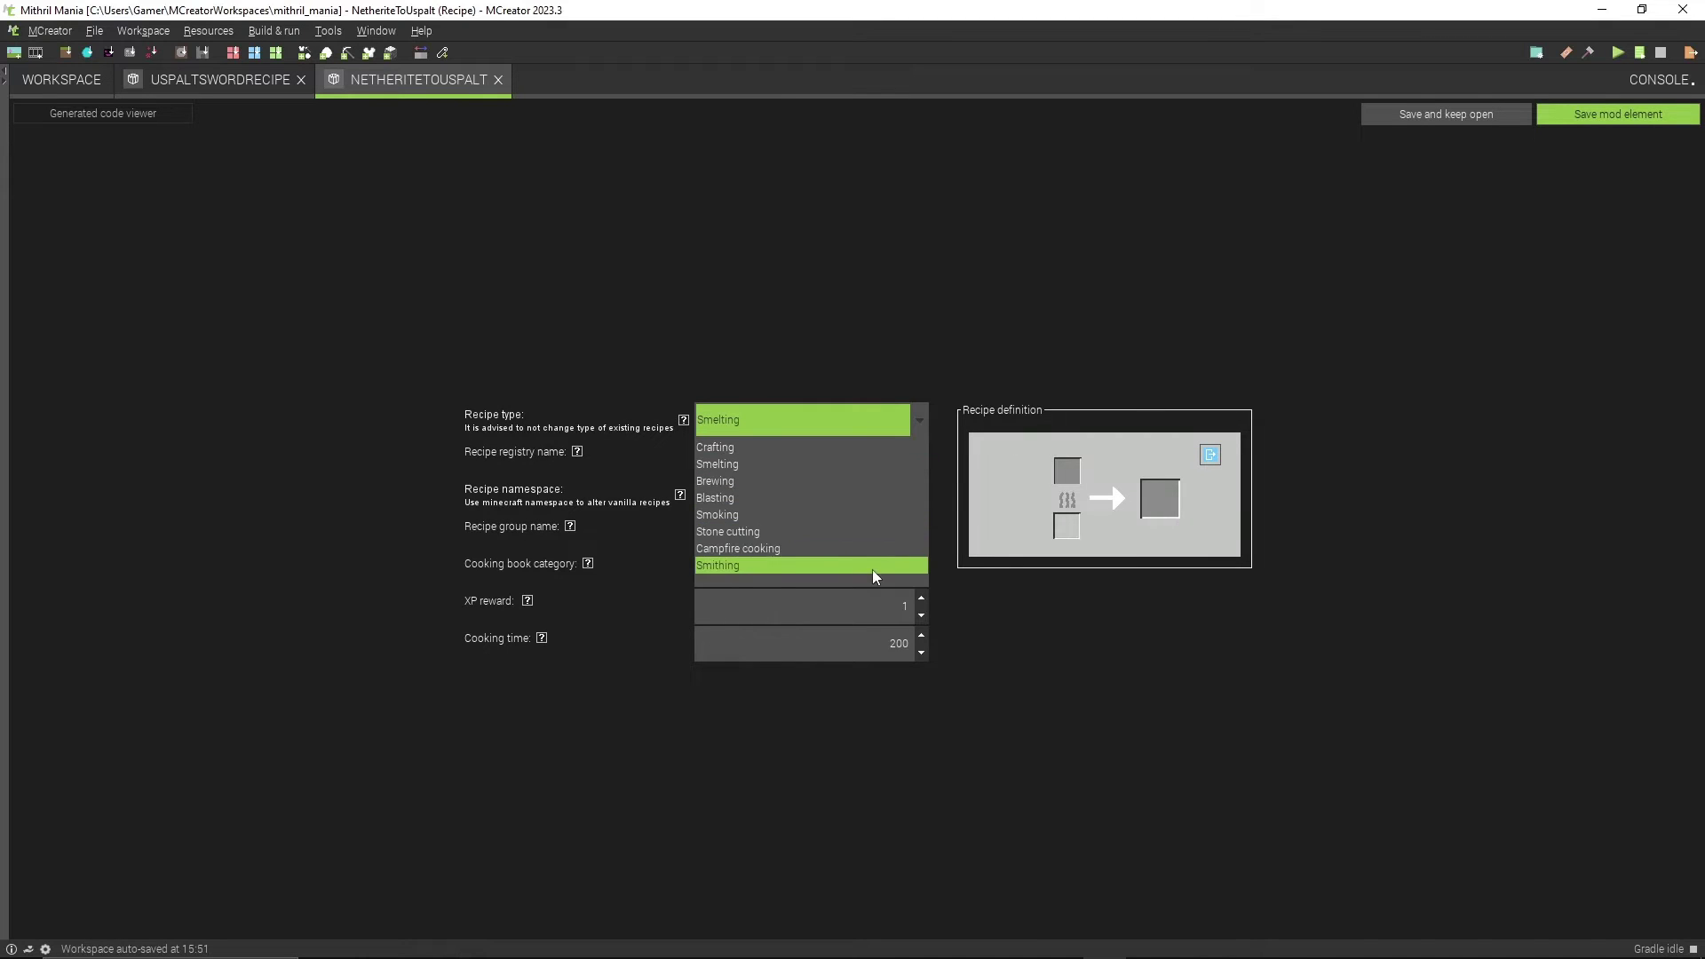
{"action": "left_click", "coordinate": [872, 566]}
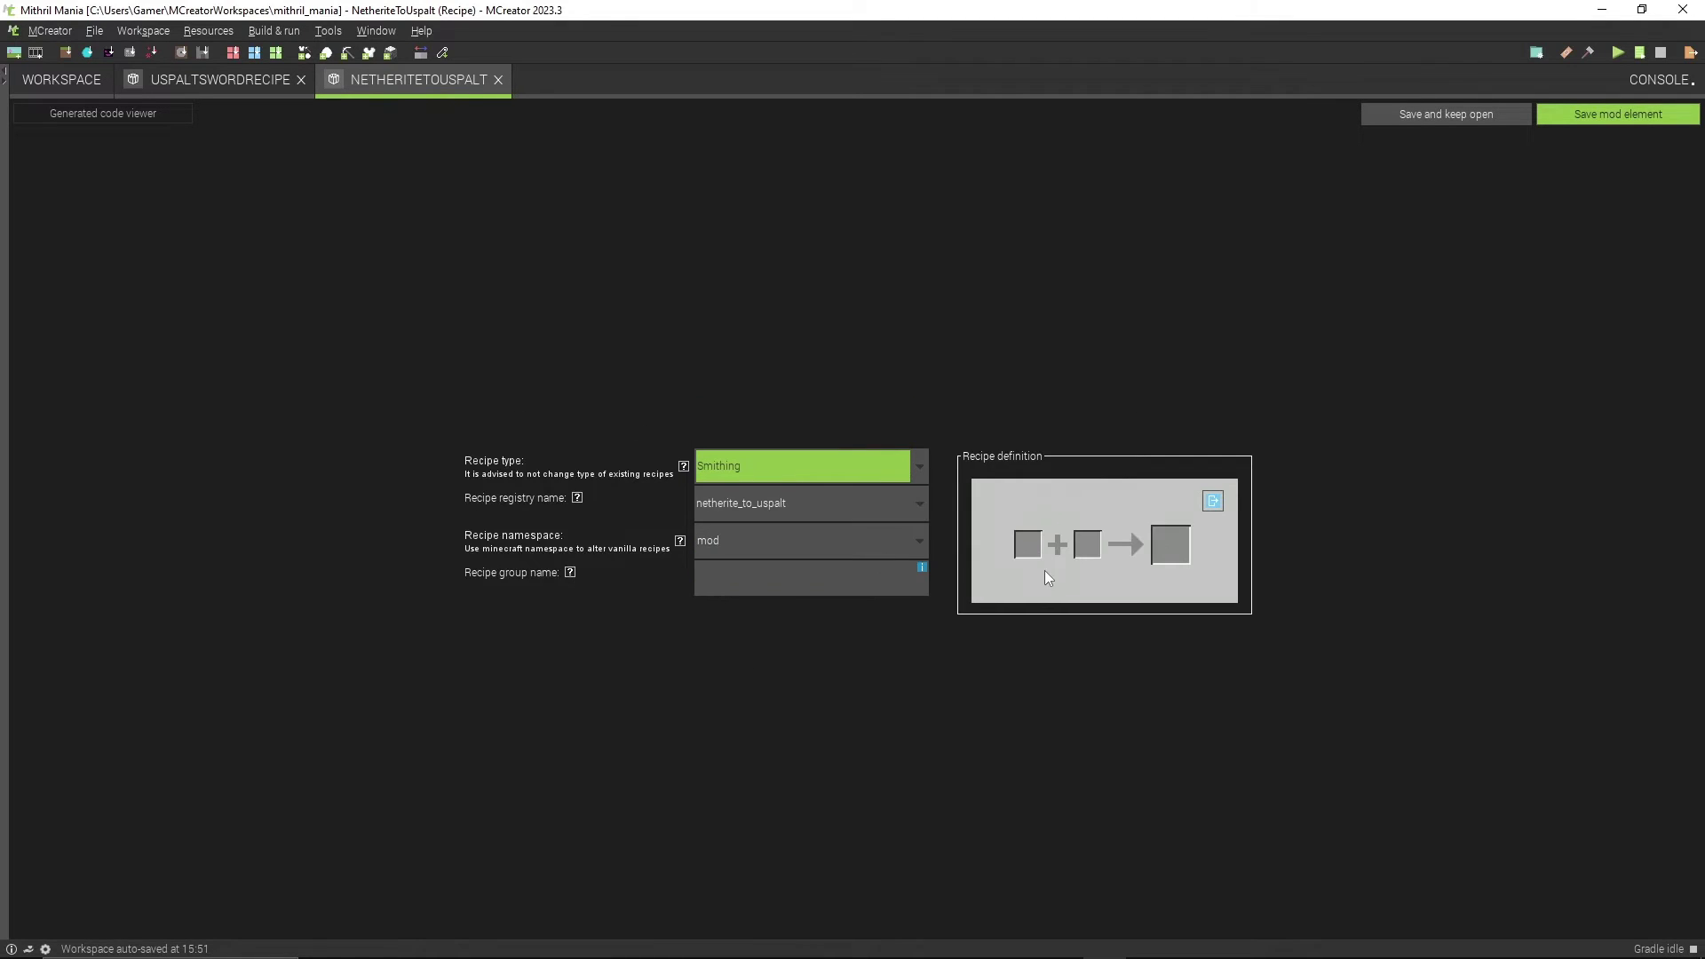
Step: Filter the item selector by "nether" and use Netherite Ingot as the first smithing ingredient of NetheriteToUspalt
{"action": "left_click", "coordinate": [1023, 547]}
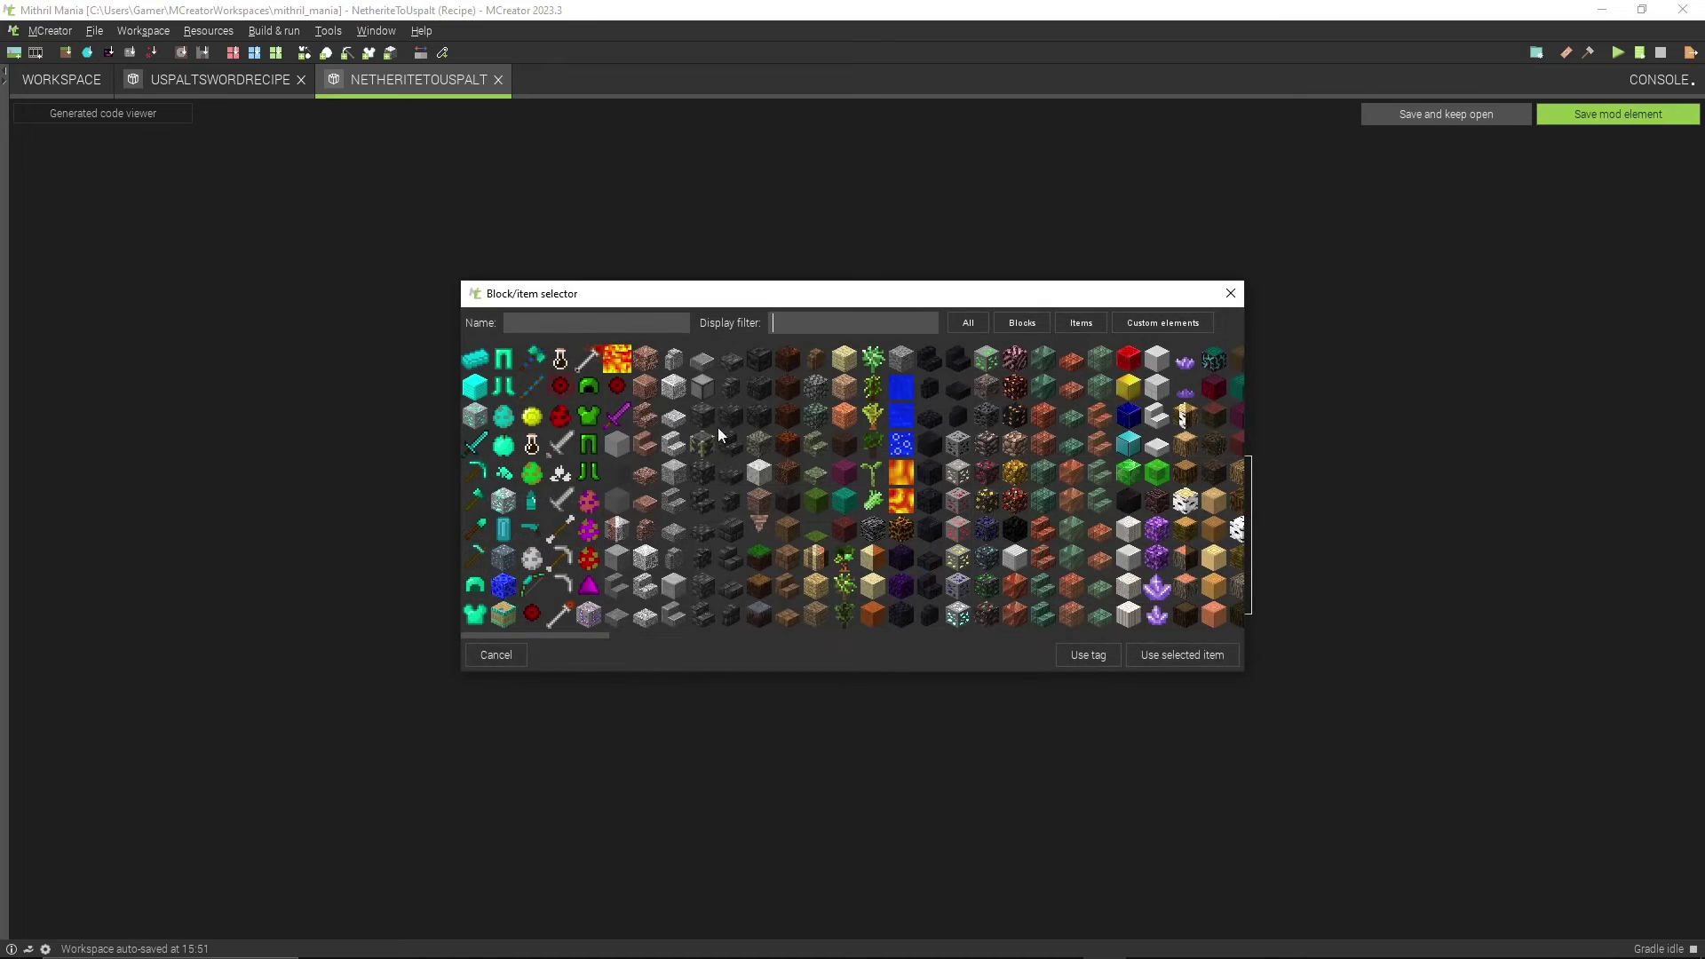
{"action": "type", "text": "neht"}
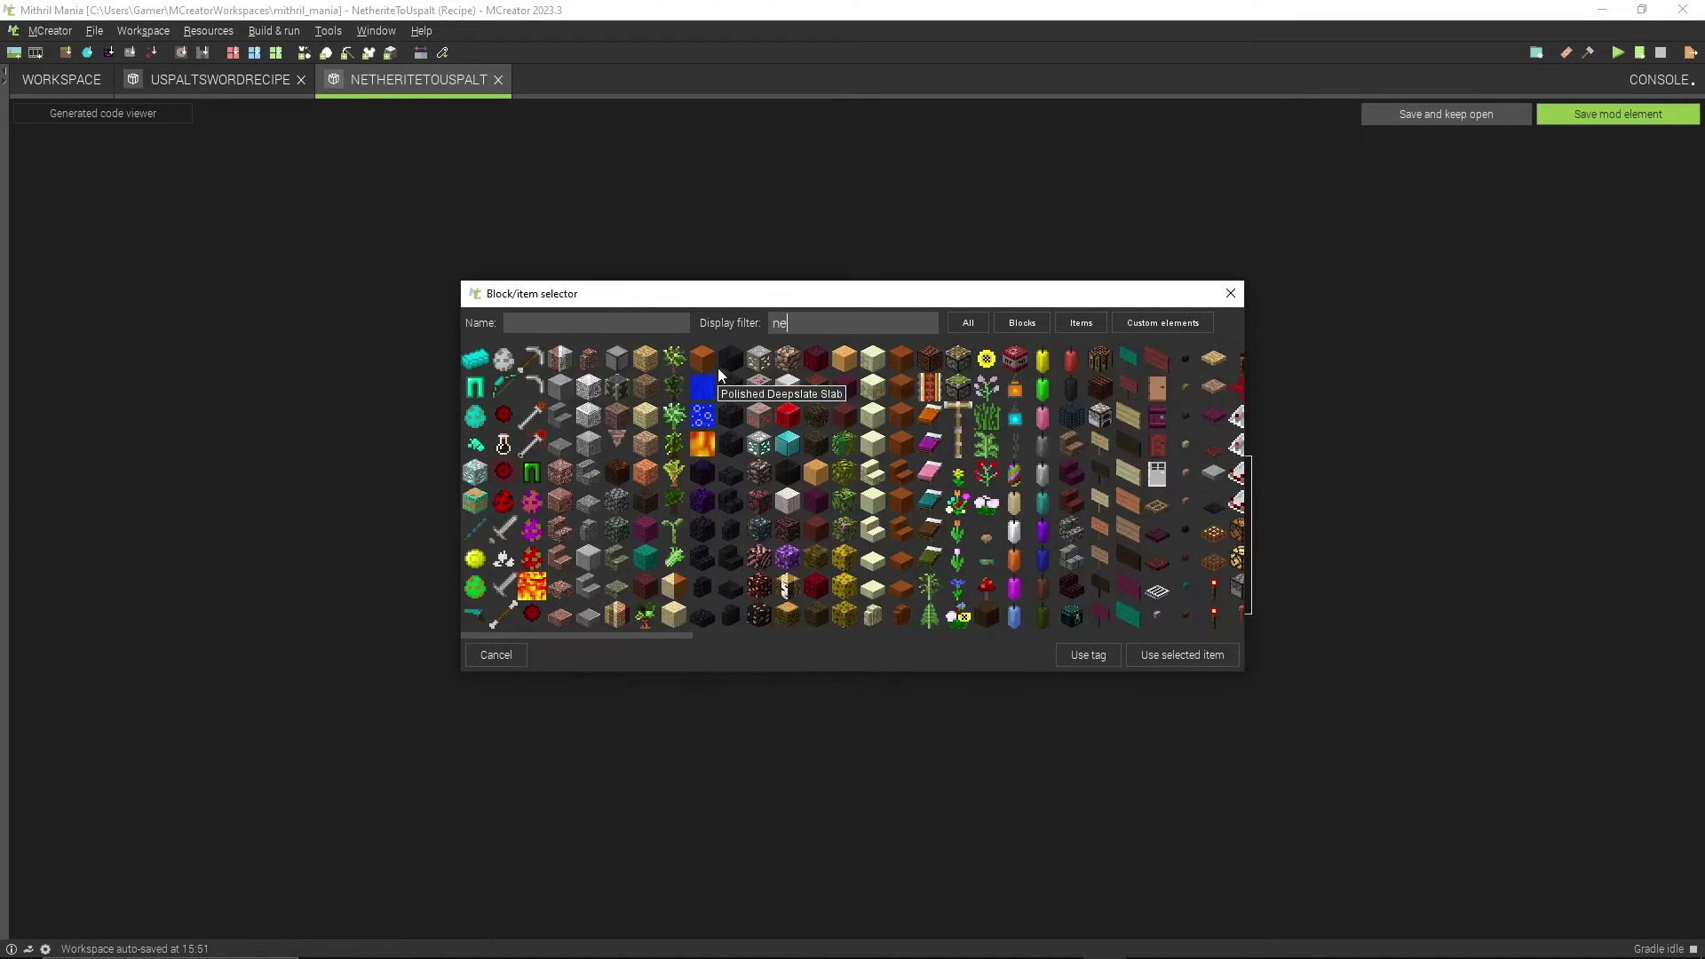
{"action": "key", "text": "BackSpace"}
{"action": "key", "text": "BackSpace"}
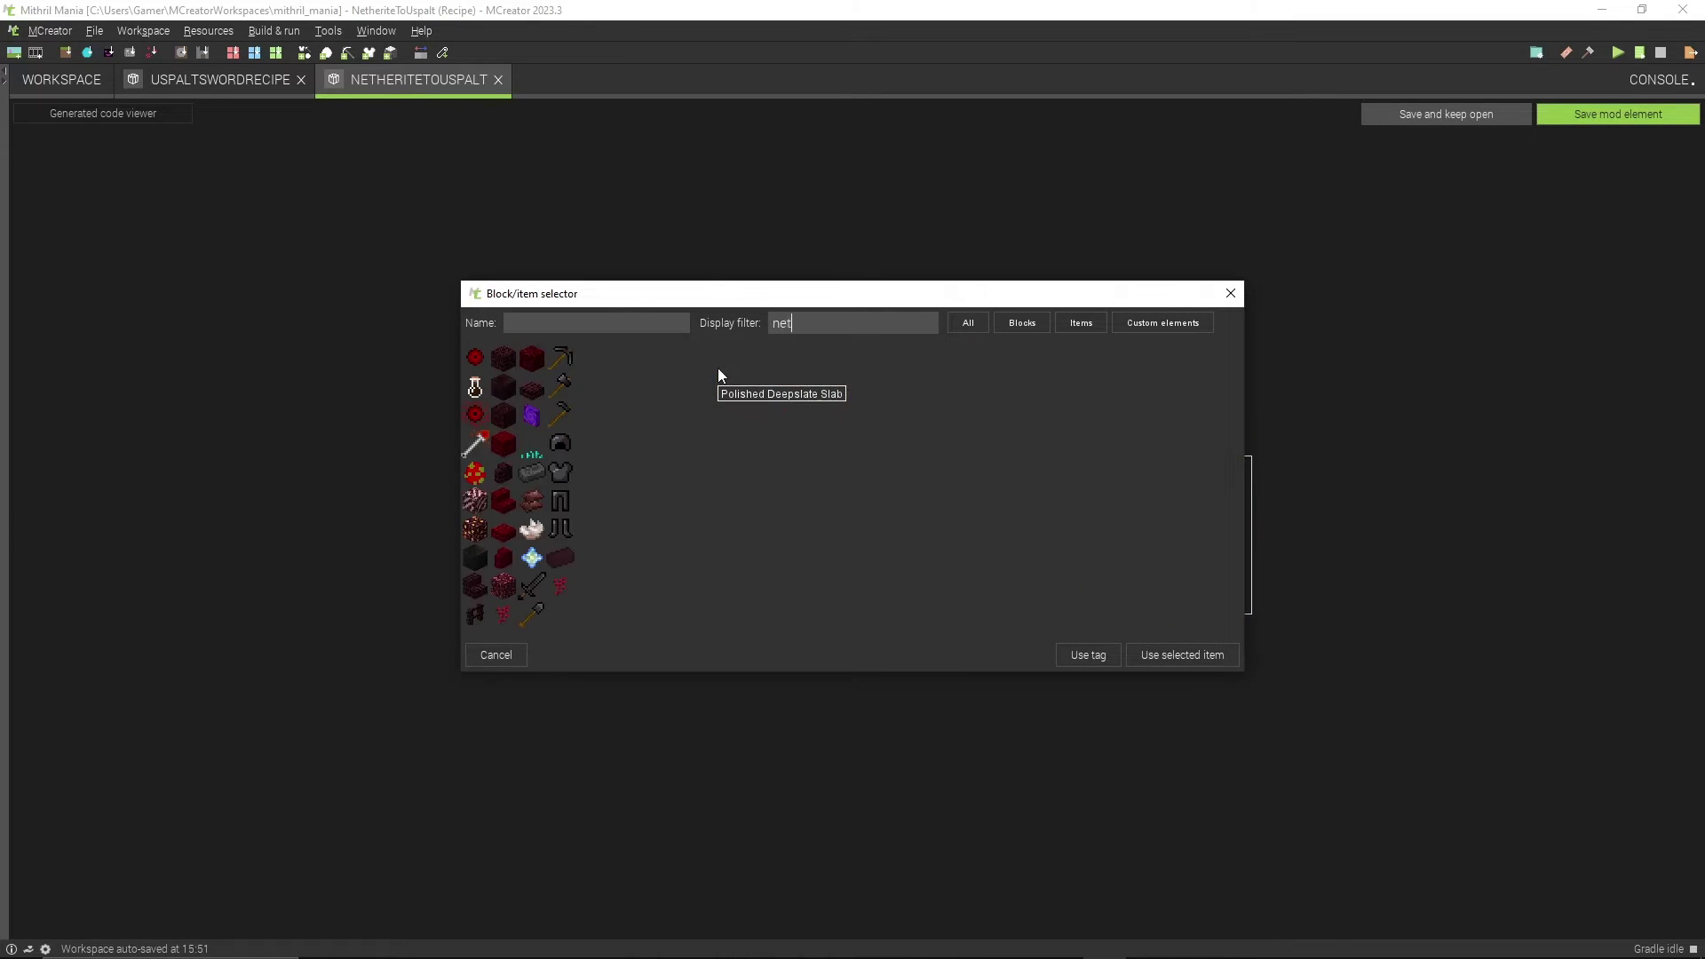
{"action": "type", "text": "ther"}
{"action": "left_click", "coordinate": [1231, 293]}
{"action": "left_click", "coordinate": [176, 89]}
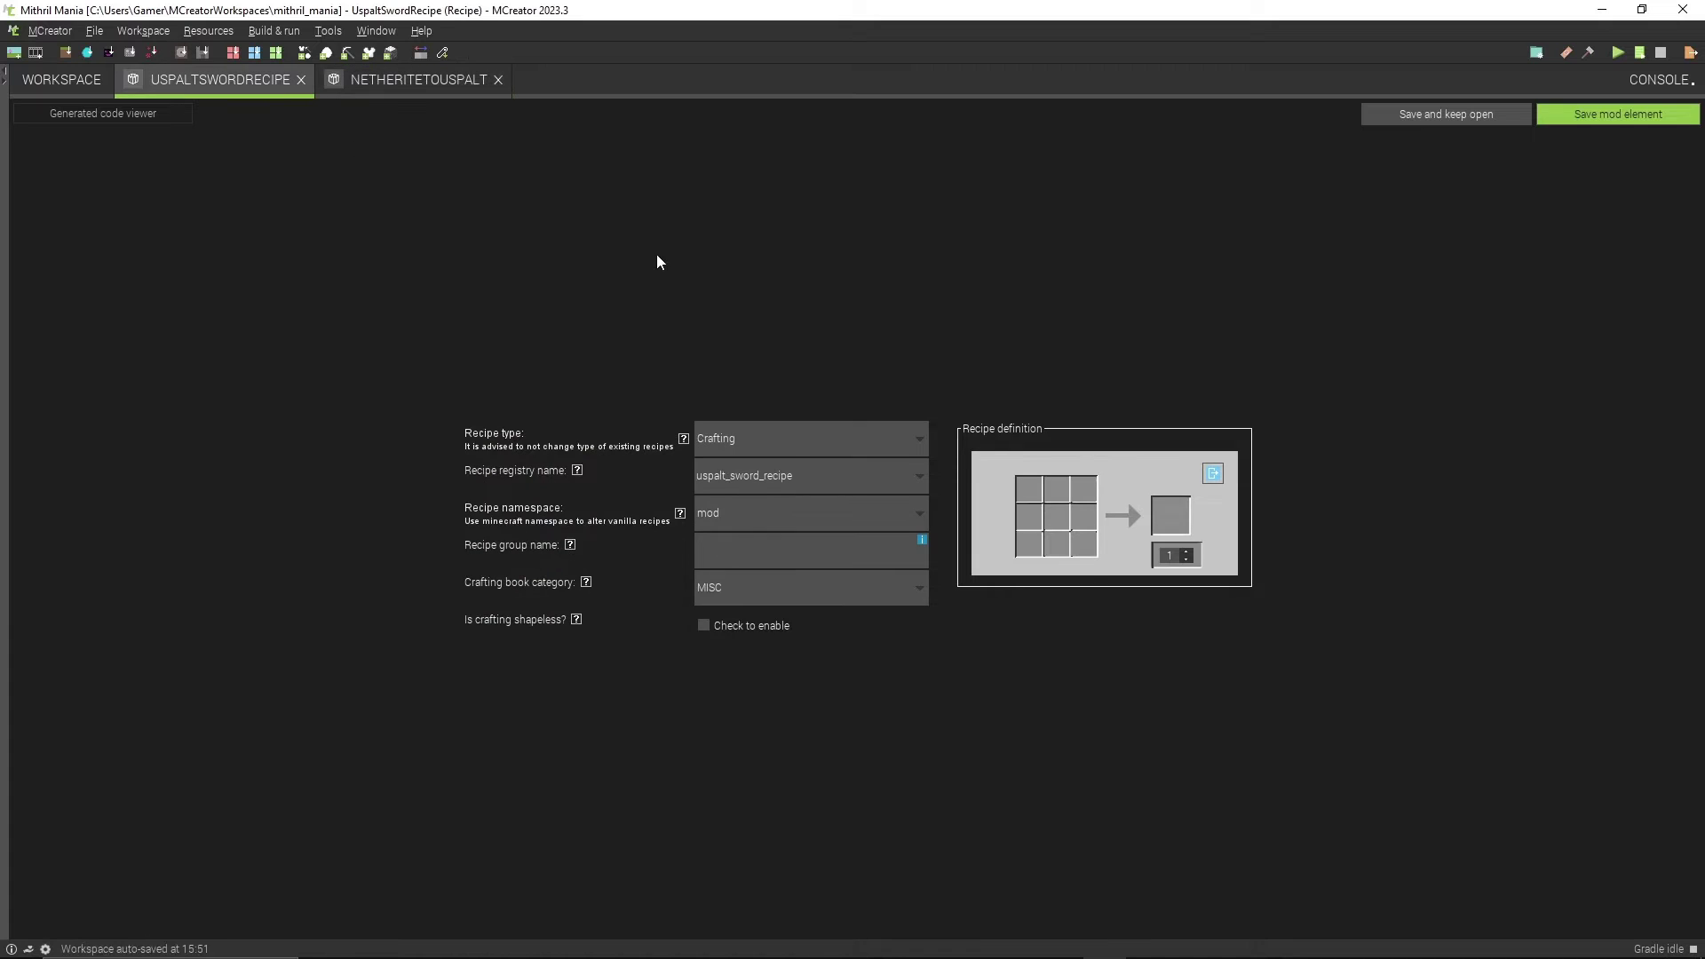
{"action": "left_click", "coordinate": [380, 85]}
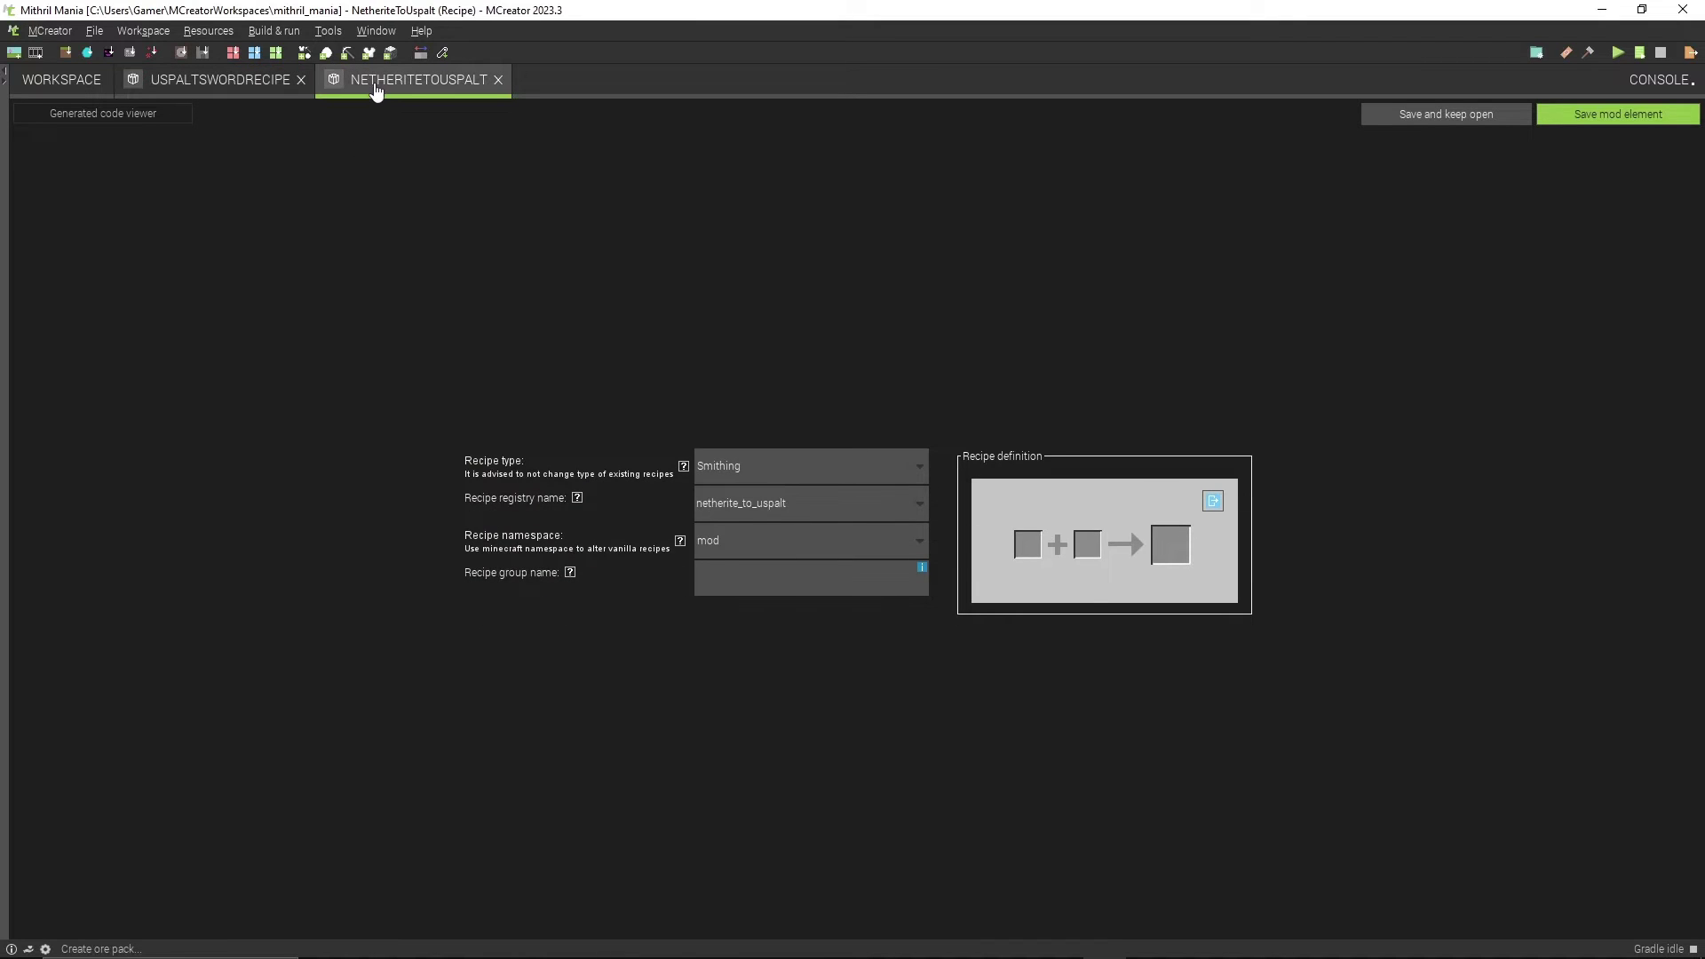
{"action": "left_click", "coordinate": [1028, 560]}
{"action": "left_click", "coordinate": [533, 474]}
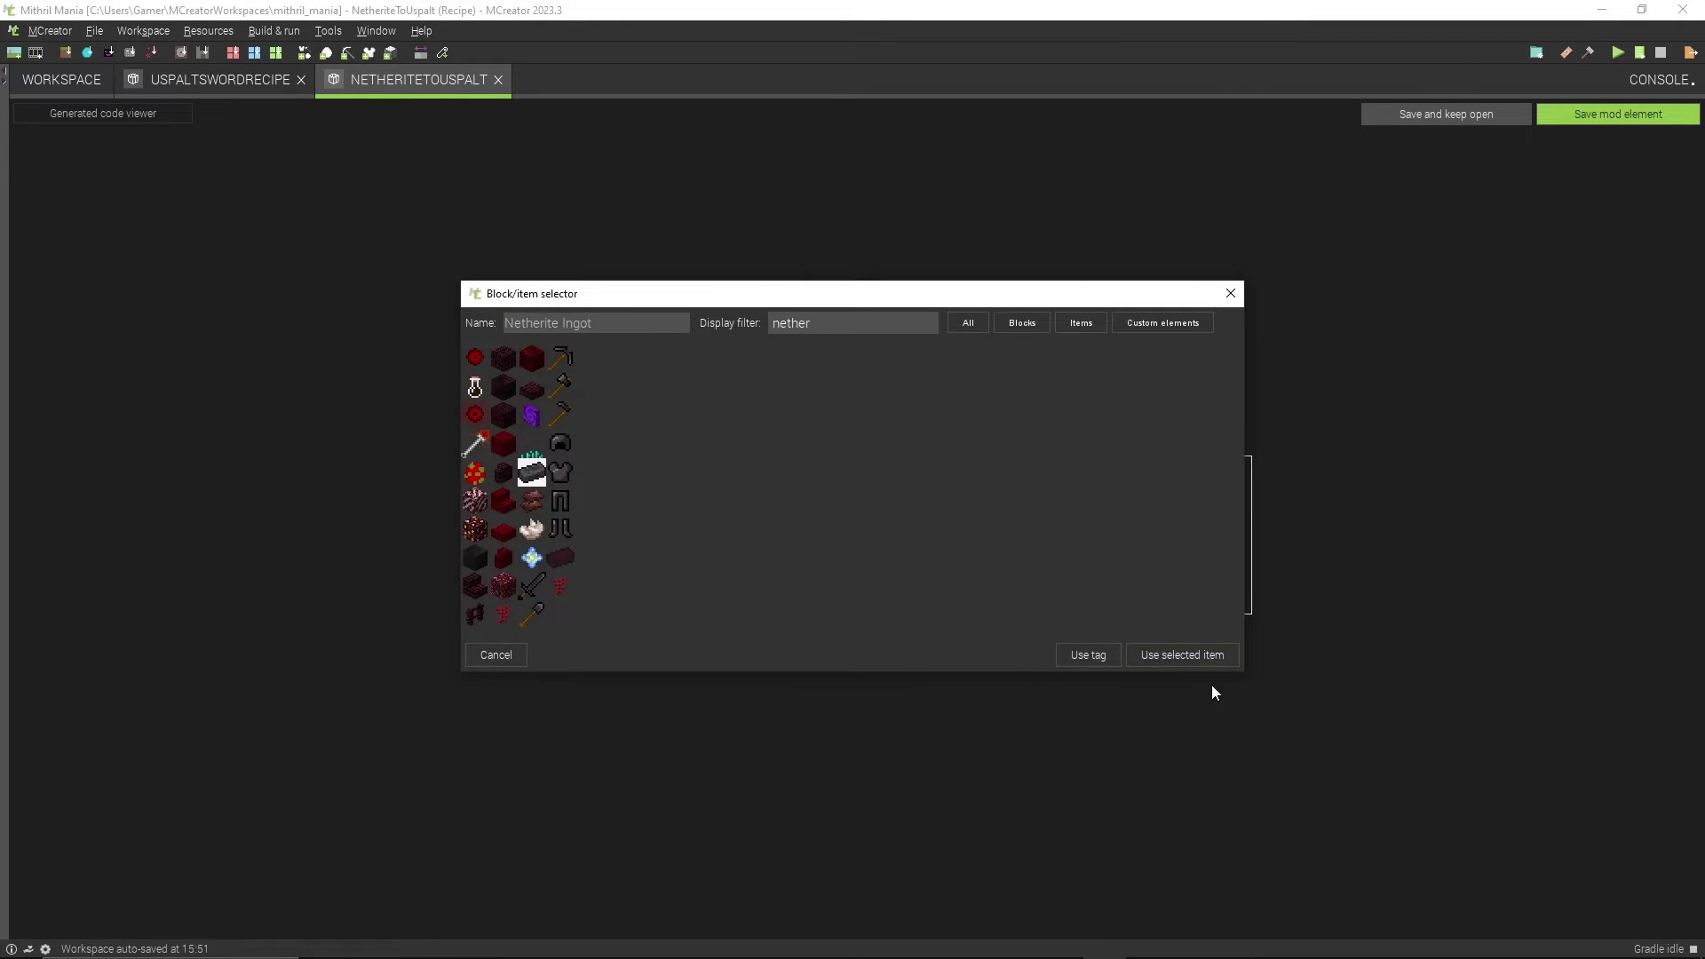
{"action": "left_click", "coordinate": [1208, 653]}
Step: Use the custom Uspalt item as the second smithing ingredient of the NetheriteToUspalt recipe
{"action": "left_click", "coordinate": [1086, 538]}
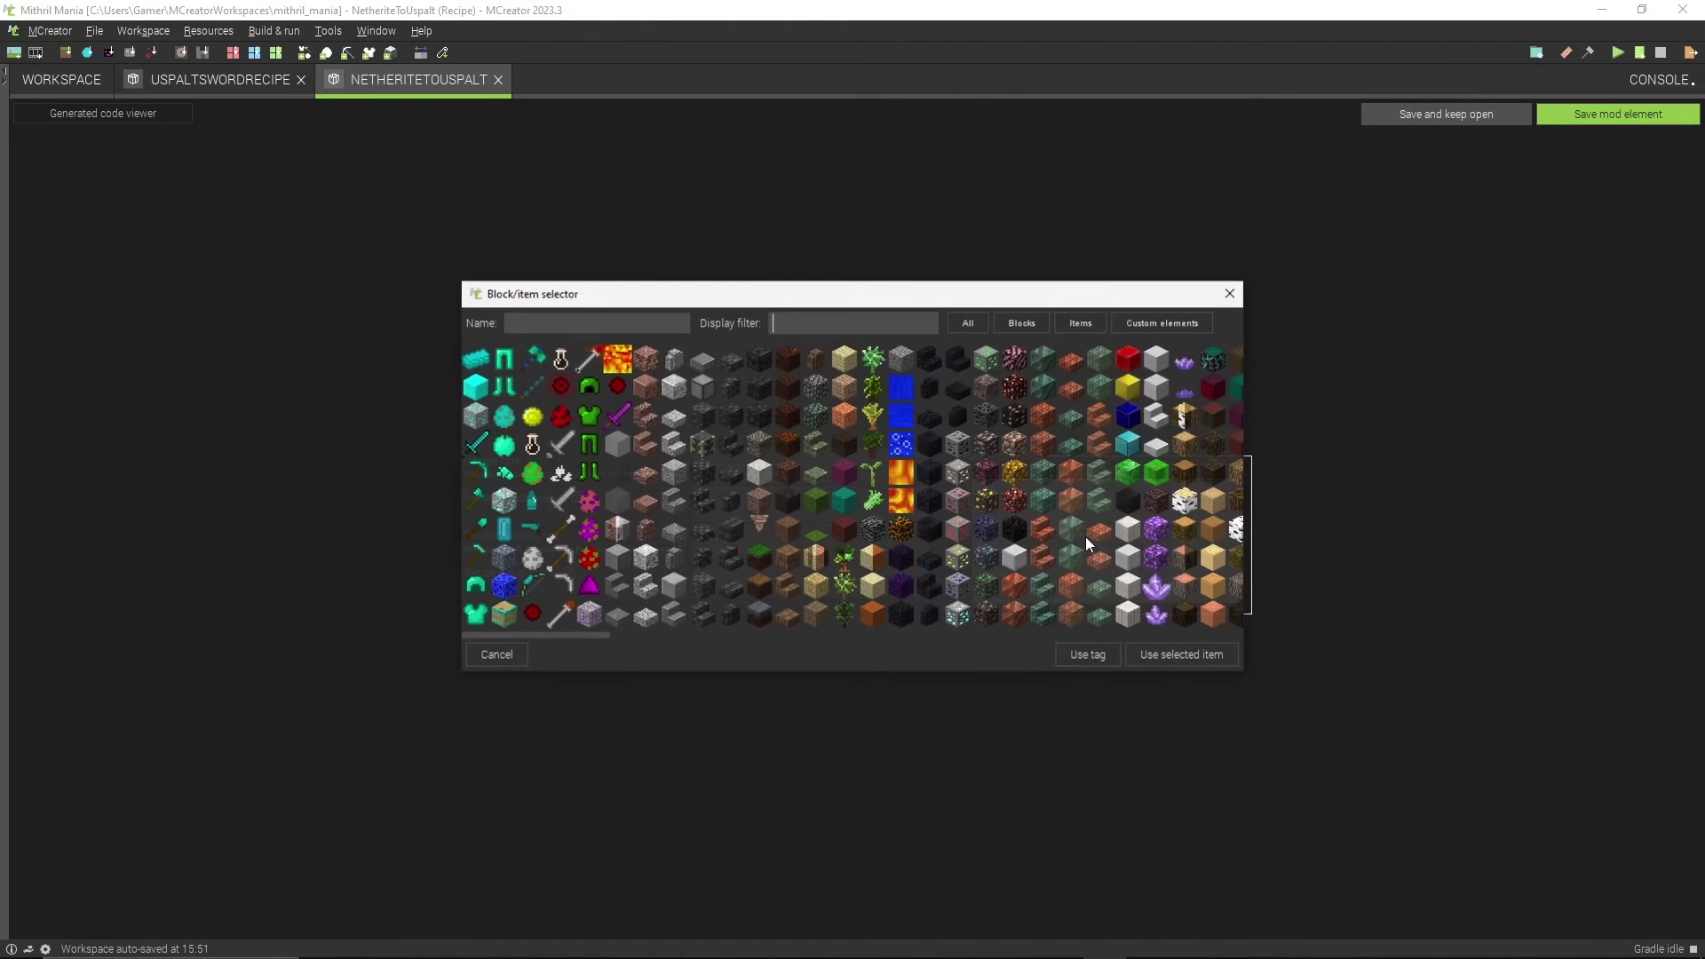
{"action": "left_click", "coordinate": [588, 586]}
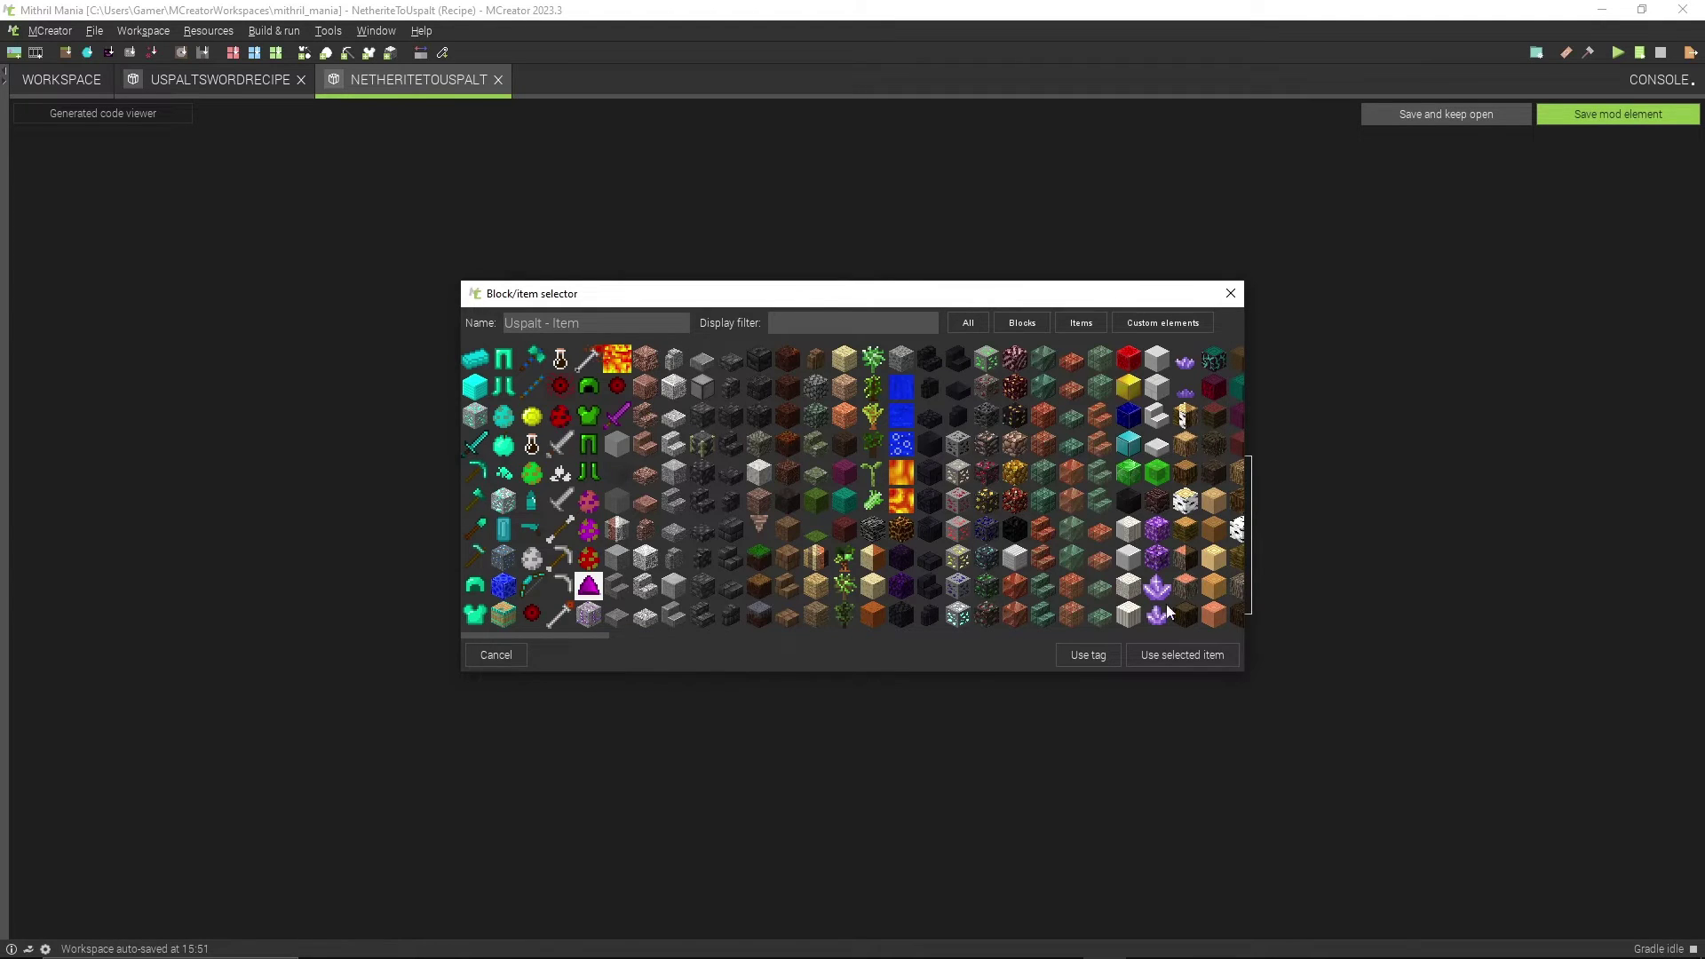
{"action": "left_click", "coordinate": [1175, 663]}
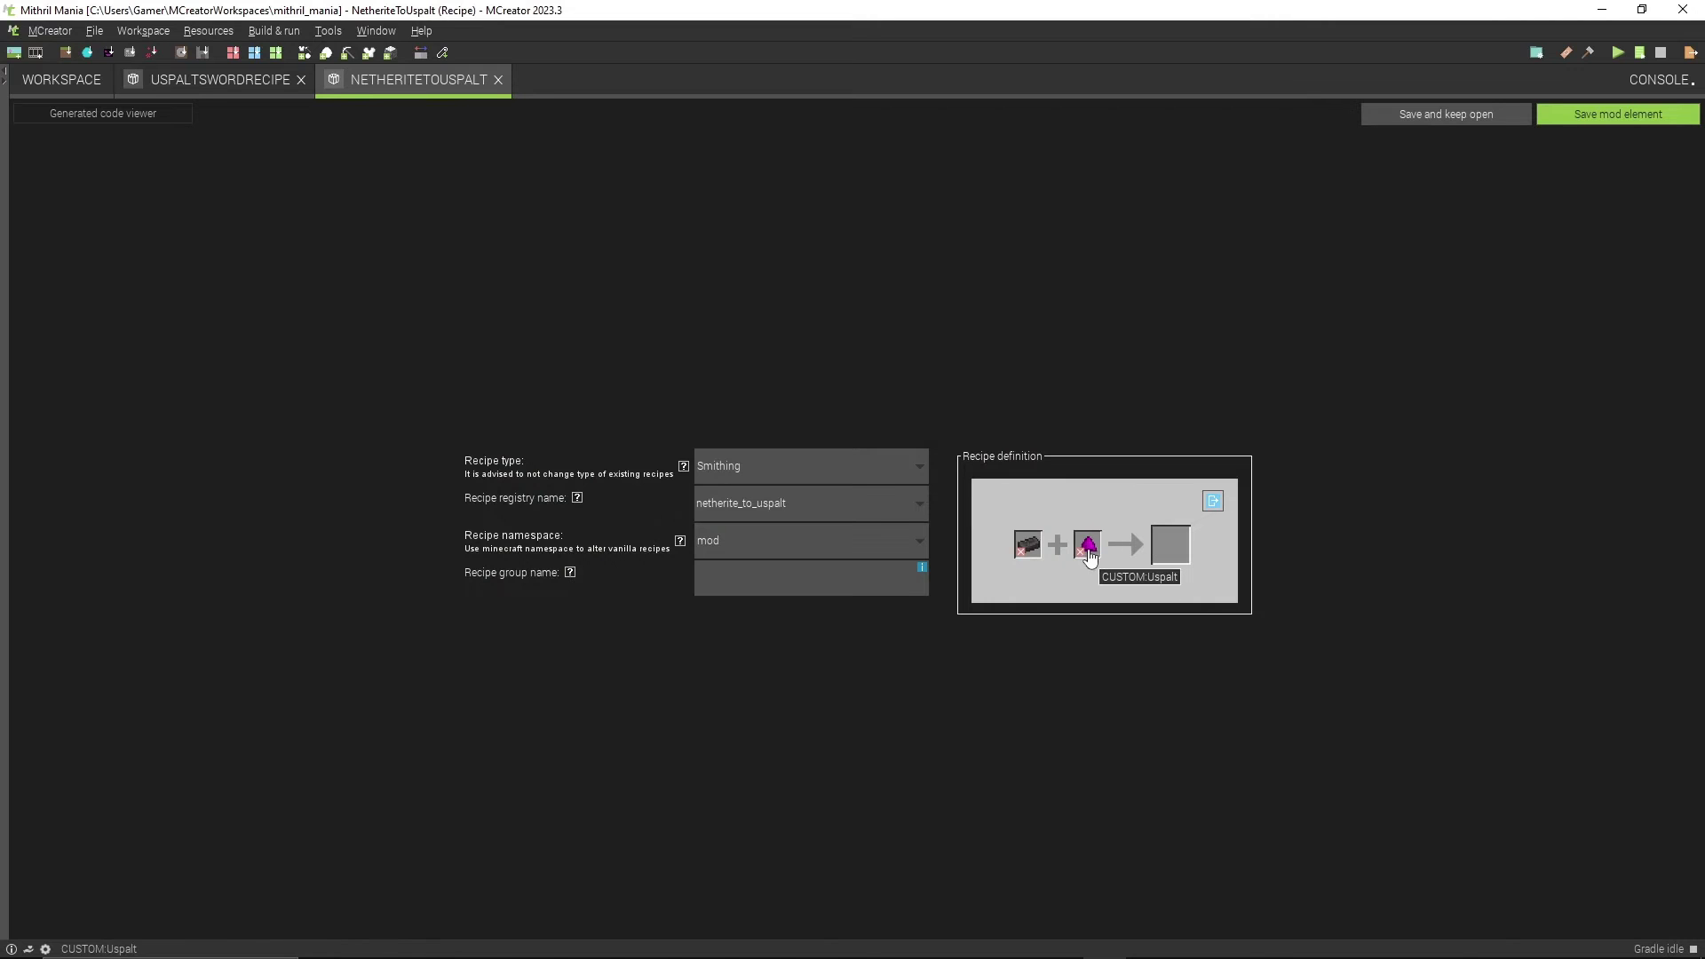
{"action": "left_click", "coordinate": [152, 79]}
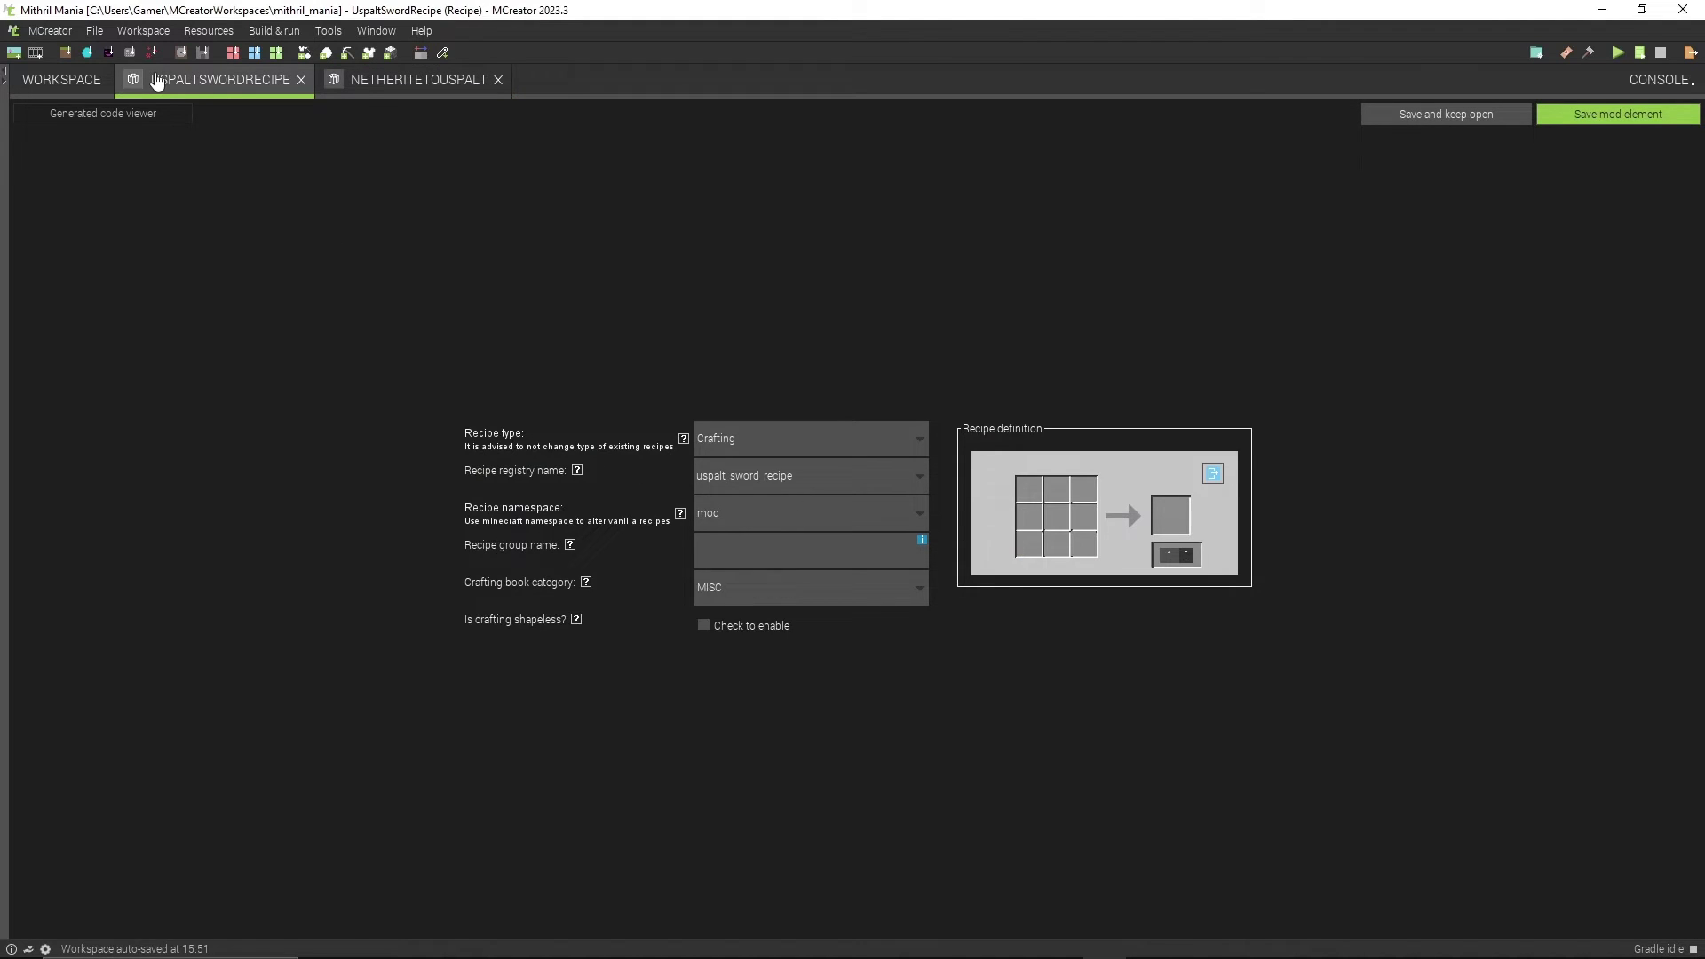
{"action": "left_click", "coordinate": [40, 79]}
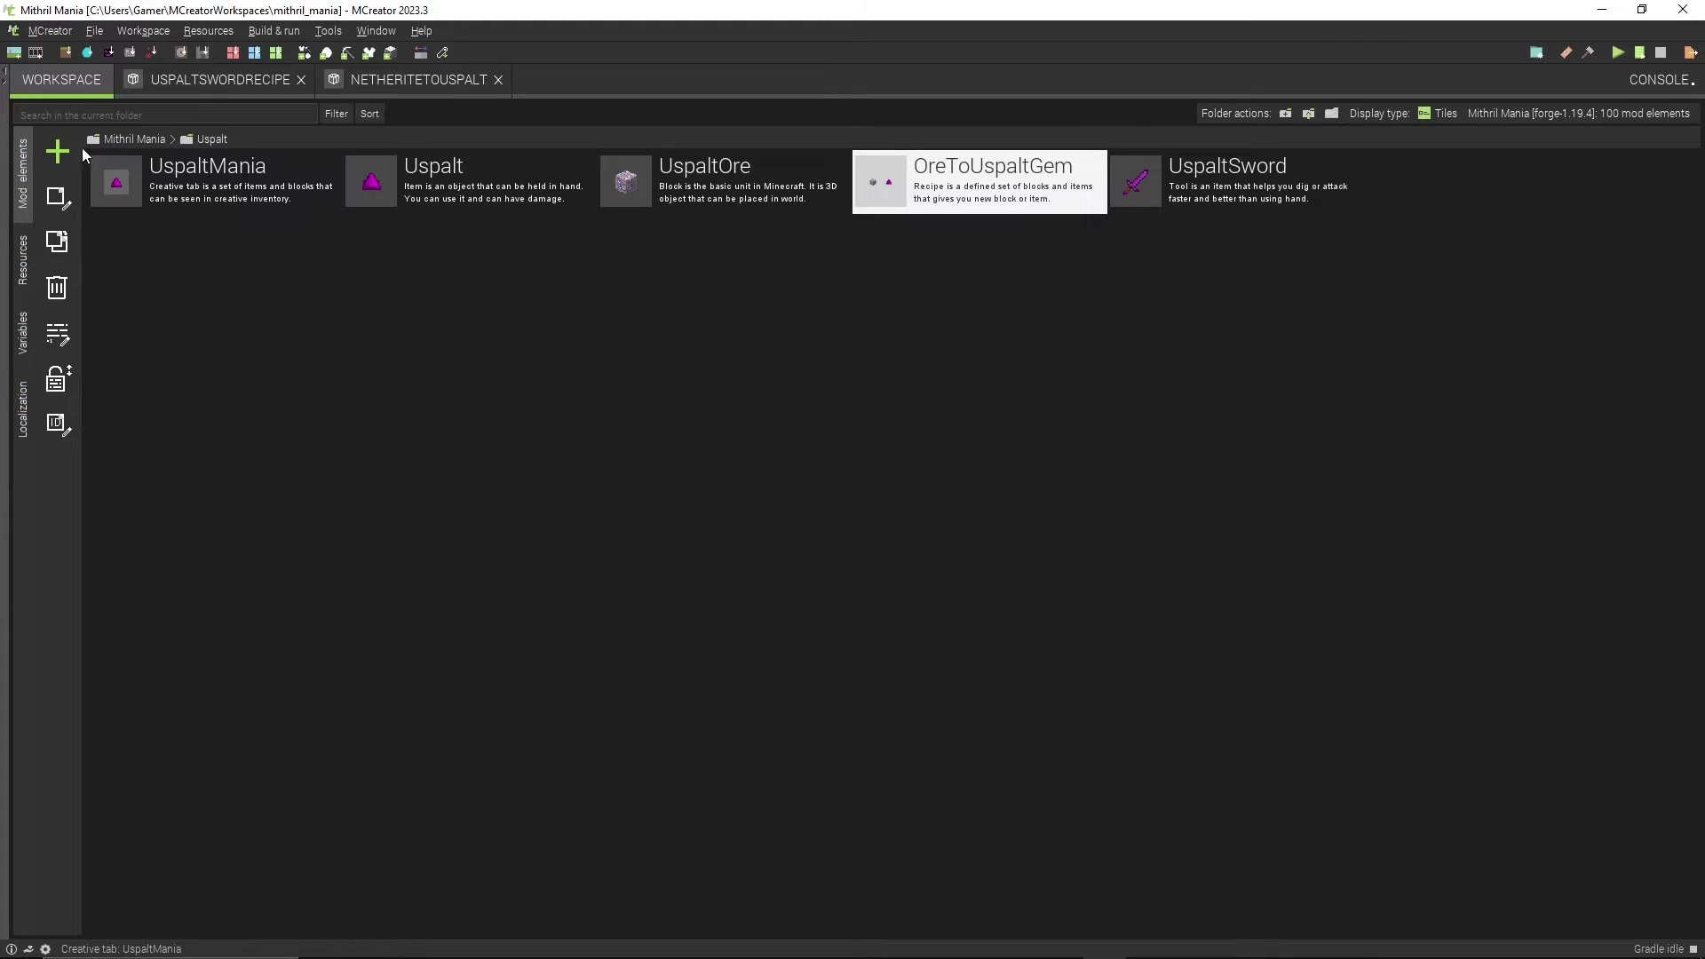
{"action": "left_click", "coordinate": [56, 157]}
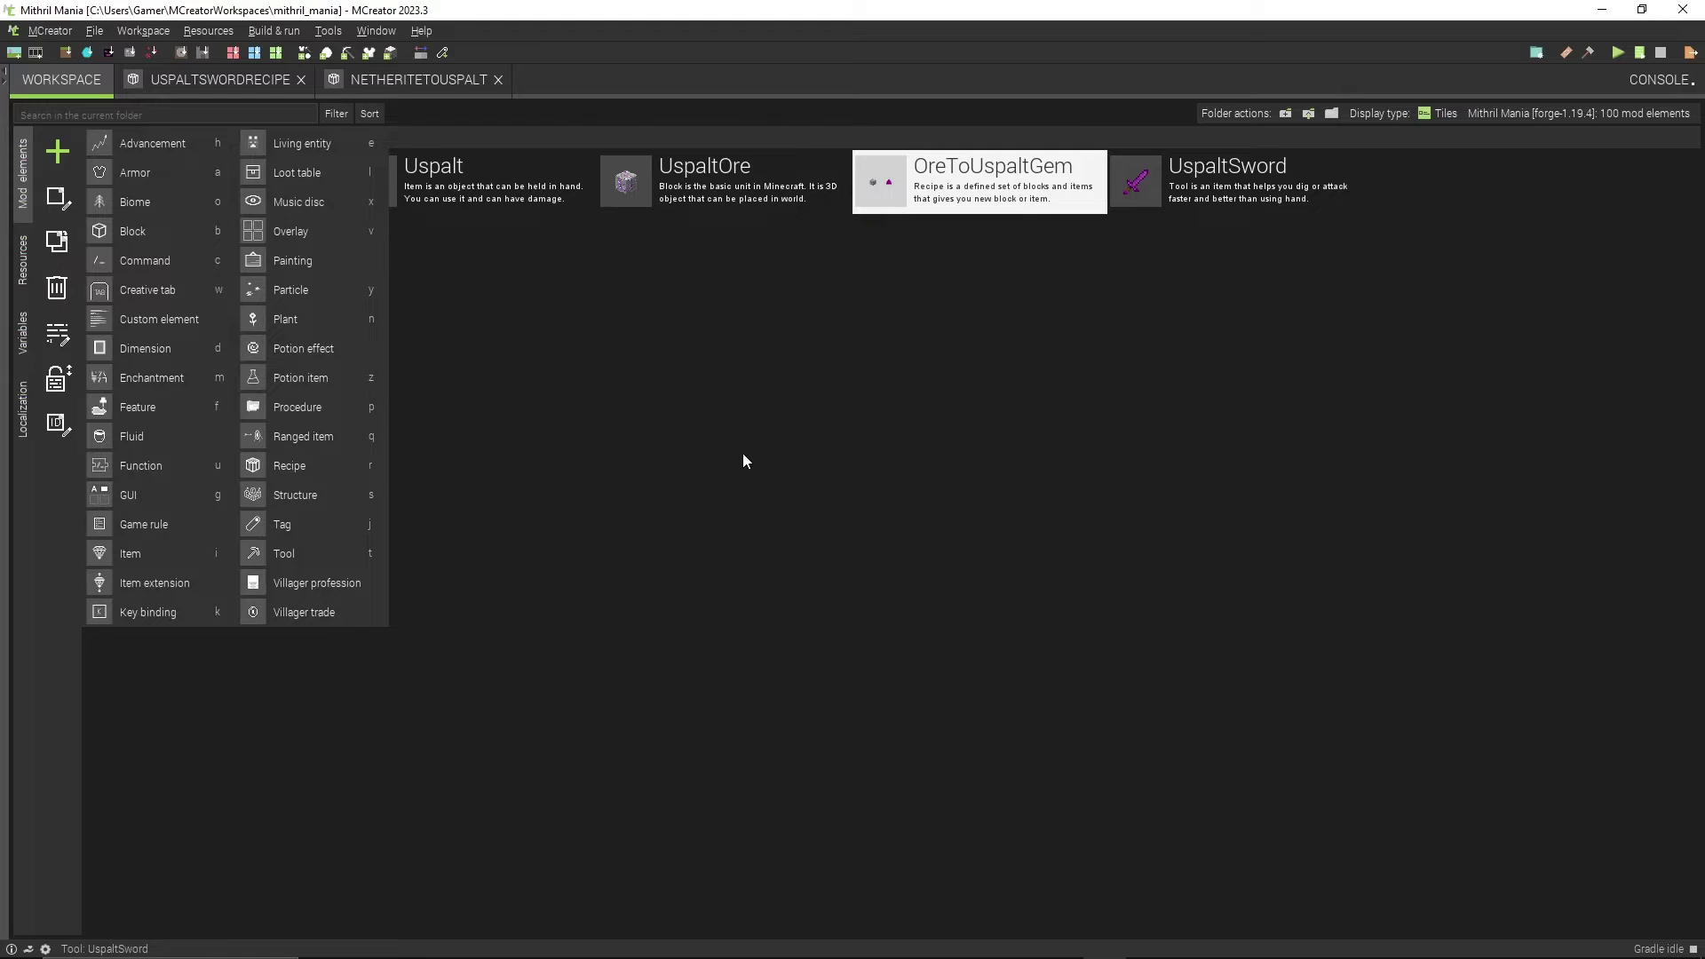
{"action": "key", "text": "Escape"}
{"action": "left_click", "coordinate": [418, 79]}
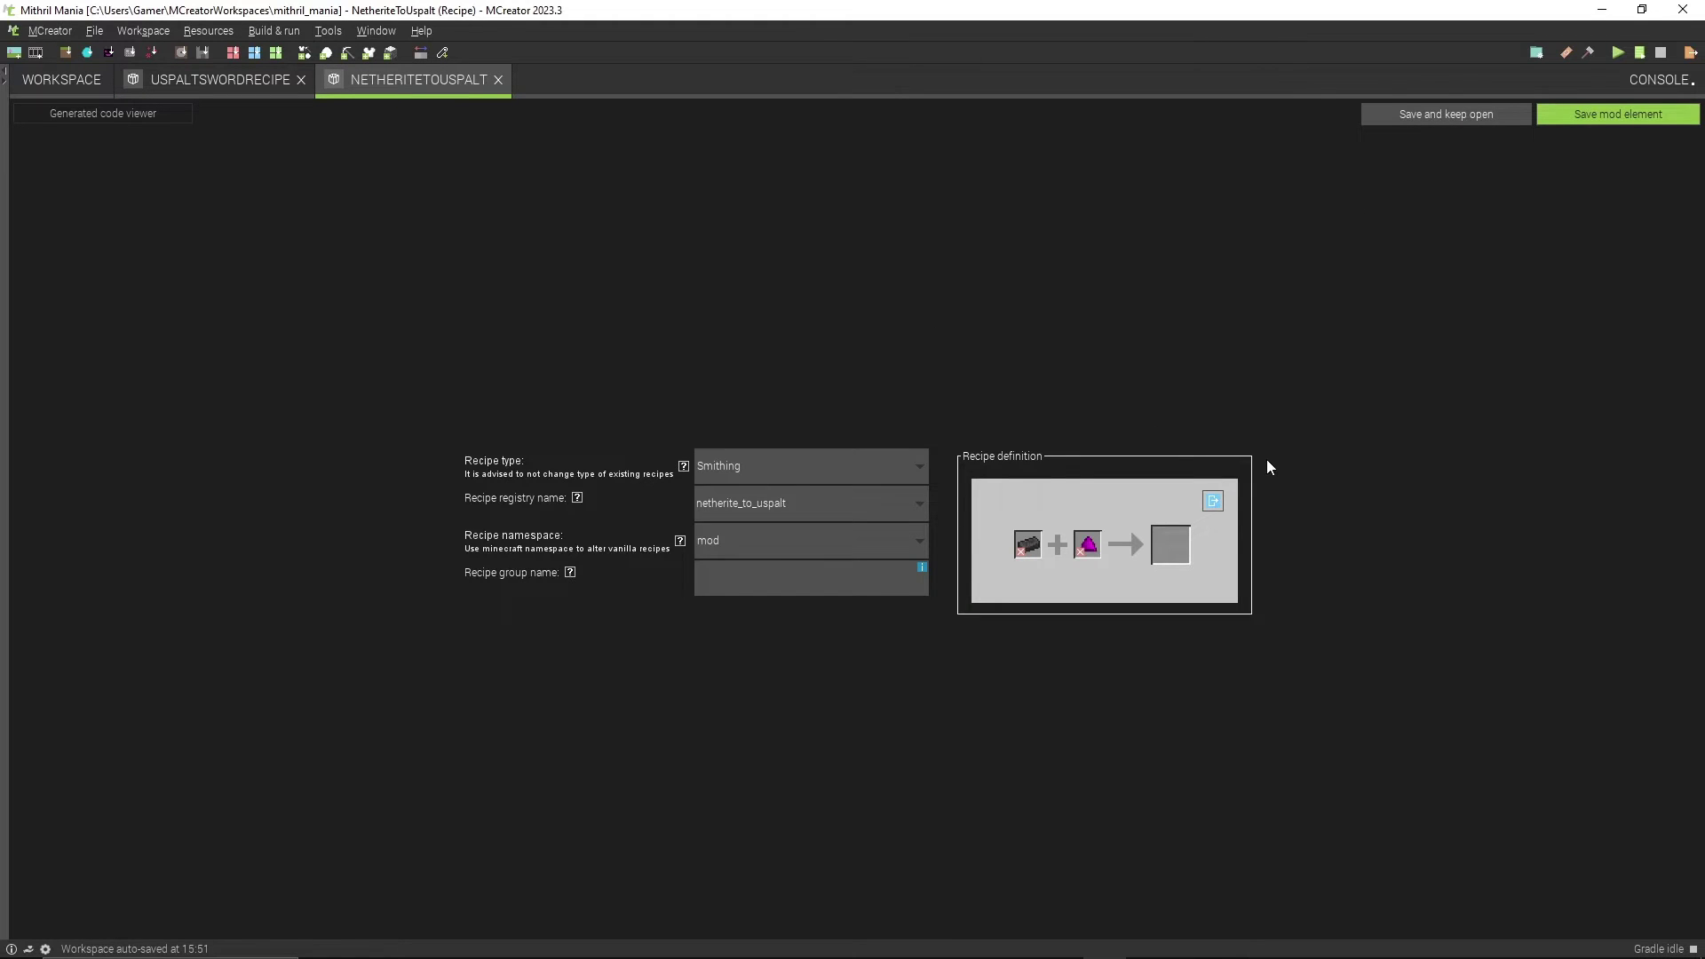
{"action": "left_click", "coordinate": [1180, 549]}
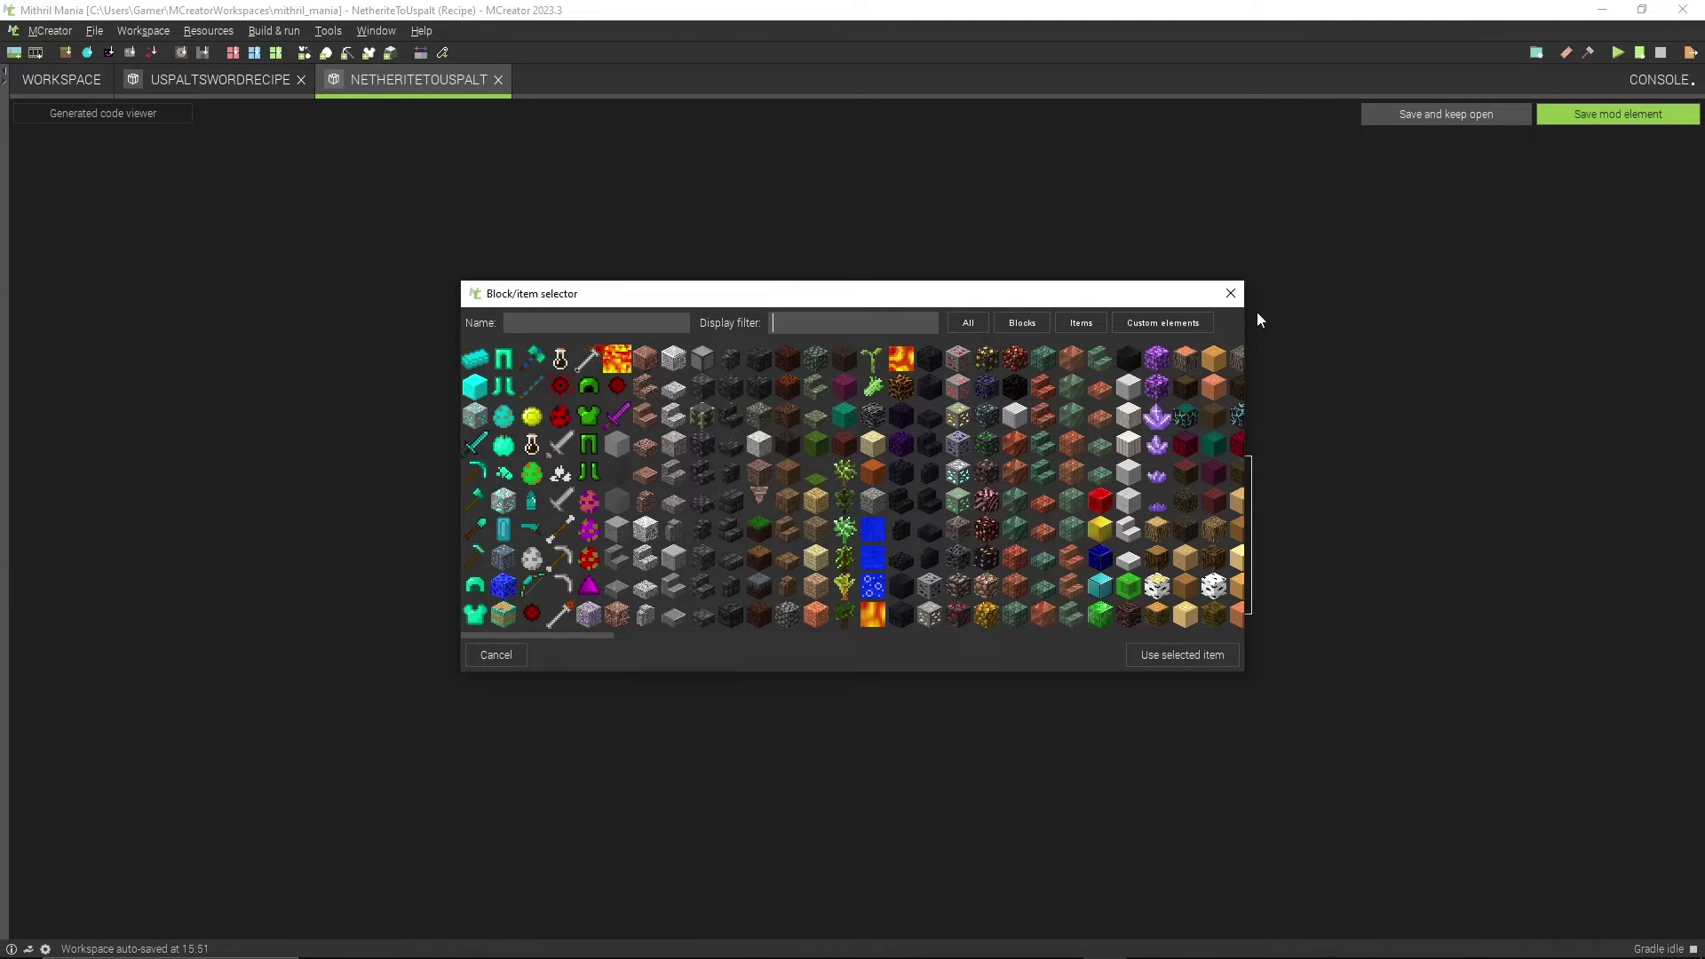
{"action": "left_click", "coordinate": [1230, 293]}
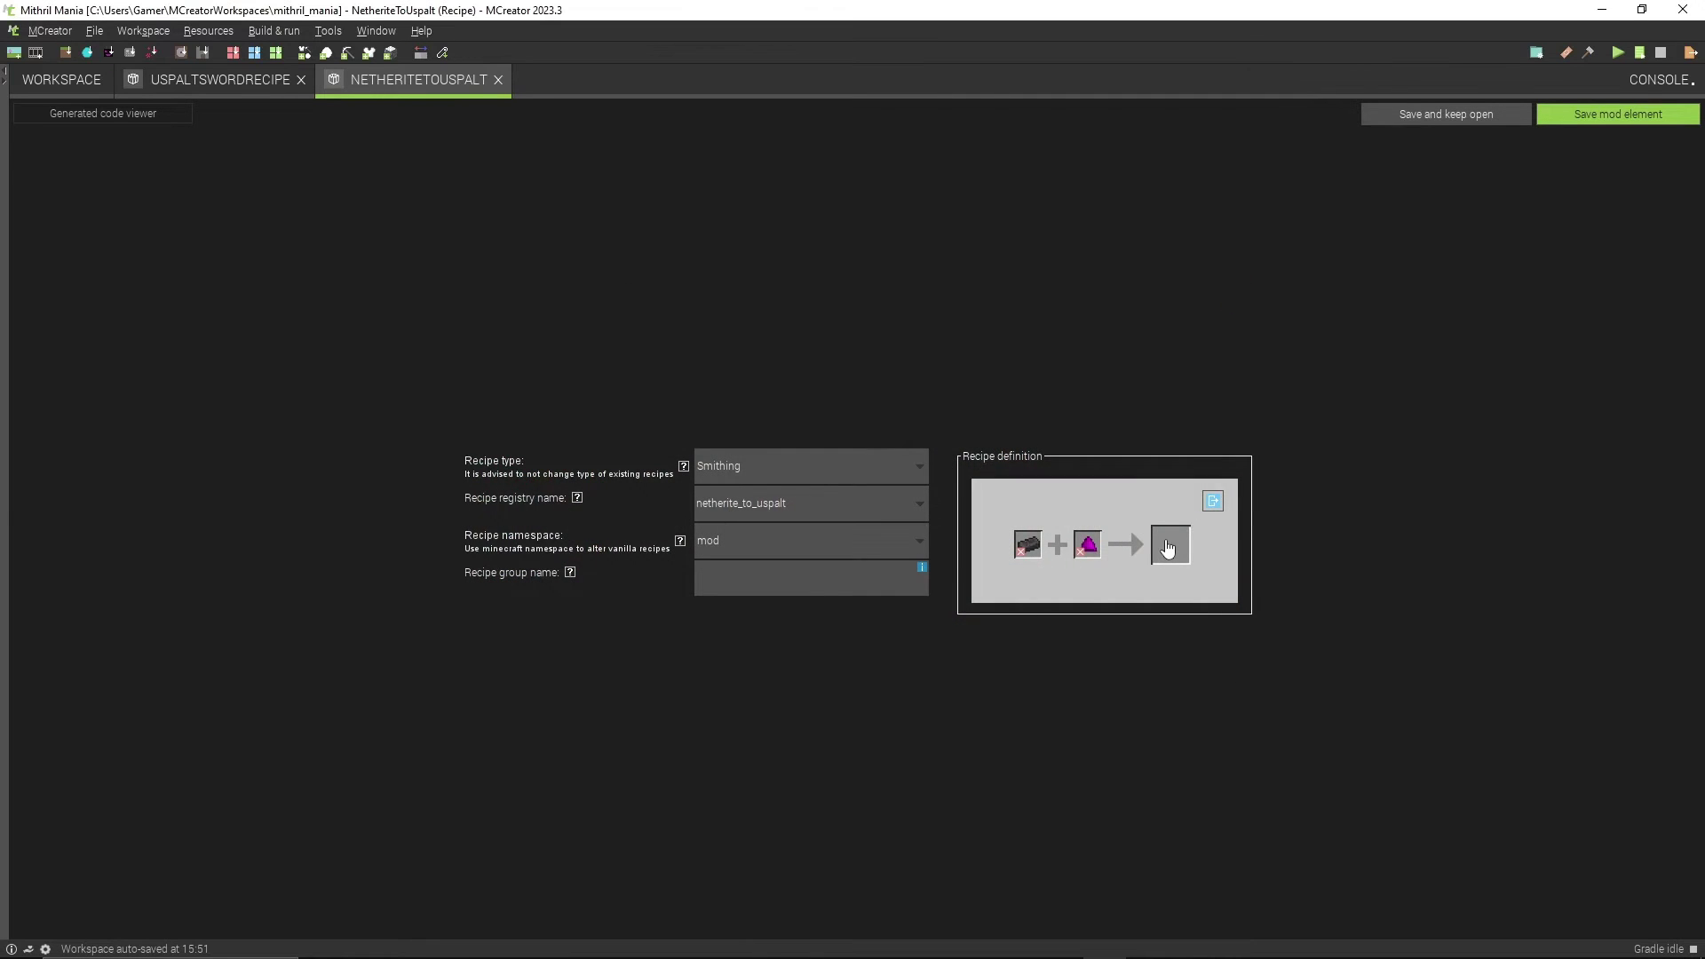
{"action": "left_click", "coordinate": [1168, 548]}
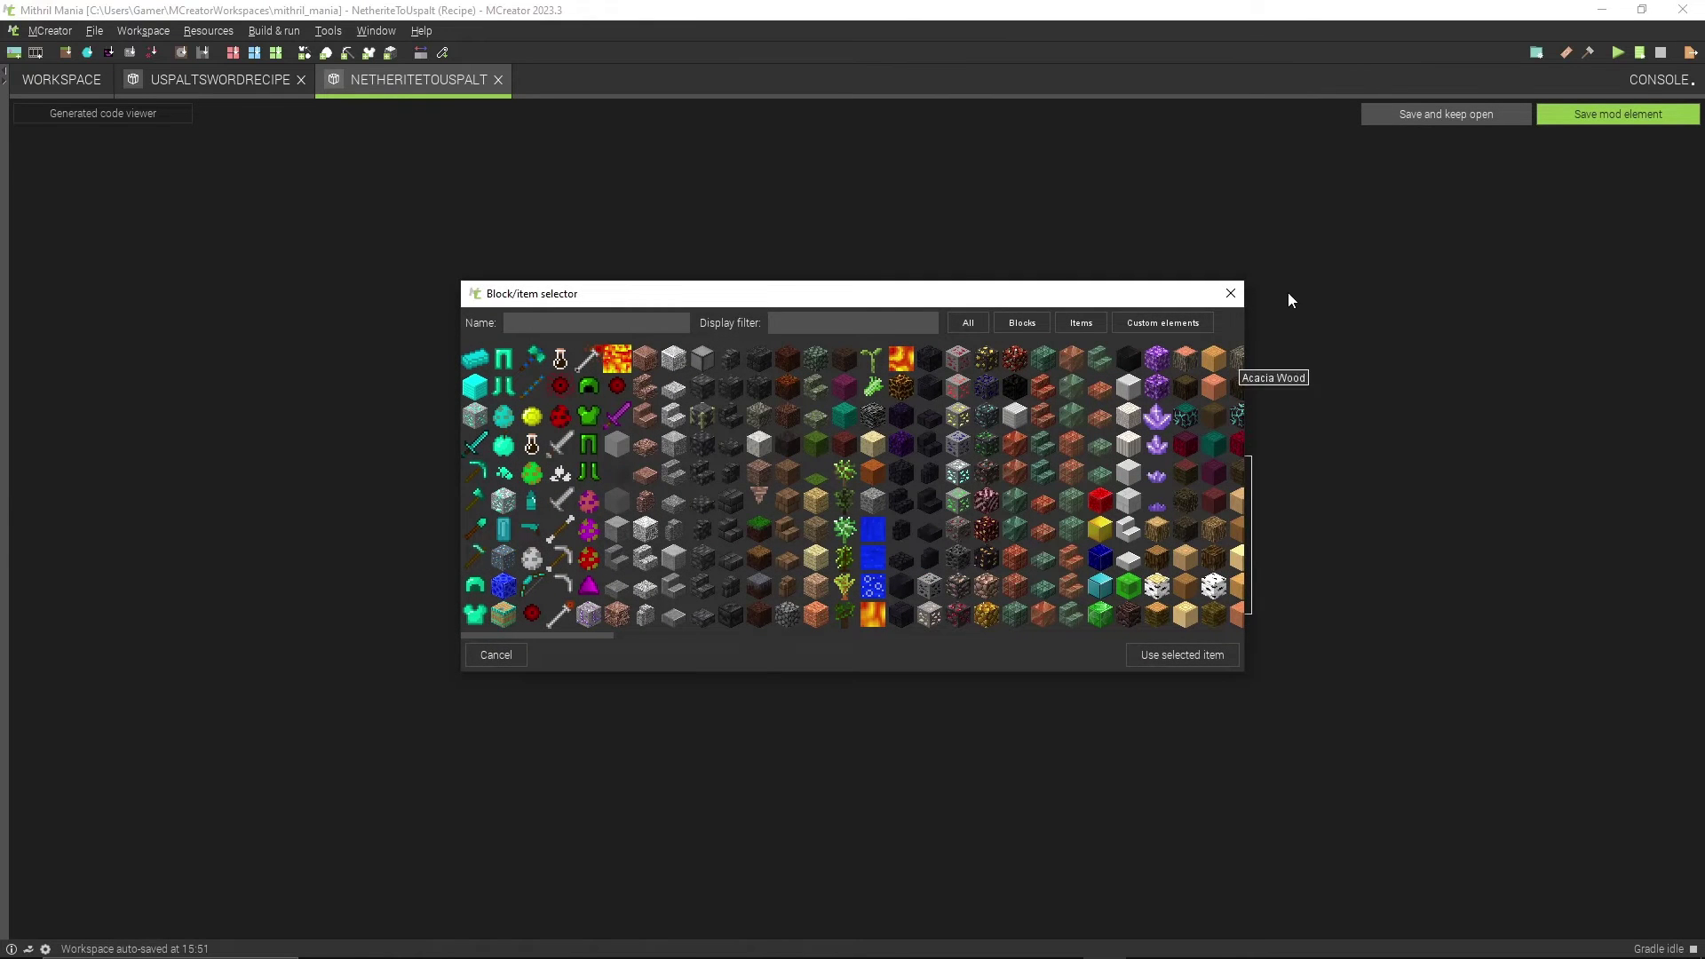
{"action": "left_click", "coordinate": [1231, 293]}
Step: Return to the workspace and create a new block mod element named UspaltBlock
{"action": "left_click", "coordinate": [77, 84]}
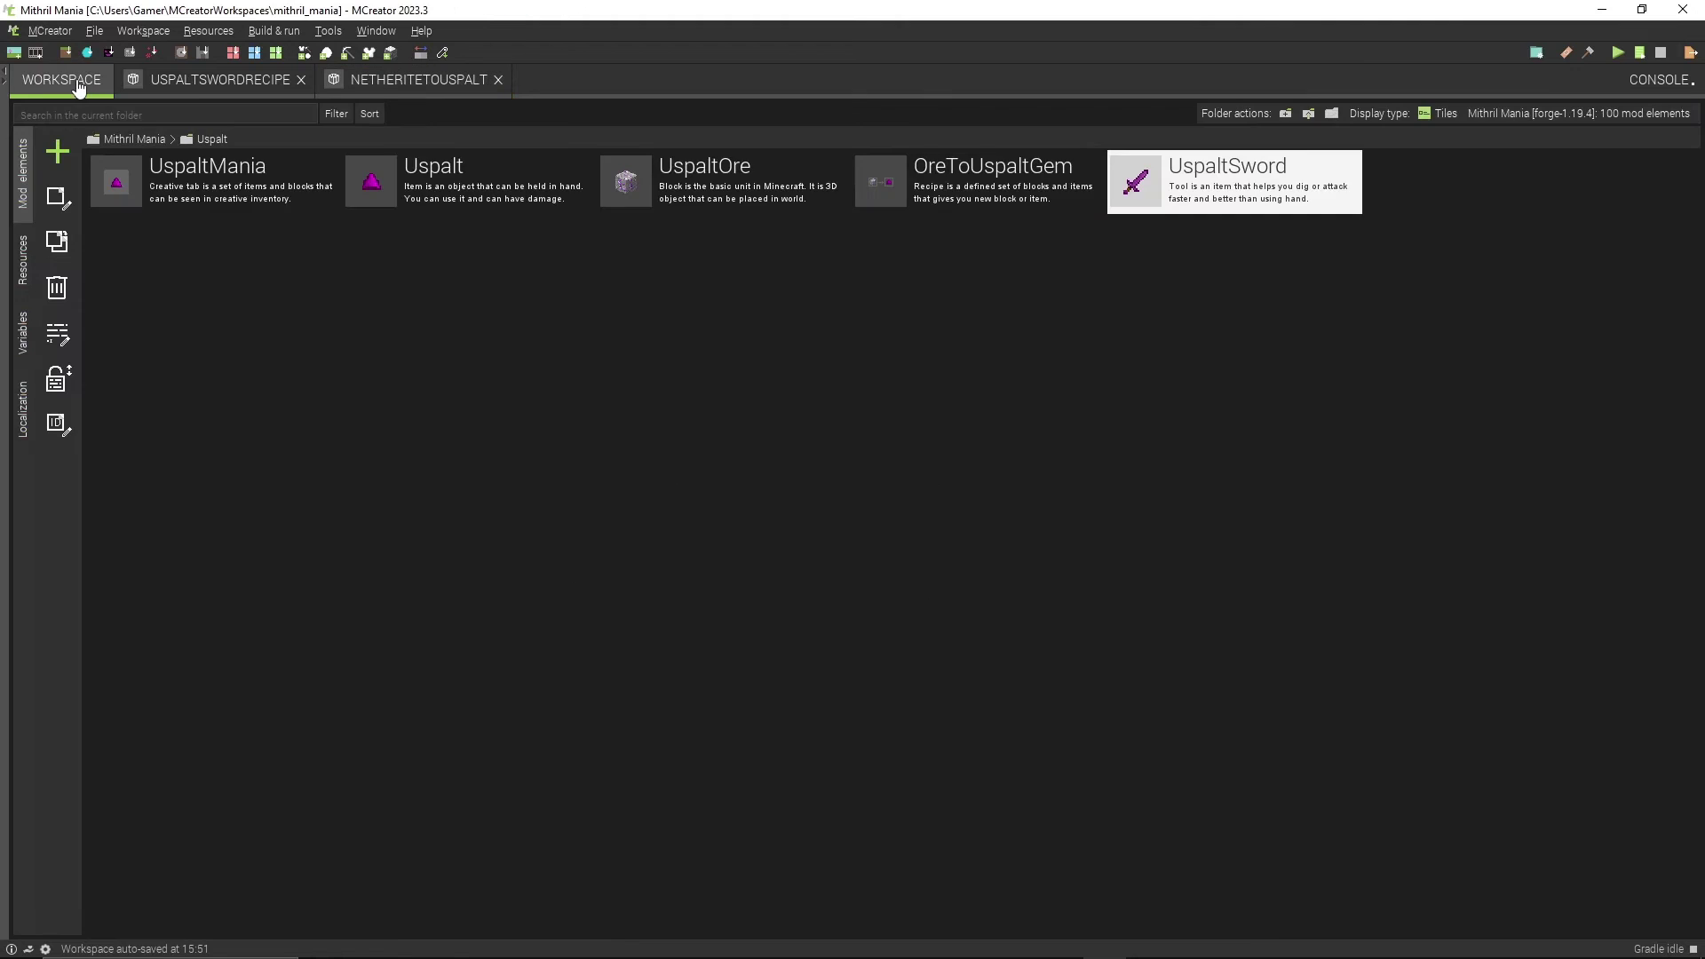
{"action": "left_click", "coordinate": [57, 151]}
{"action": "left_click", "coordinate": [151, 221]}
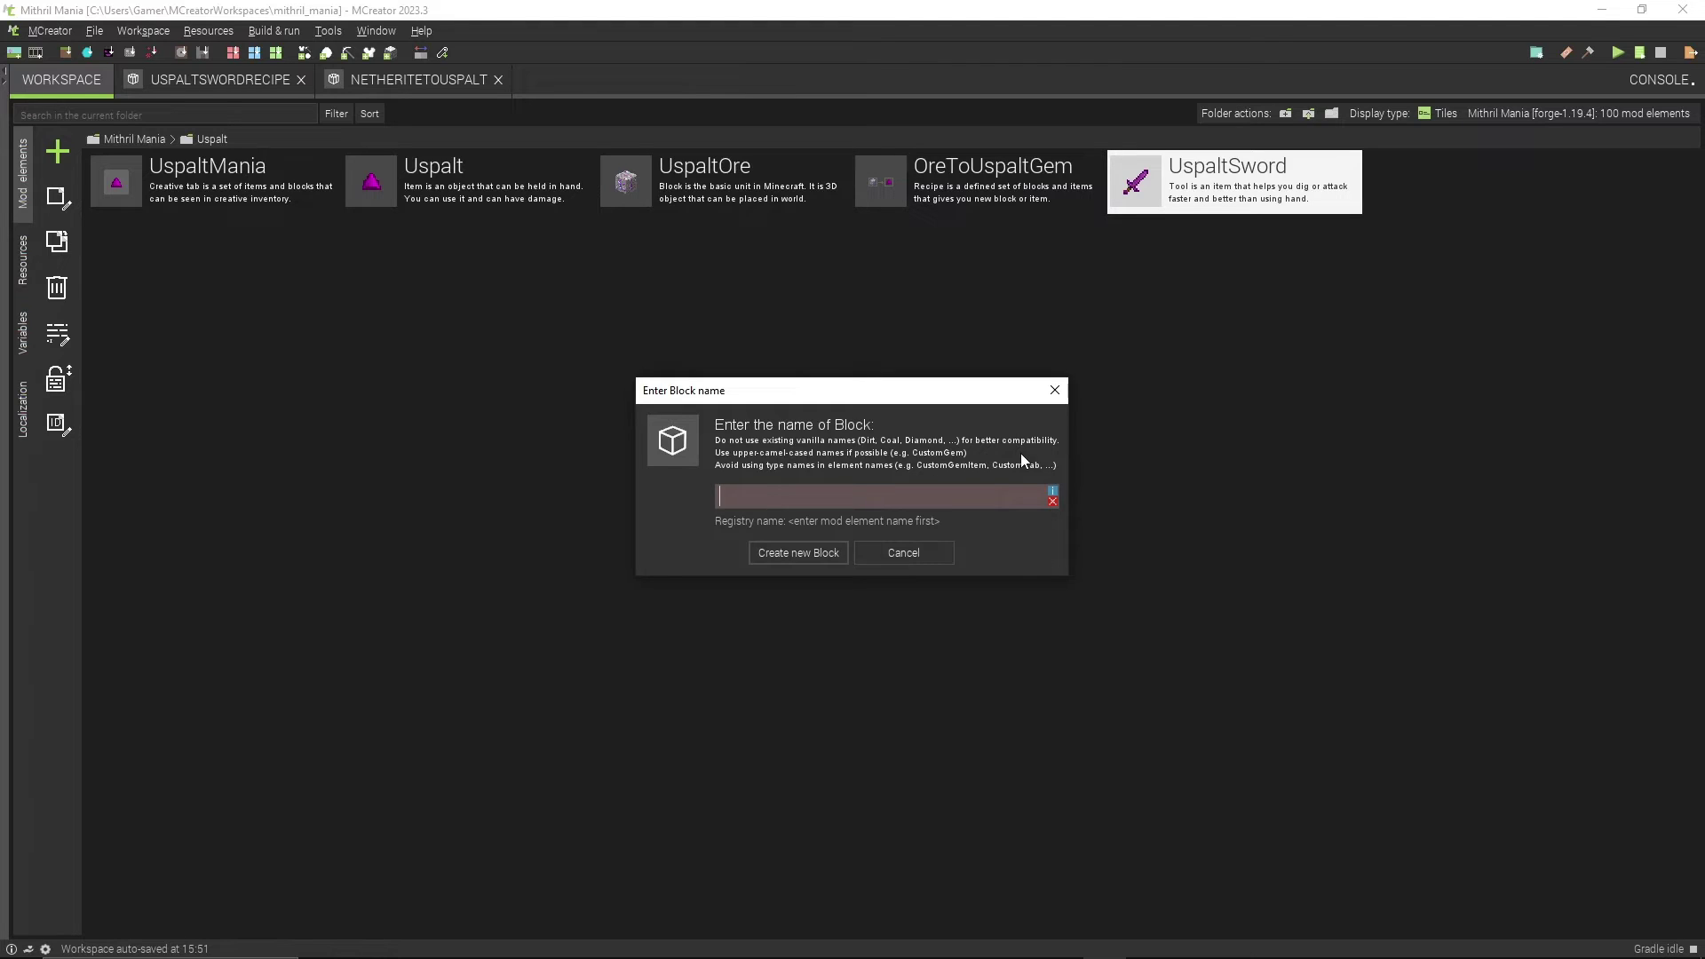
{"action": "type", "text": "UspaltBlock"}
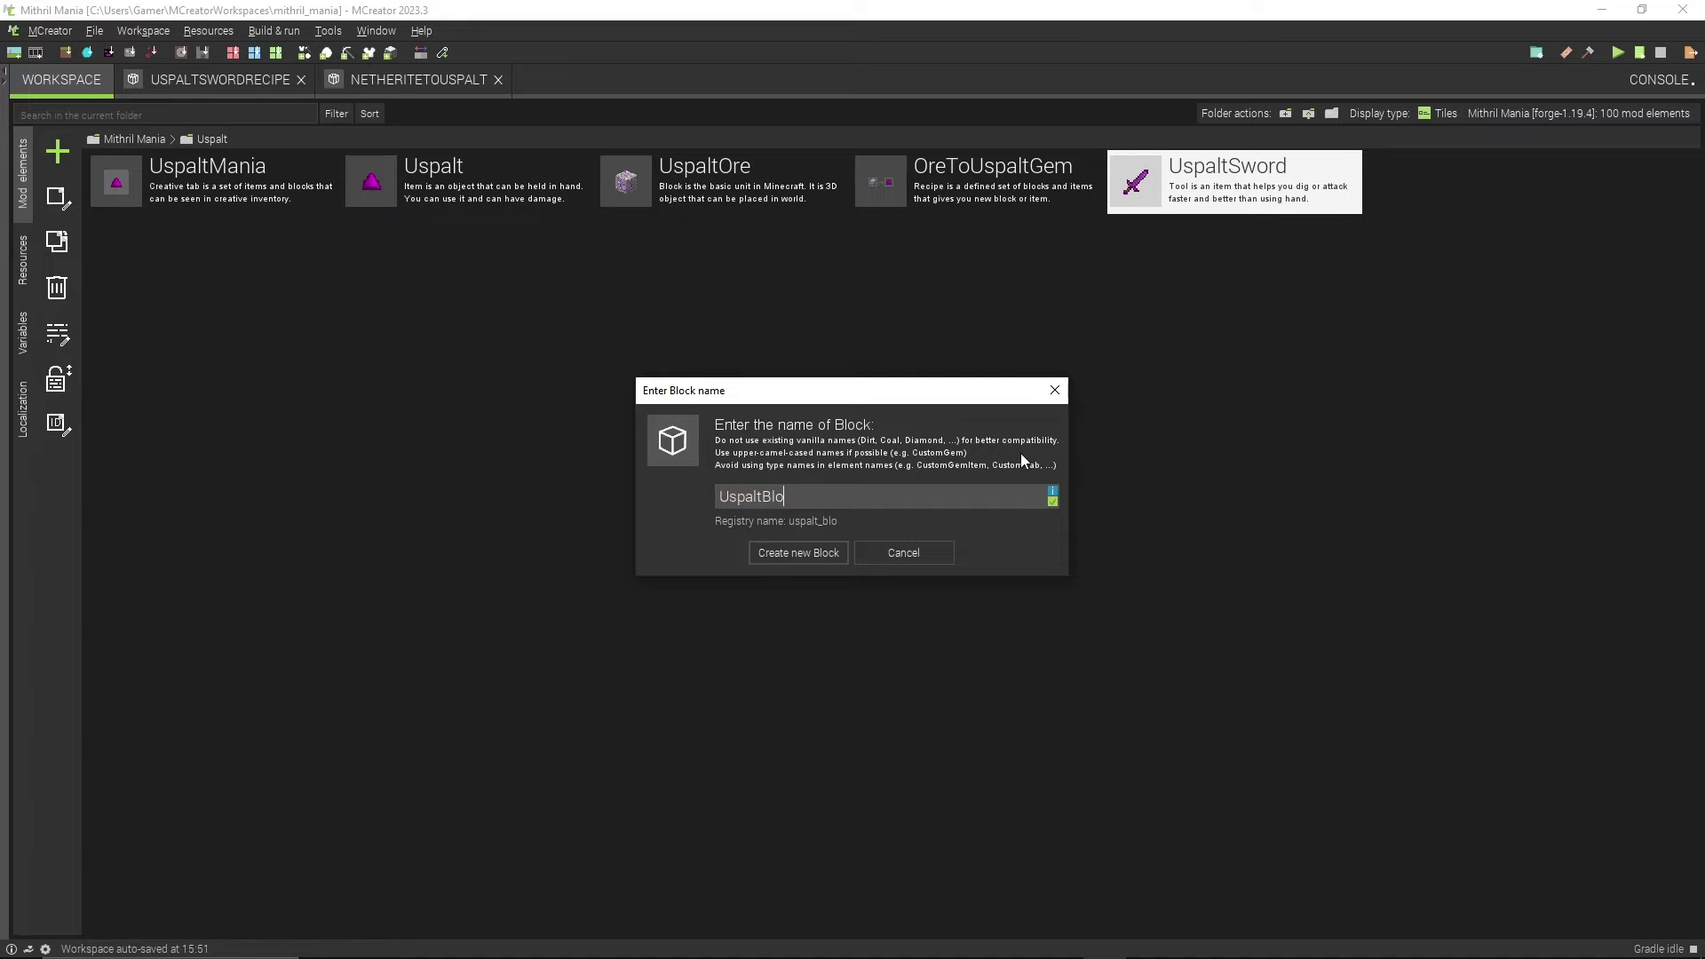
{"action": "left_click", "coordinate": [817, 559]}
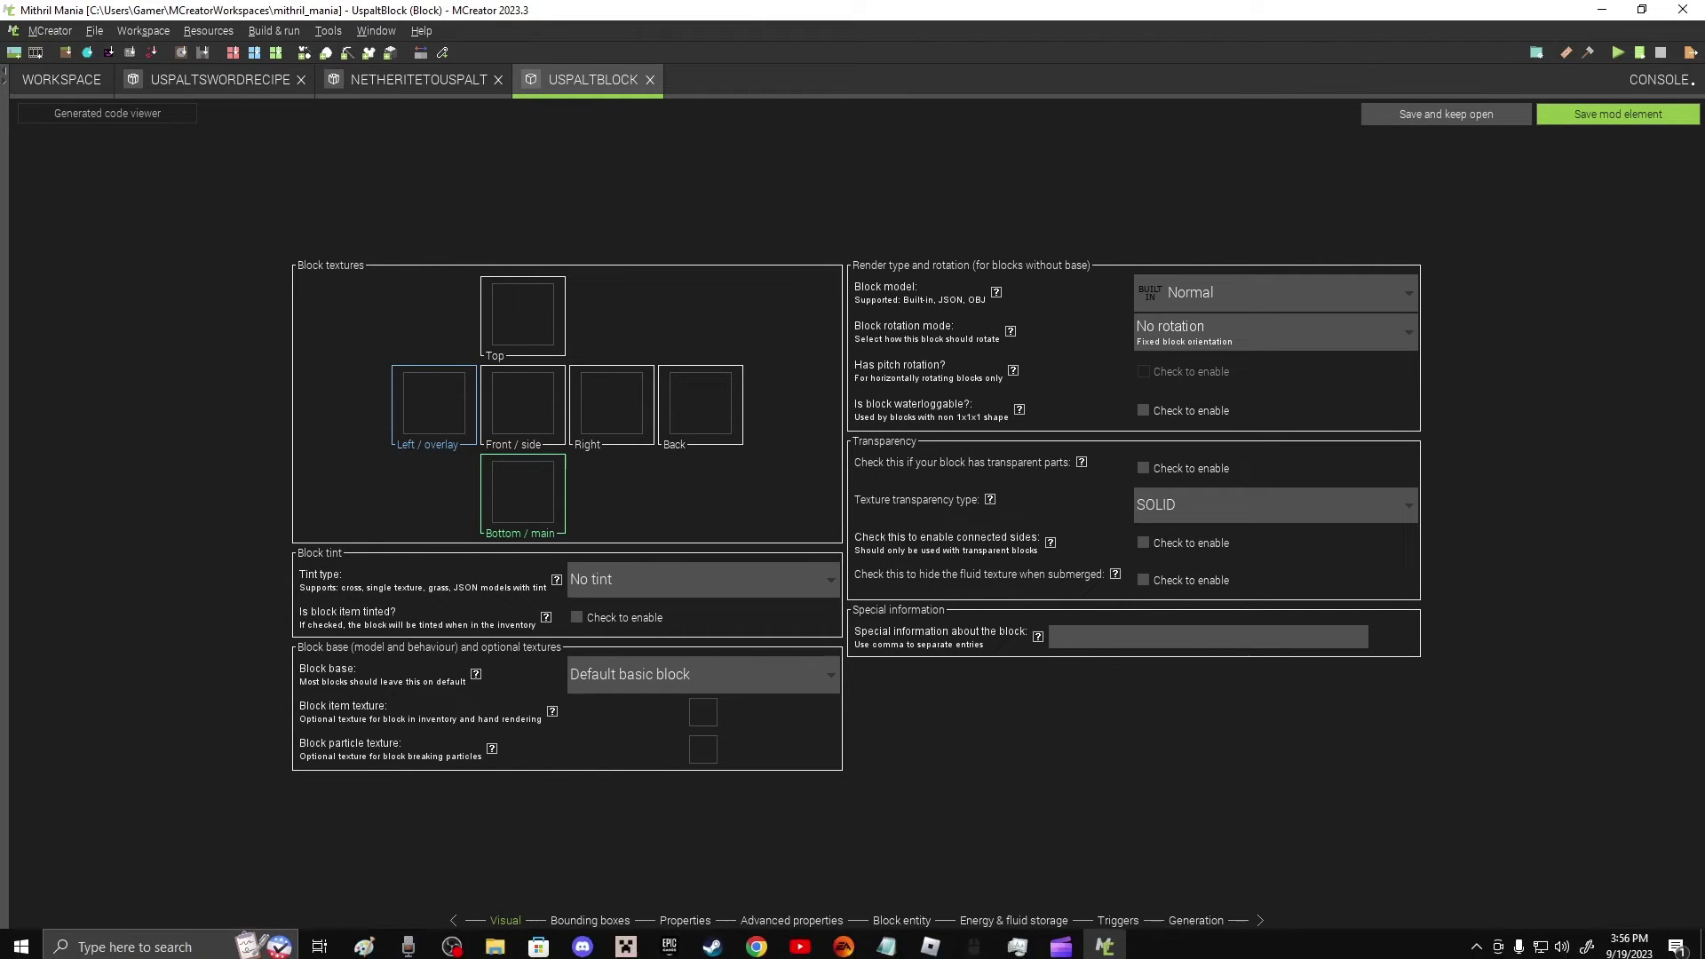
Step: Switch to Chrome, close the lava texture search page and open the bookmarked Nova Skin site in a new tab
{"action": "left_click", "coordinate": [762, 943]}
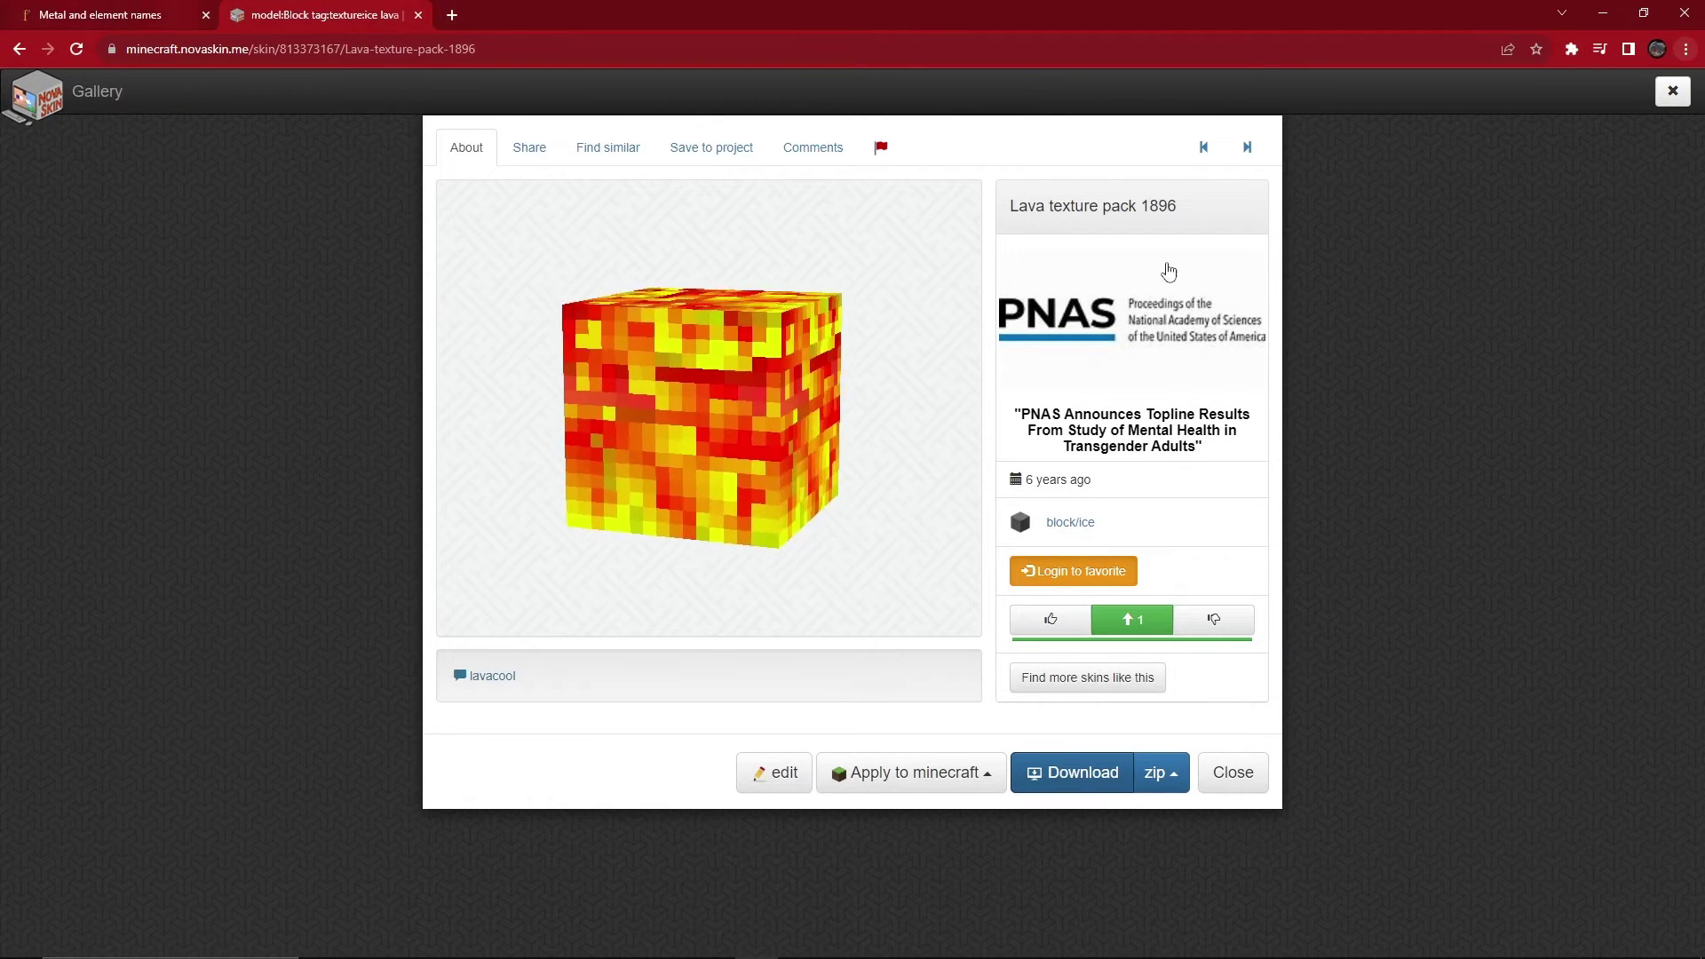
{"action": "left_click", "coordinate": [1233, 771]}
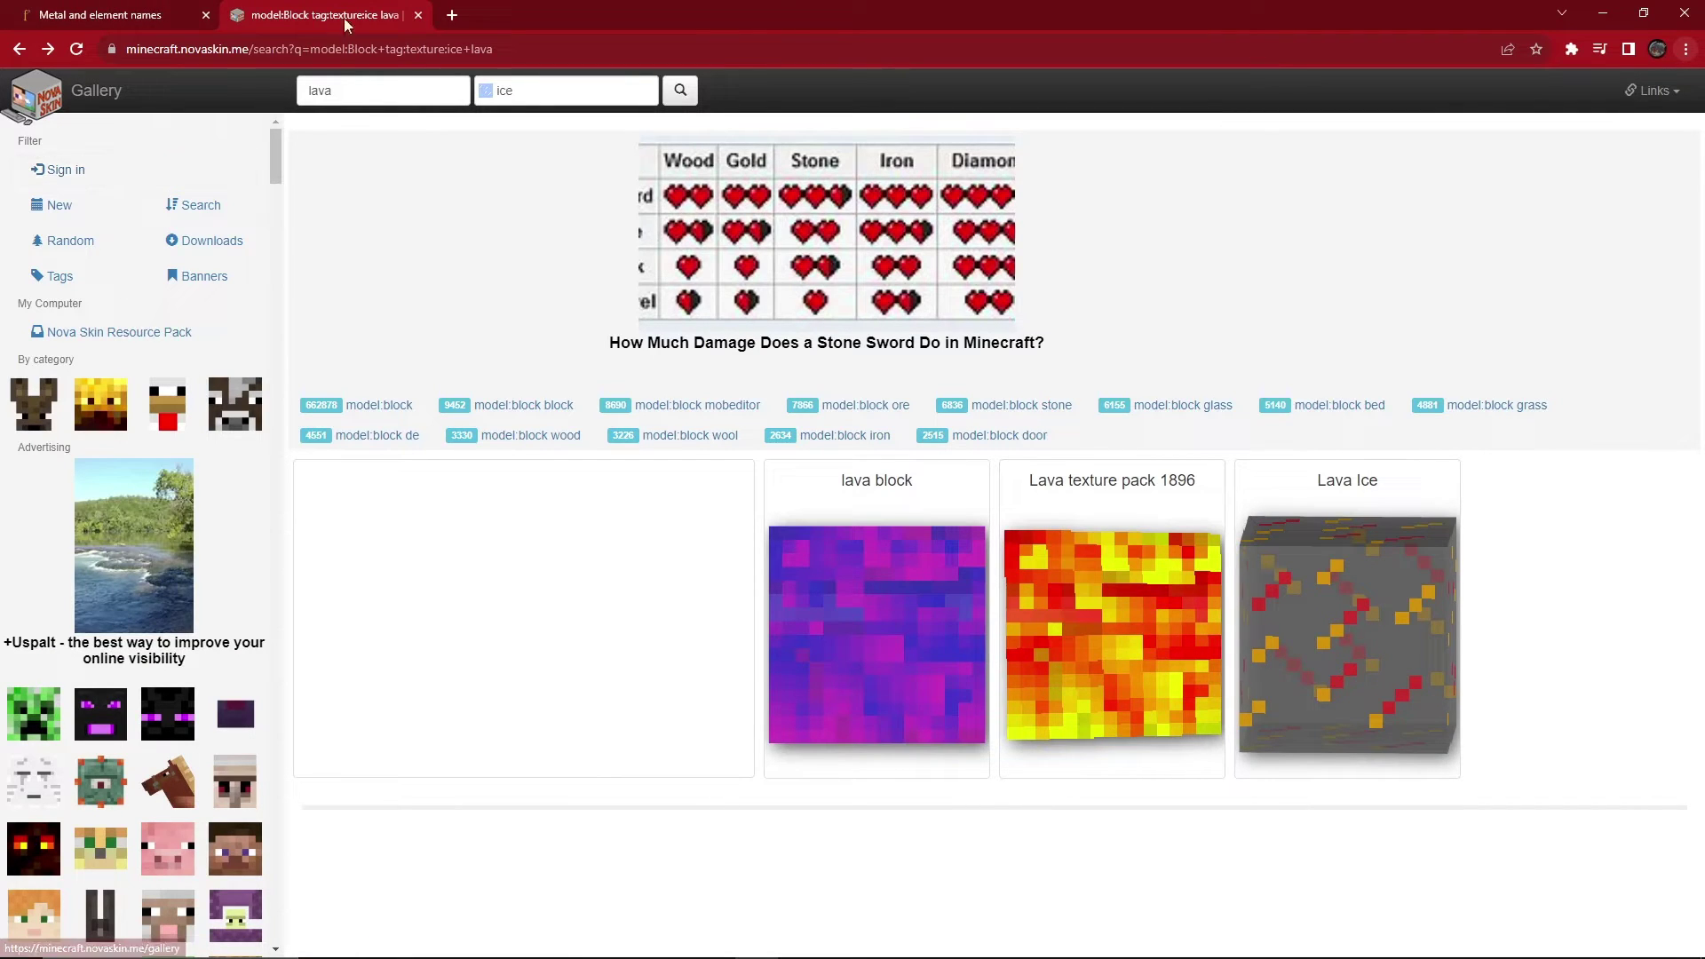
{"action": "left_click", "coordinate": [419, 15]}
{"action": "left_click", "coordinate": [245, 16]}
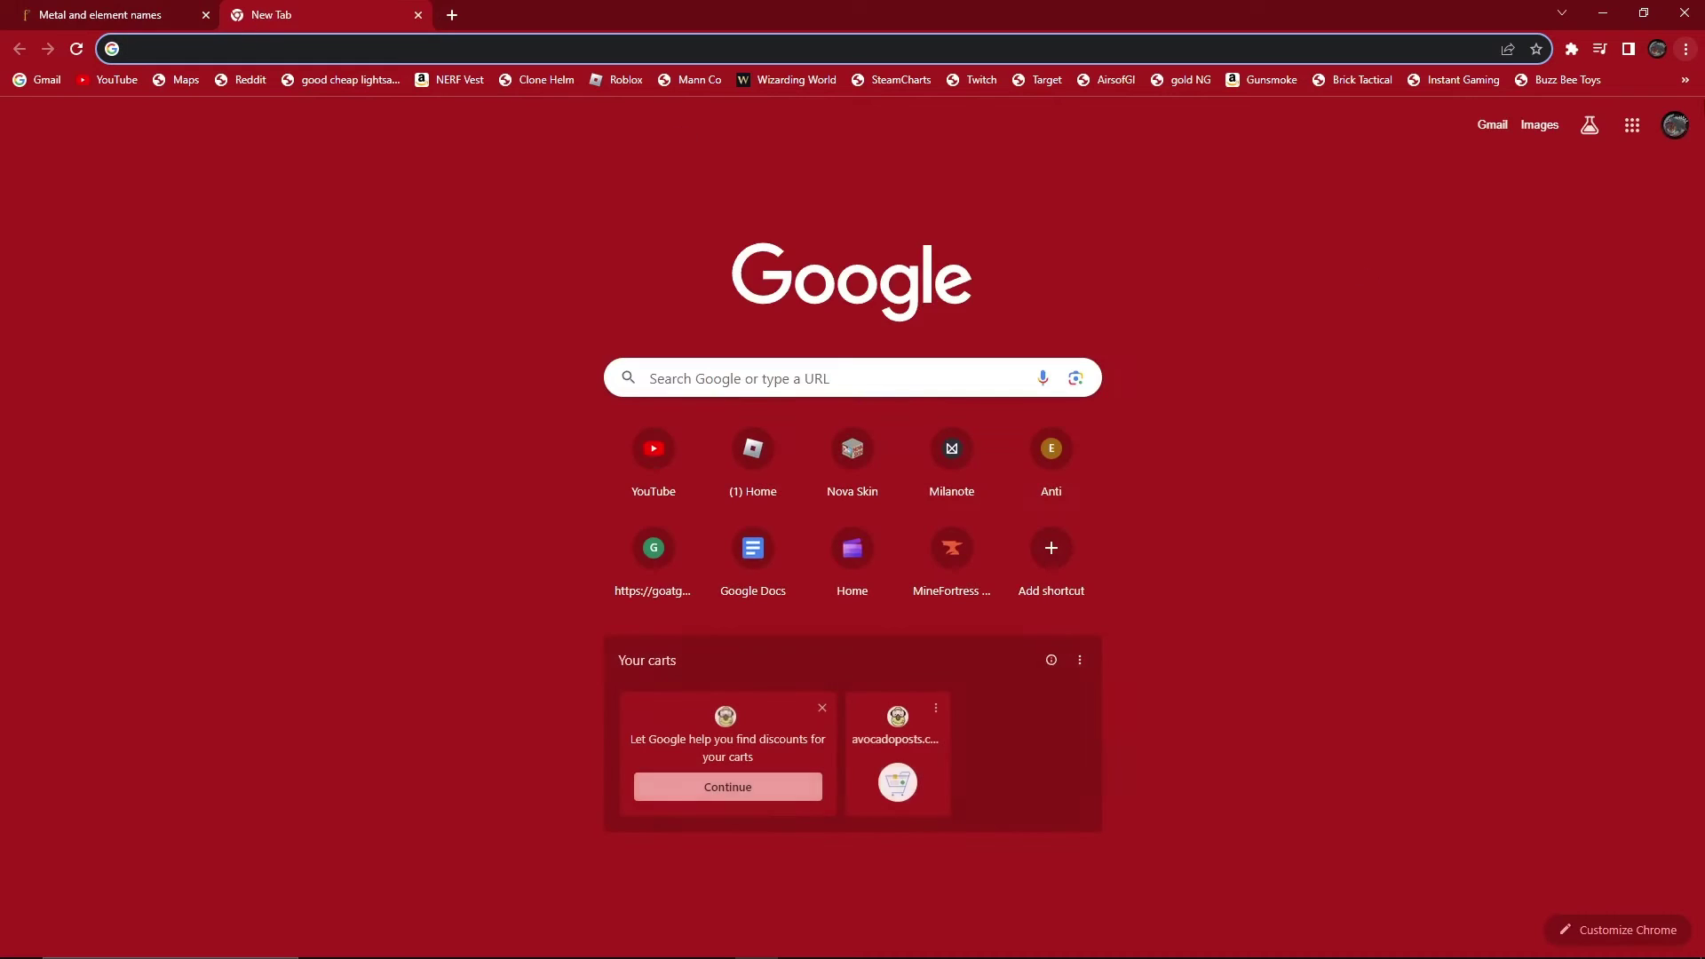
{"action": "left_click", "coordinate": [1684, 80]}
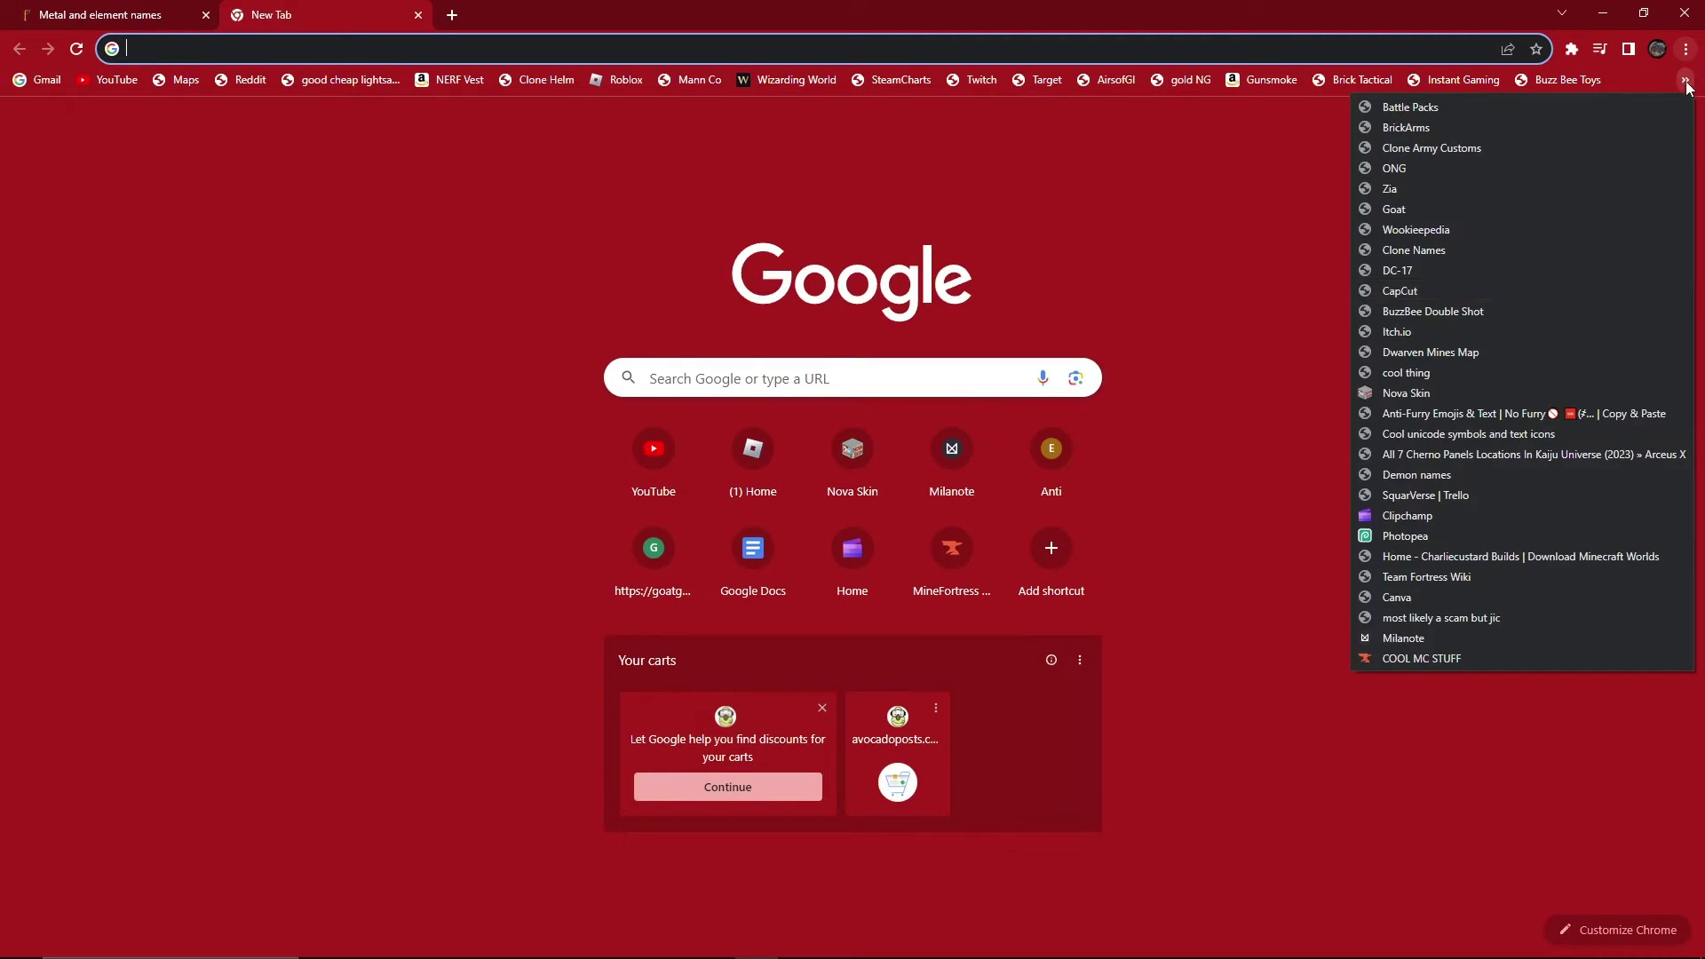
{"action": "left_click", "coordinate": [1447, 393]}
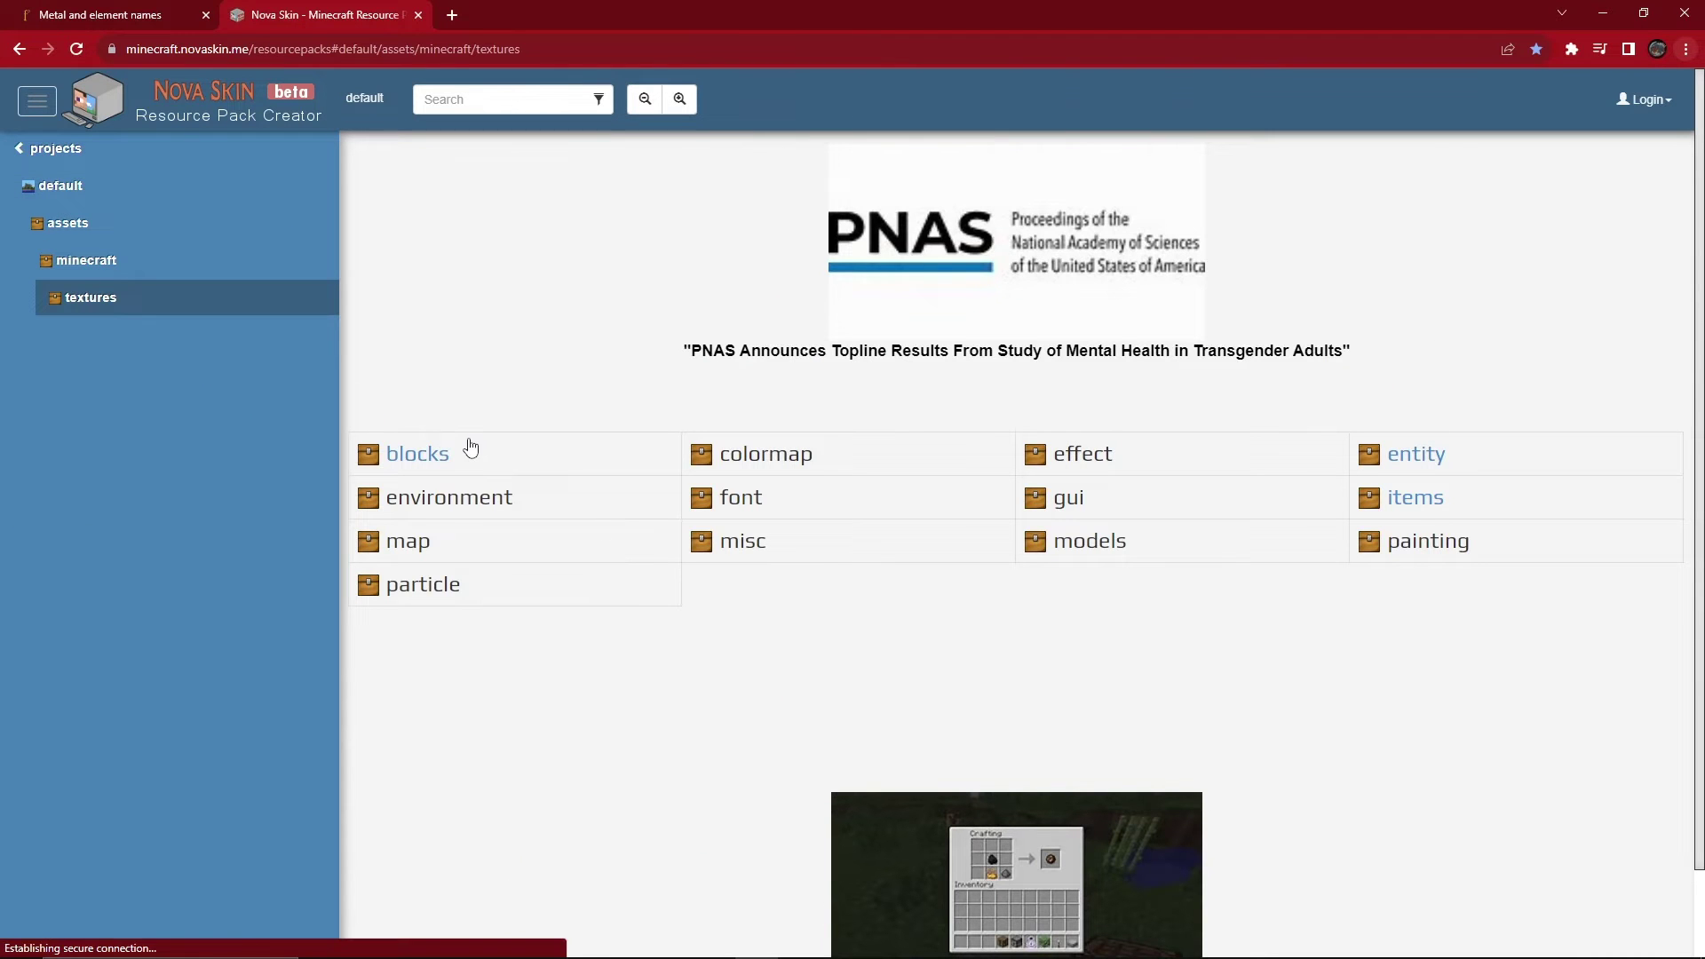
Step: Browse the default Minecraft blocks texture folder in Nova Skin for a reference texture for the Uspalt block
{"action": "left_click", "coordinate": [1075, 539]}
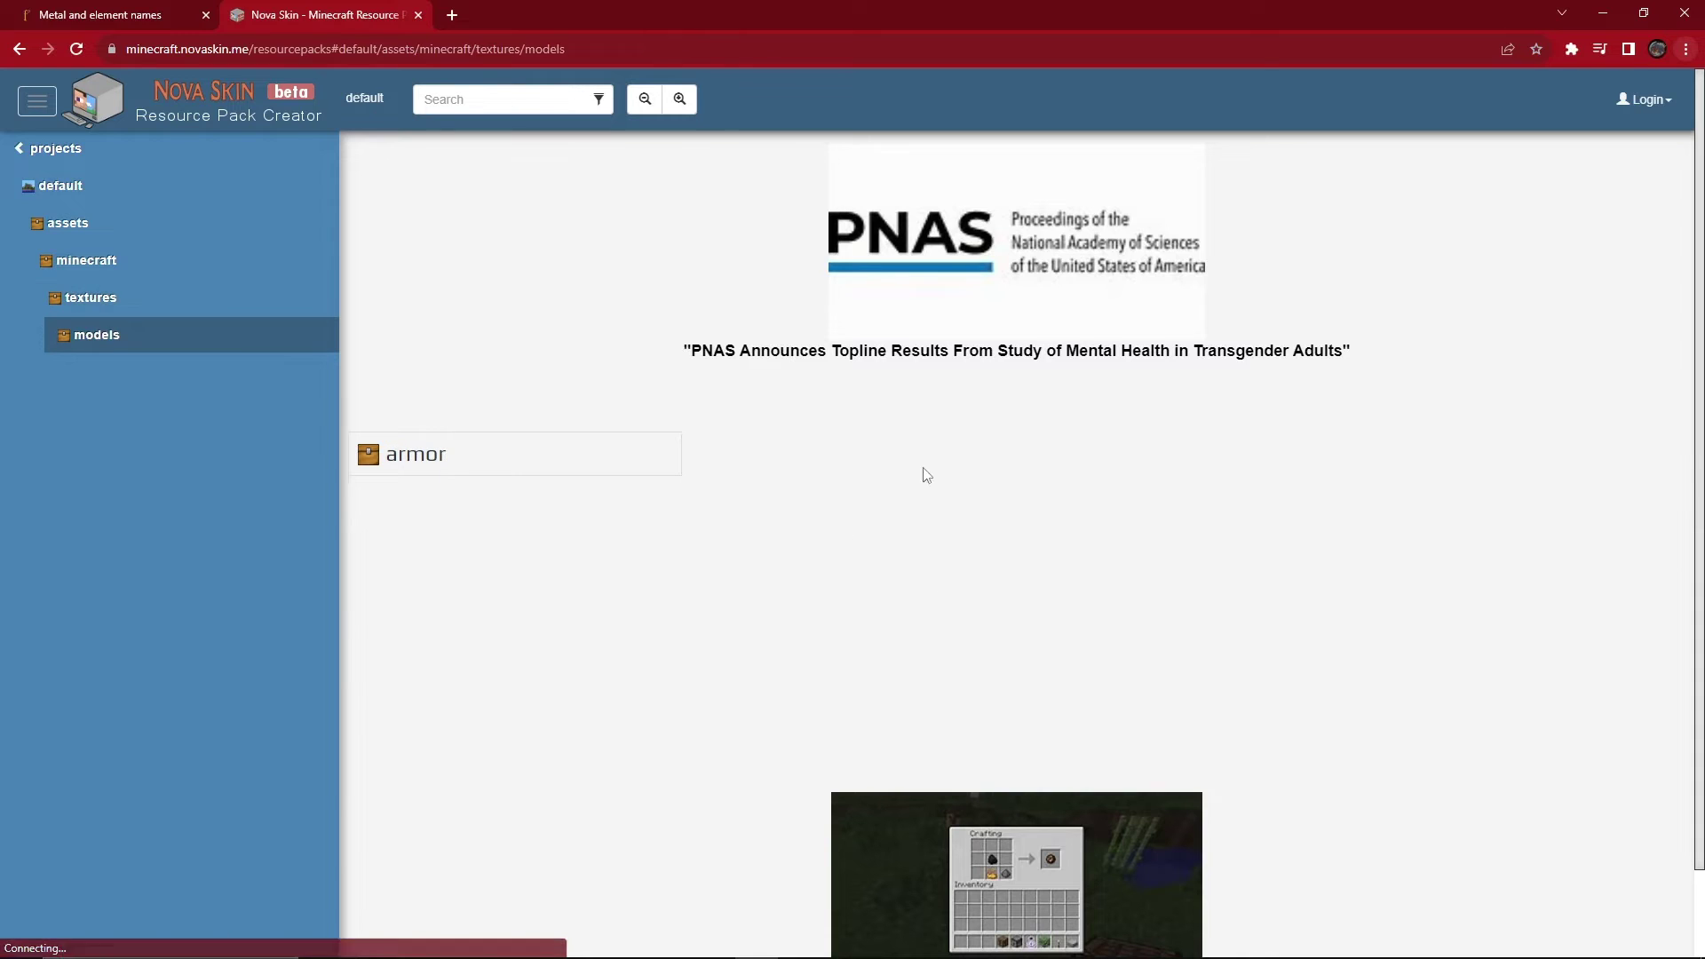
{"action": "left_click", "coordinate": [84, 299]}
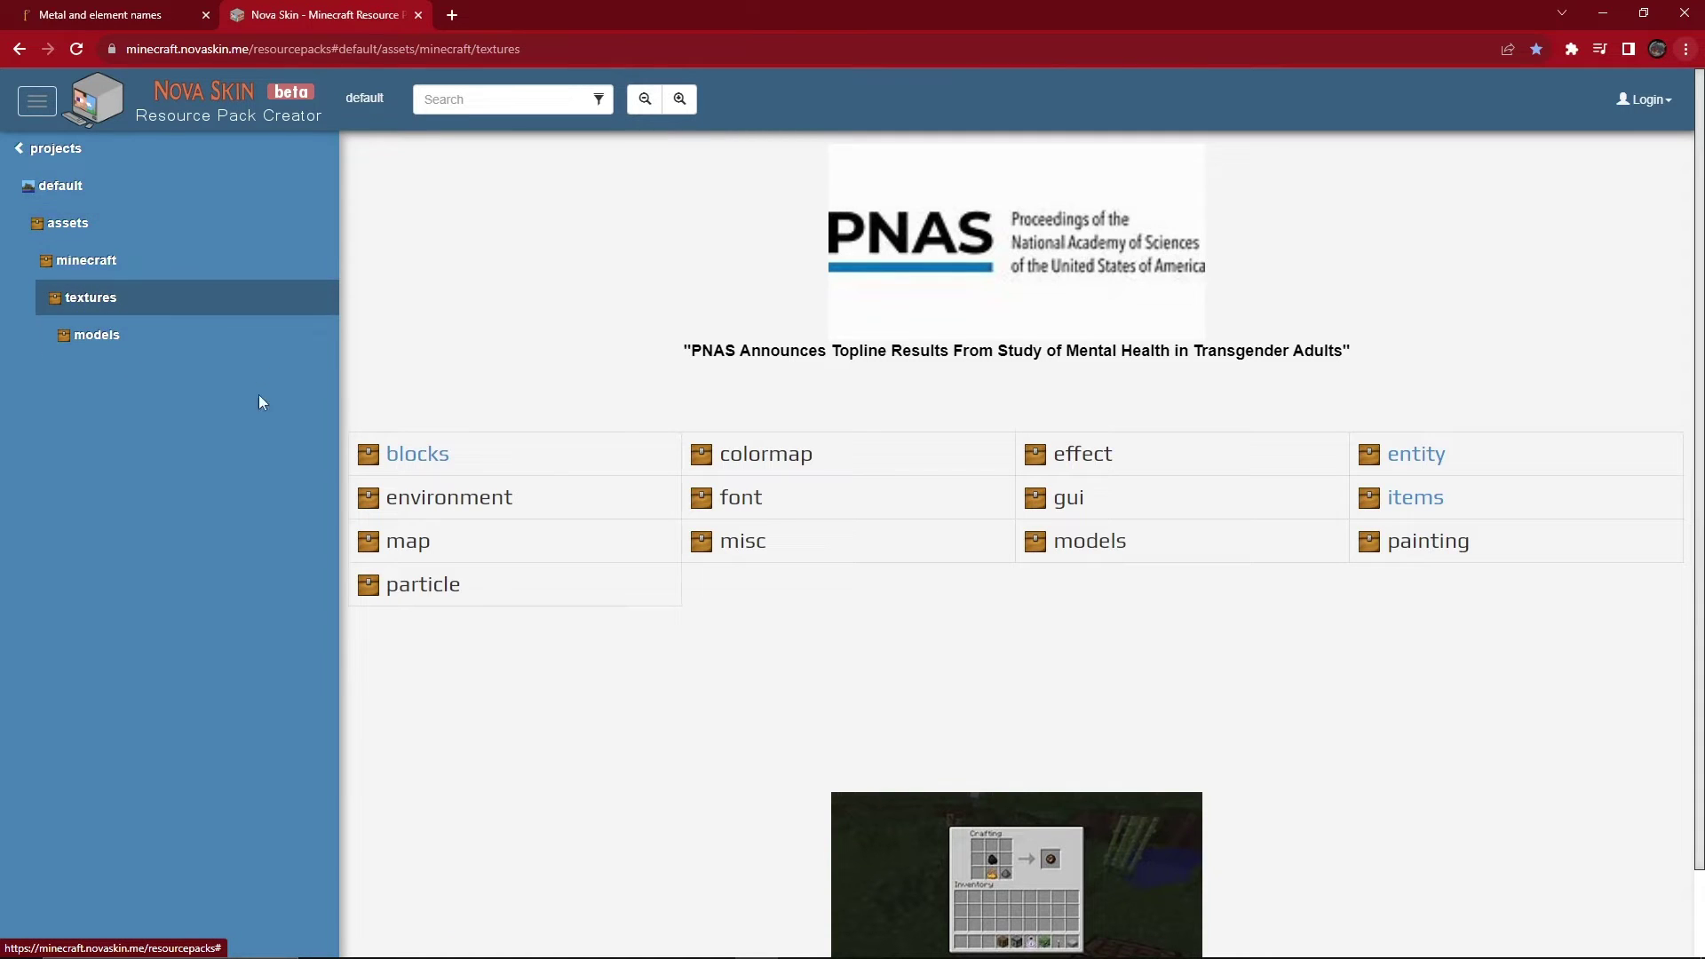
{"action": "left_click", "coordinate": [444, 461]}
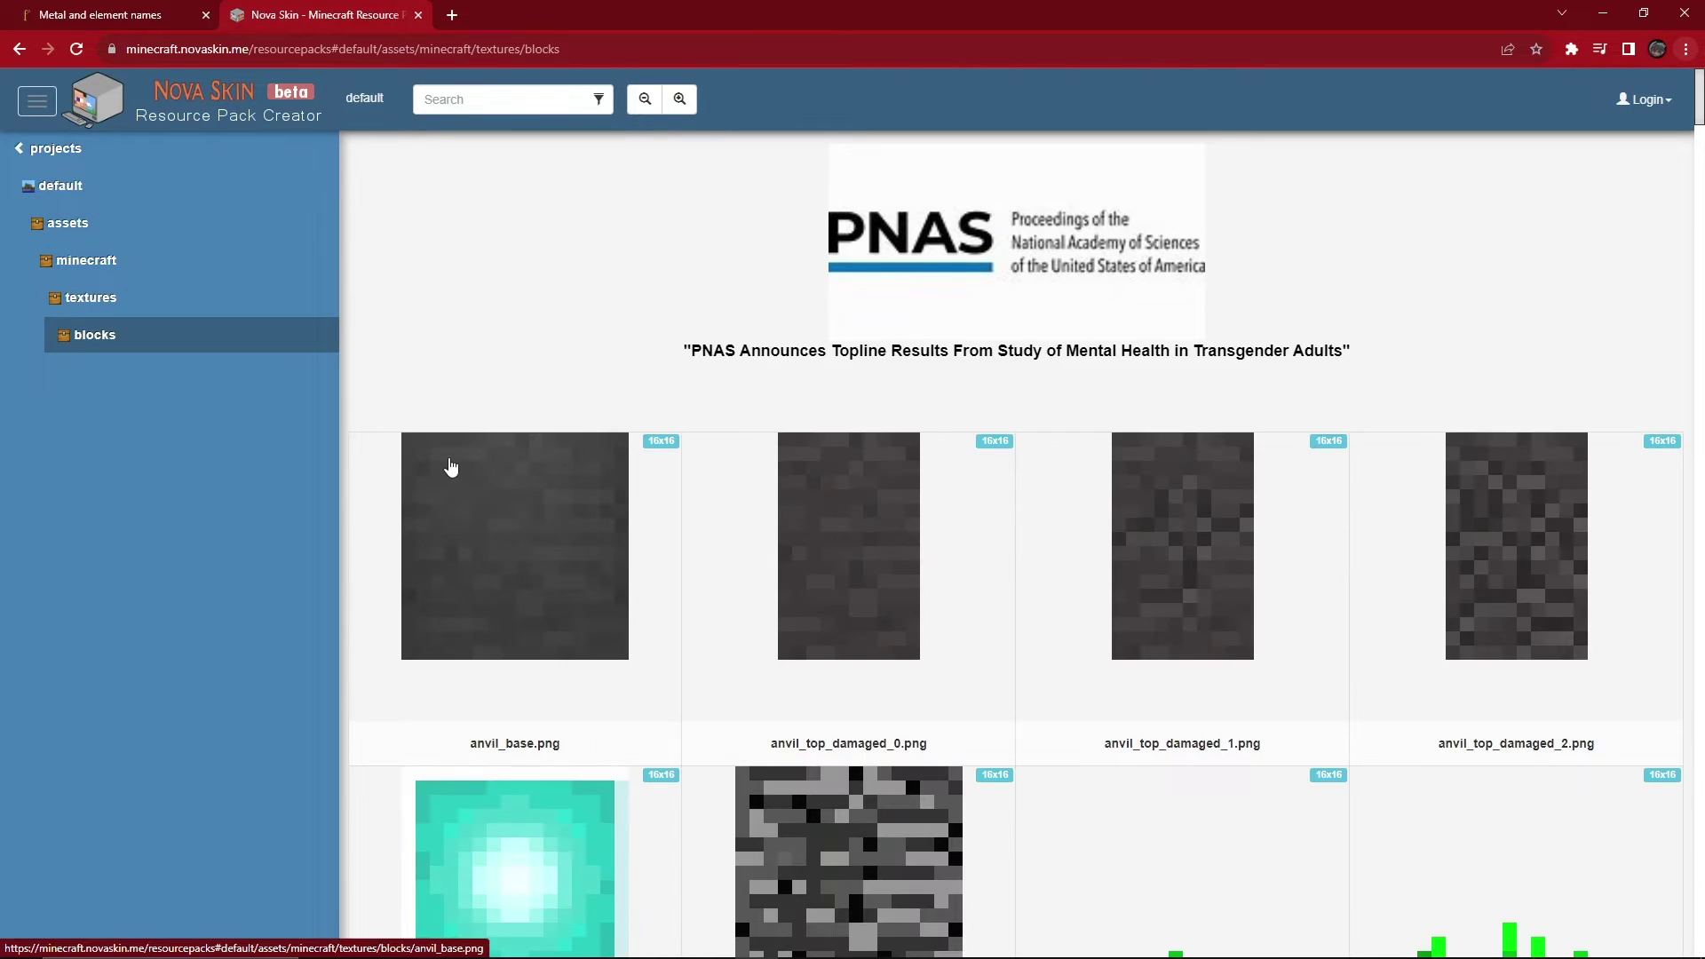
{"action": "scroll", "coordinate": [1154, 647], "scroll_direction": "down", "scroll_amount": 10}
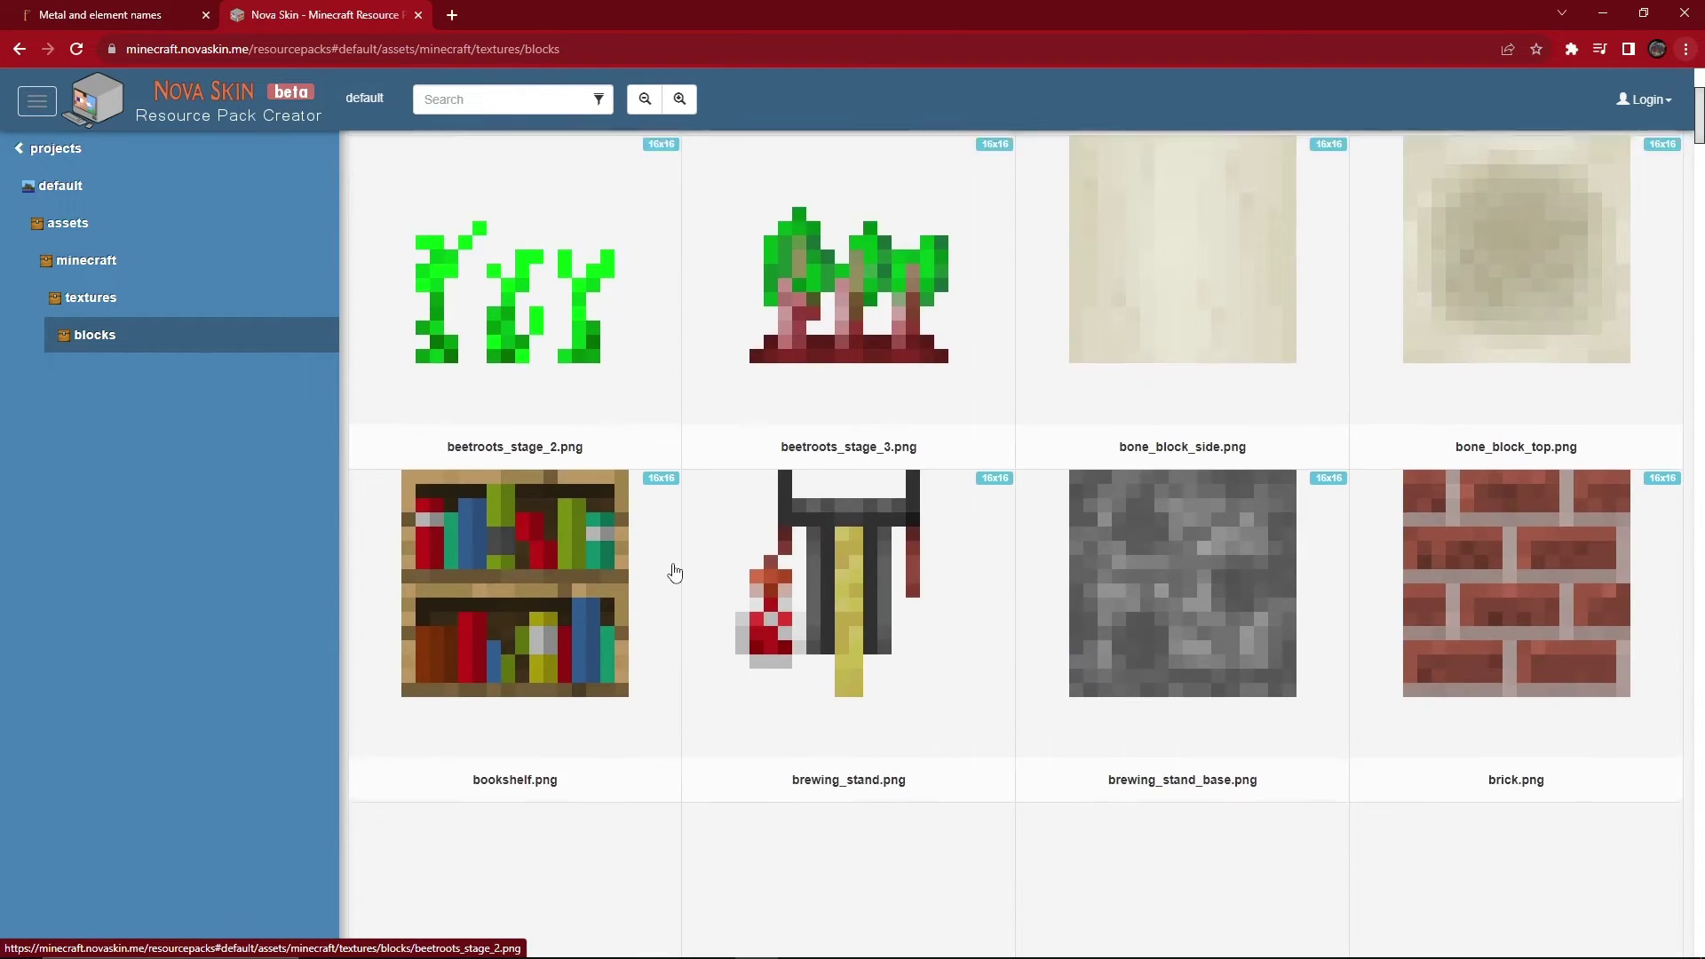
{"action": "scroll", "coordinate": [675, 573], "scroll_direction": "down", "scroll_amount": 3}
{"action": "scroll", "coordinate": [675, 573], "scroll_direction": "down", "scroll_amount": 5}
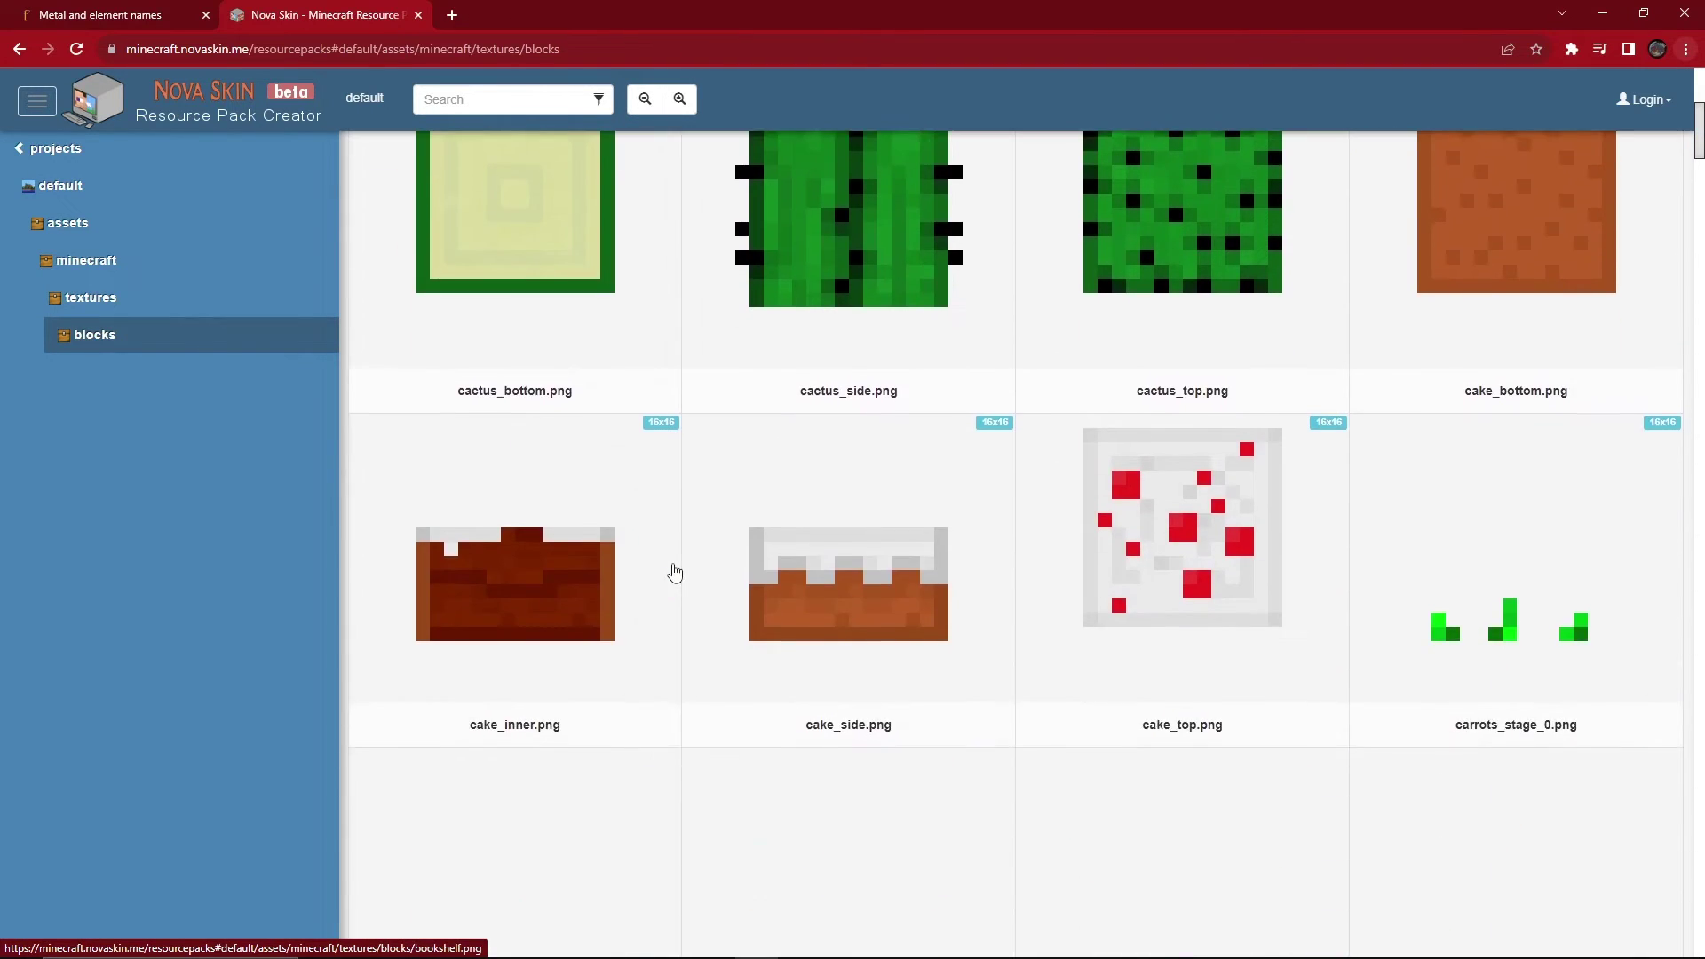
{"action": "scroll", "coordinate": [675, 573], "scroll_direction": "down", "scroll_amount": 15}
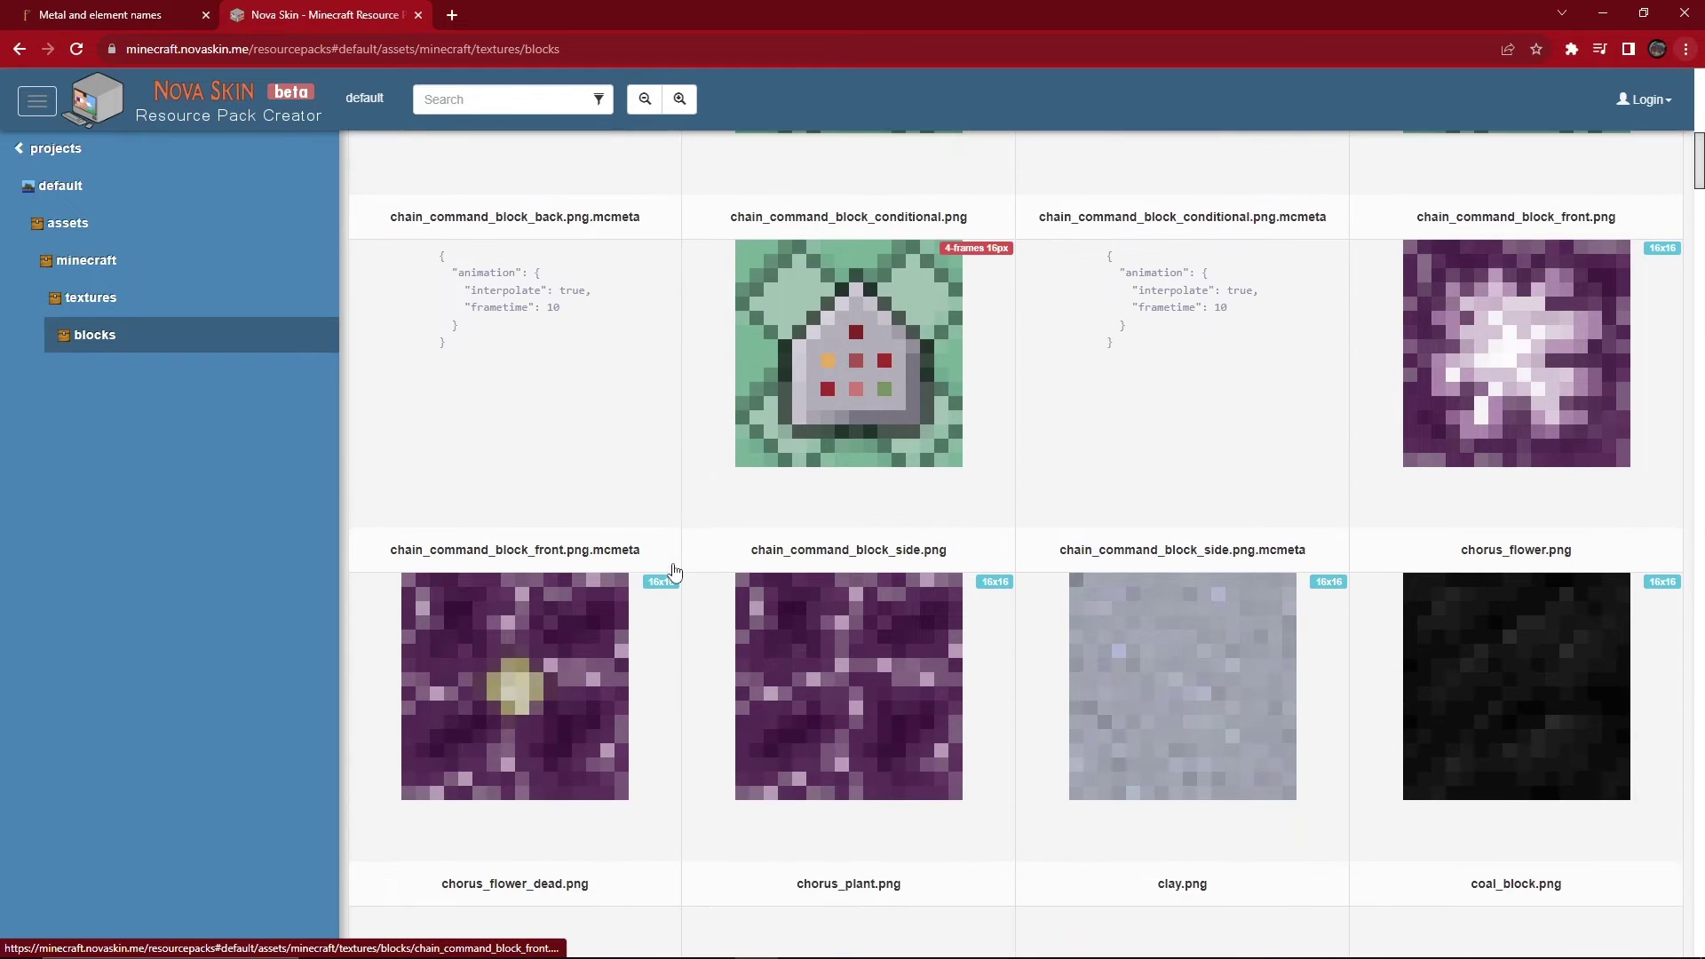
{"action": "scroll", "coordinate": [675, 573], "scroll_direction": "down", "scroll_amount": 3}
{"action": "scroll", "coordinate": [675, 572], "scroll_direction": "down", "scroll_amount": 2}
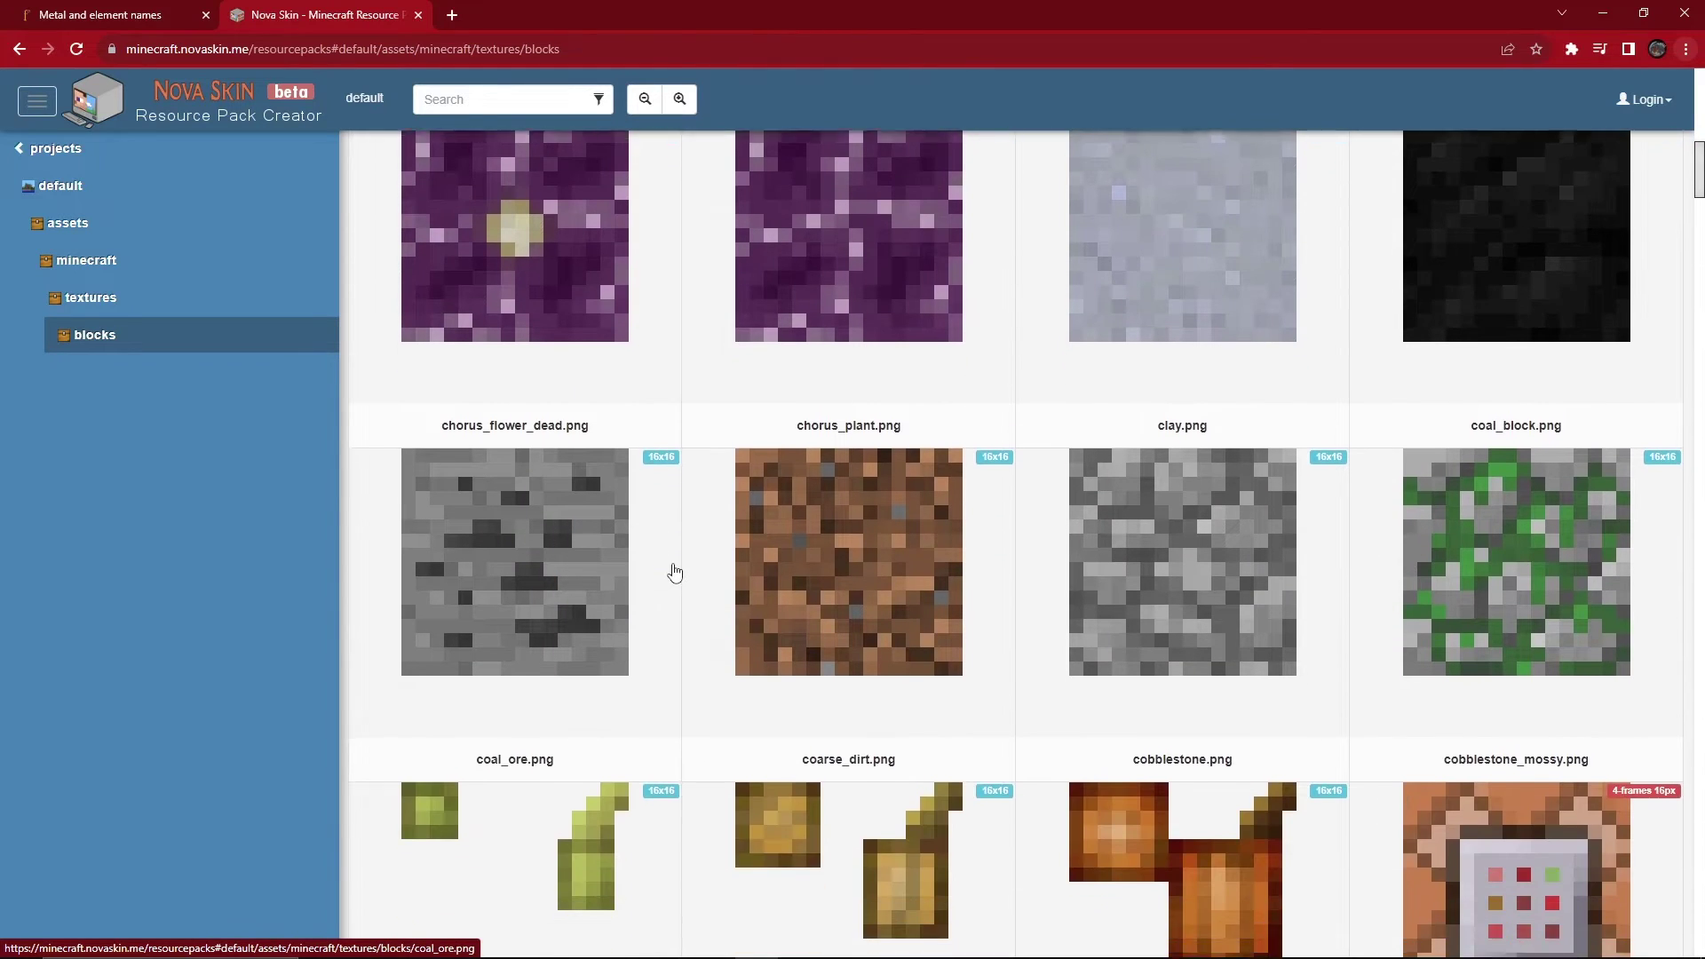
{"action": "scroll", "coordinate": [675, 573], "scroll_direction": "down", "scroll_amount": 2}
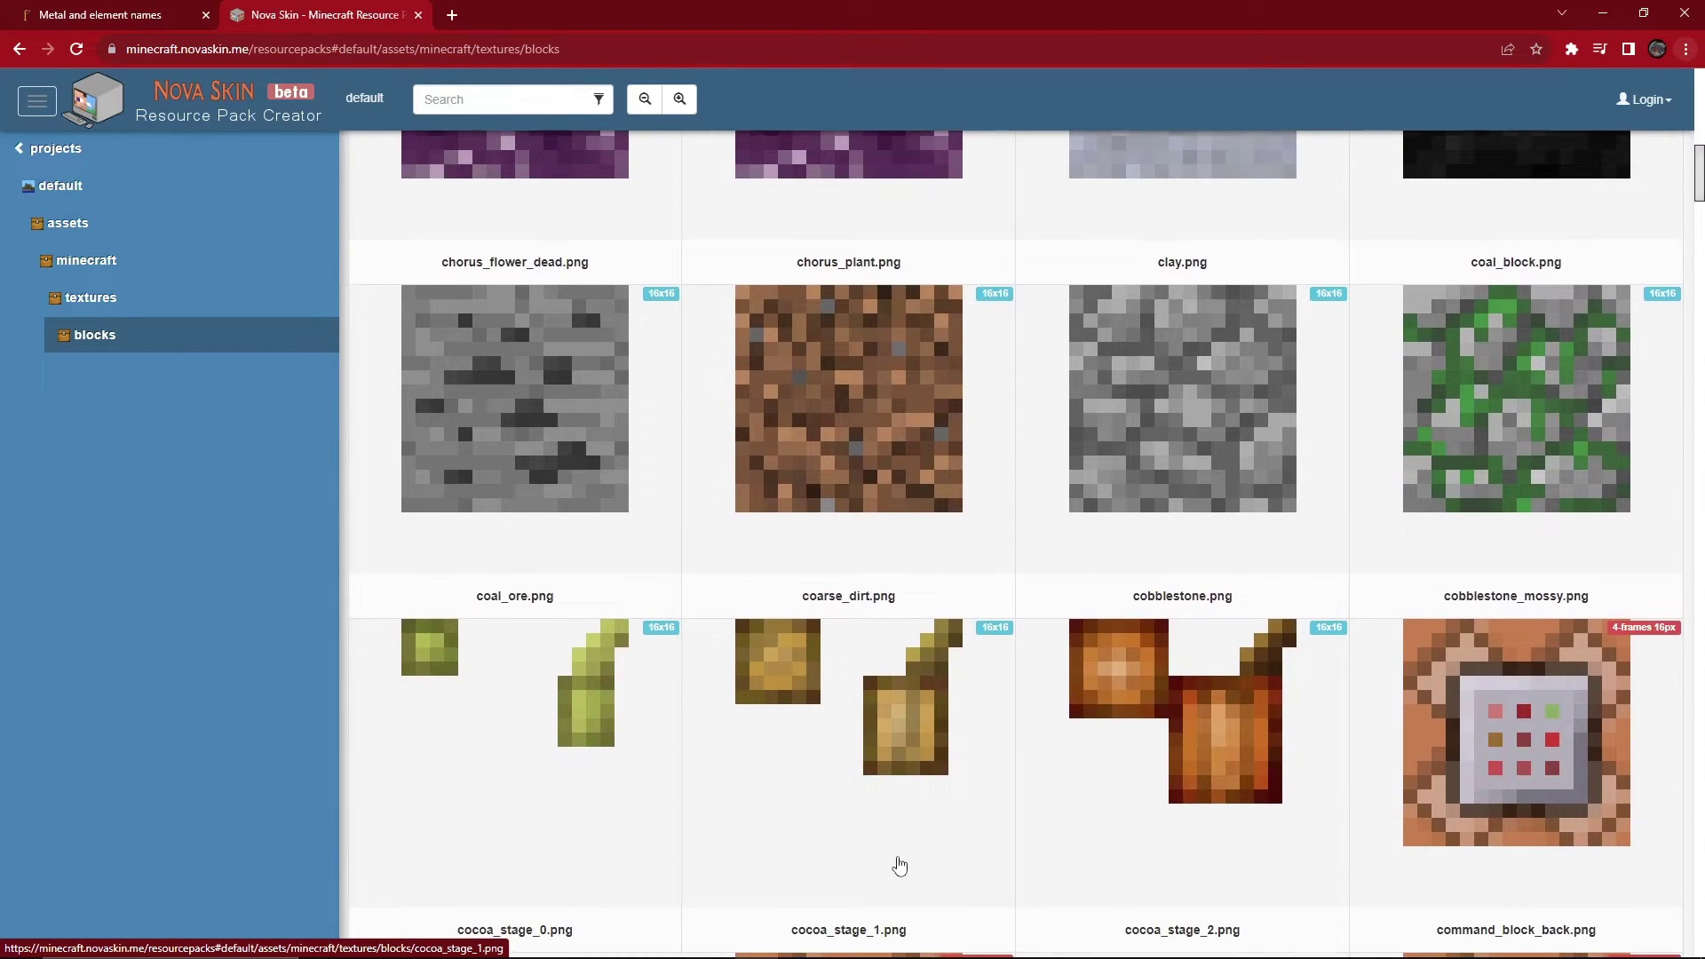
Step: Switch to OBS, mute and unmute the Mic/Aux audio source, and minimize OBS again
{"action": "key", "text": "super"}
{"action": "left_click", "coordinate": [455, 945]}
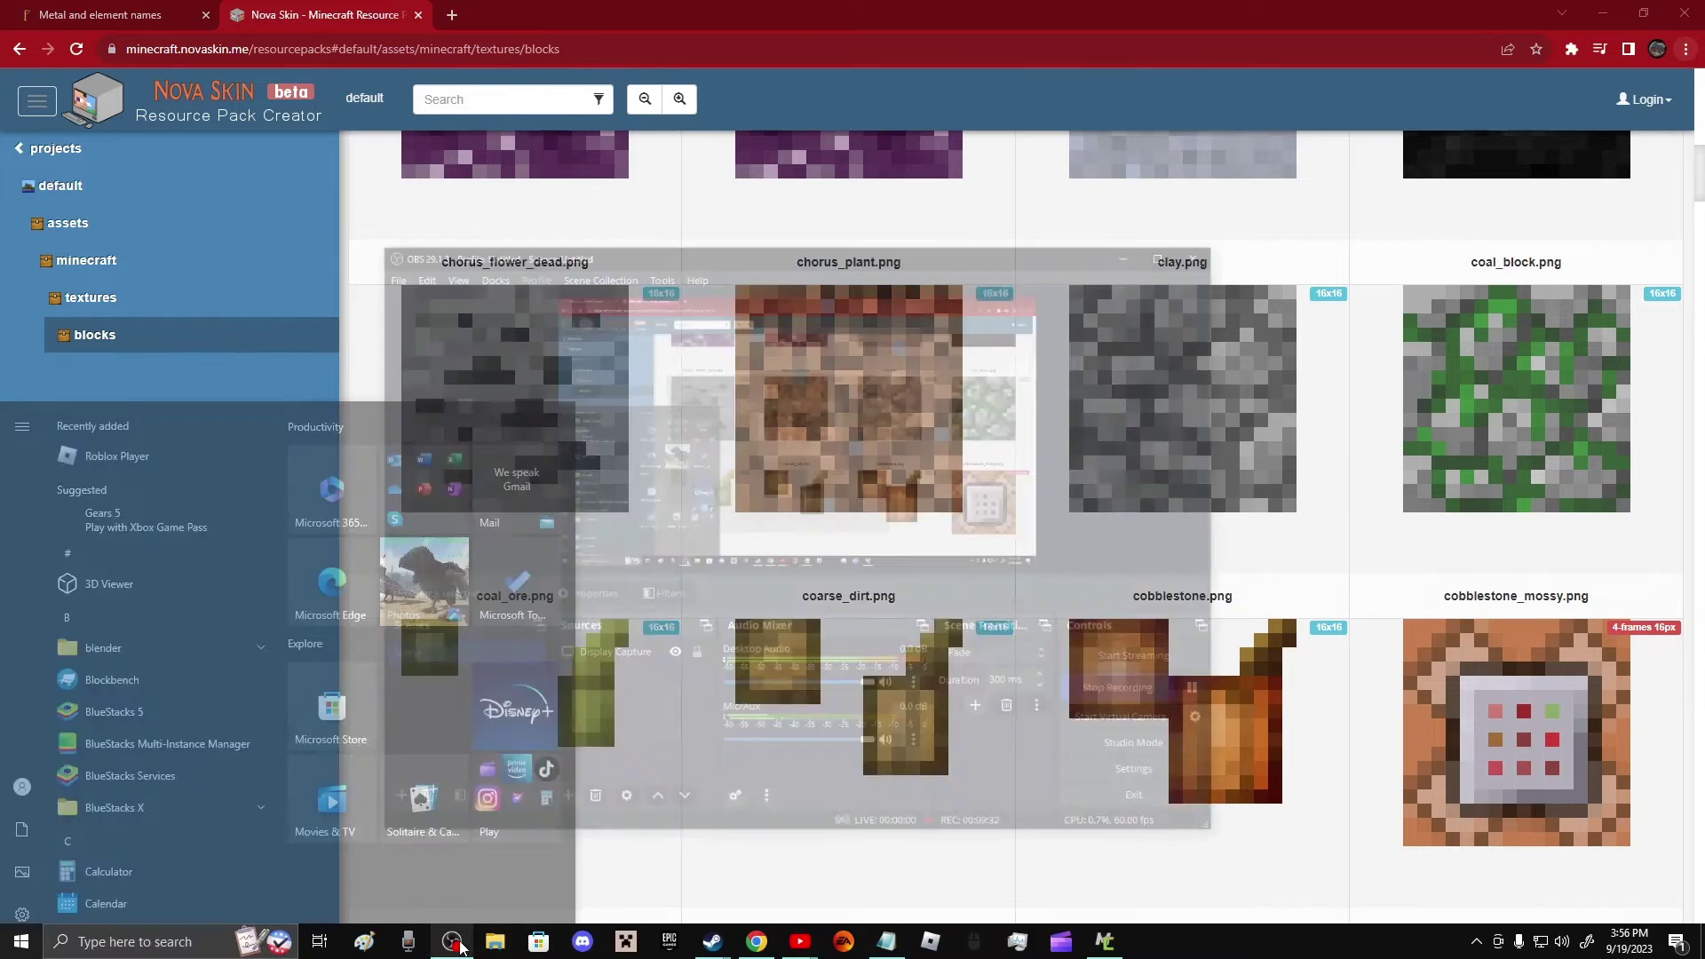
{"action": "left_click", "coordinate": [954, 681]}
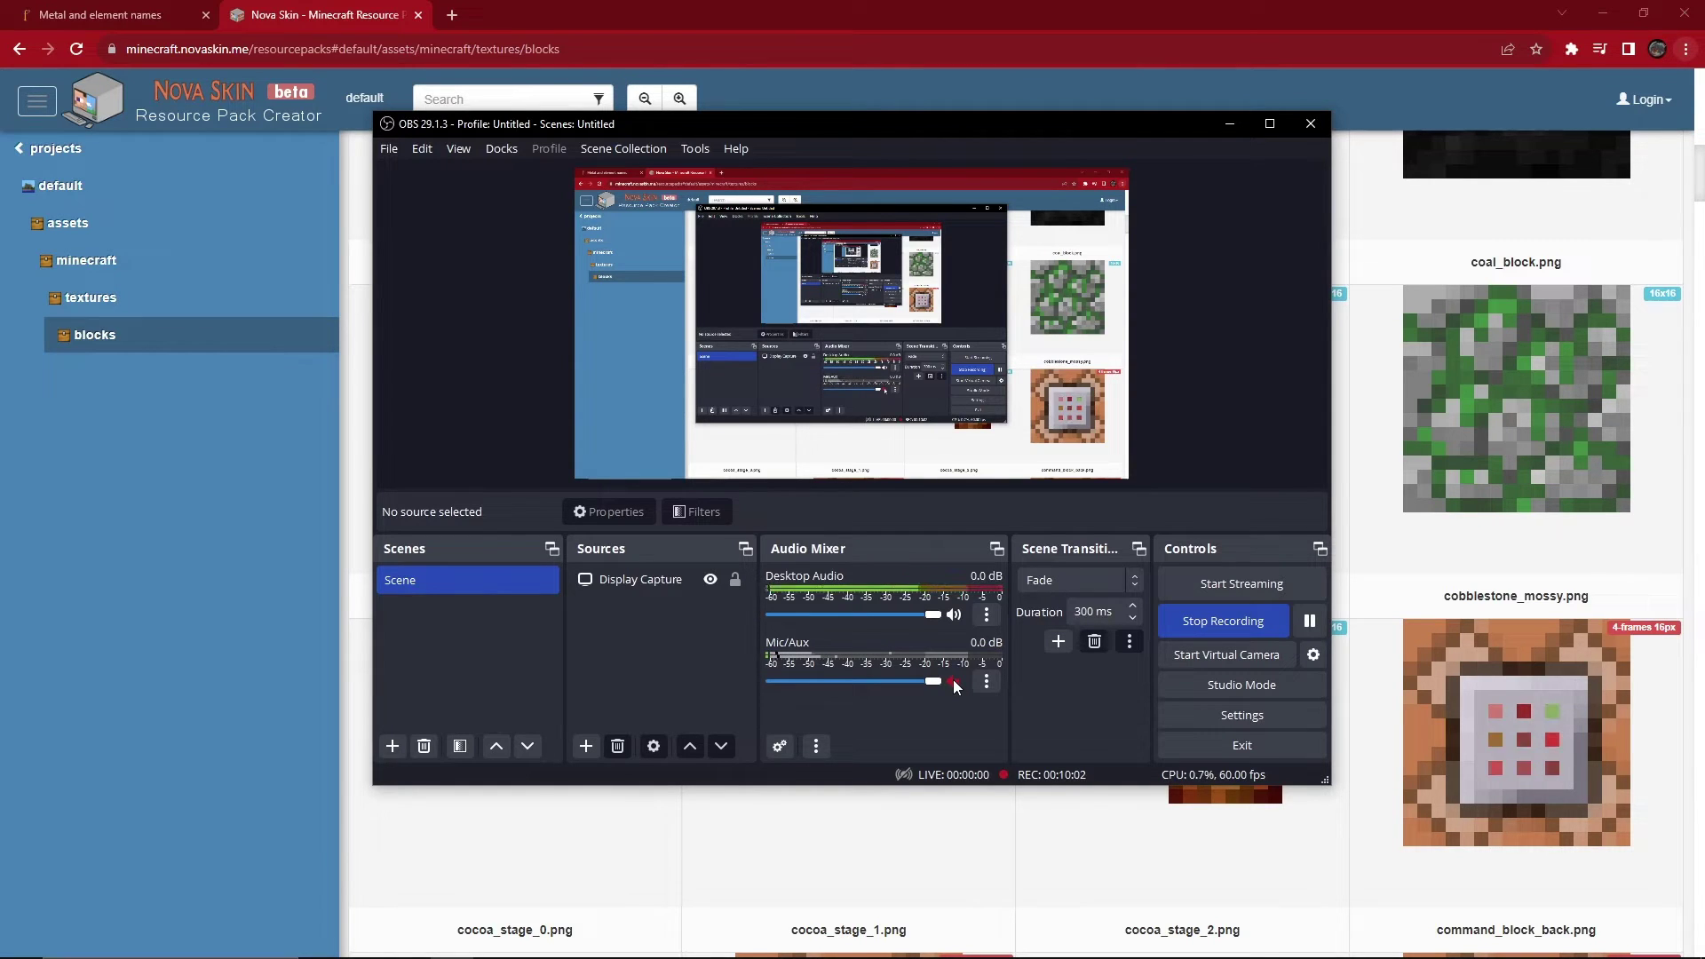
{"action": "left_click", "coordinate": [954, 682]}
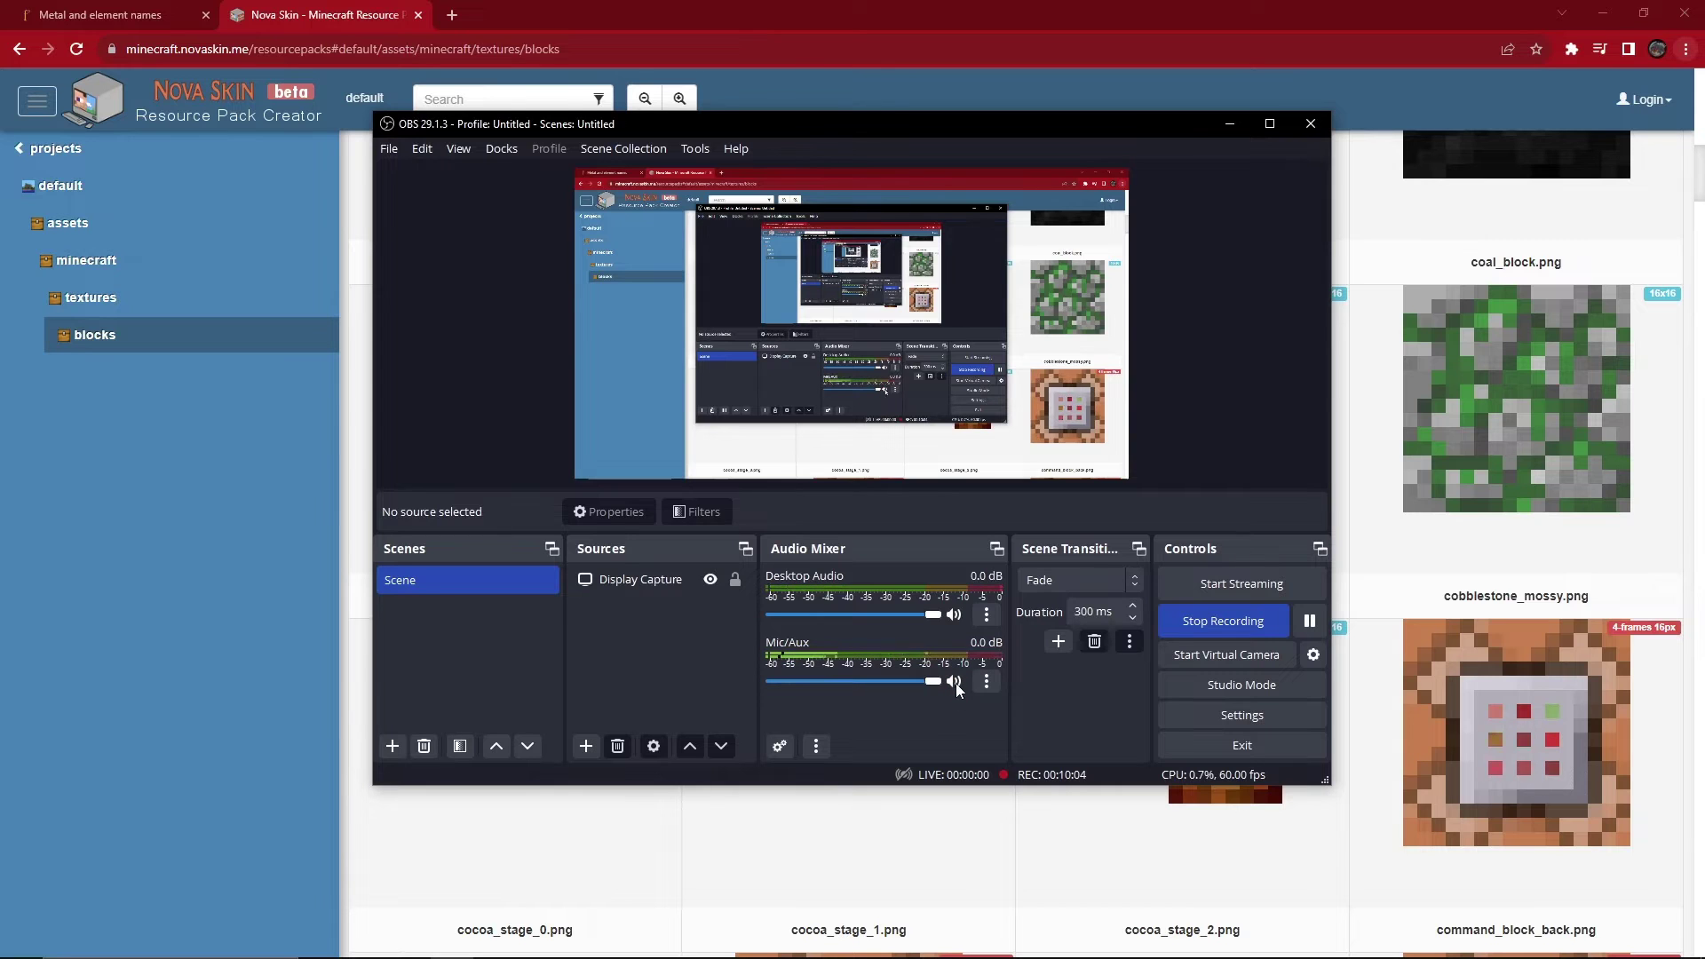
{"action": "left_click", "coordinate": [1231, 123]}
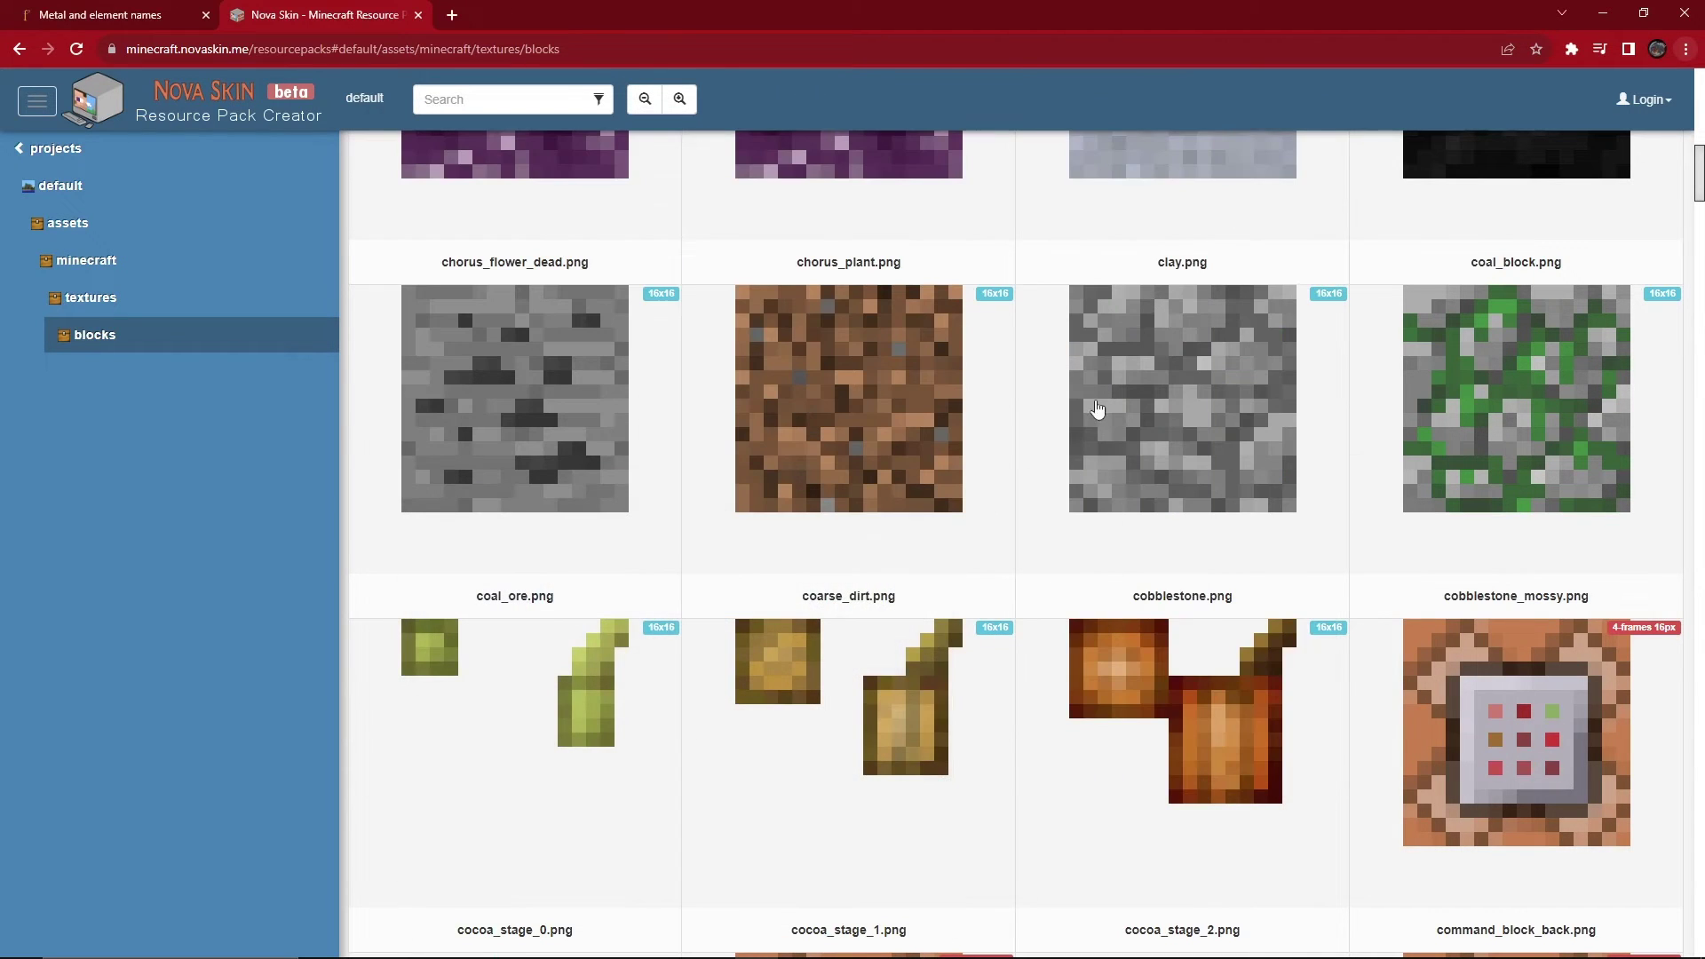
Step: Switch to MCreator and create a blank 16 by 16 transparent image as a new texture for the Uspalt block
{"action": "key", "text": "super"}
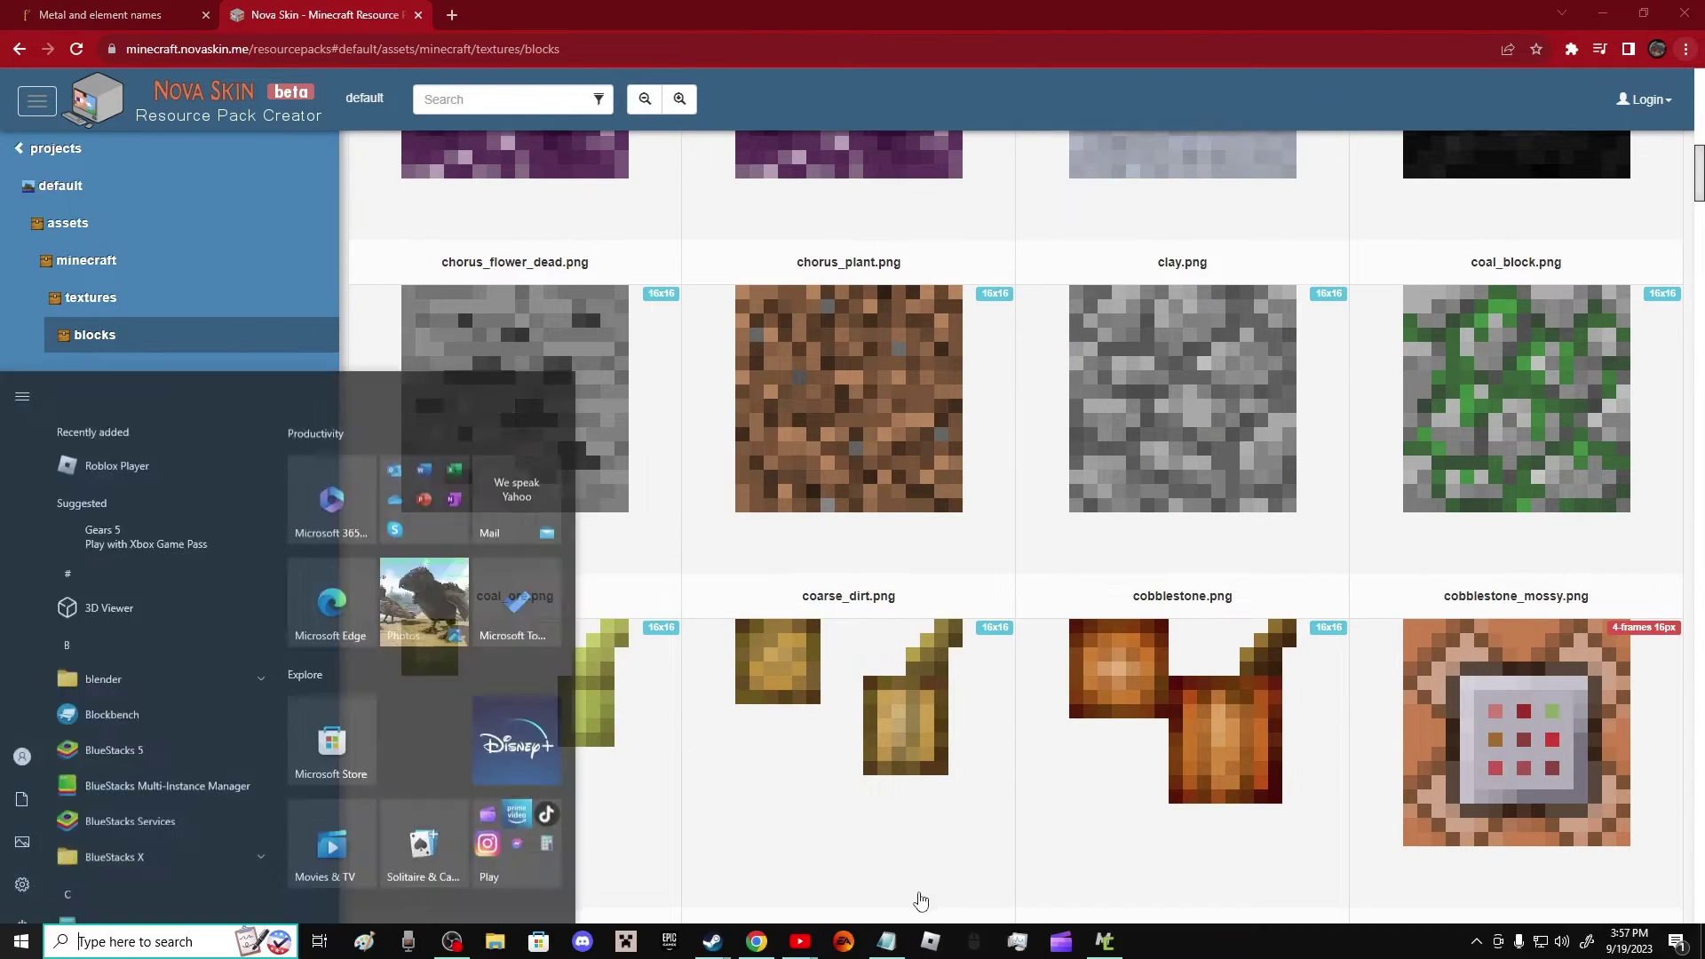
{"action": "left_click", "coordinate": [1105, 950]}
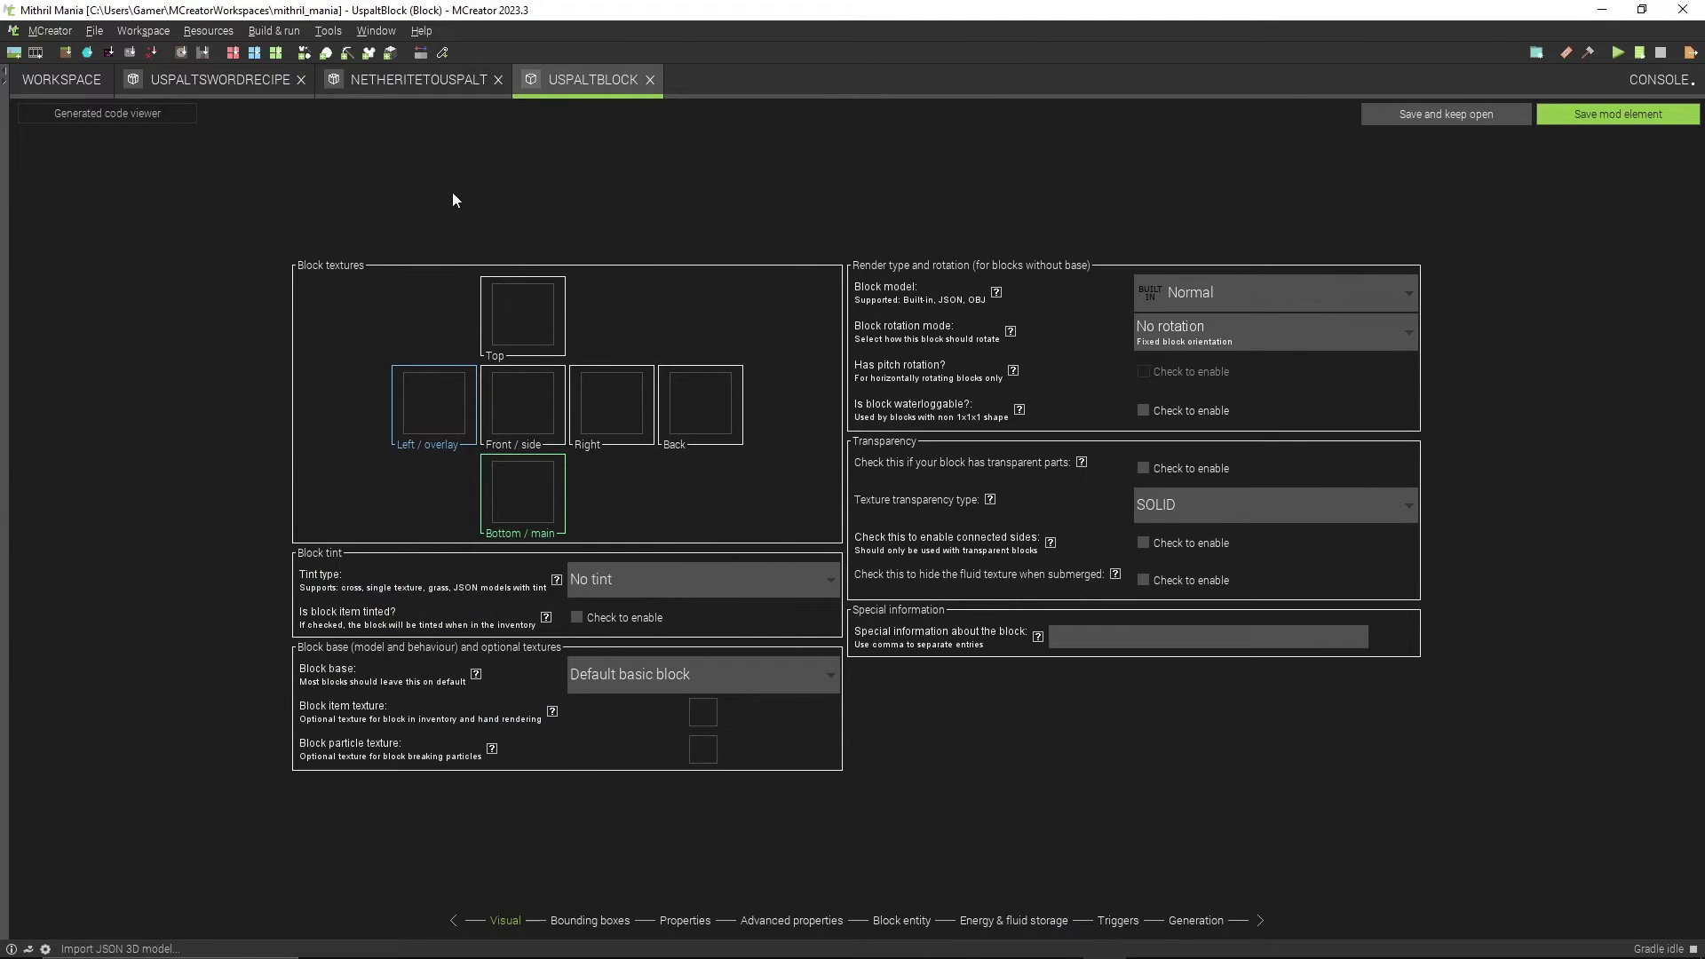
{"action": "left_click", "coordinate": [515, 520]}
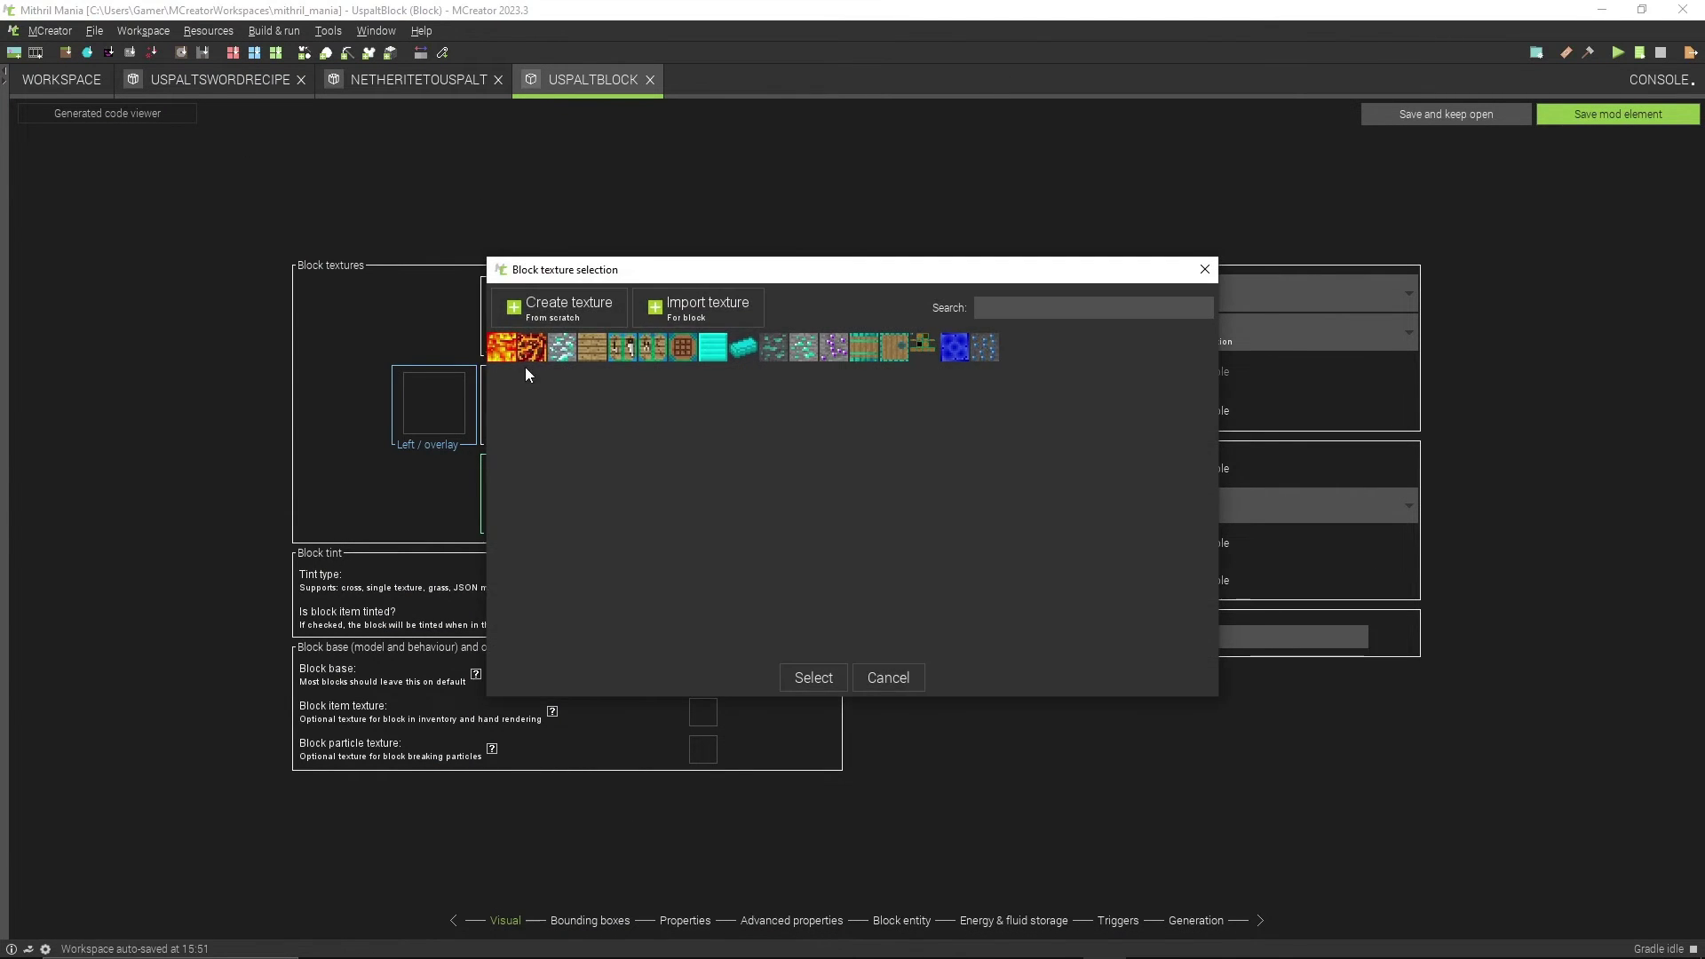
{"action": "left_click", "coordinate": [536, 306]}
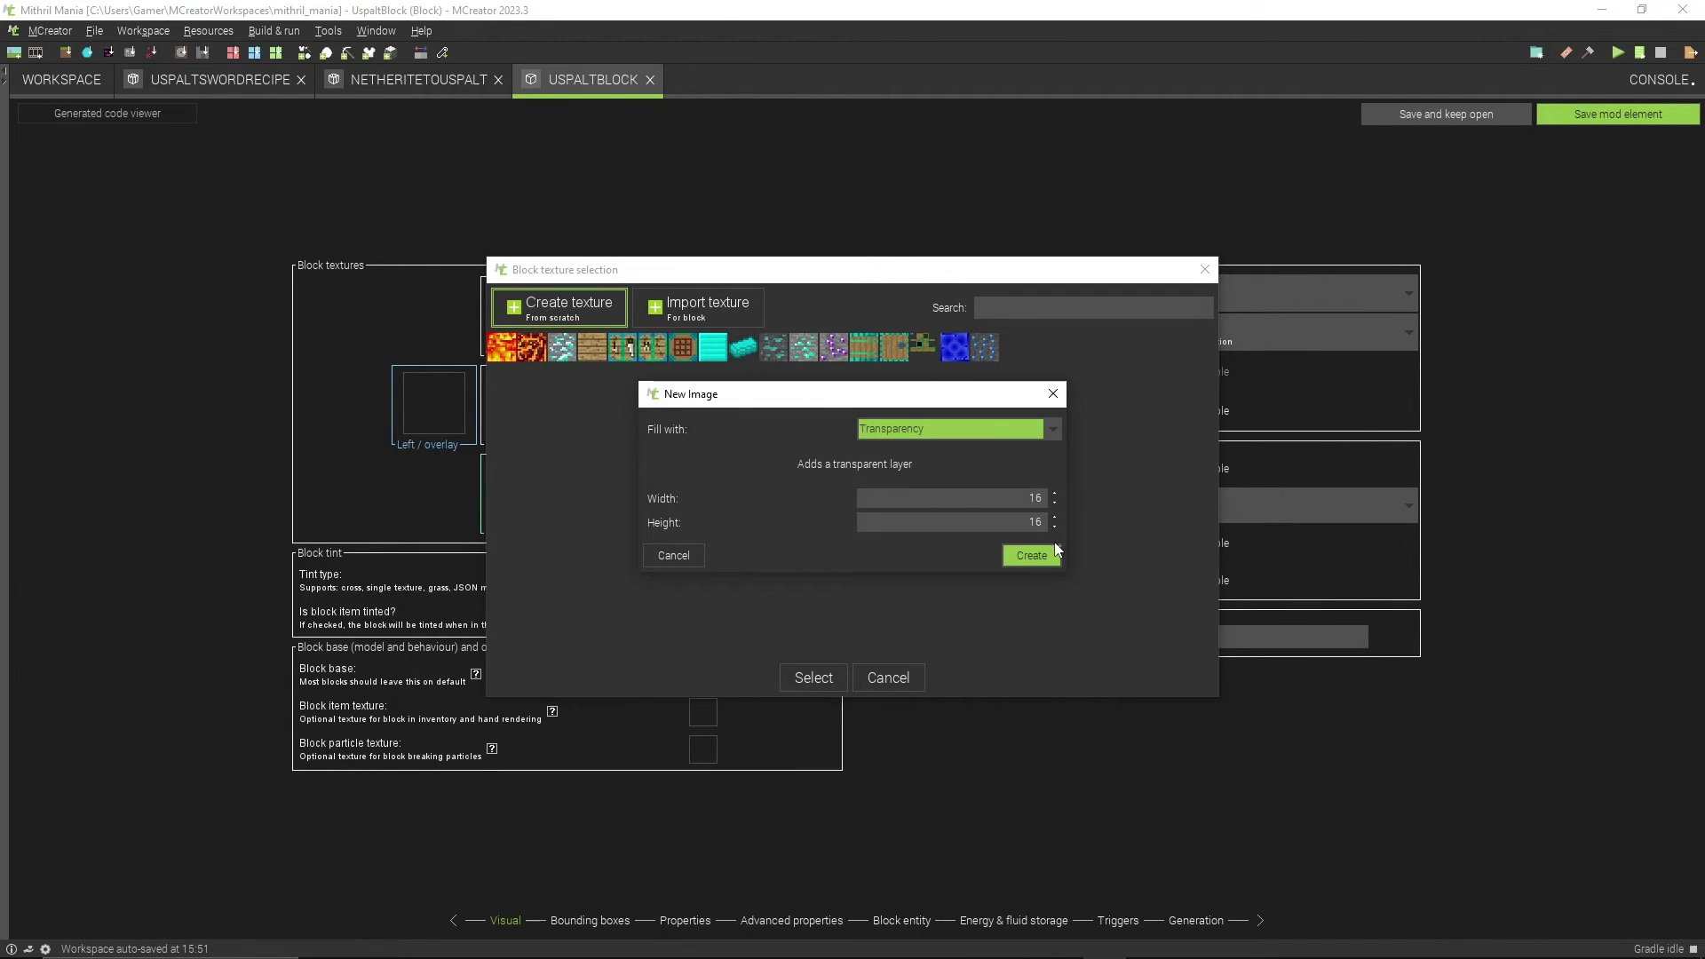
{"action": "left_click", "coordinate": [1033, 556]}
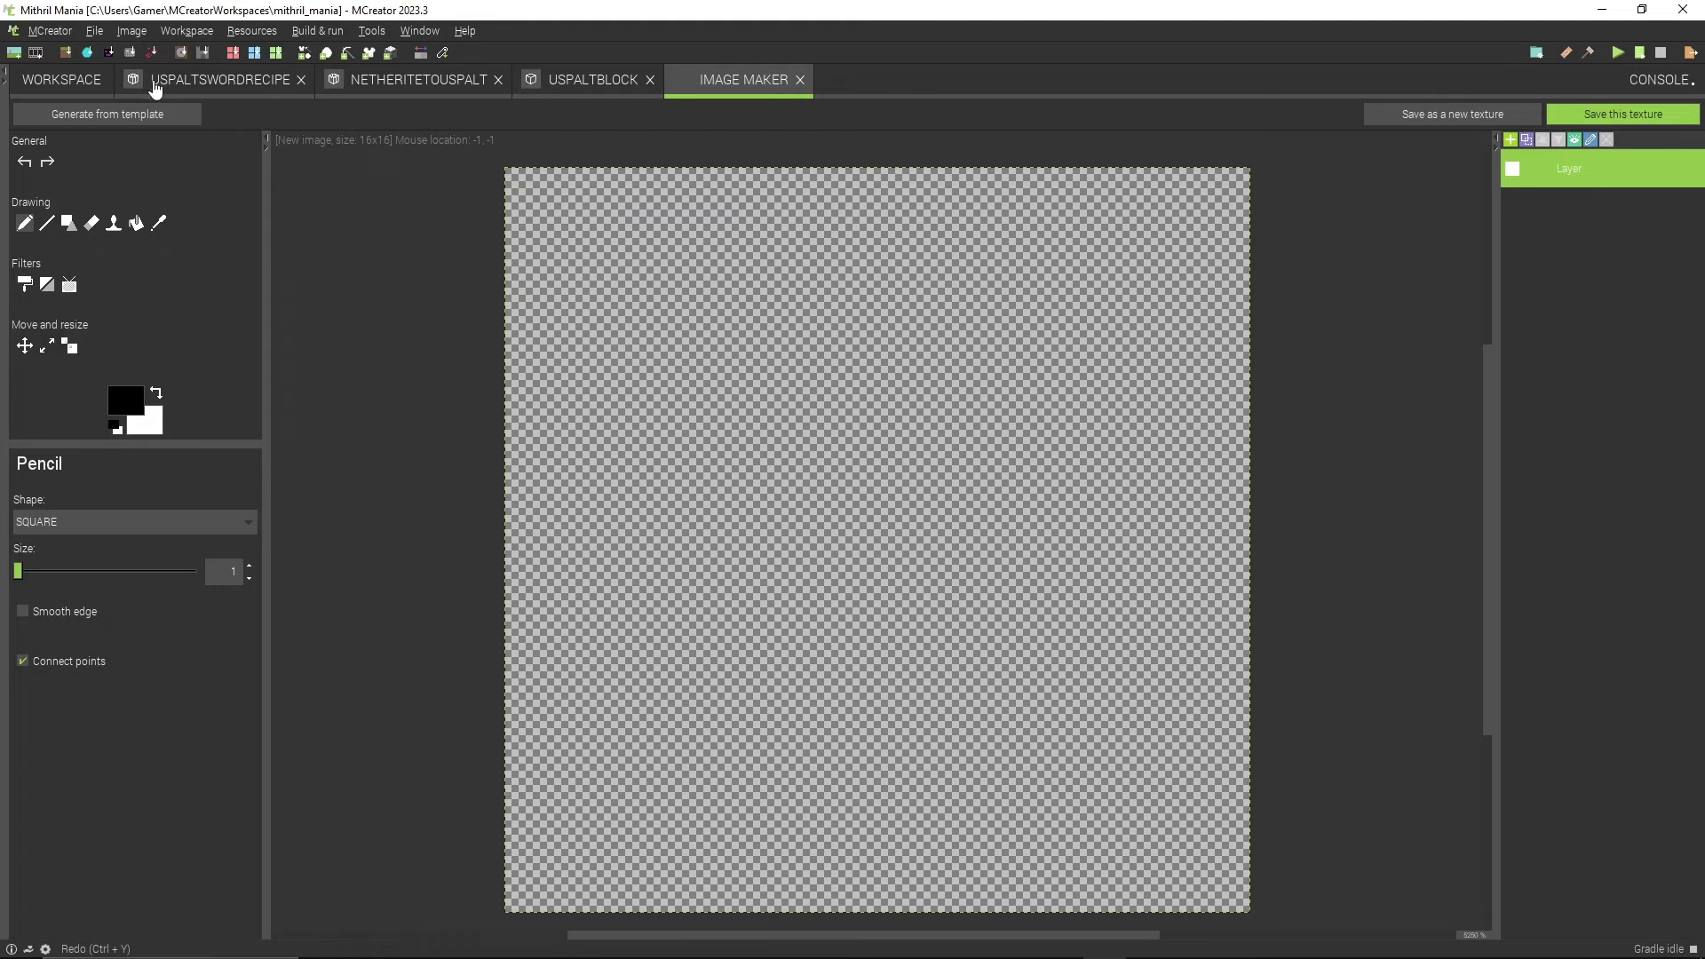
Step: Start generating the texture from a template, using iron_block for both Layer 1 and Layer 2
{"action": "left_click", "coordinate": [151, 113]}
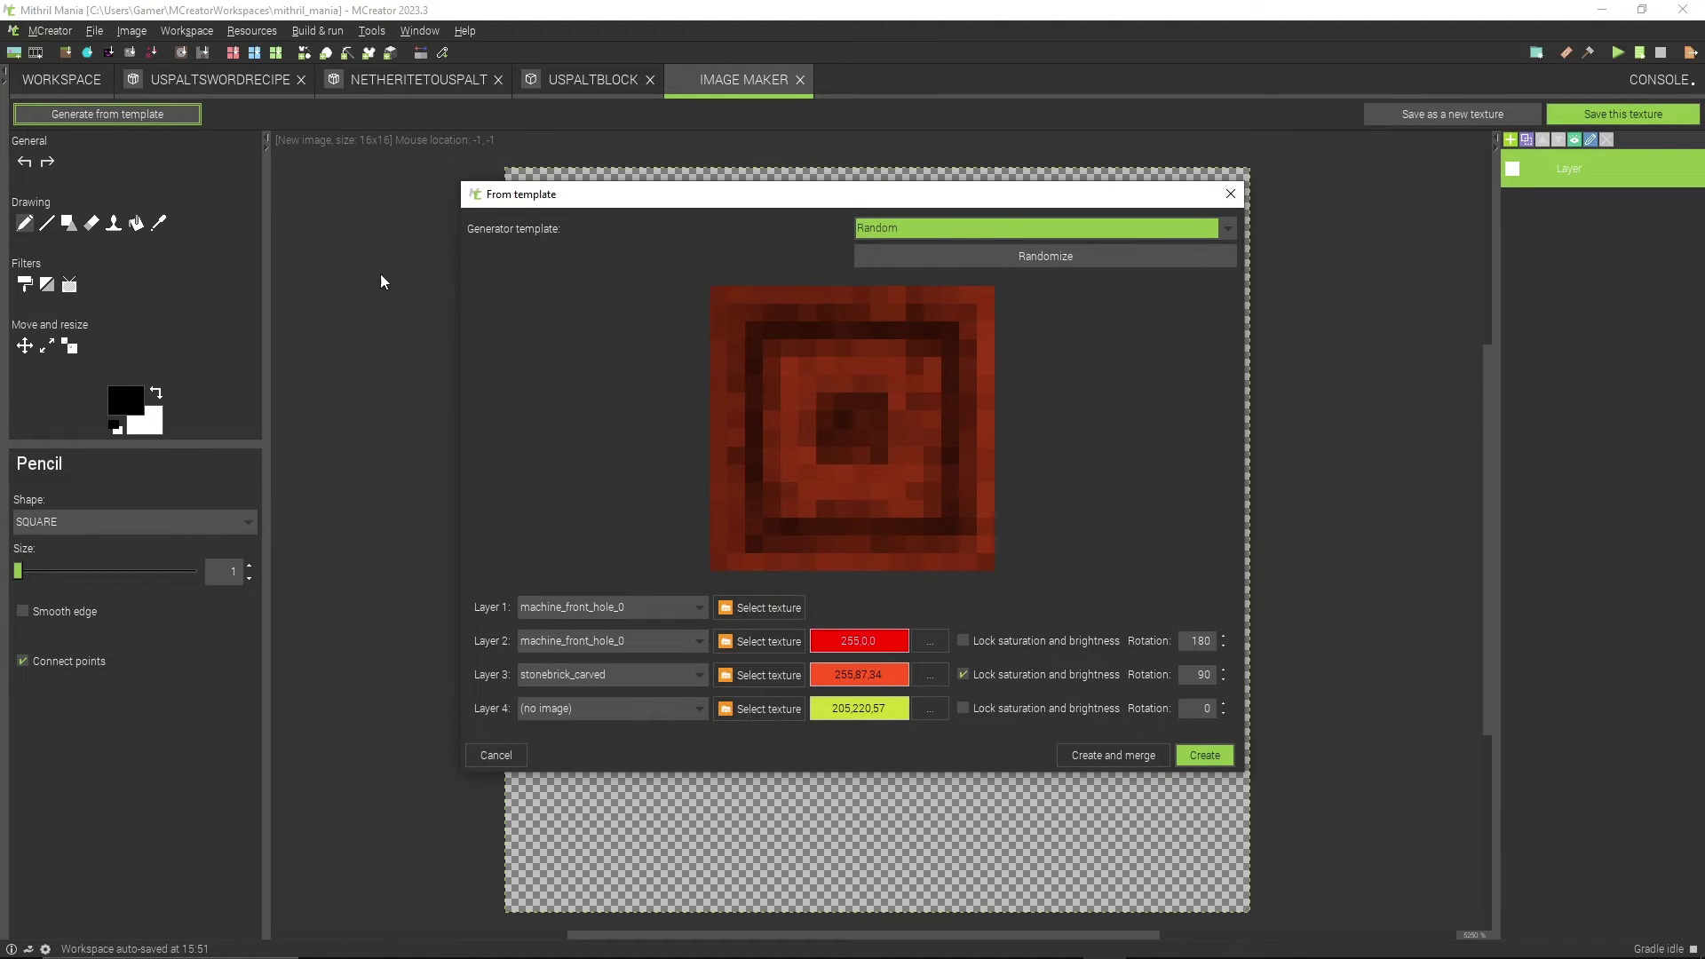
{"action": "left_click", "coordinate": [793, 608]}
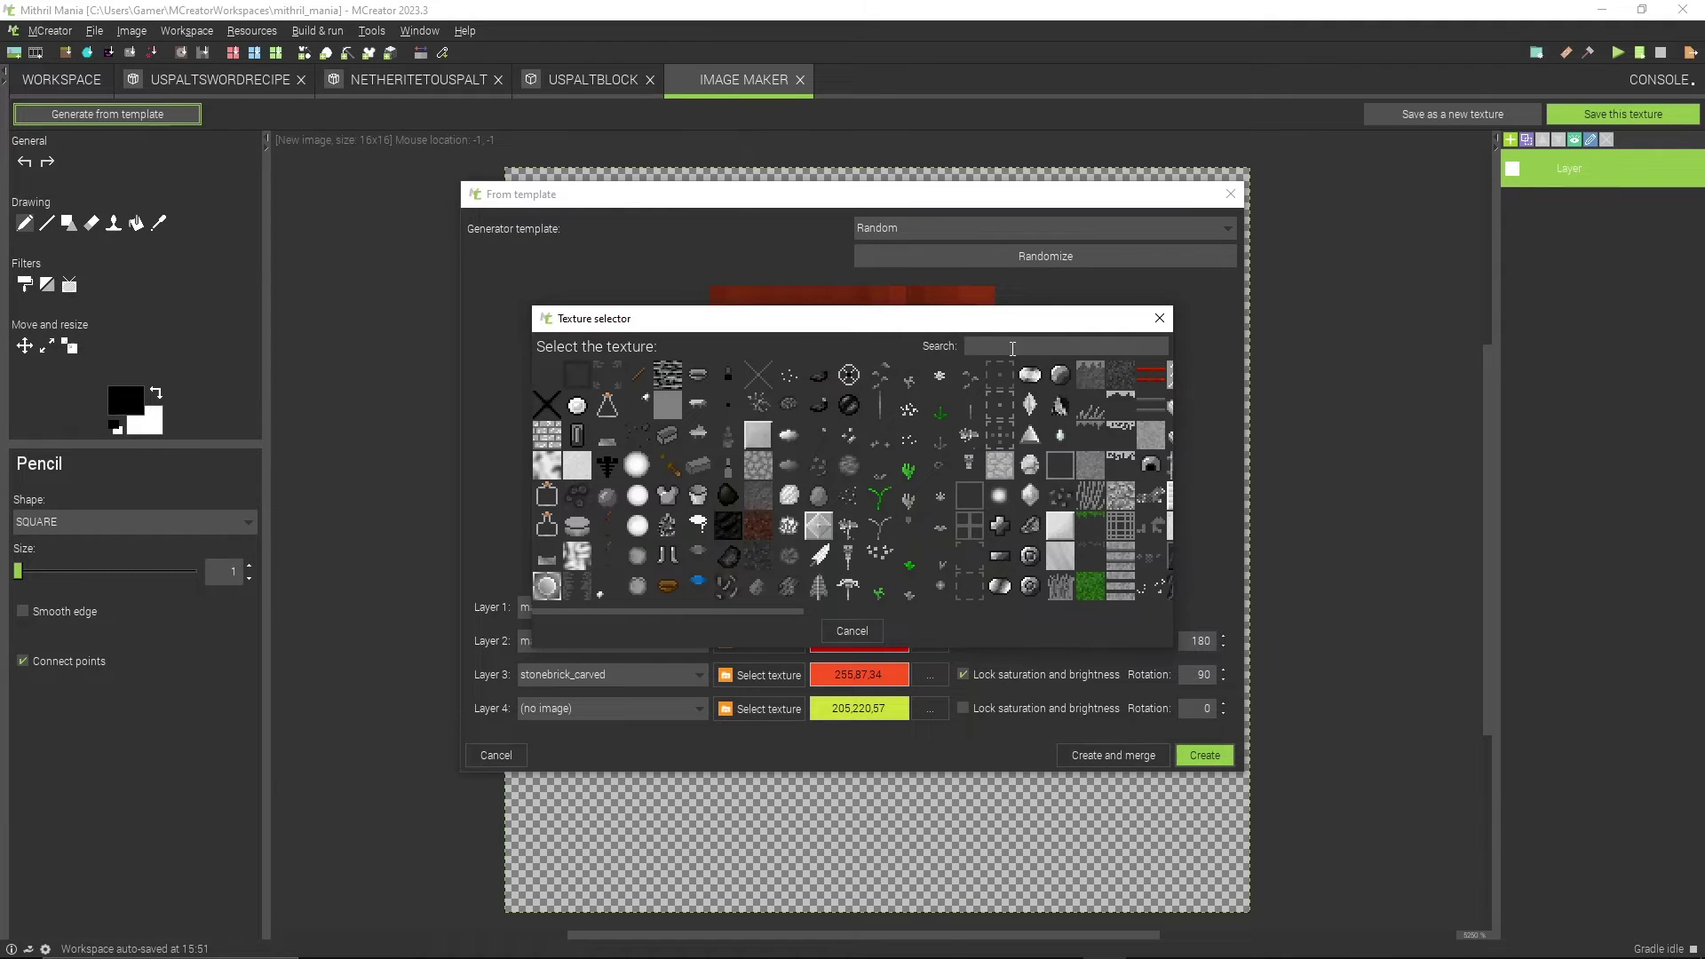
{"action": "type", "text": "bl"}
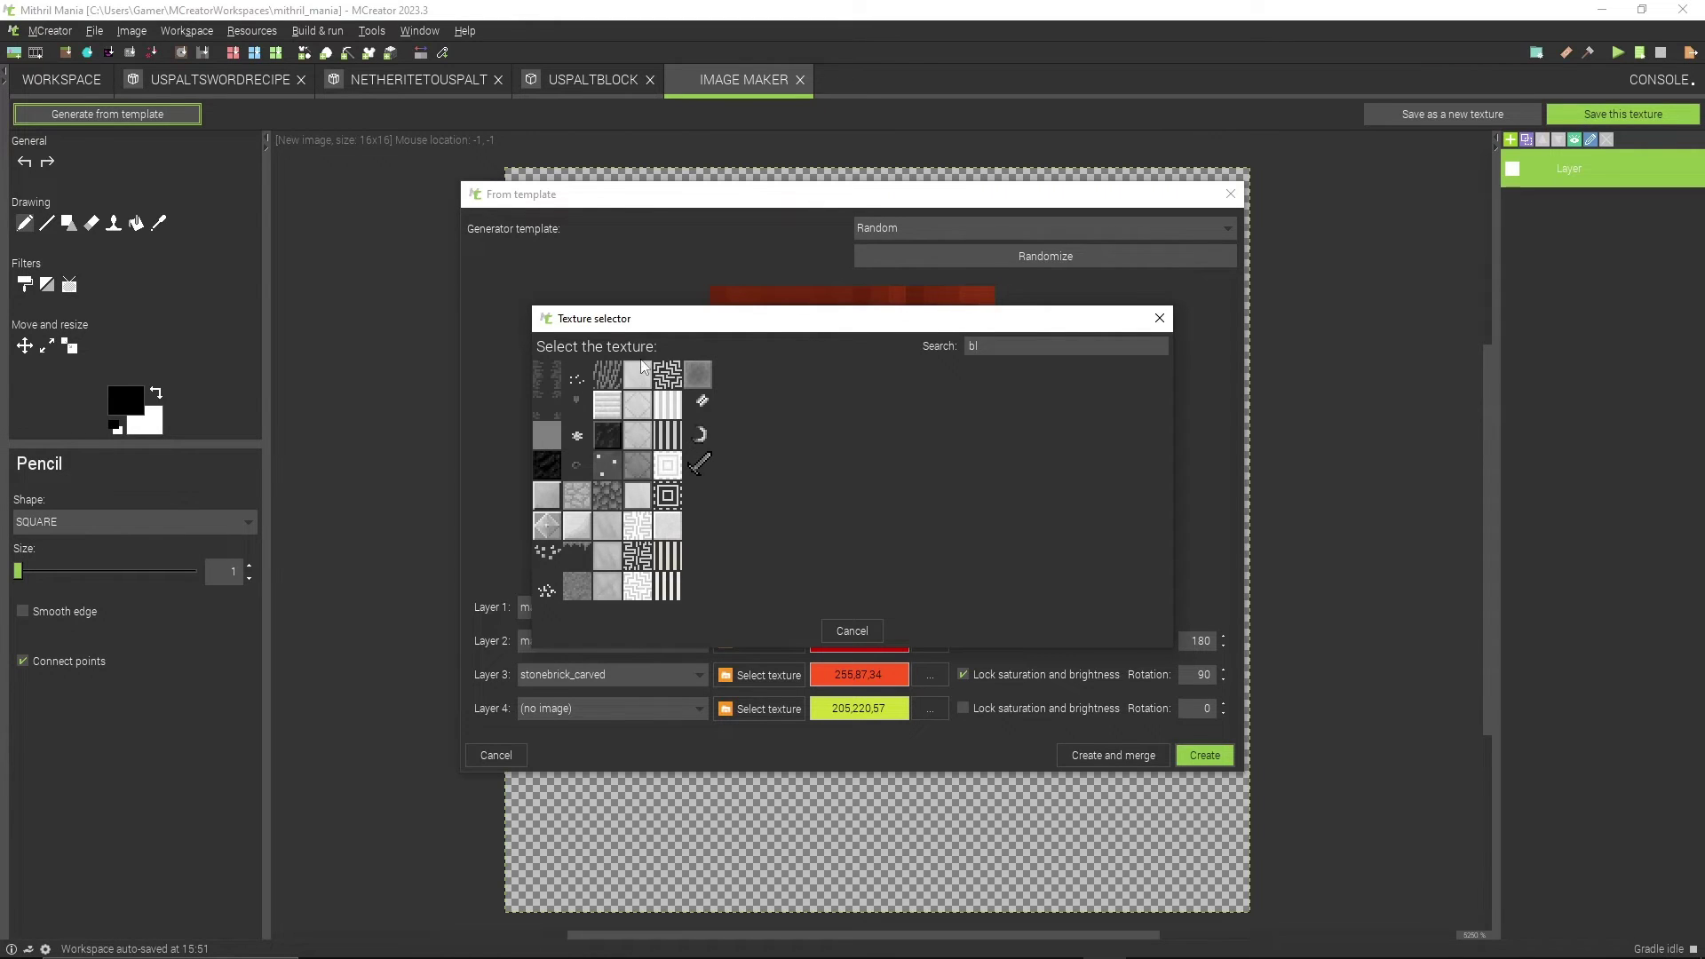
{"action": "left_click", "coordinate": [670, 465]}
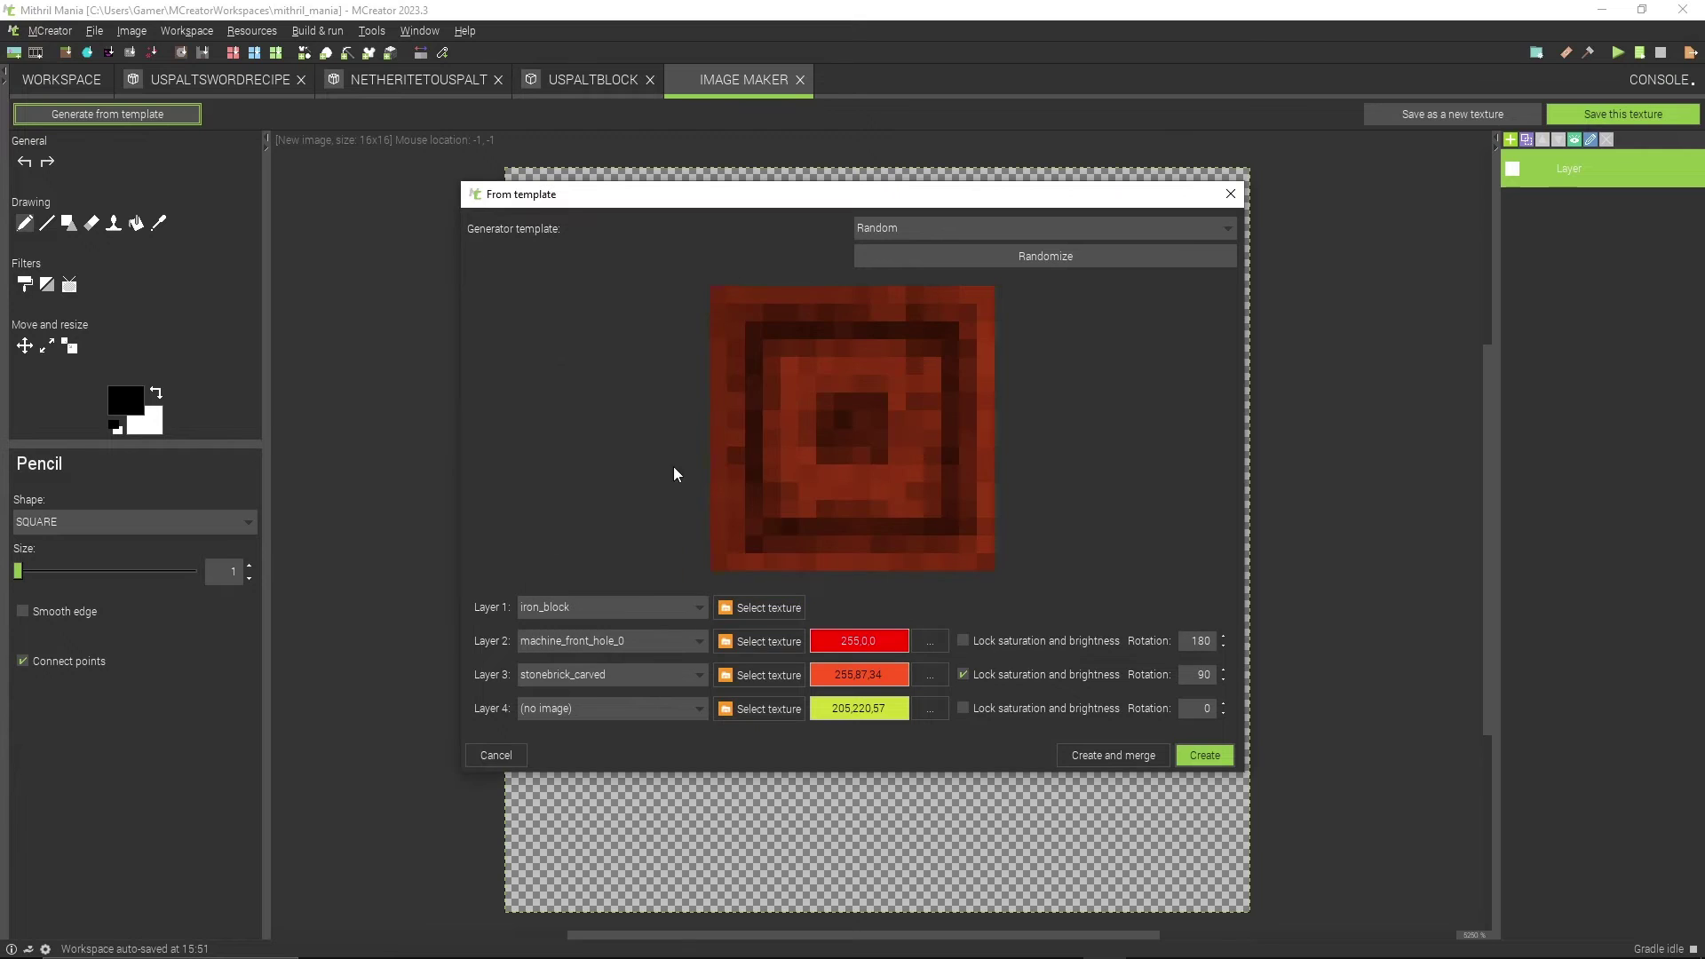
{"action": "left_click", "coordinate": [729, 643]}
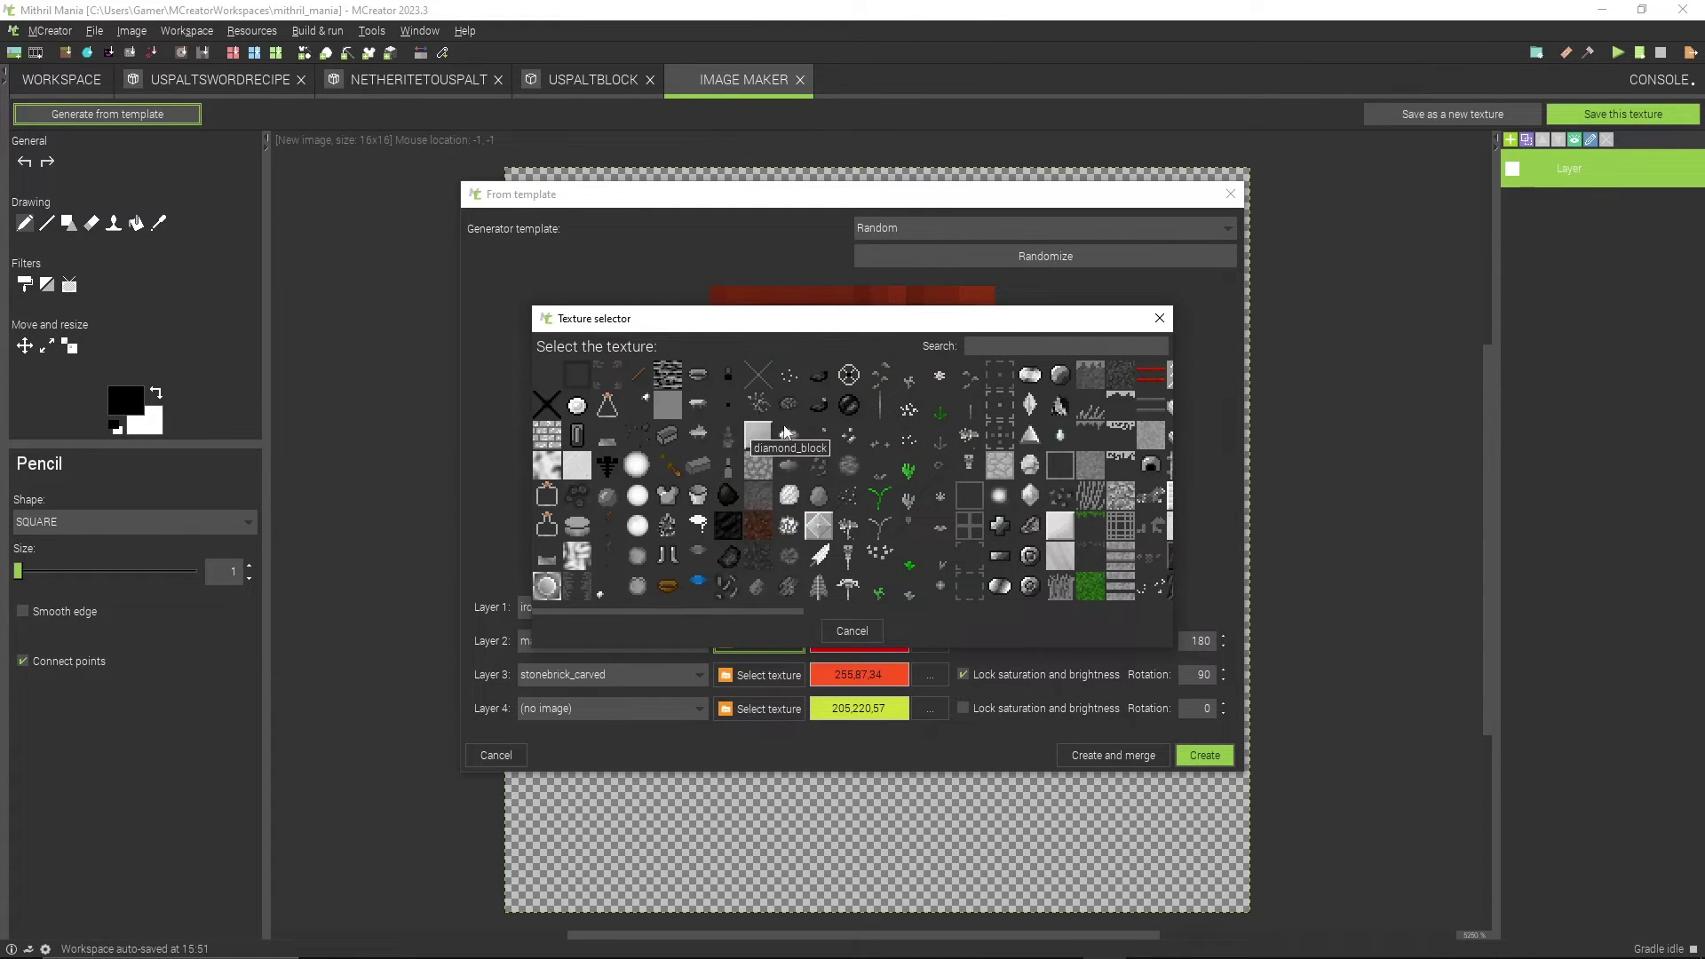
{"action": "type", "text": "iro"}
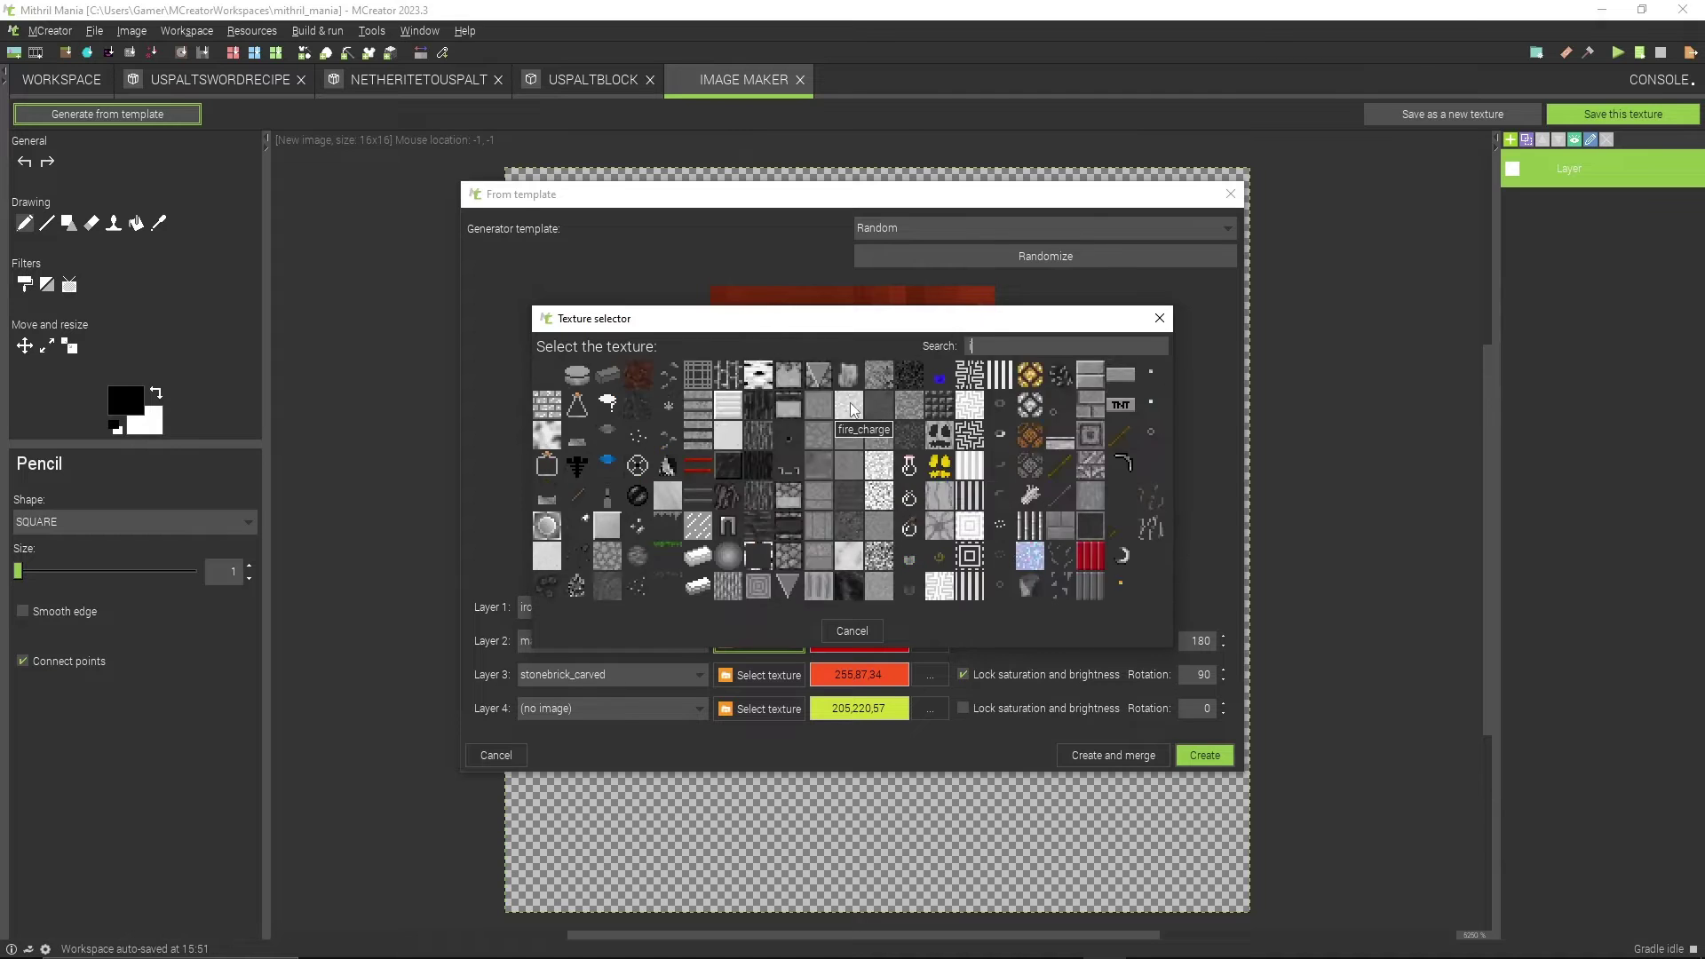
{"action": "left_click", "coordinate": [546, 434]}
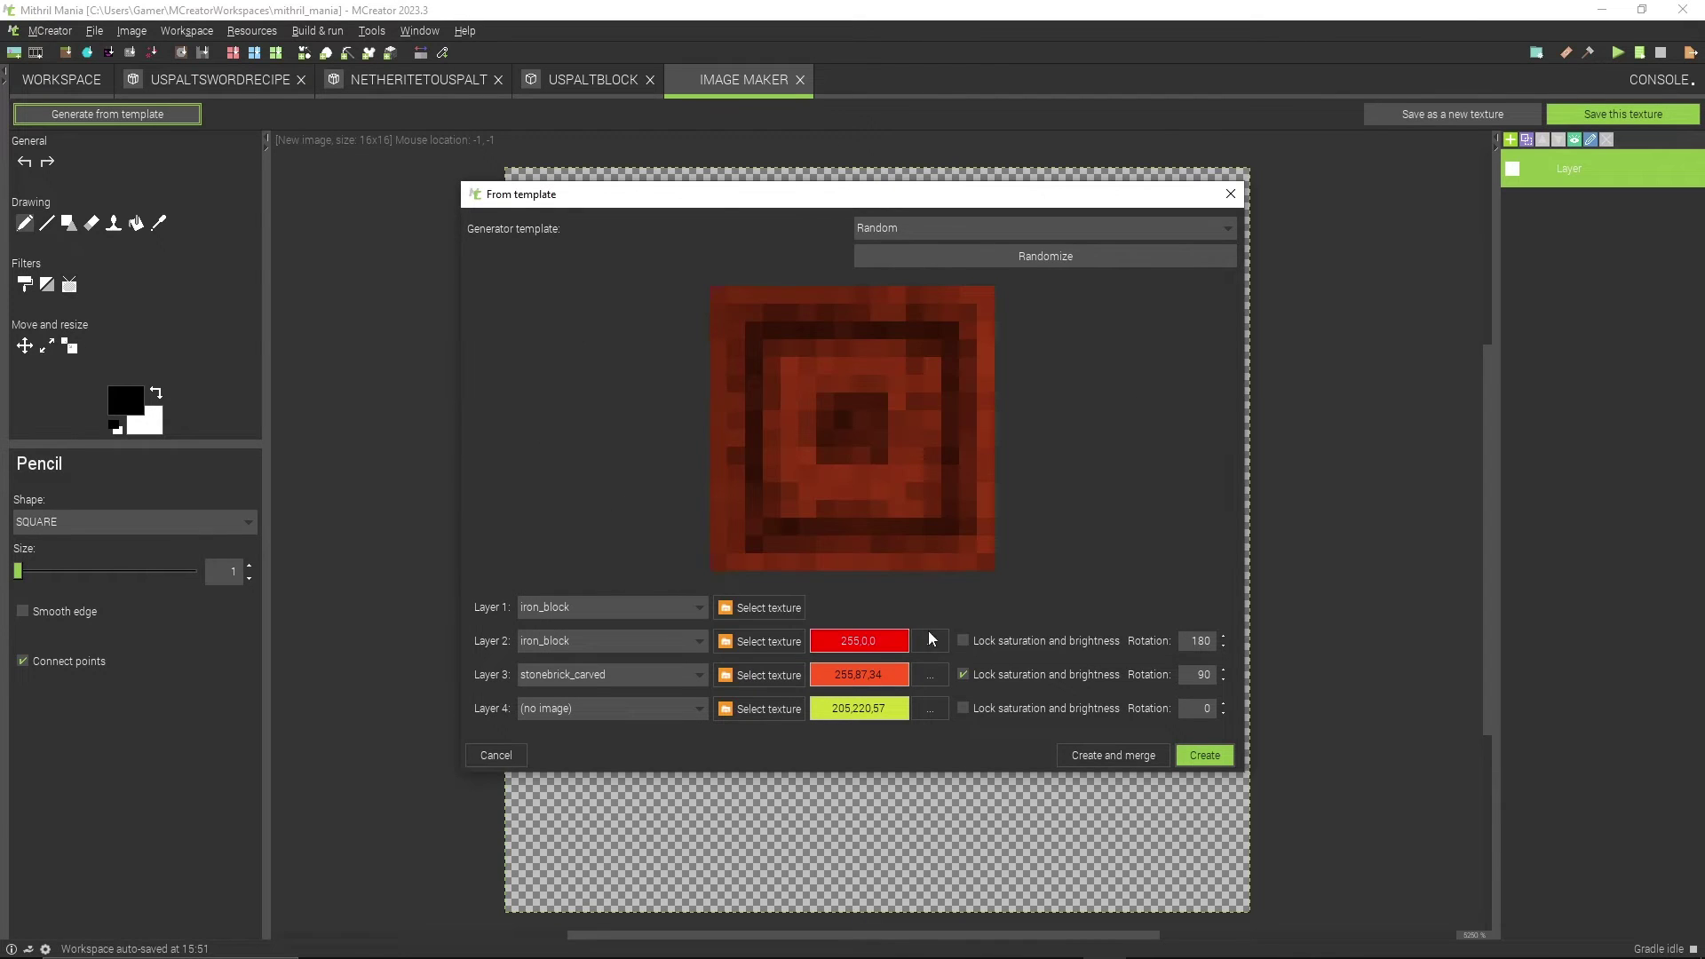
Step: Set template Layer 3 to no image and the rotation of Layer 2 to 0
{"action": "left_click", "coordinate": [784, 668]}
{"action": "left_click", "coordinate": [585, 384]}
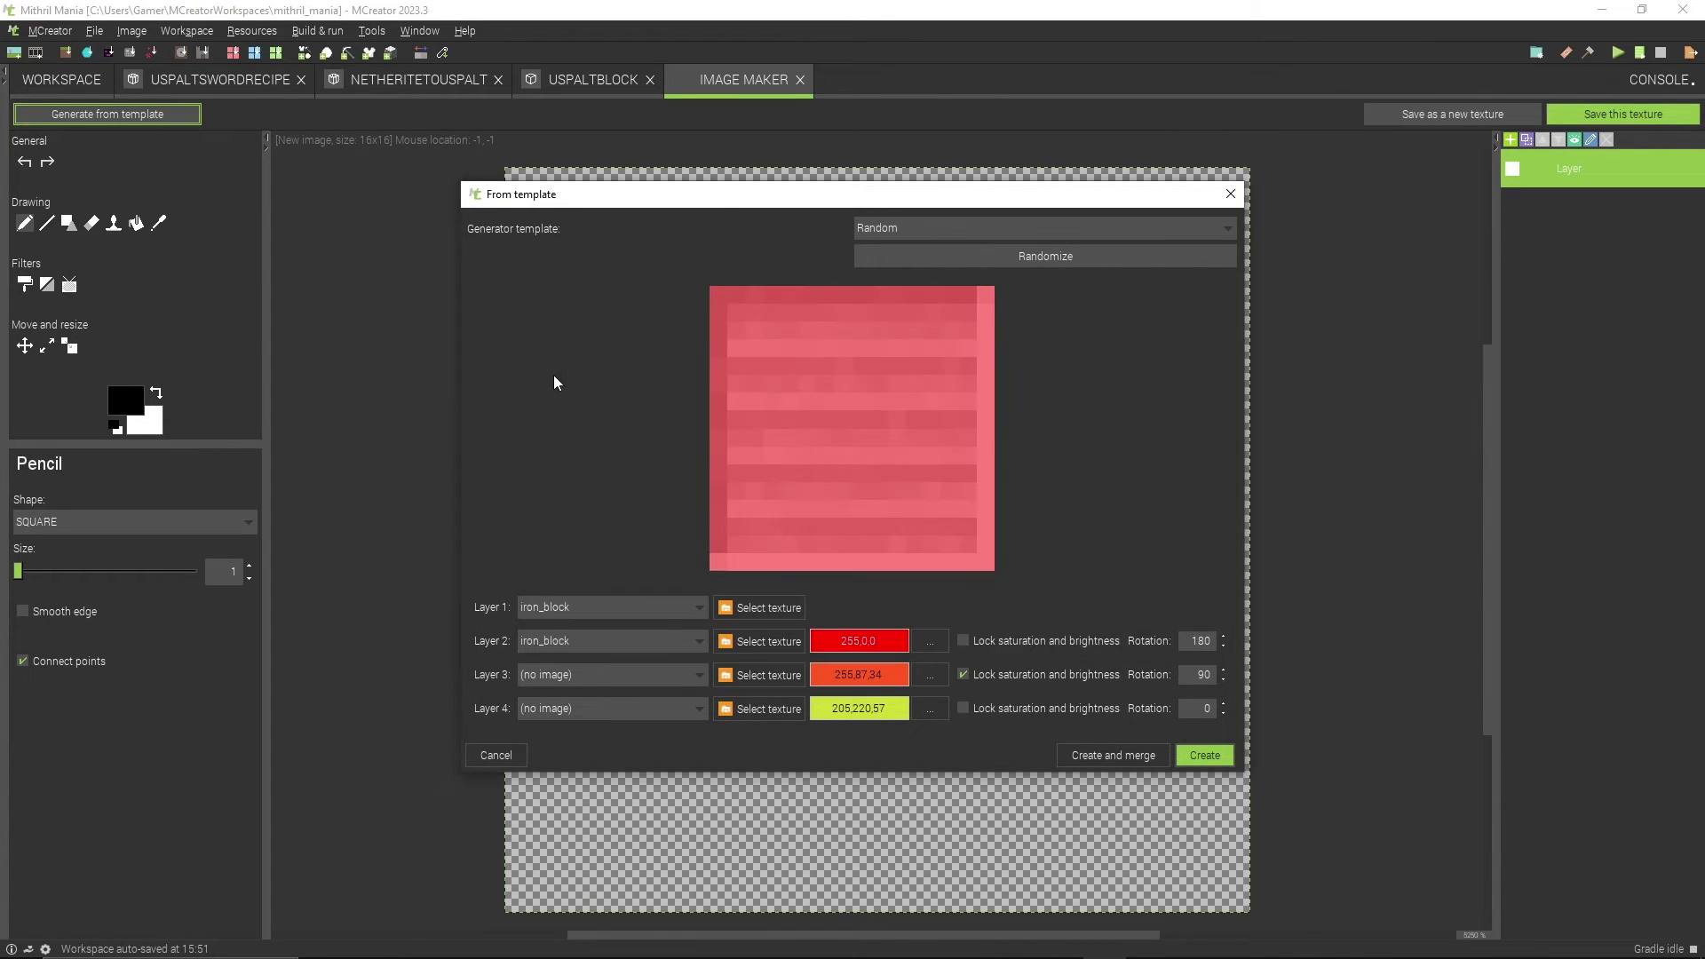
{"action": "double_click", "coordinate": [1215, 640]}
{"action": "type", "text": "0"}
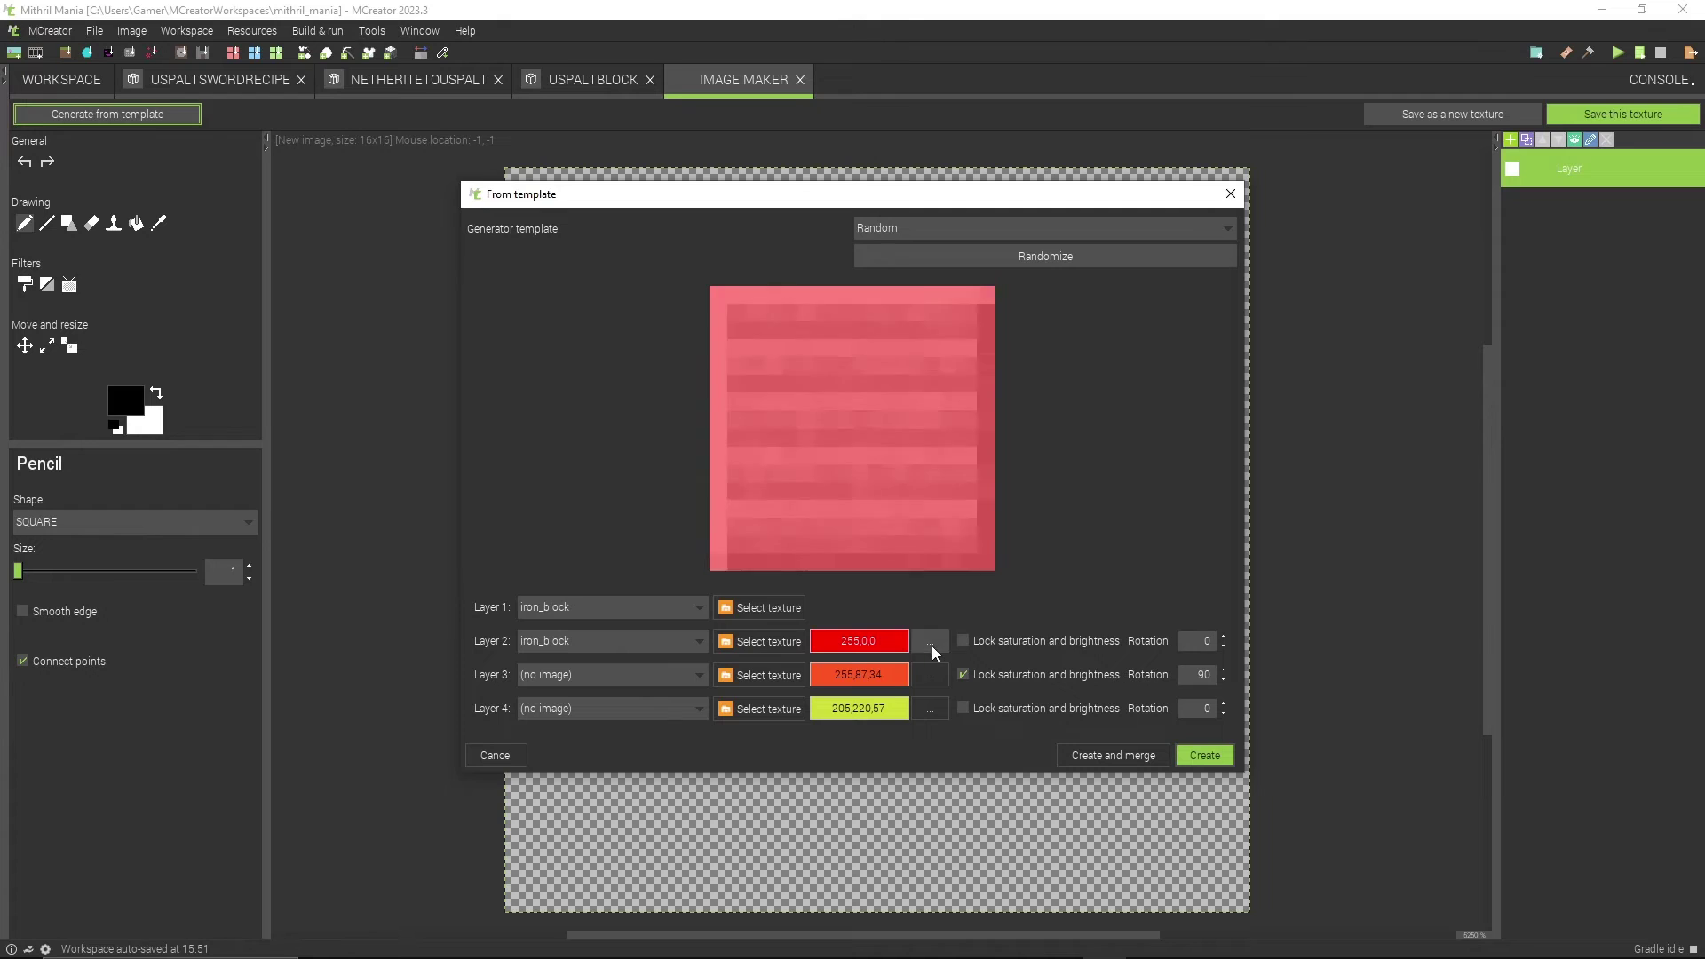
Step: Color Layer 2 purple (198,0,217), lock its saturation and brightness, and create the texture as a merged layer
{"action": "left_click", "coordinate": [931, 647]}
{"action": "left_click_drag", "start_coordinate": [772, 409], "coordinate": [758, 393]}
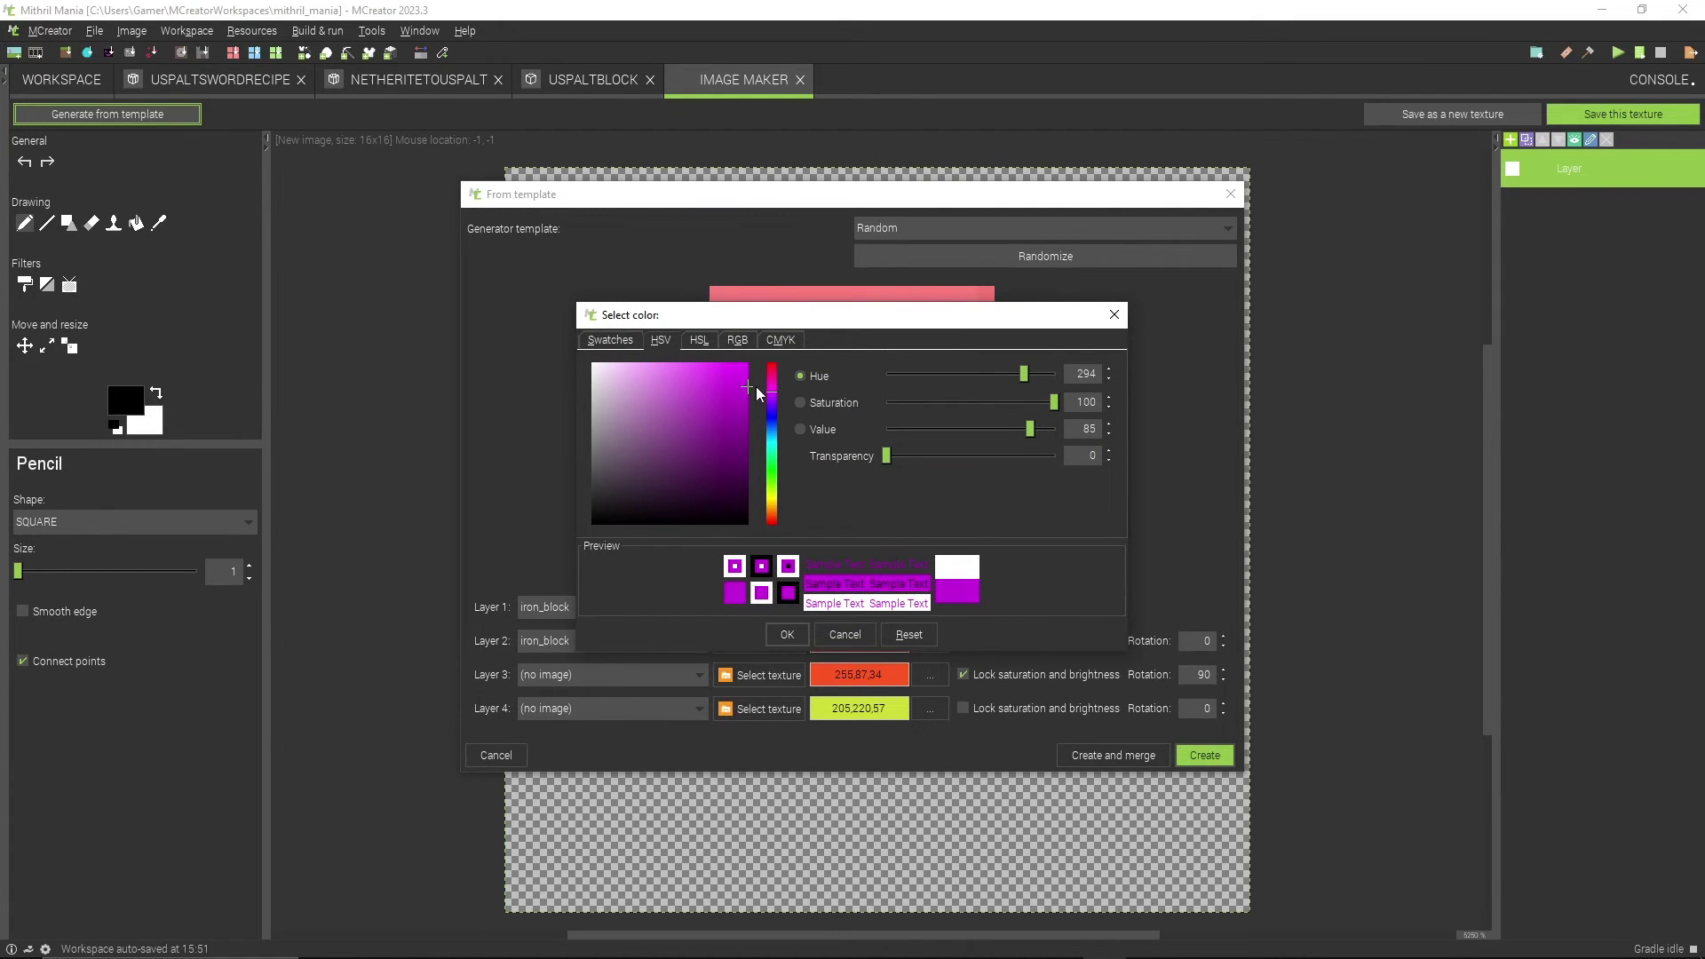
{"action": "left_click", "coordinate": [787, 634]}
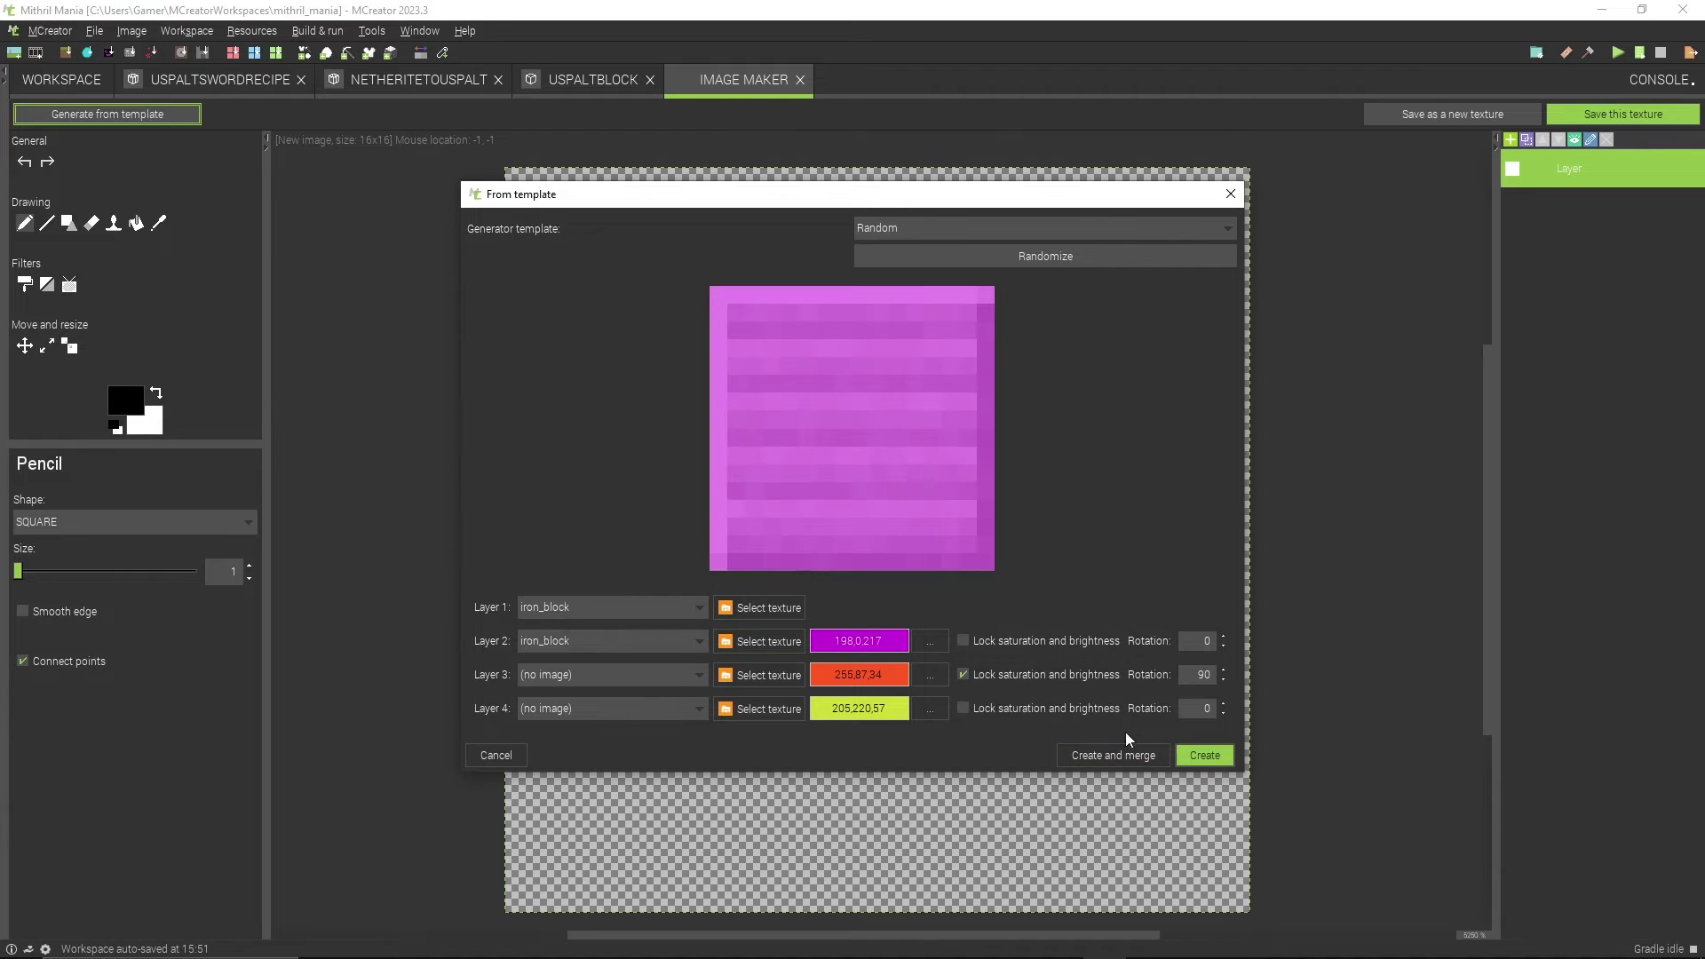
{"action": "left_click", "coordinate": [984, 636]}
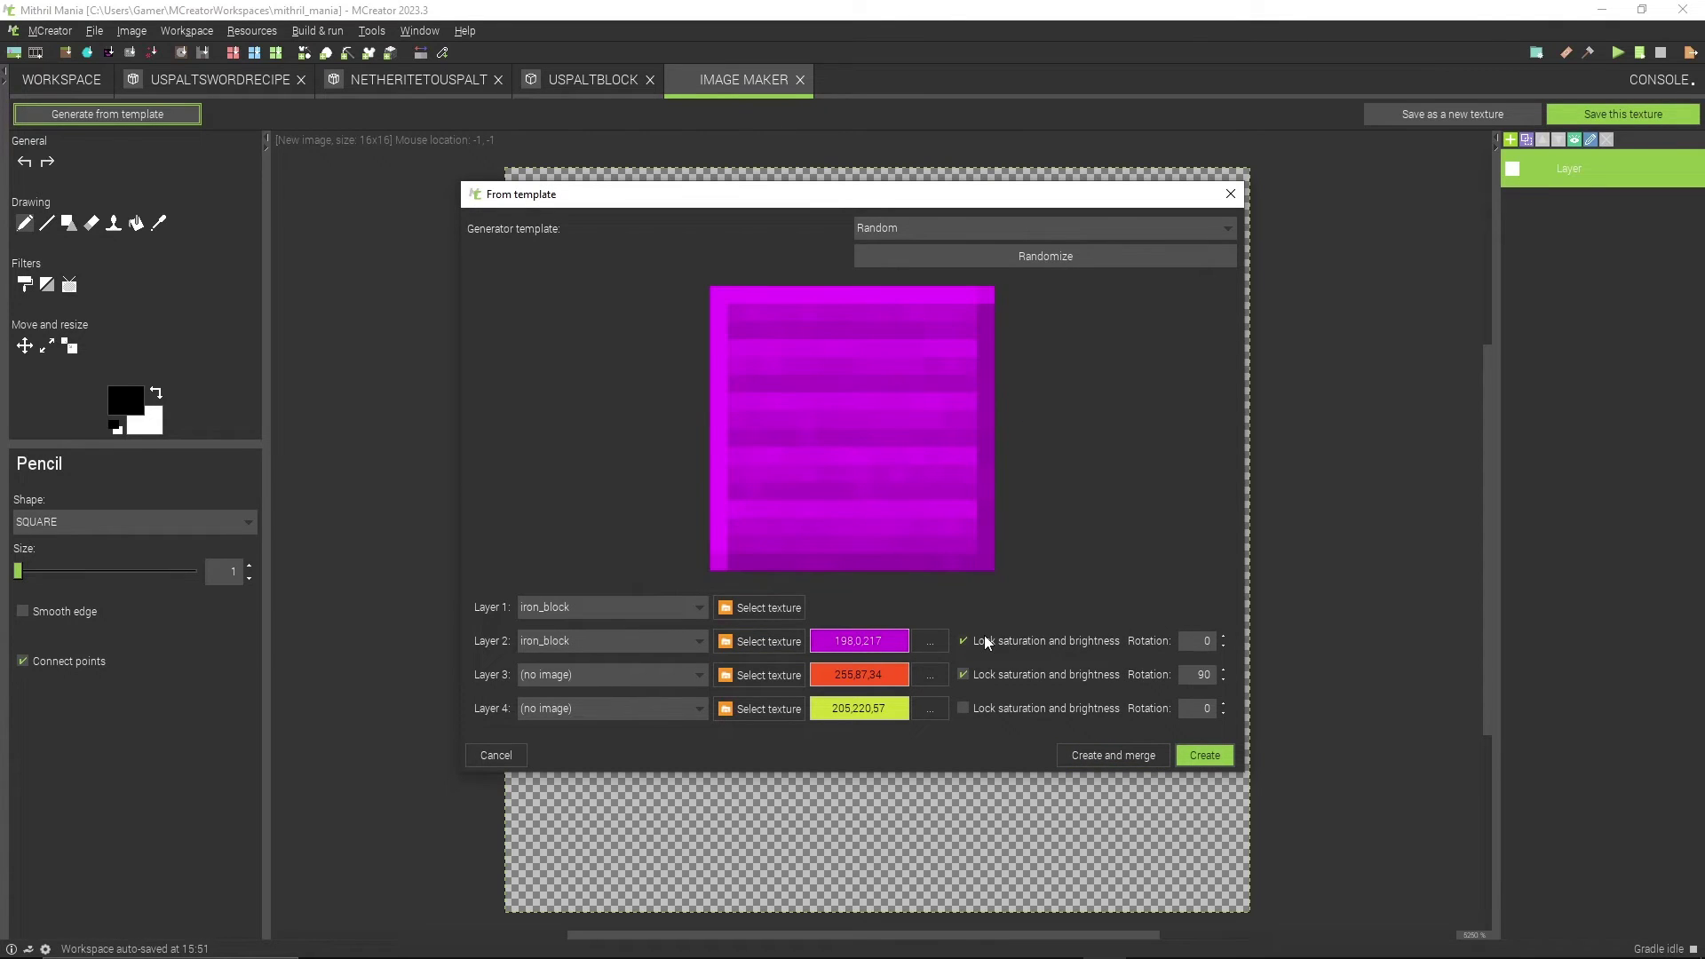
{"action": "left_click", "coordinate": [1134, 752]}
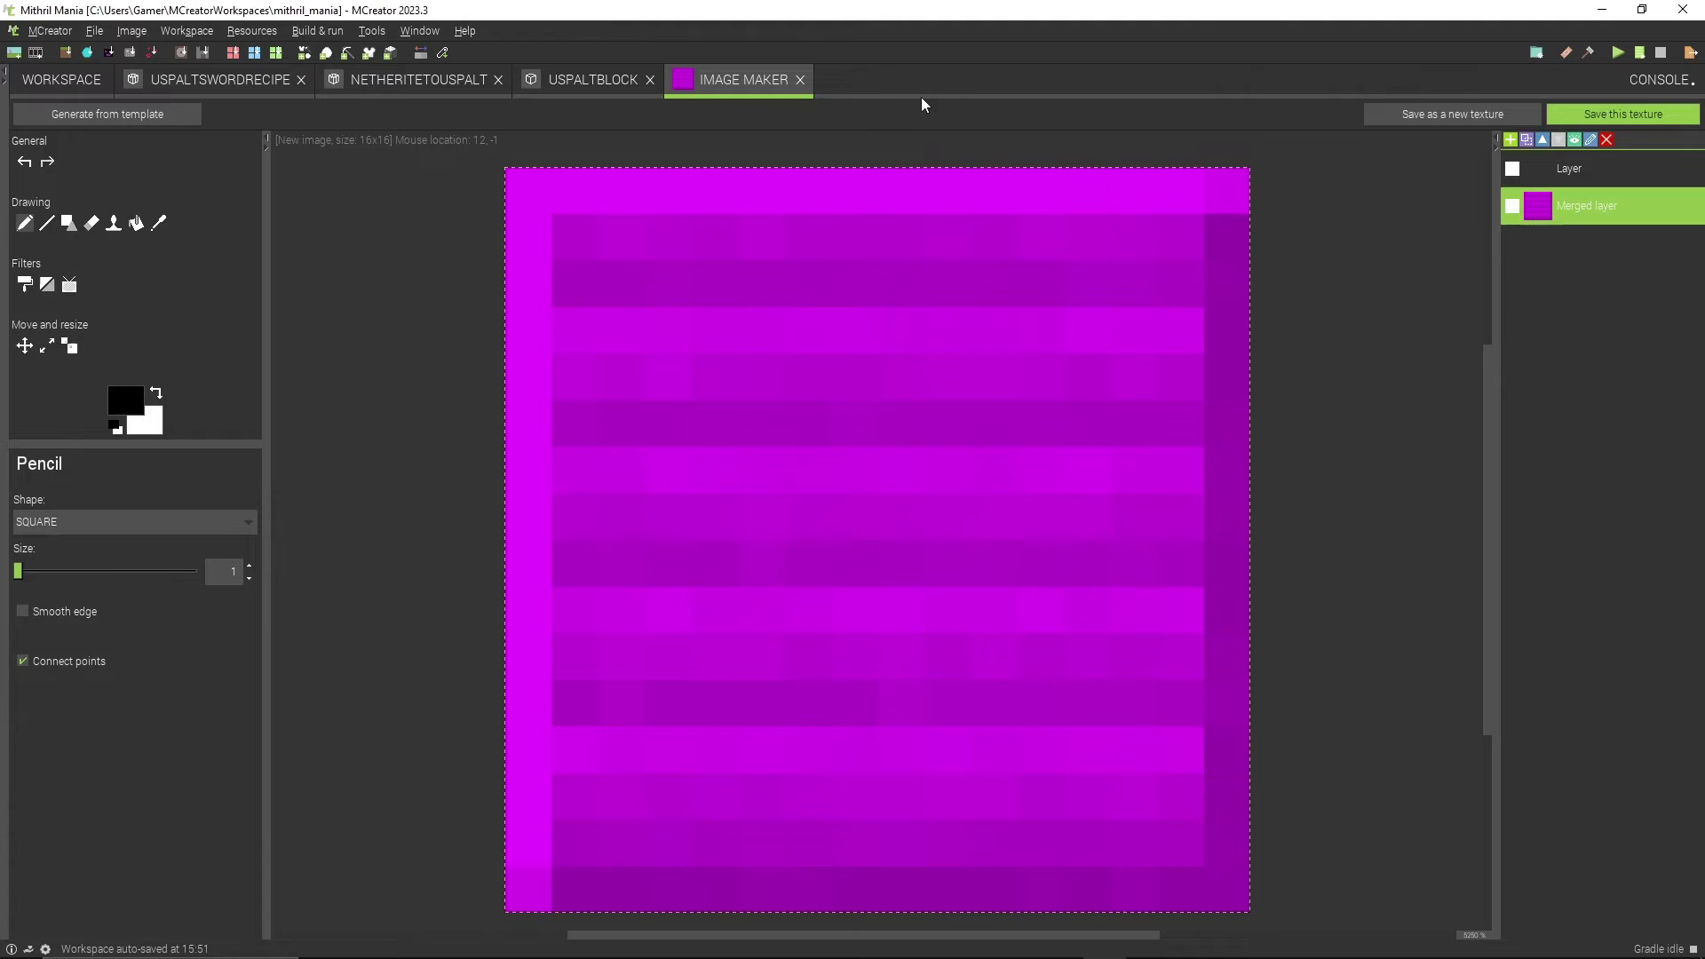
Step: Save the image as a block texture named uspalt_block and close the image editor
{"action": "left_click", "coordinate": [1619, 115]}
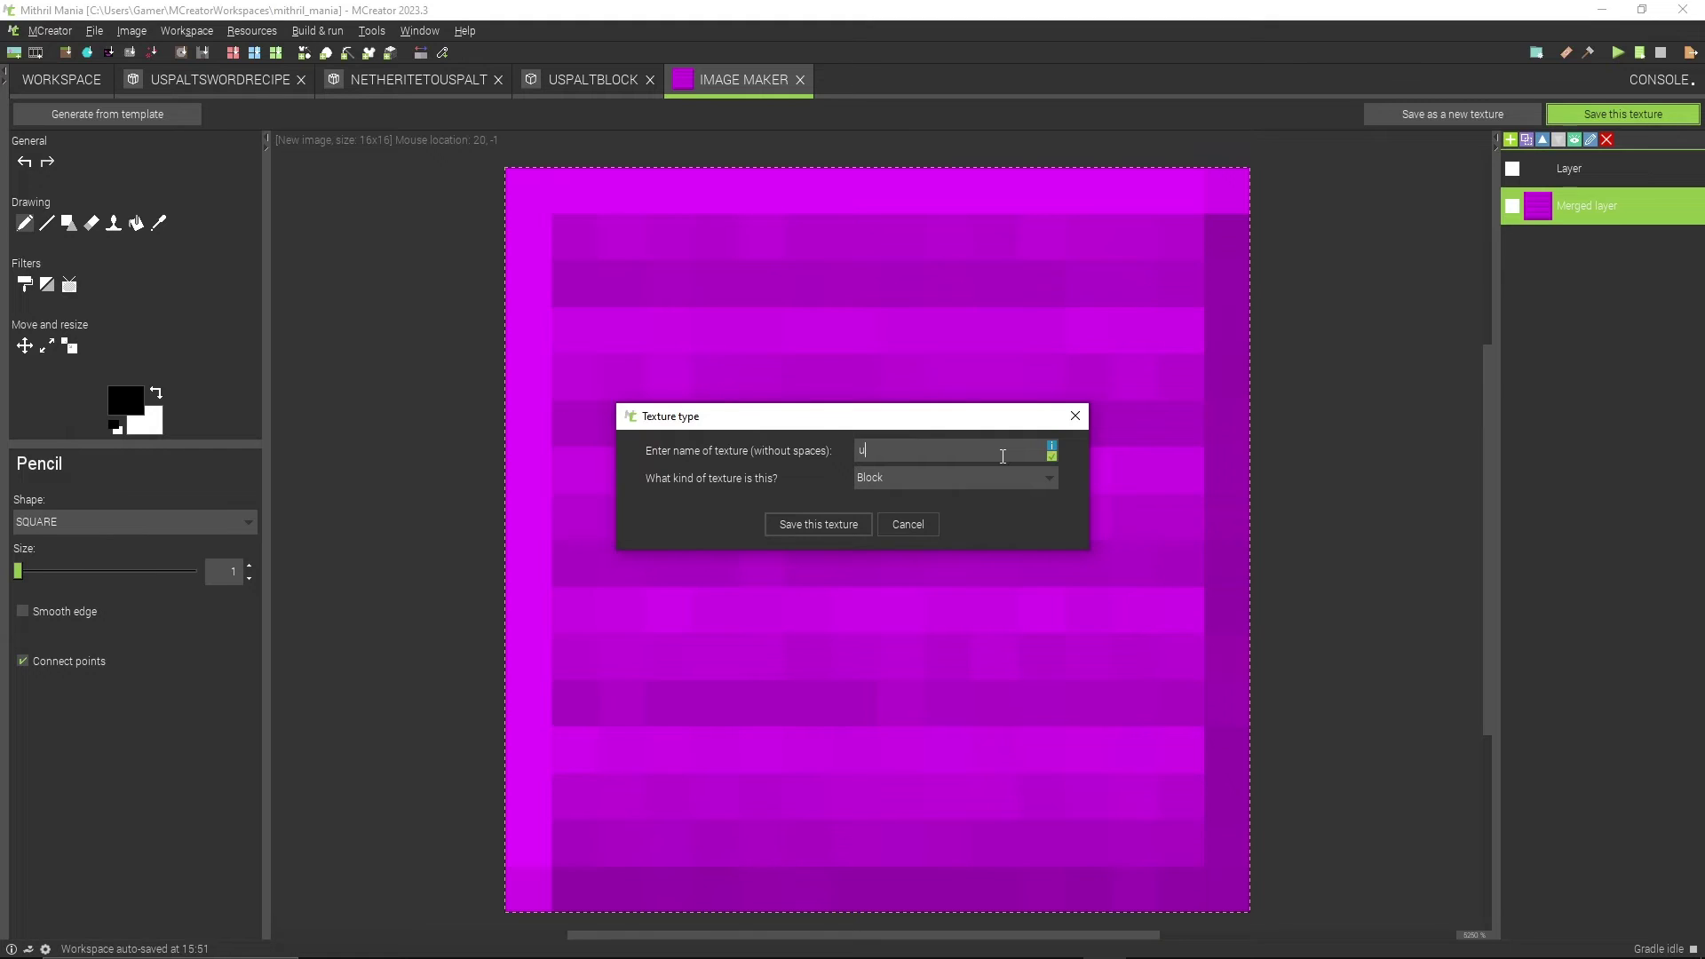
{"action": "type", "text": "uspl"}
{"action": "type", "text": "alt_"}
{"action": "type", "text": "block"}
{"action": "left_click", "coordinate": [804, 527]}
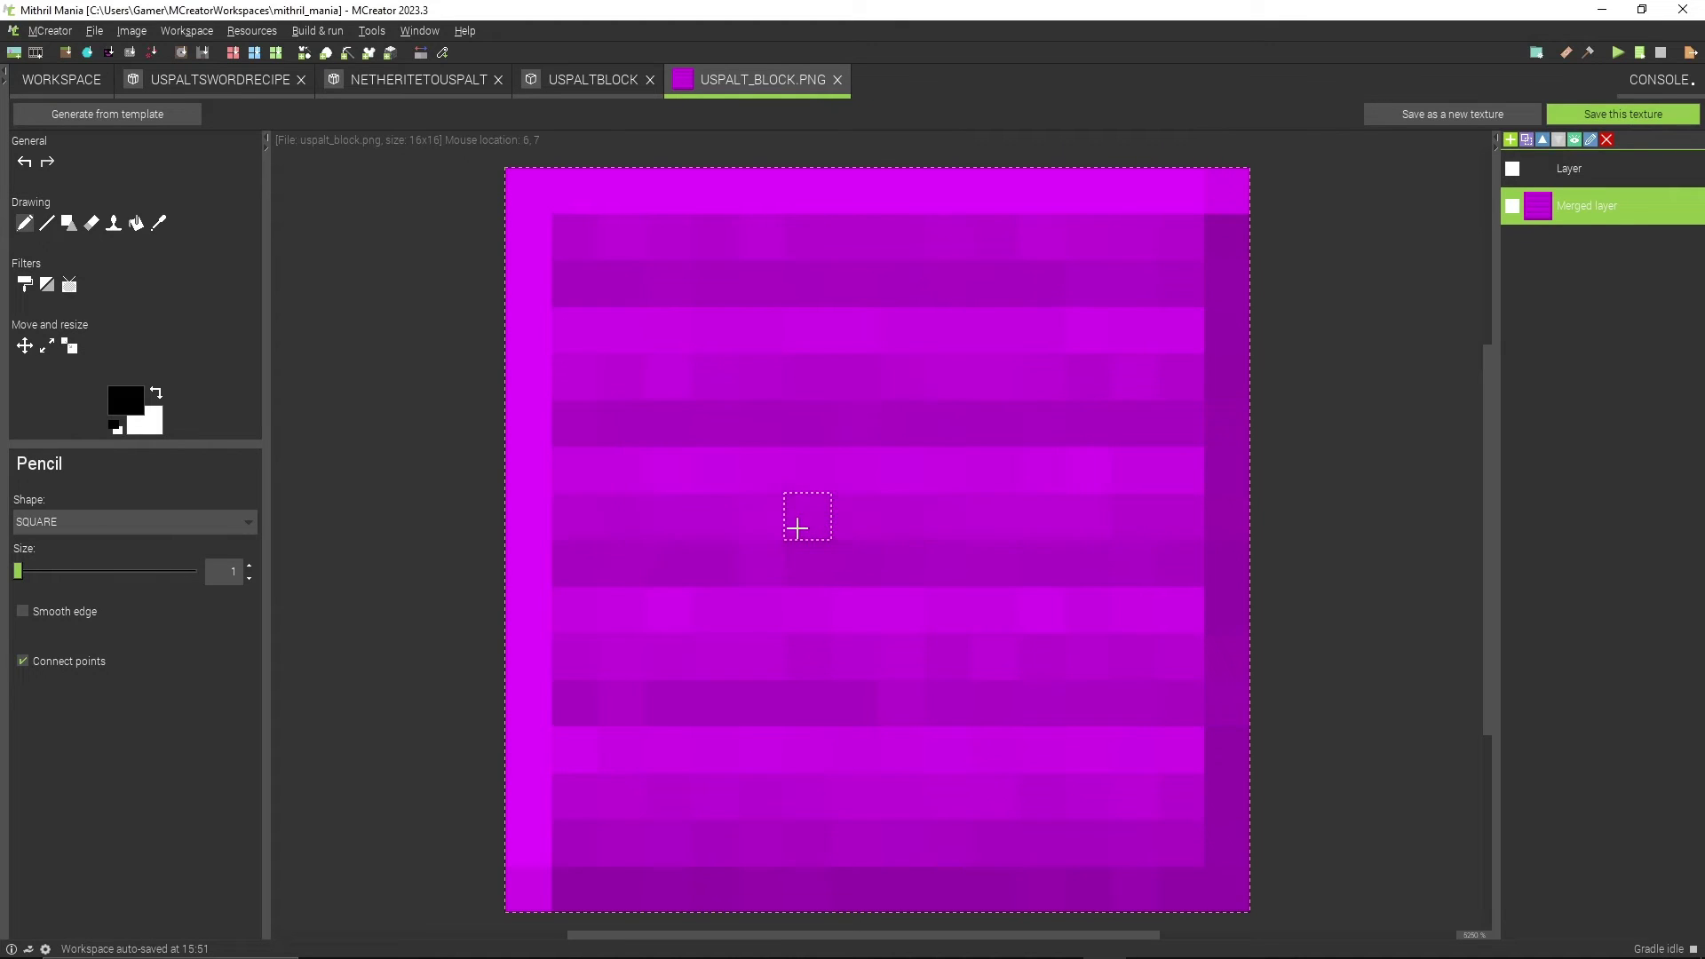
{"action": "left_click", "coordinate": [837, 80]}
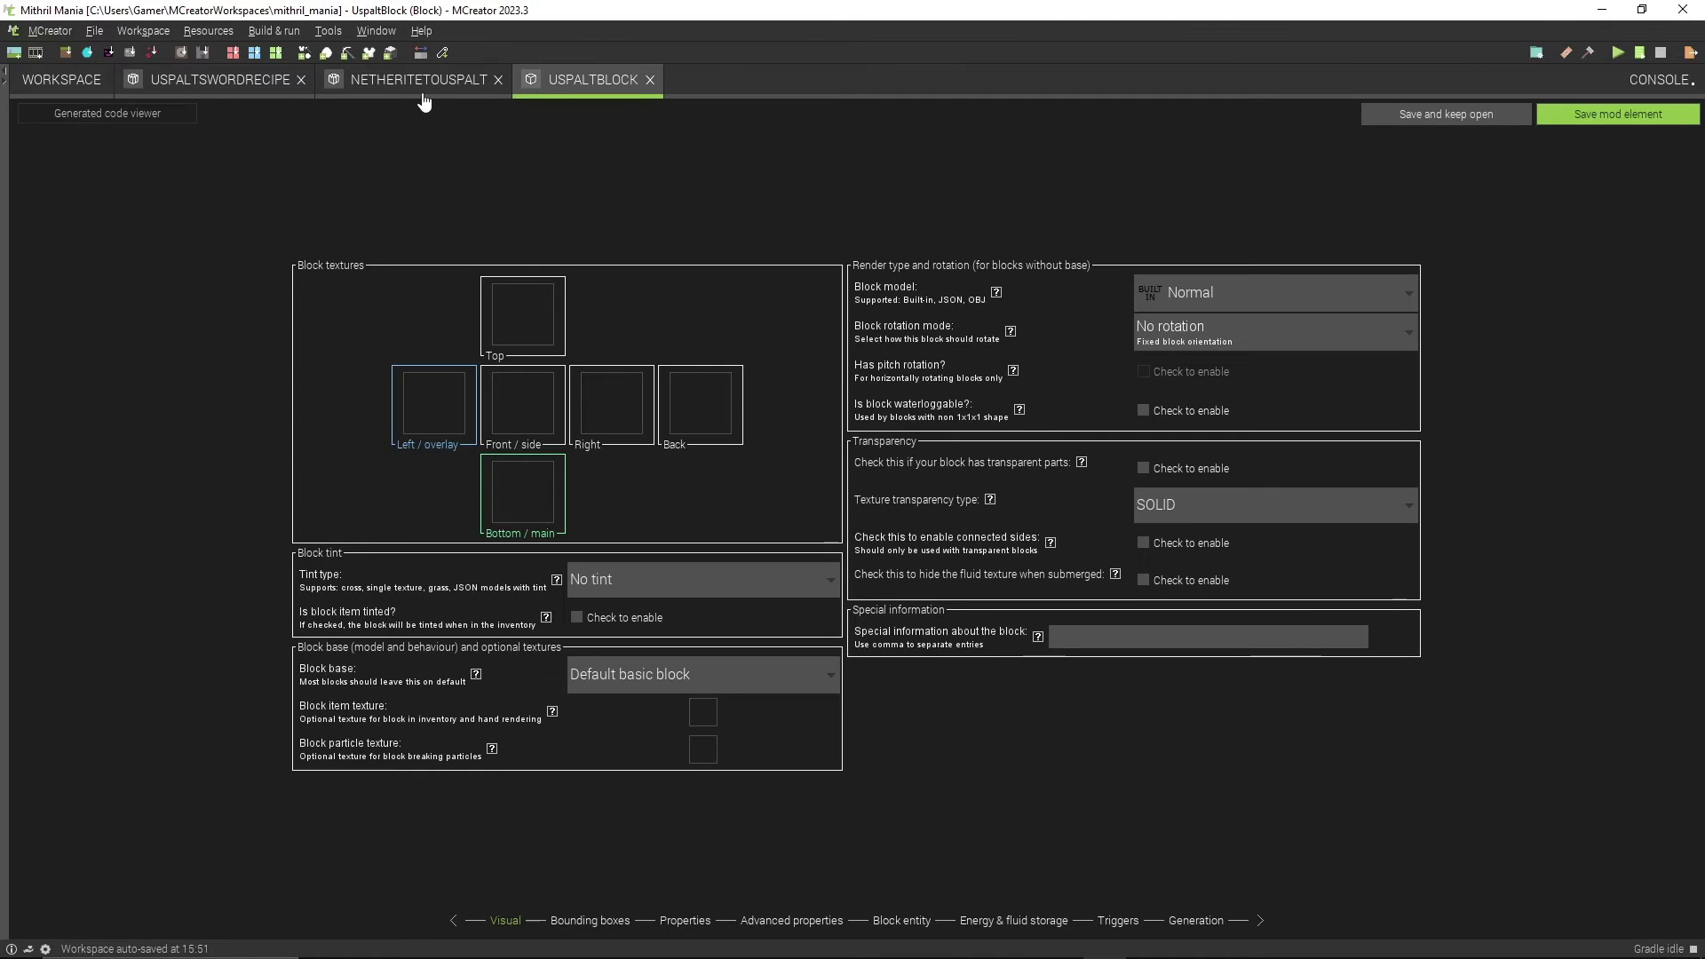
Step: Set the block model to Single texture and assign the purple uspalt_block texture to the main face
{"action": "left_click", "coordinate": [1272, 307]}
{"action": "left_click", "coordinate": [1257, 352]}
{"action": "left_click", "coordinate": [536, 510]}
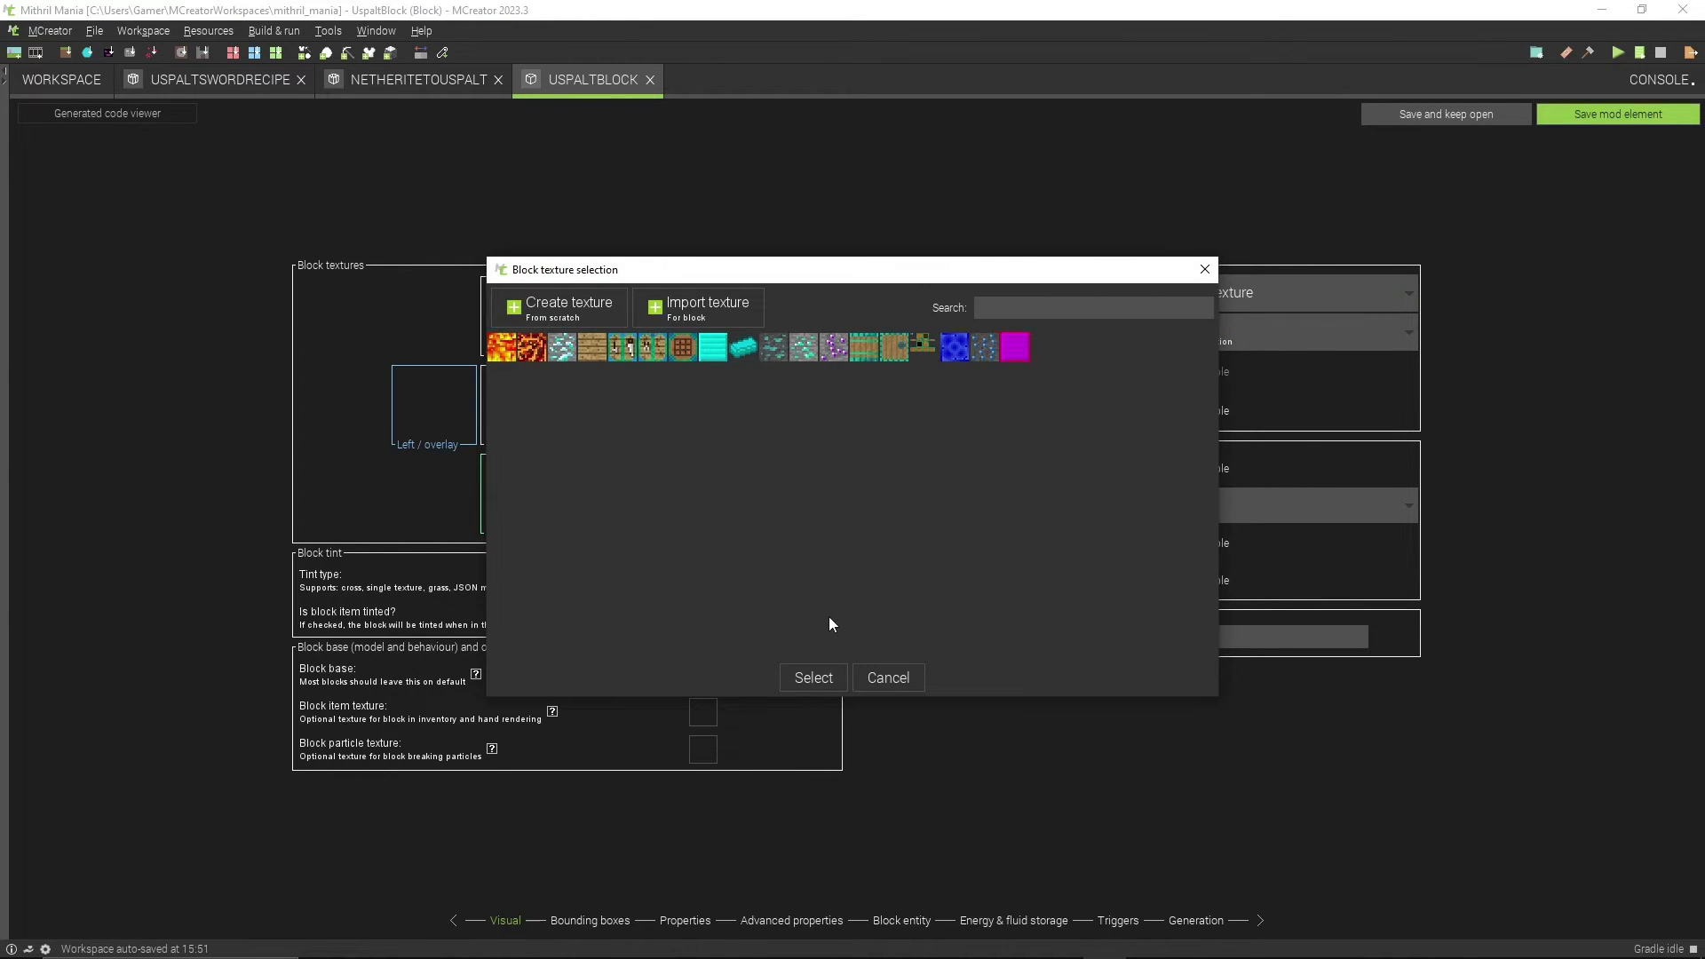
{"action": "left_click", "coordinate": [814, 678]}
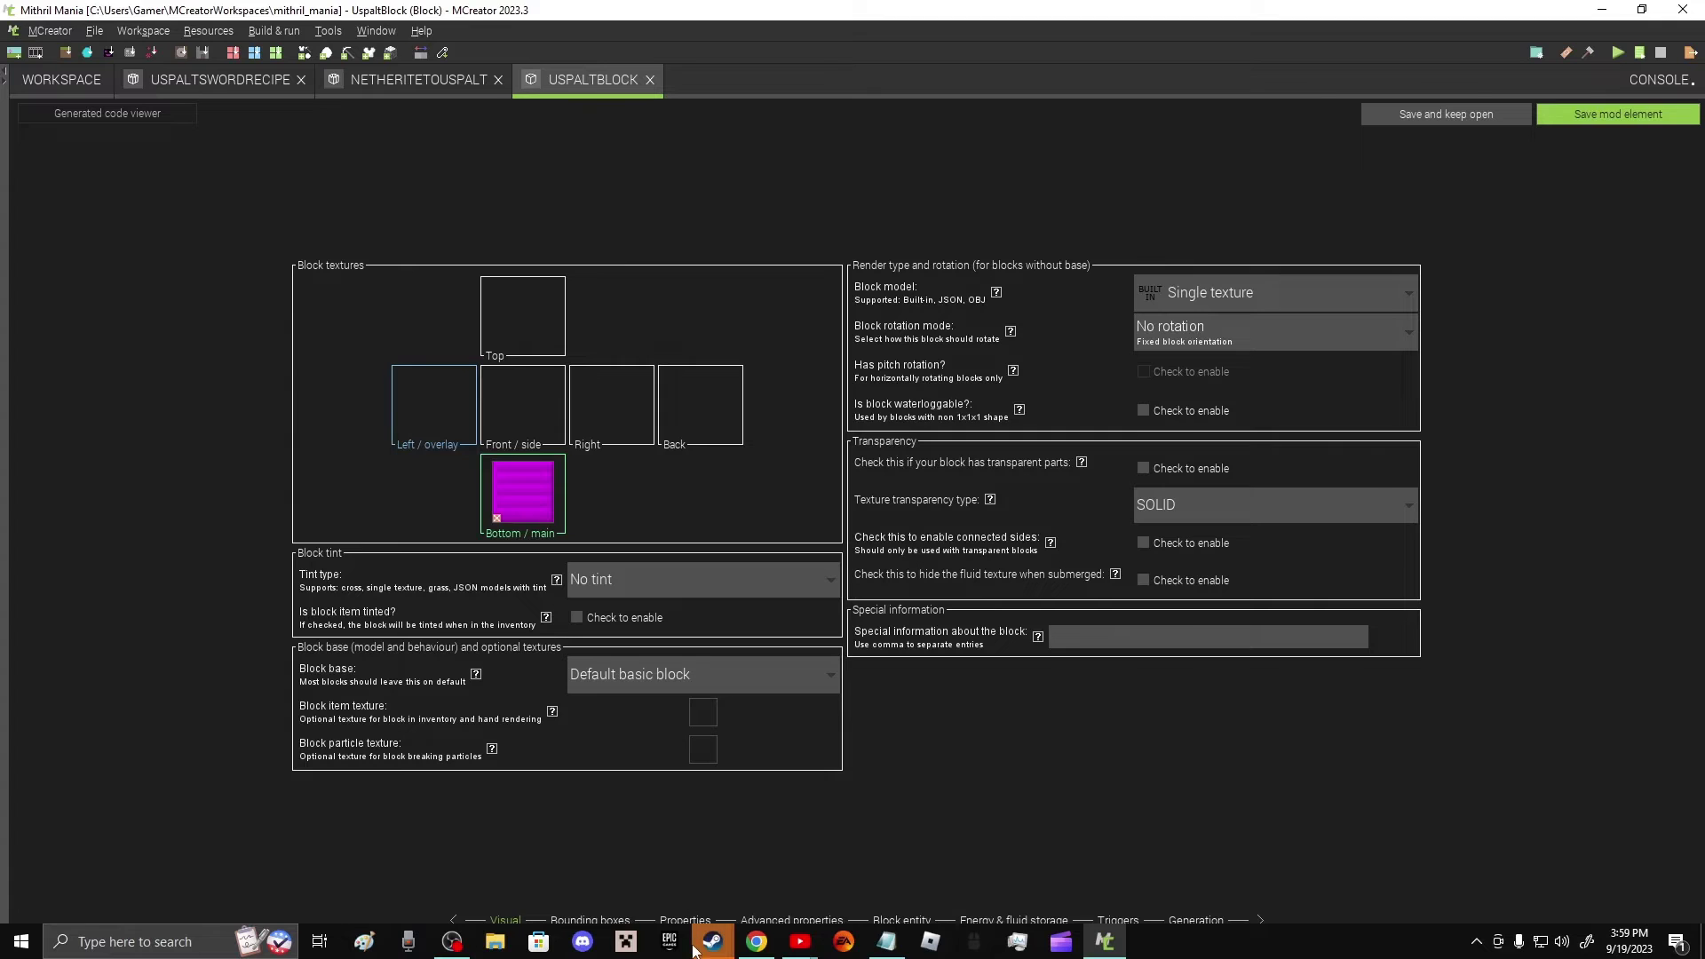
Step: Switch to the Steam chat window to check the latest message, and return to MCreator
{"action": "mouse_move", "coordinate": [706, 953]}
{"action": "left_click", "coordinate": [827, 878]}
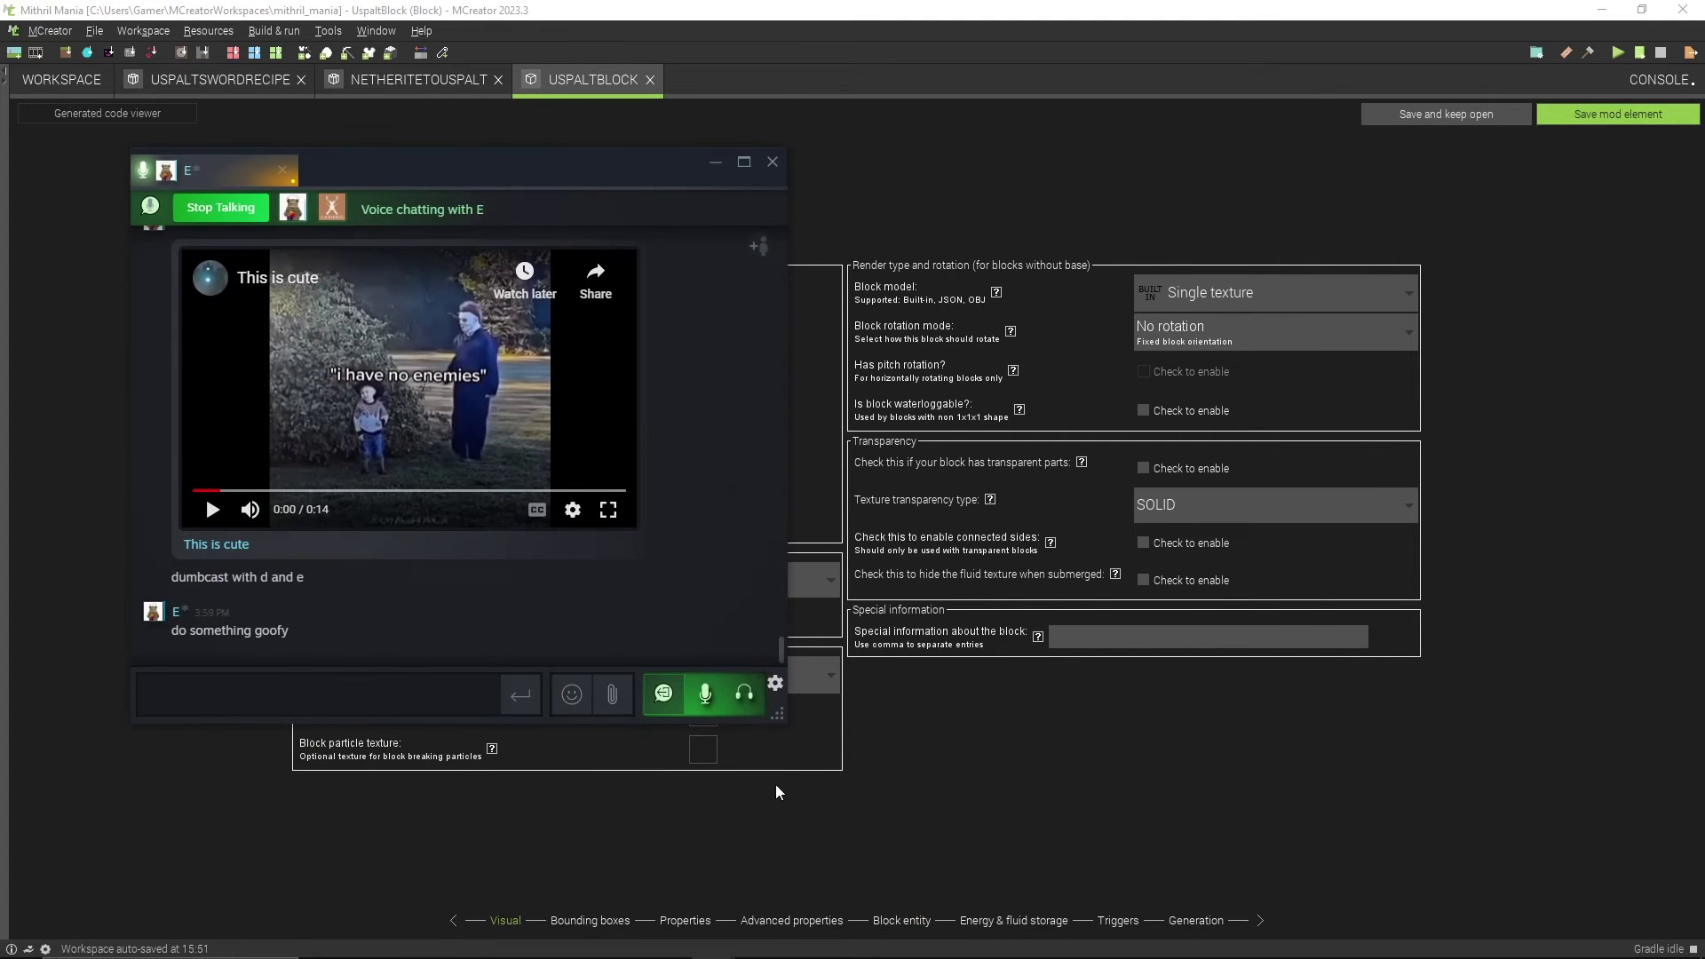
{"action": "left_click", "coordinate": [312, 835]}
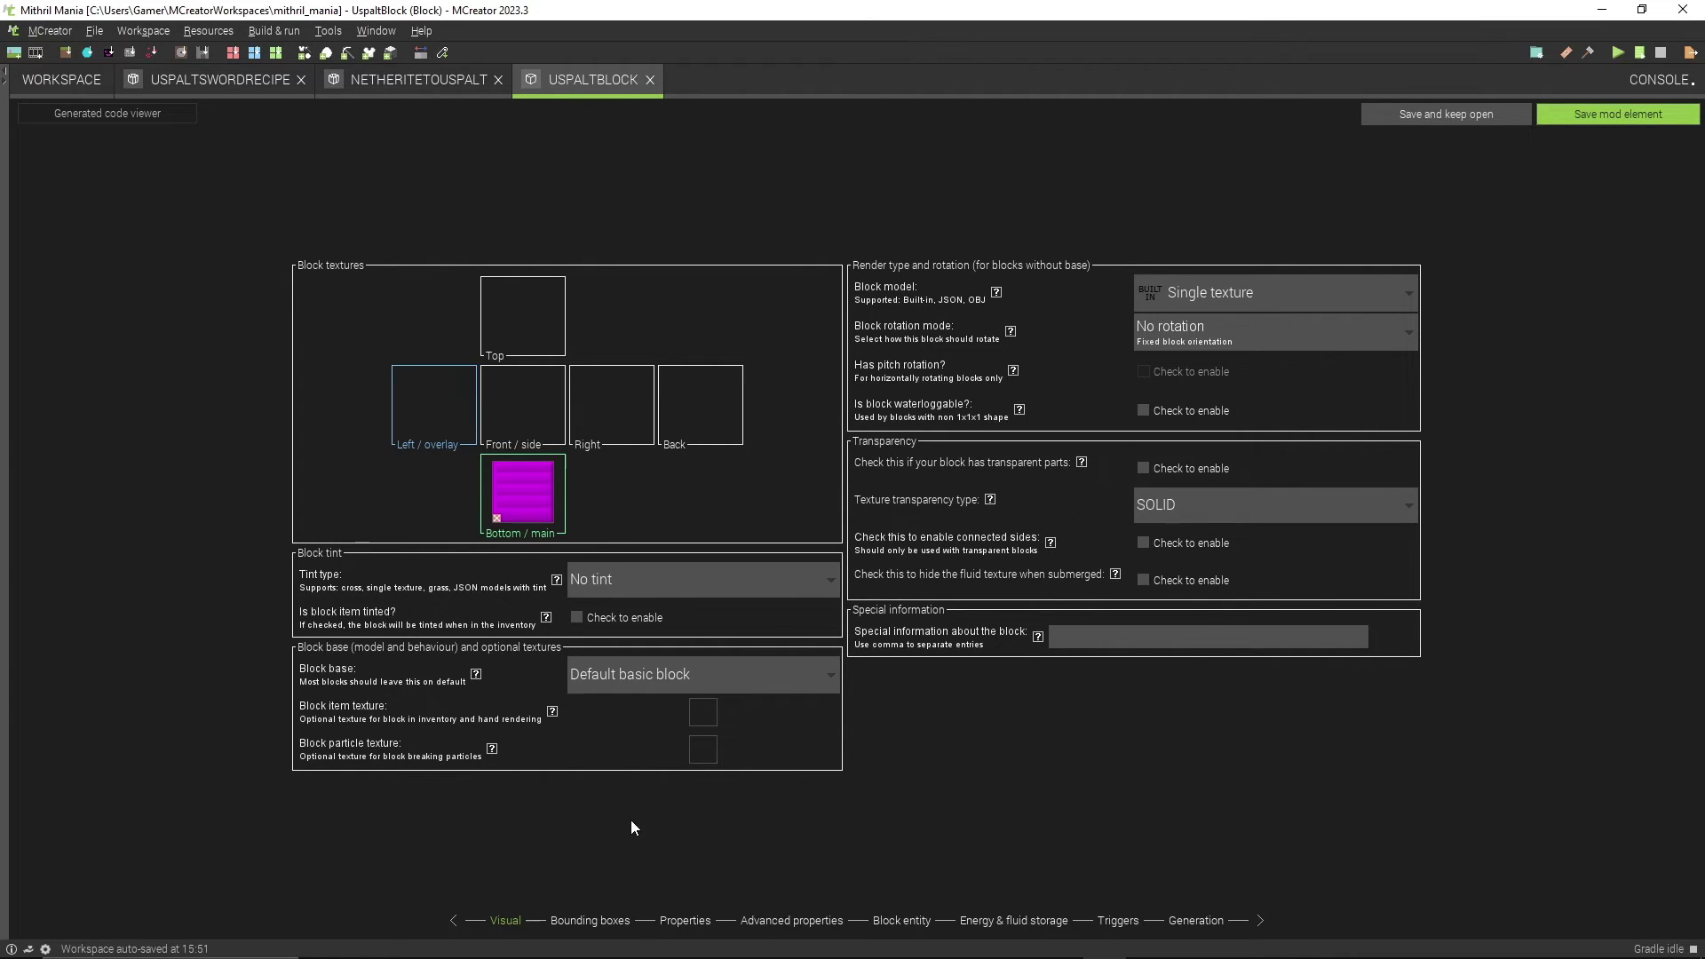
Step: In the block's properties, set the material to IRON, the creative inventory tab to Uspalt Mania, and the vanilla sound set to METAL
{"action": "left_click", "coordinate": [605, 925]}
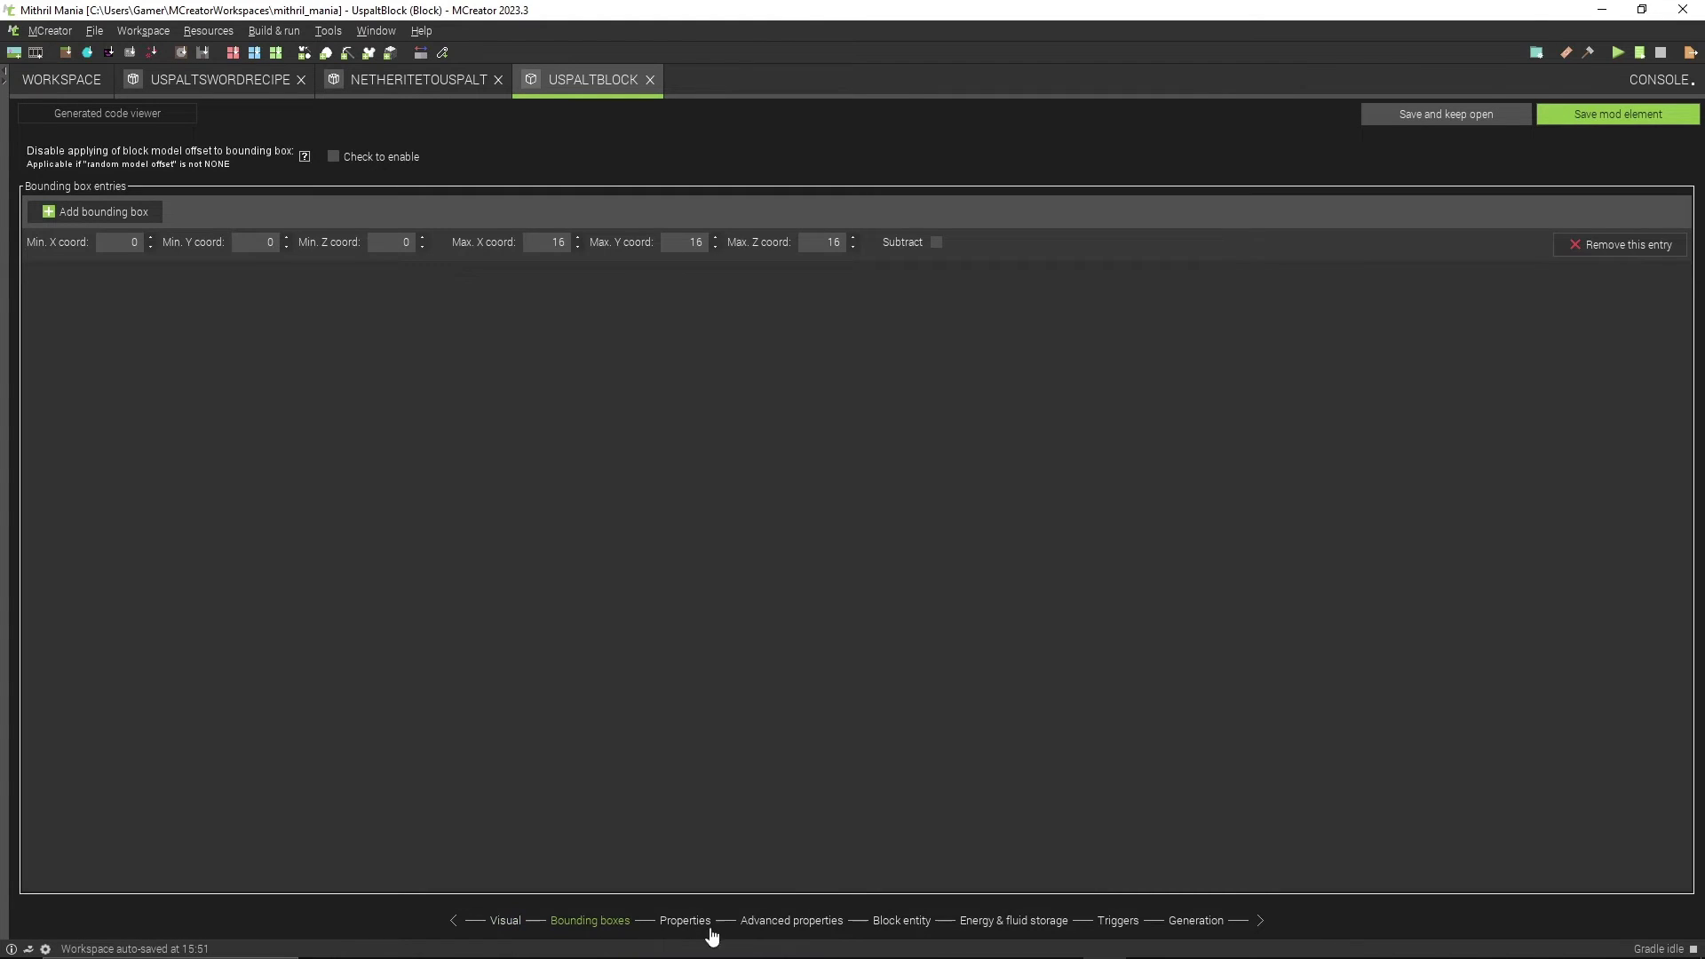
{"action": "left_click", "coordinate": [697, 923]}
{"action": "left_click", "coordinate": [677, 308]}
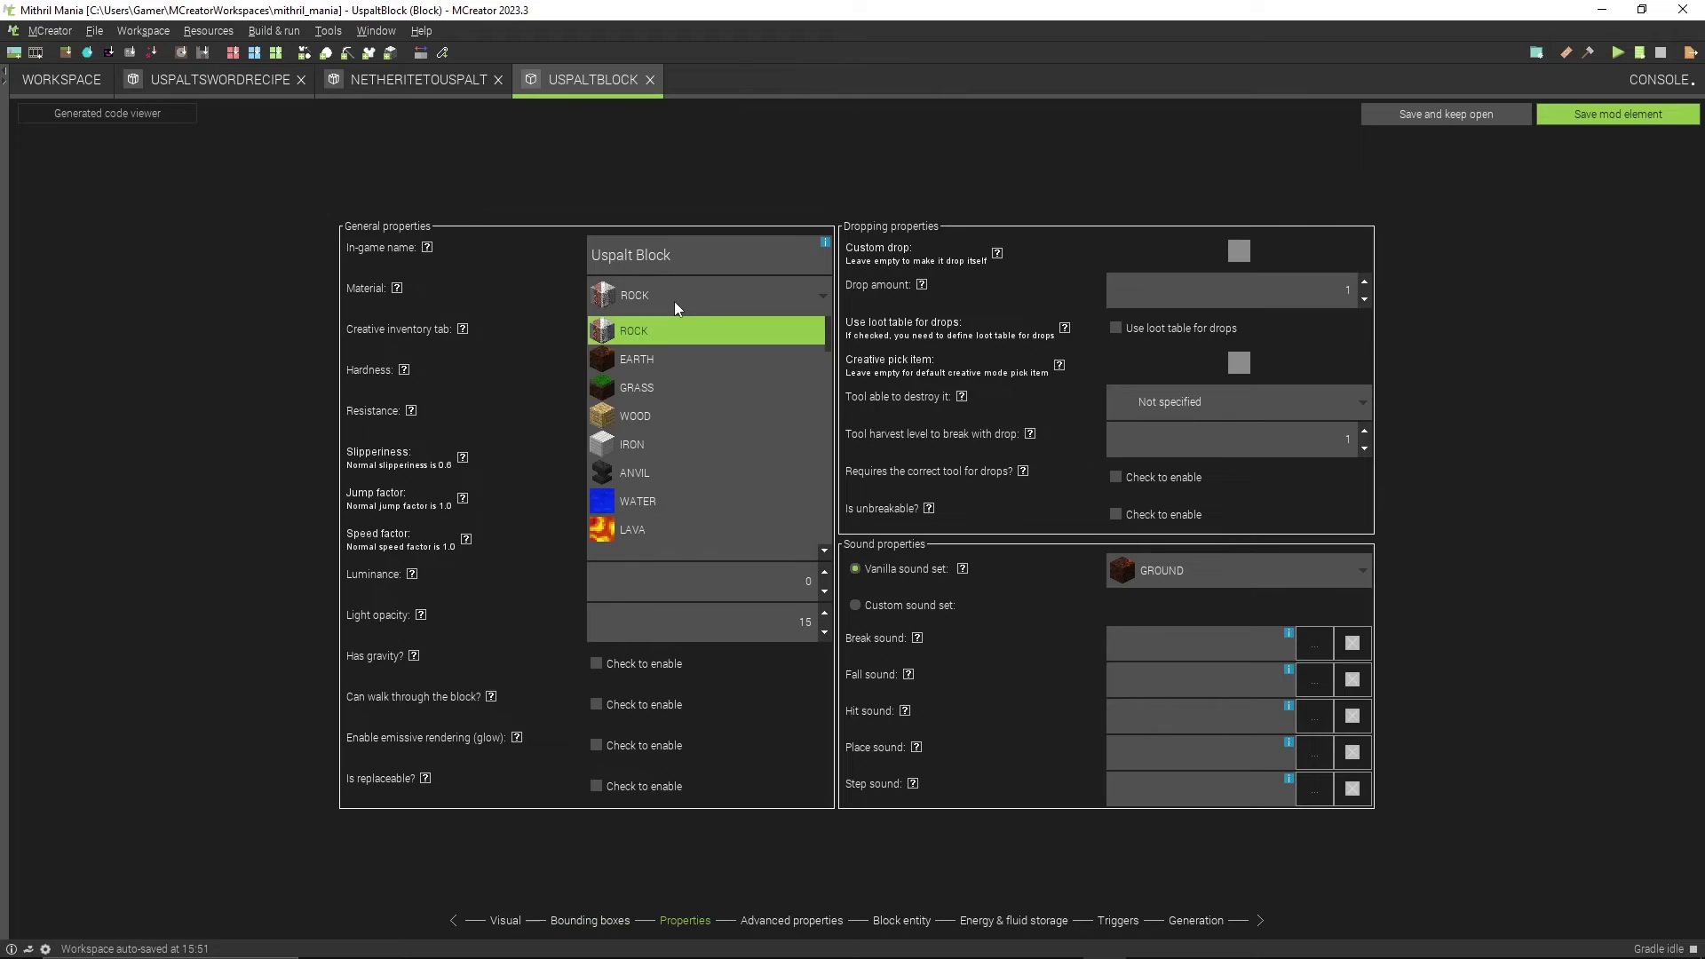
{"action": "left_click", "coordinate": [675, 439]}
{"action": "left_click", "coordinate": [671, 337]}
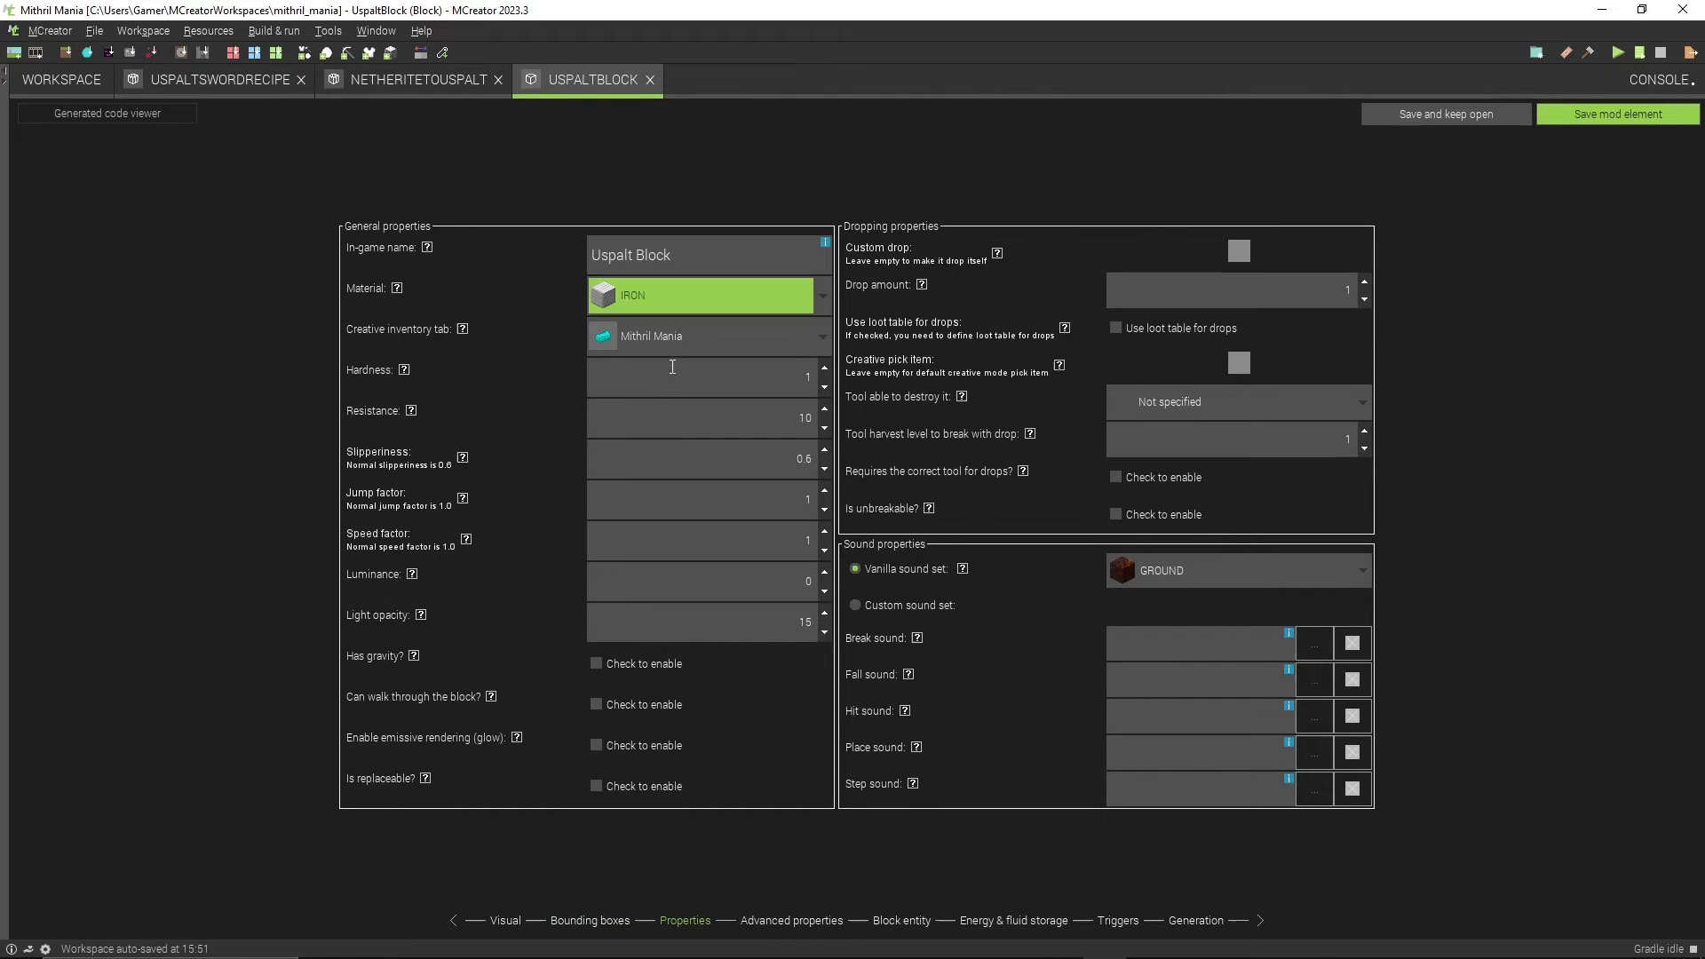
{"action": "left_click", "coordinate": [693, 480]}
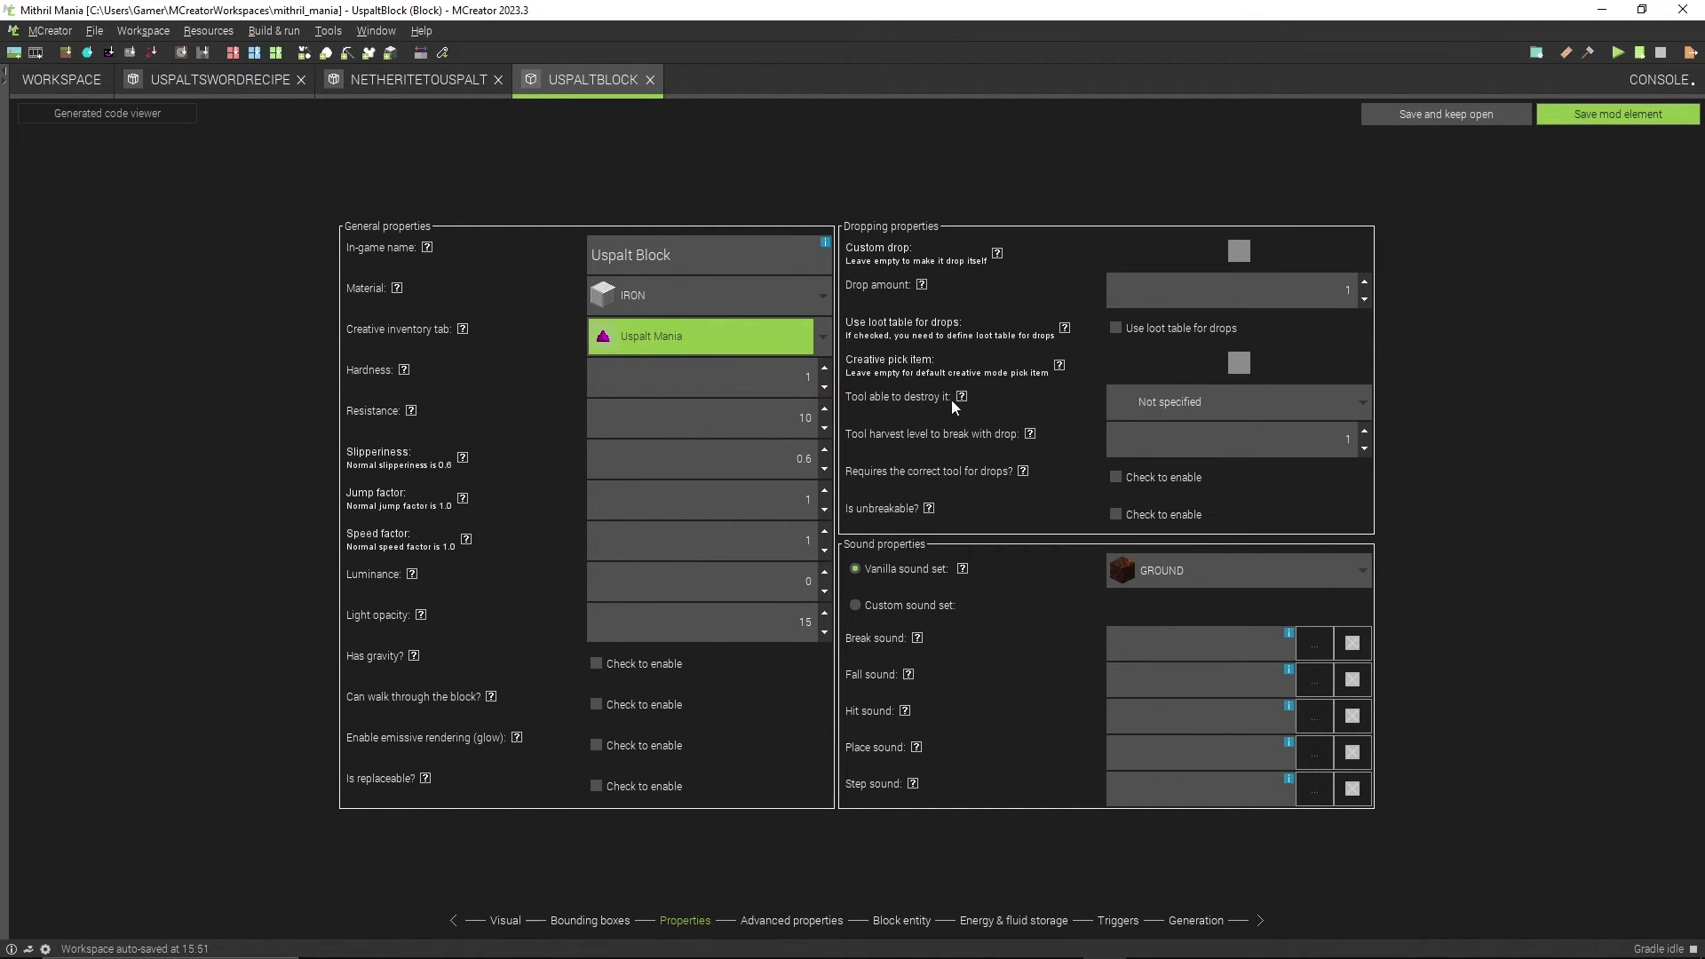
{"action": "left_click", "coordinate": [1192, 568]}
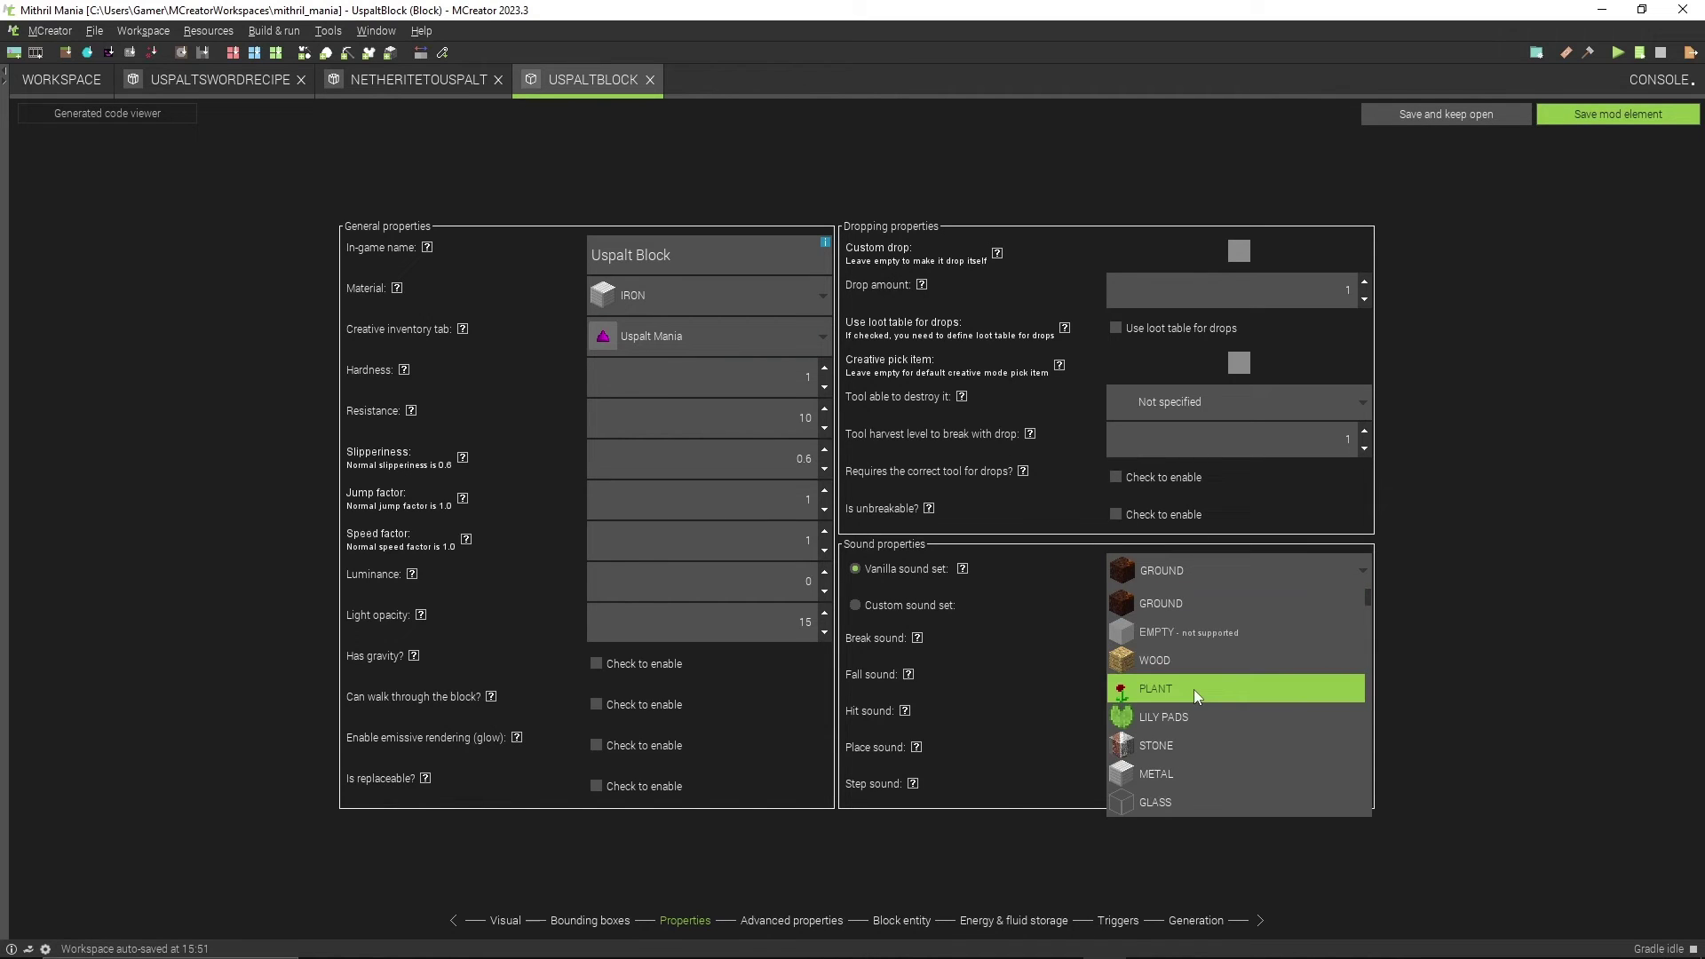
{"action": "left_click", "coordinate": [1194, 764]}
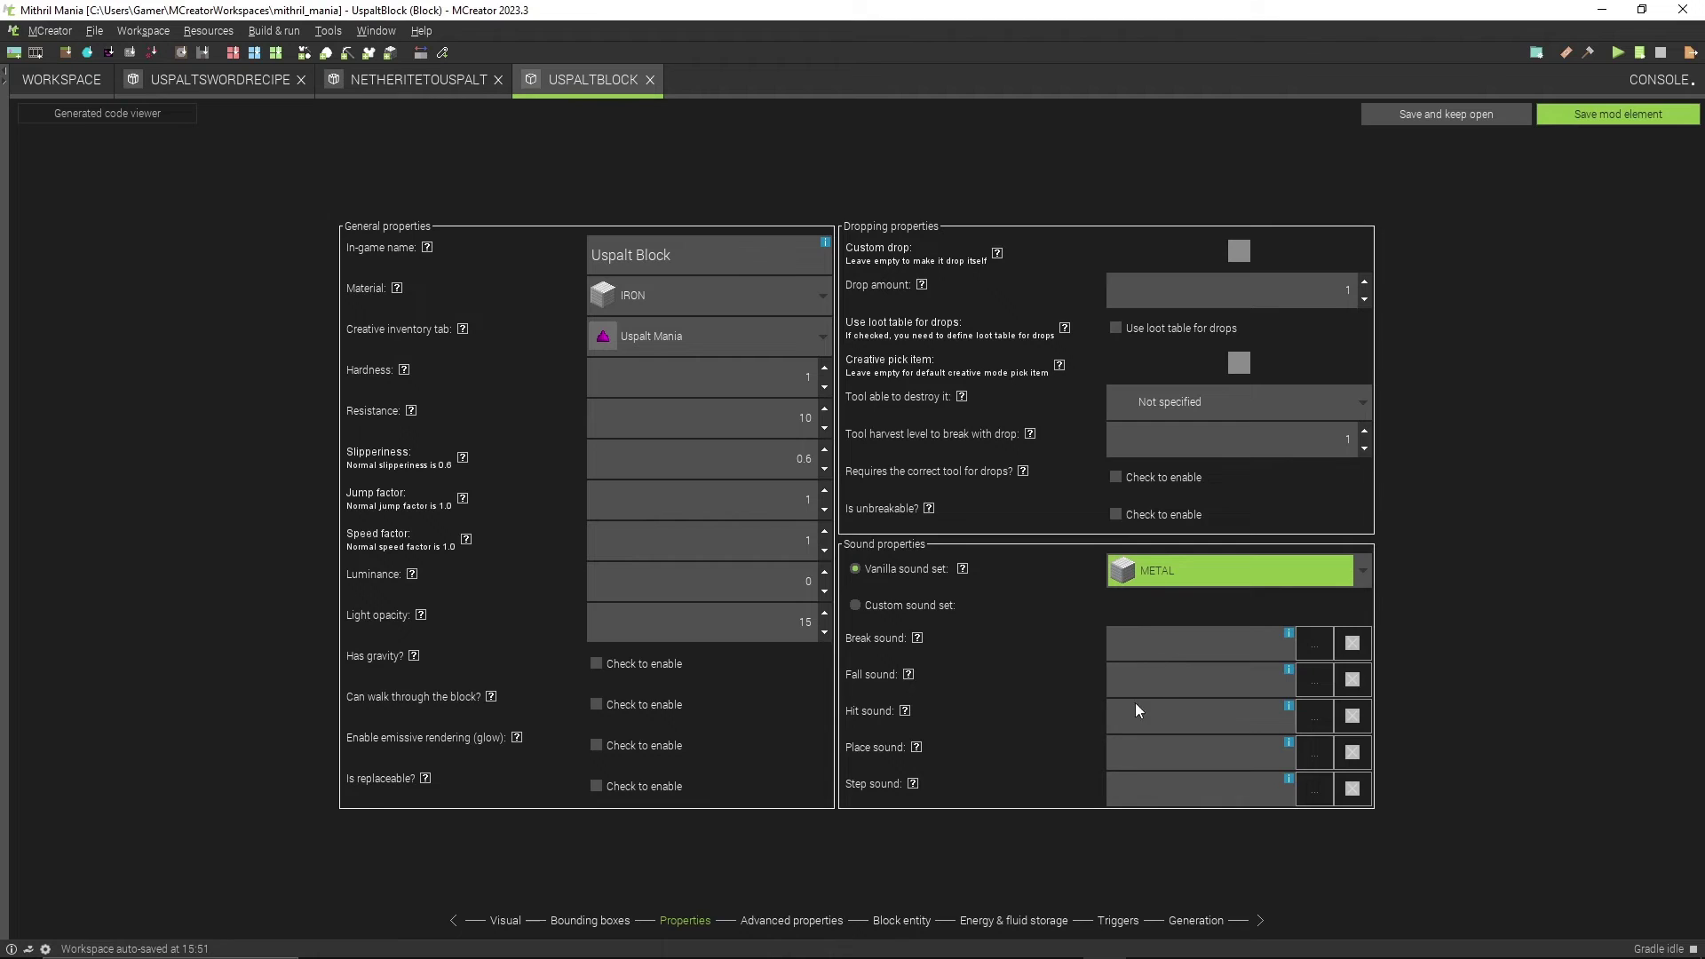
Step: Go through the block's remaining settings pages up to Generation, keeping their defaults, and save the UspaltBlock mod element
{"action": "left_click", "coordinate": [810, 921]}
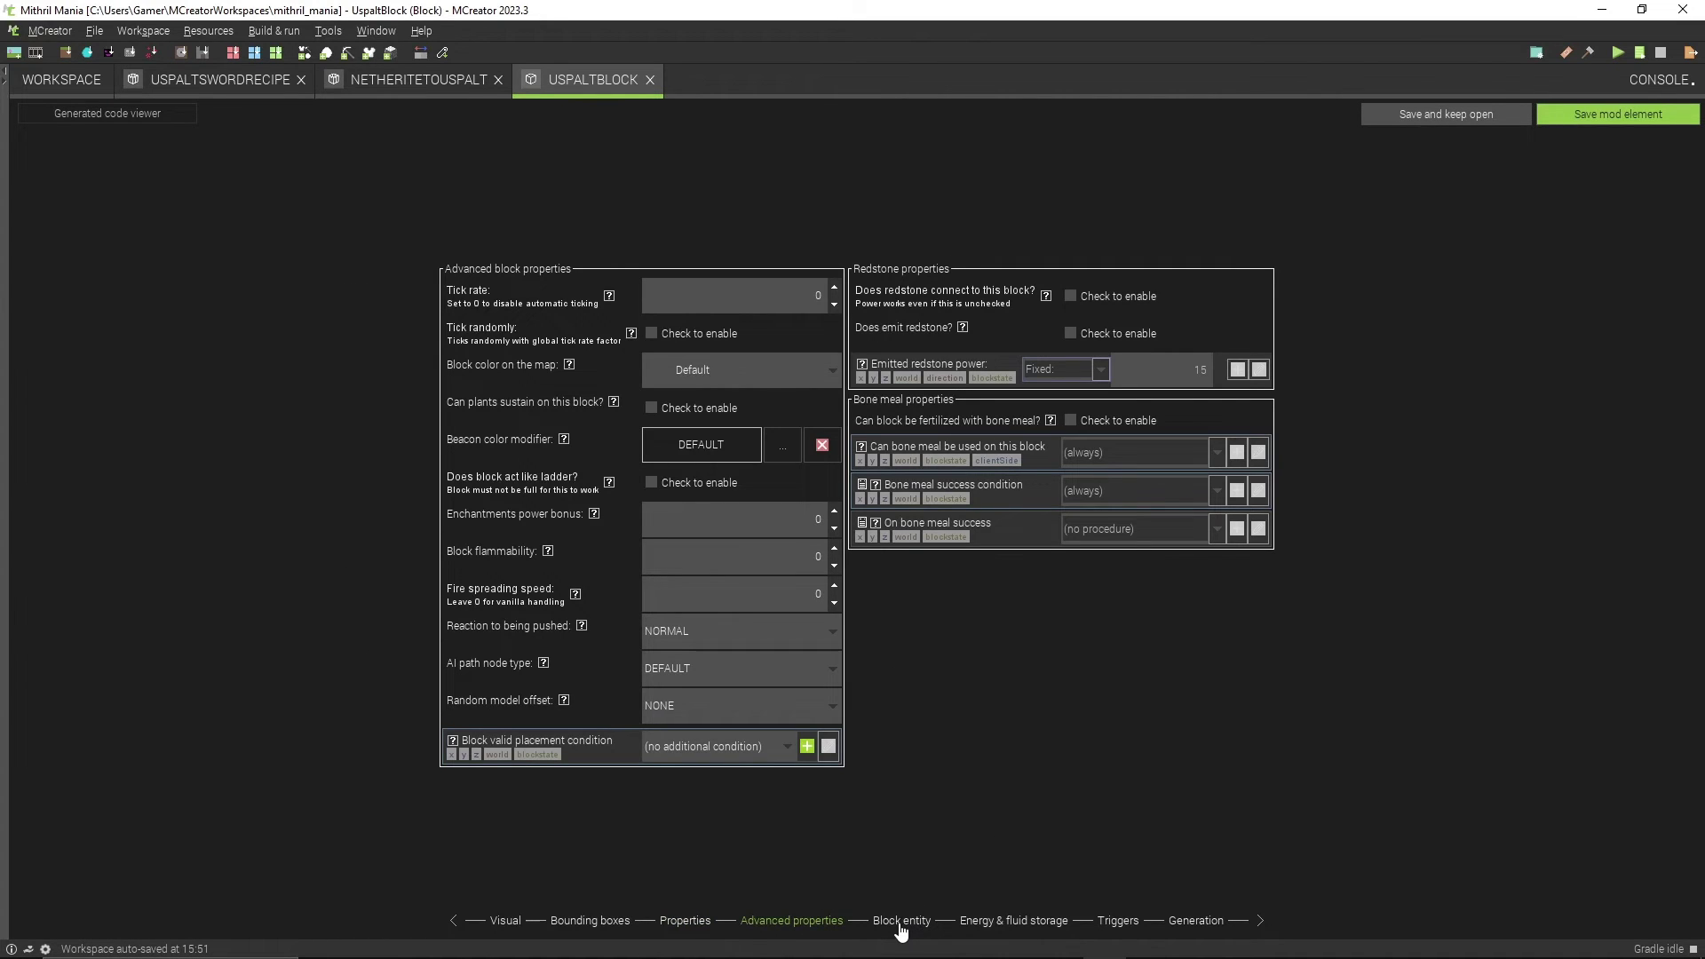
{"action": "left_click", "coordinate": [902, 924]}
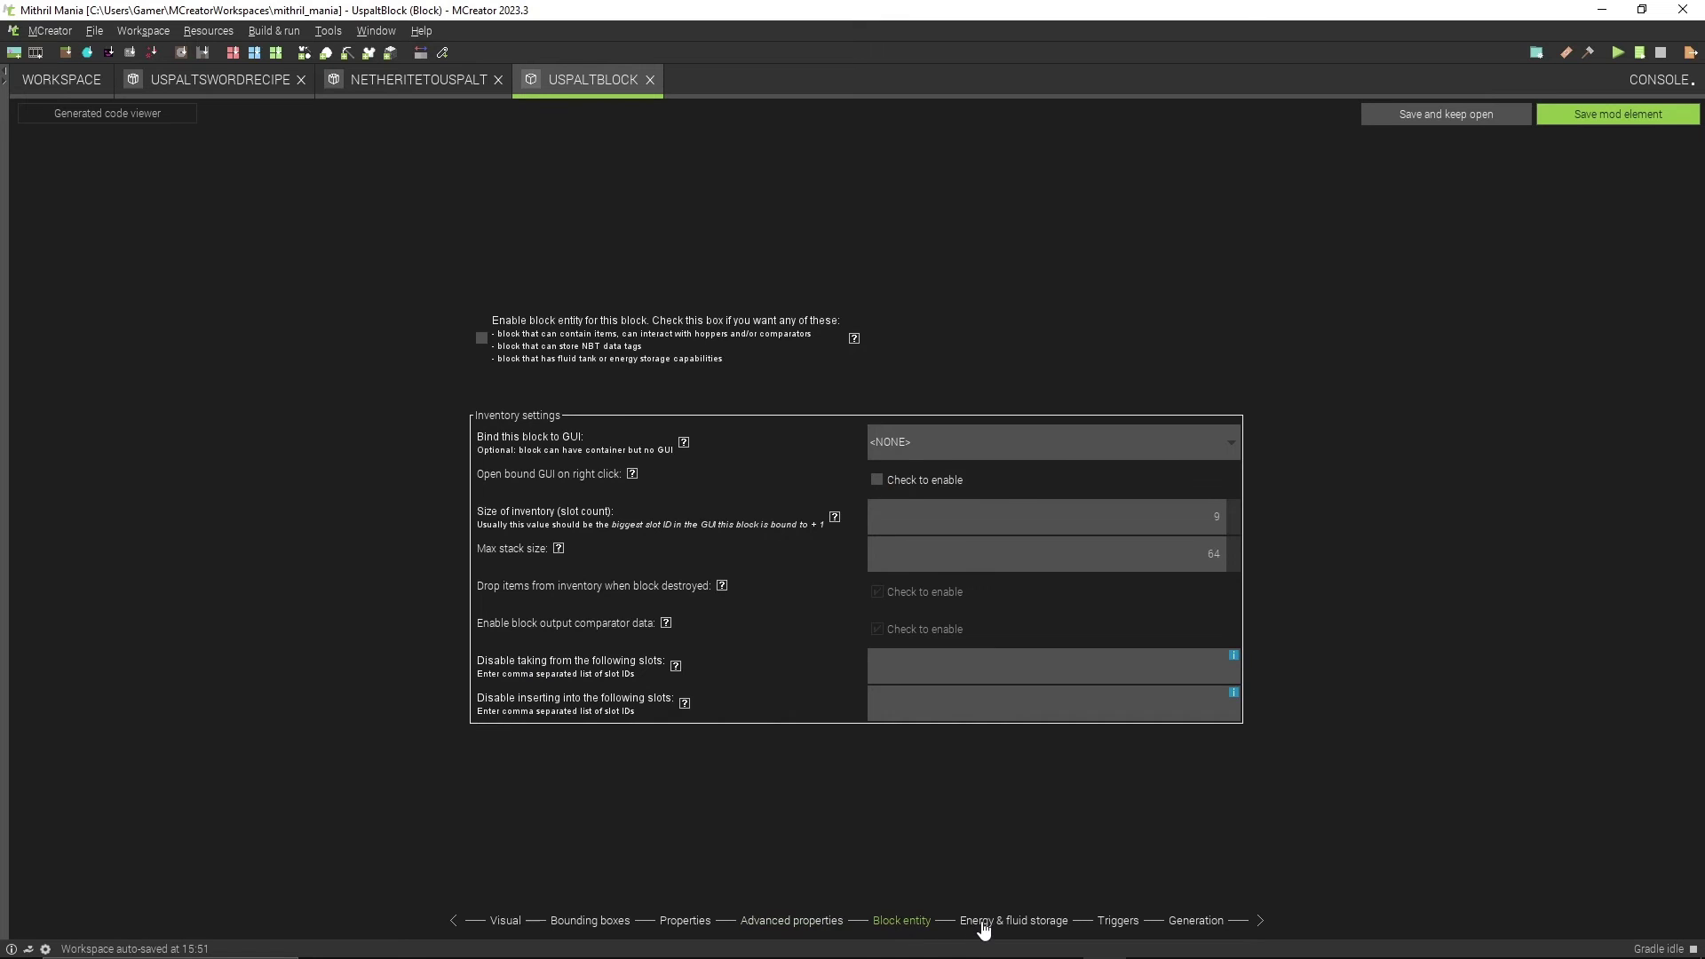
{"action": "left_click", "coordinate": [983, 923]}
{"action": "left_click", "coordinate": [1128, 923]}
{"action": "left_click", "coordinate": [1184, 924]}
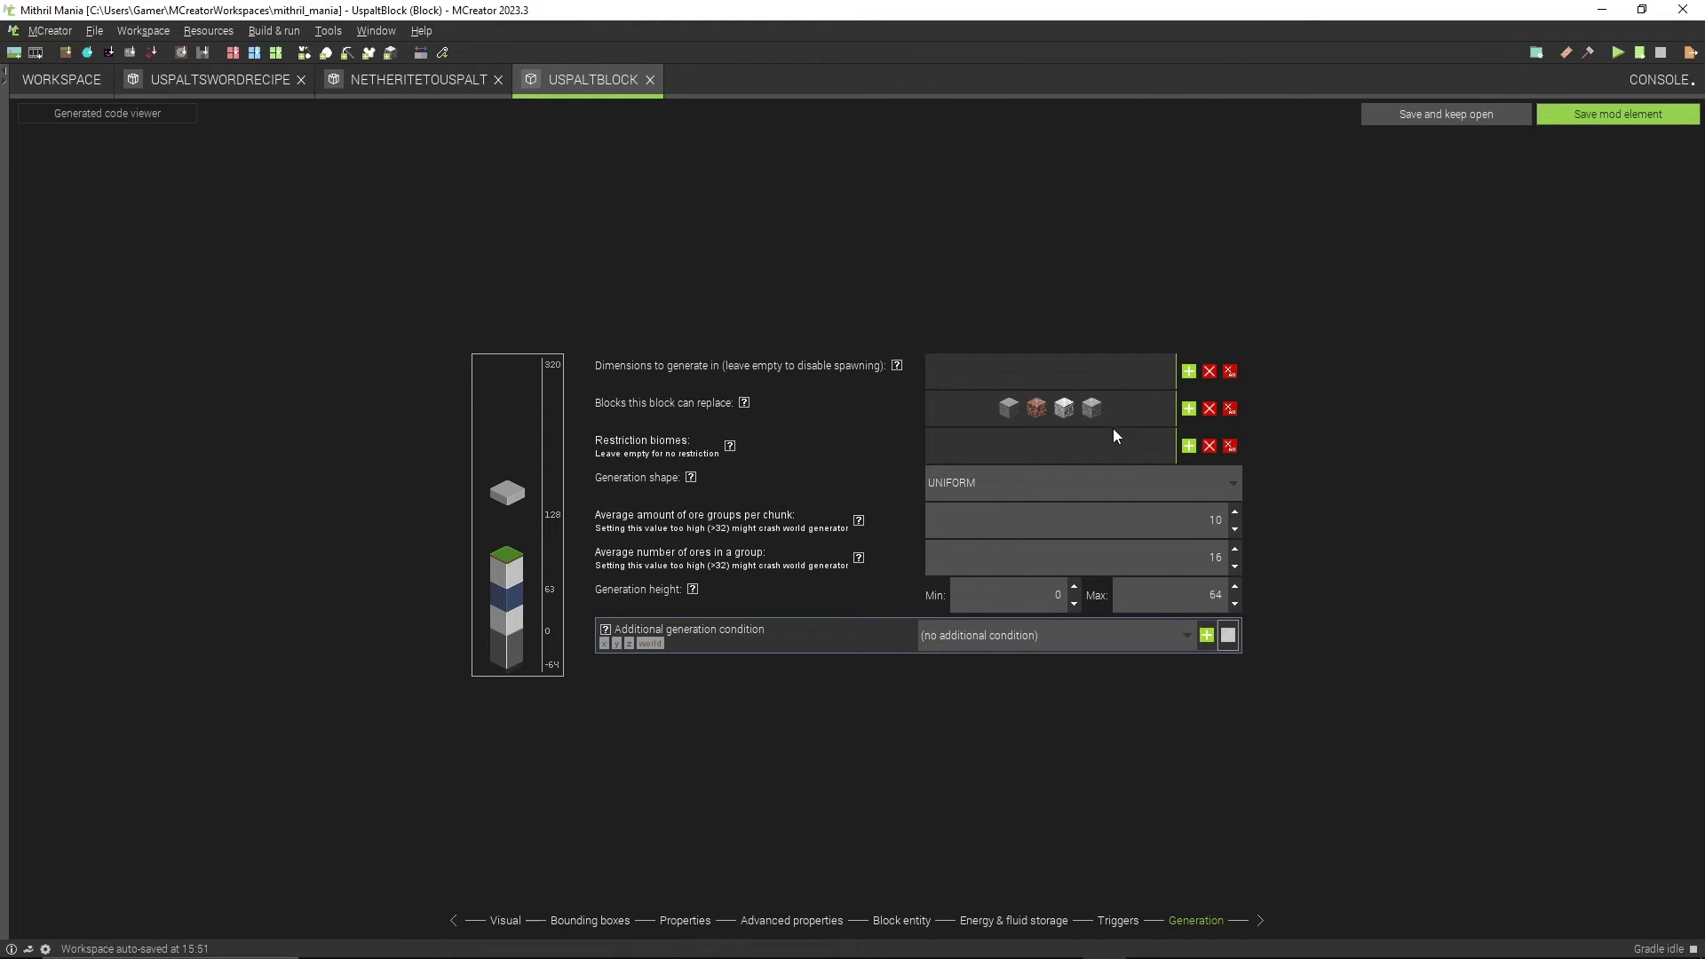
{"action": "left_click", "coordinate": [1553, 122]}
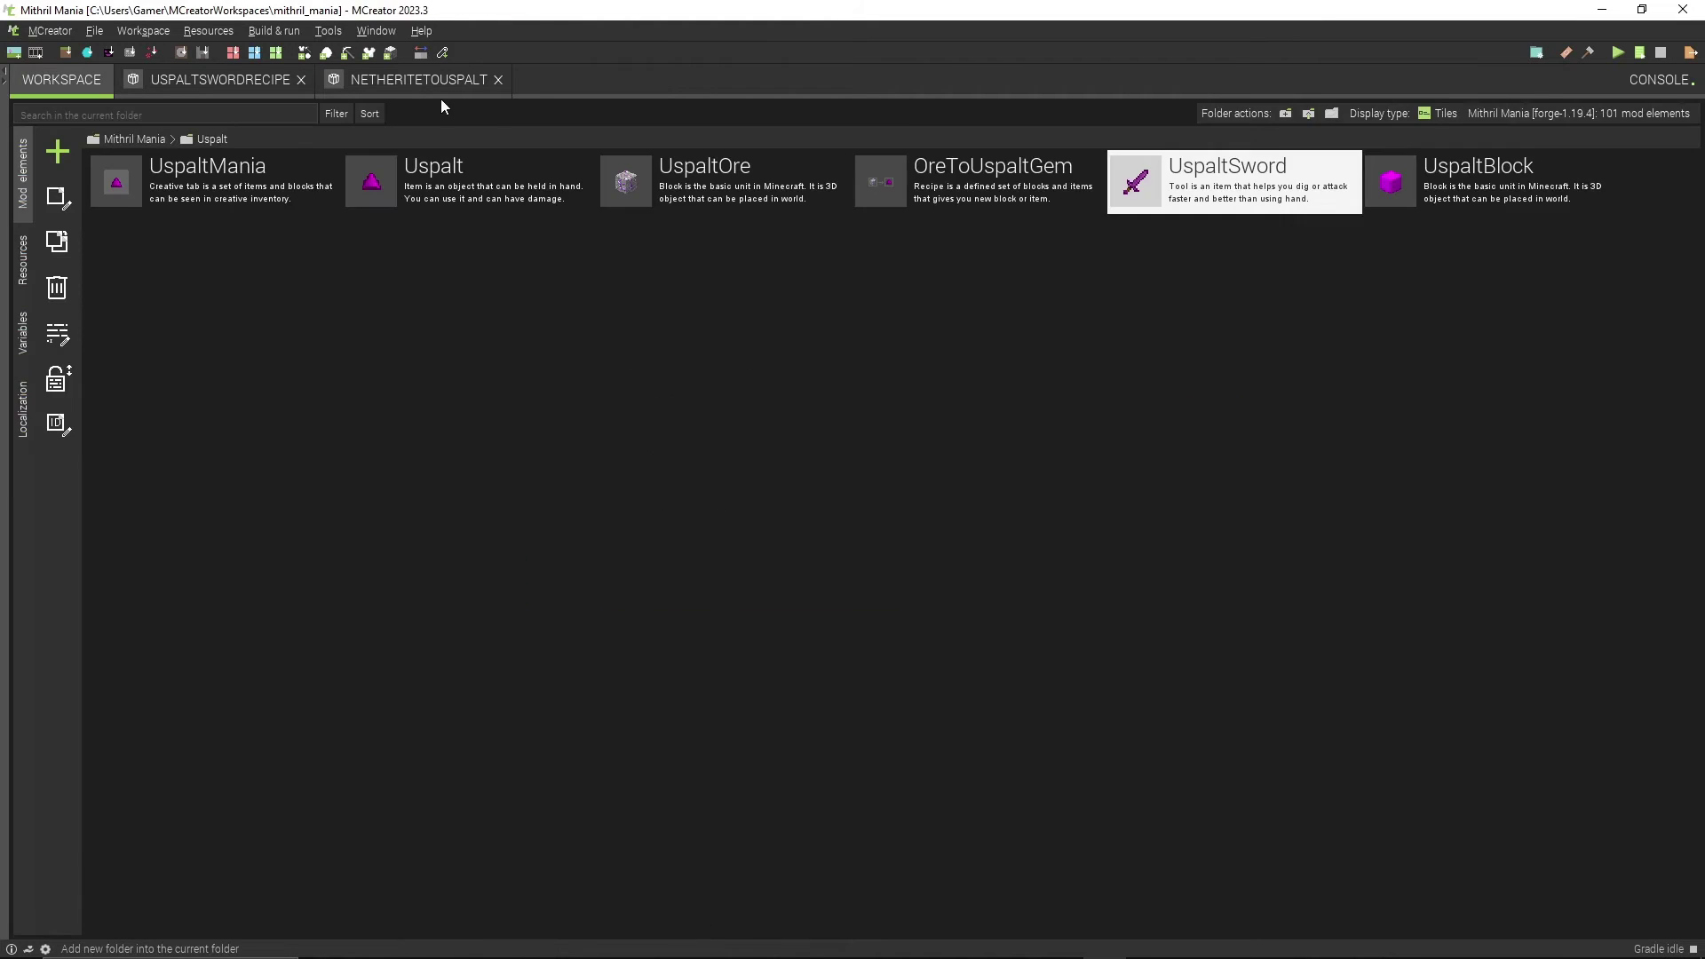
Step: Clear the Uspalt item from the second ingredient slot of the NetheriteToUspalt smithing recipe, and return to the workspace
{"action": "left_click", "coordinate": [429, 83]}
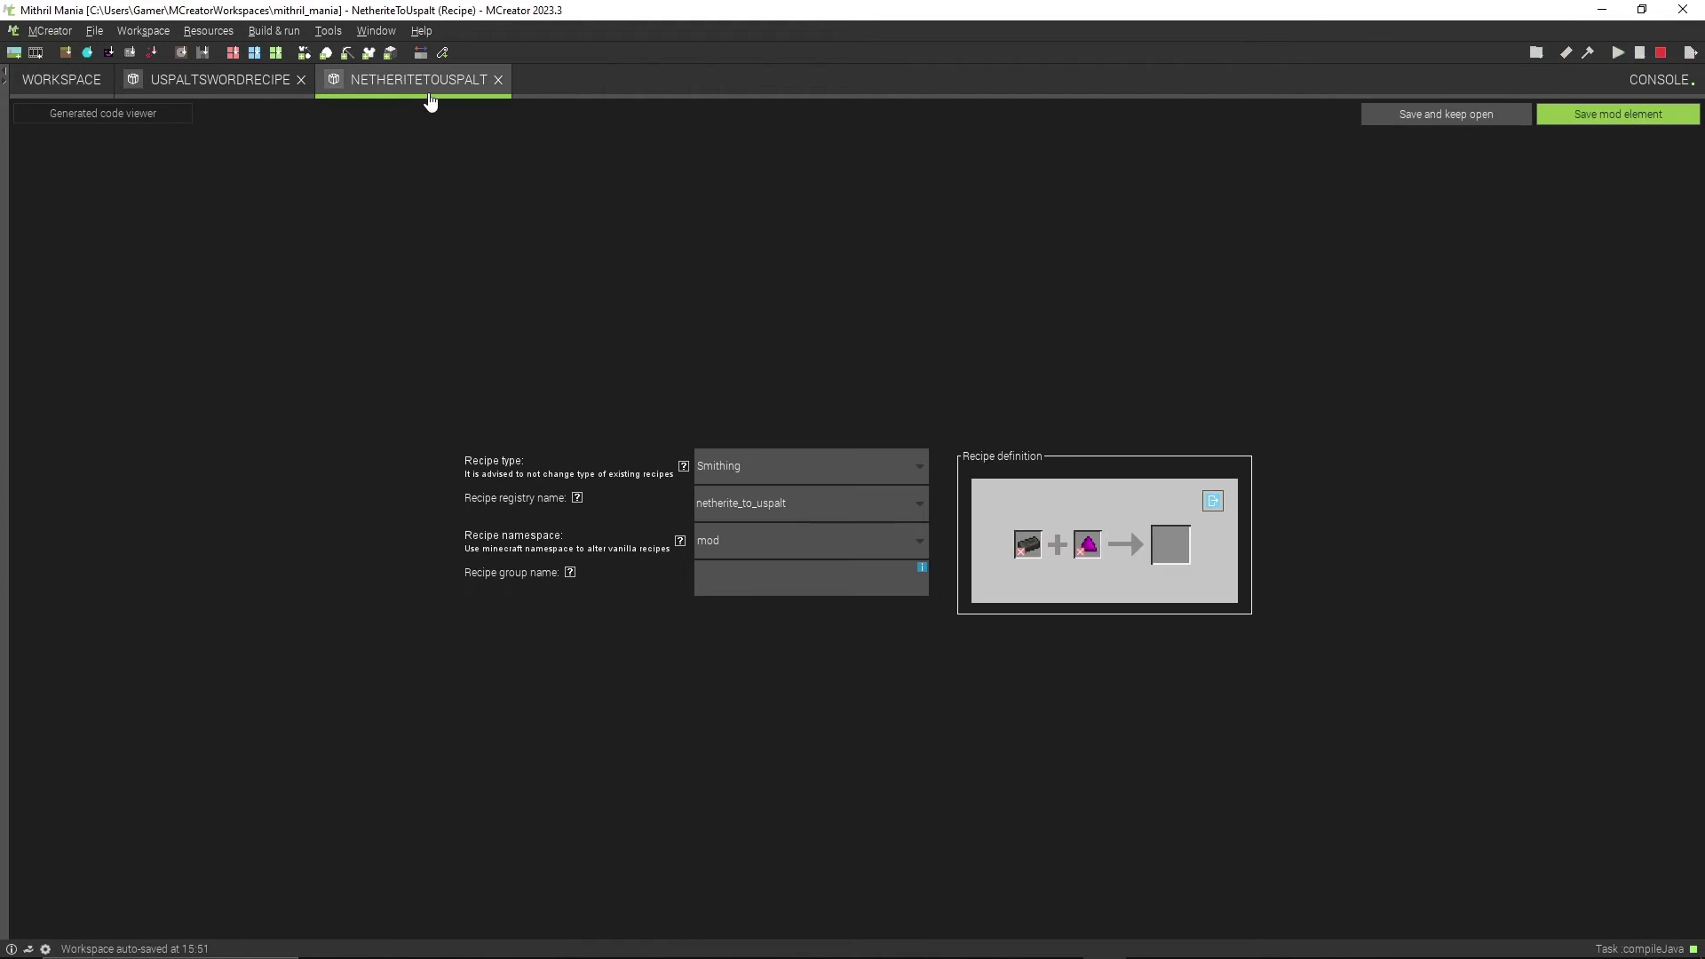
{"action": "right_click", "coordinate": [1085, 555]}
{"action": "left_click", "coordinate": [161, 80]}
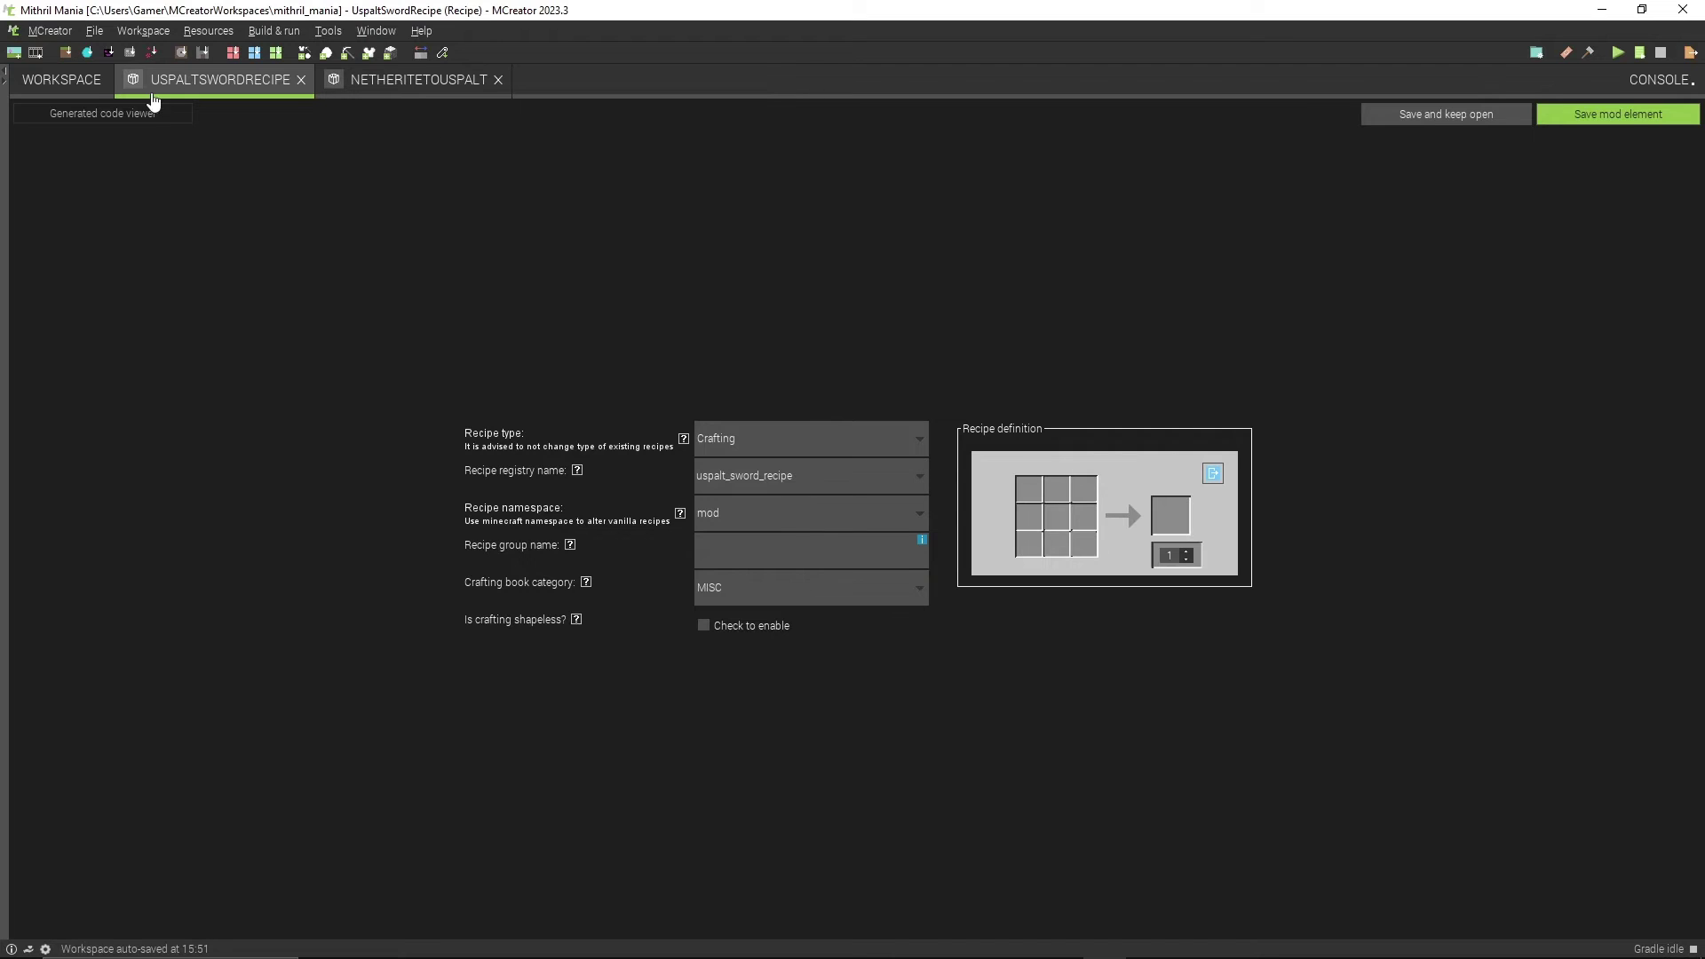
{"action": "left_click", "coordinate": [87, 83]}
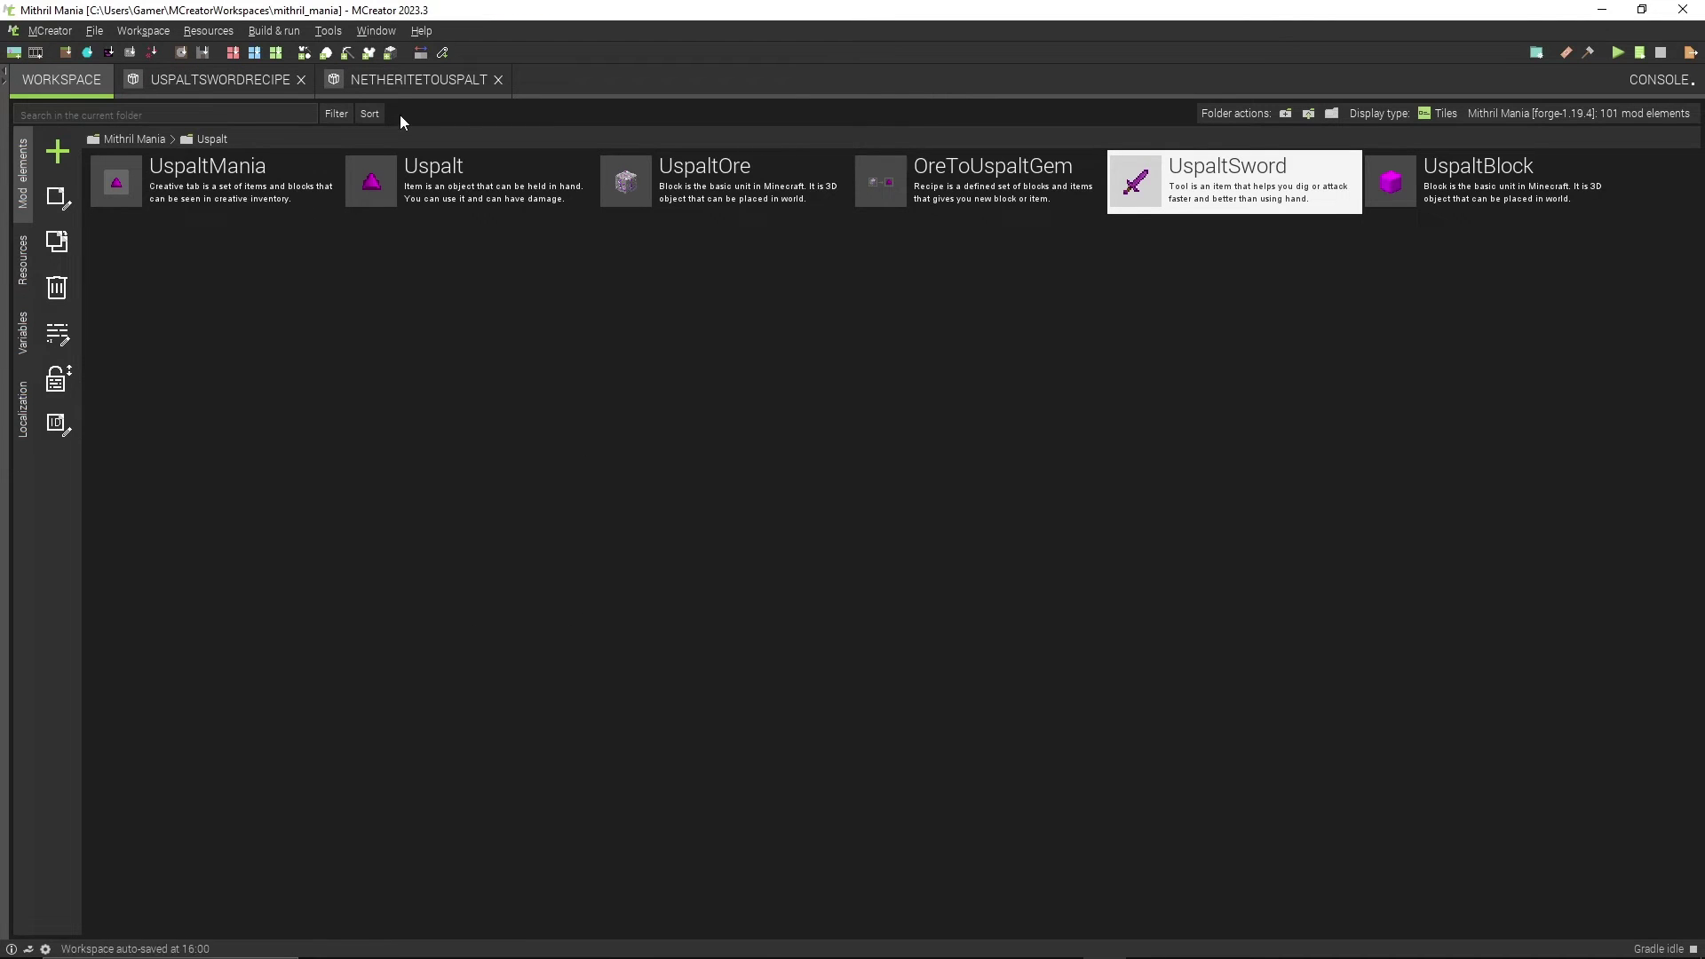
Step: Open the OreToUspaltGem smelting recipe, change its result to UspaltBlock, and save the mod element
{"action": "double_click", "coordinate": [940, 183]}
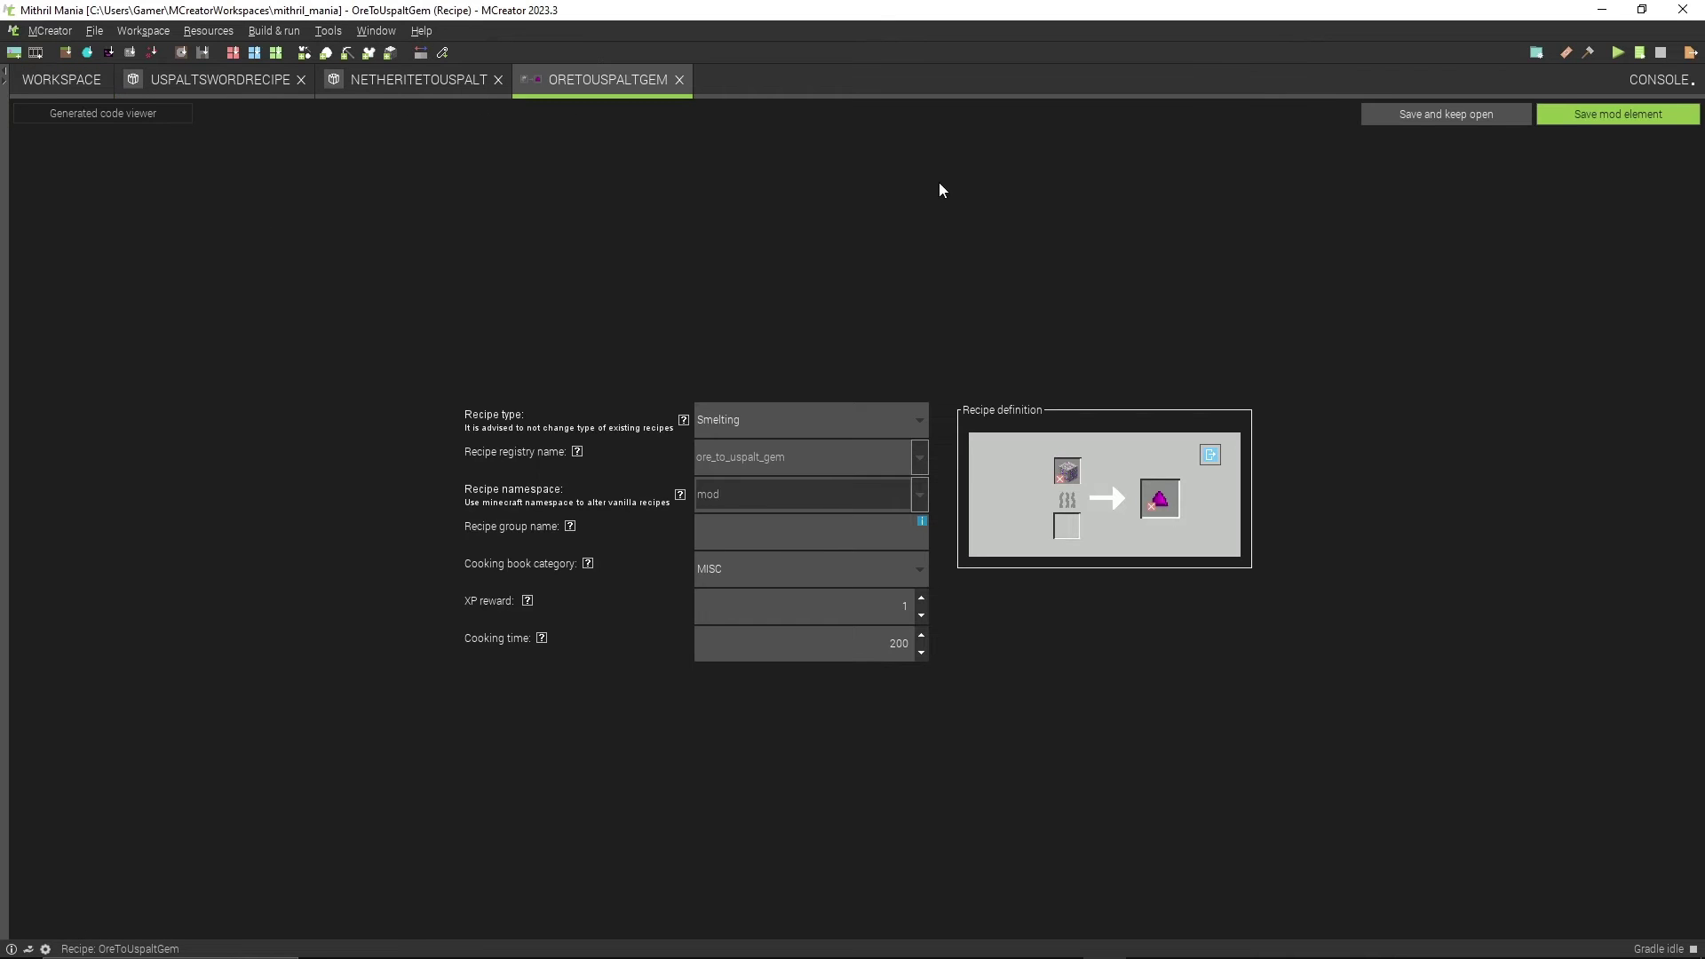
{"action": "left_click", "coordinate": [1157, 500]}
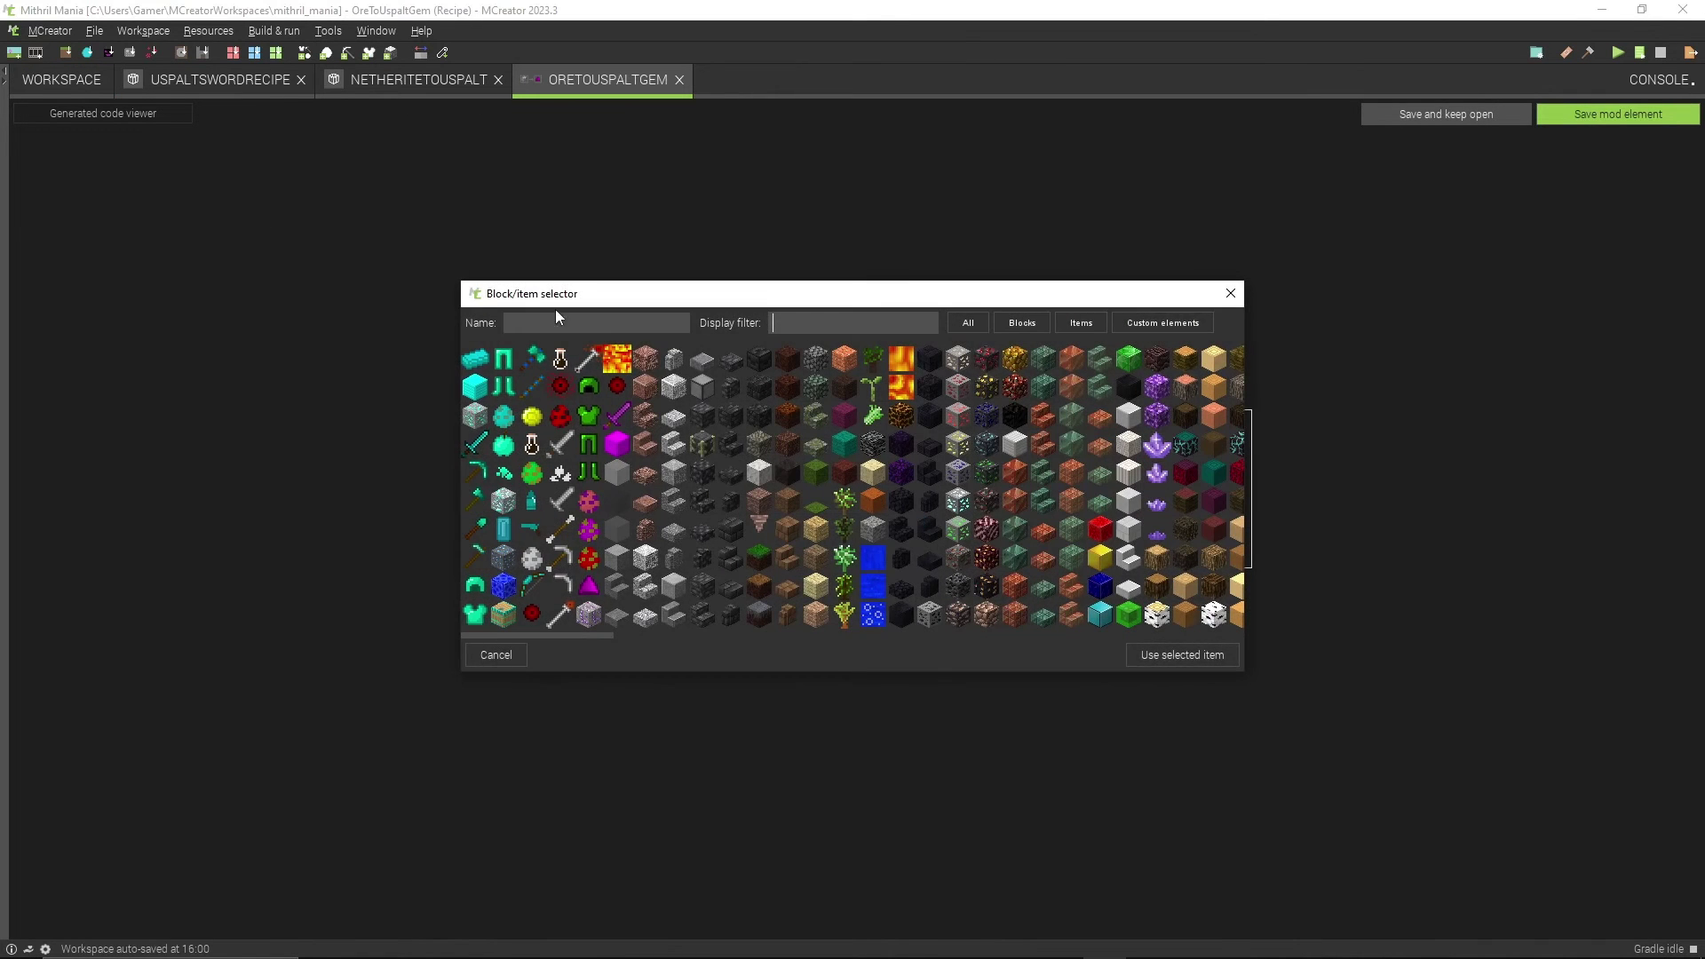
{"action": "left_click", "coordinate": [621, 445]}
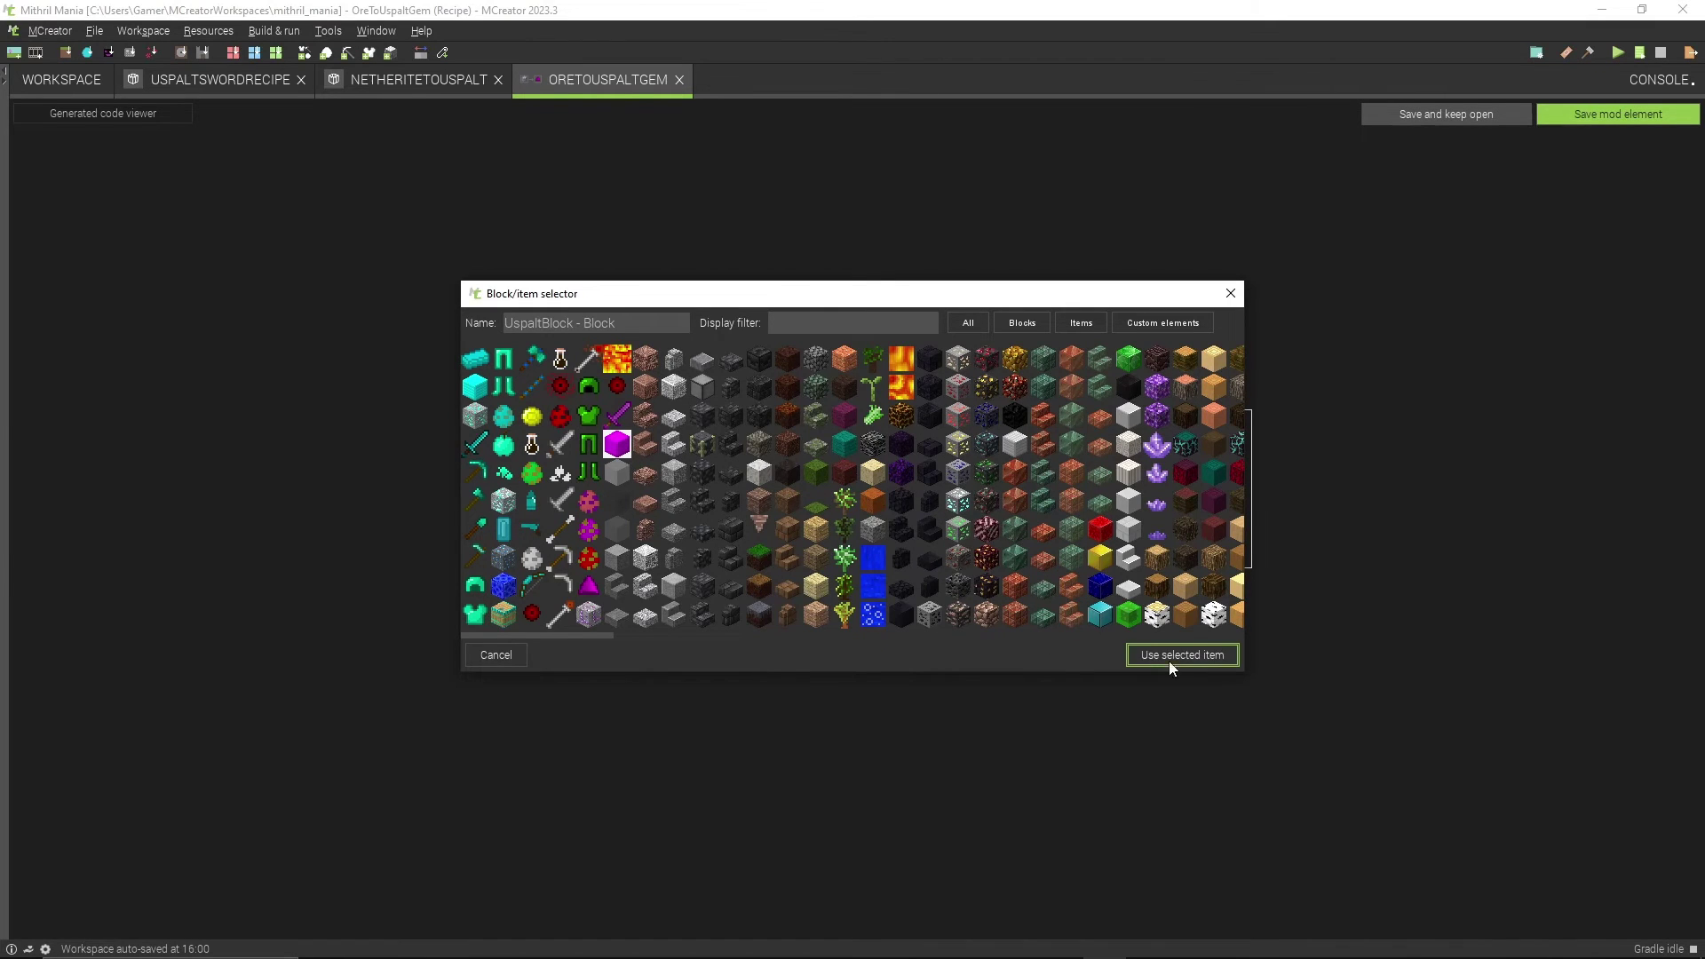
{"action": "left_click", "coordinate": [1199, 657]}
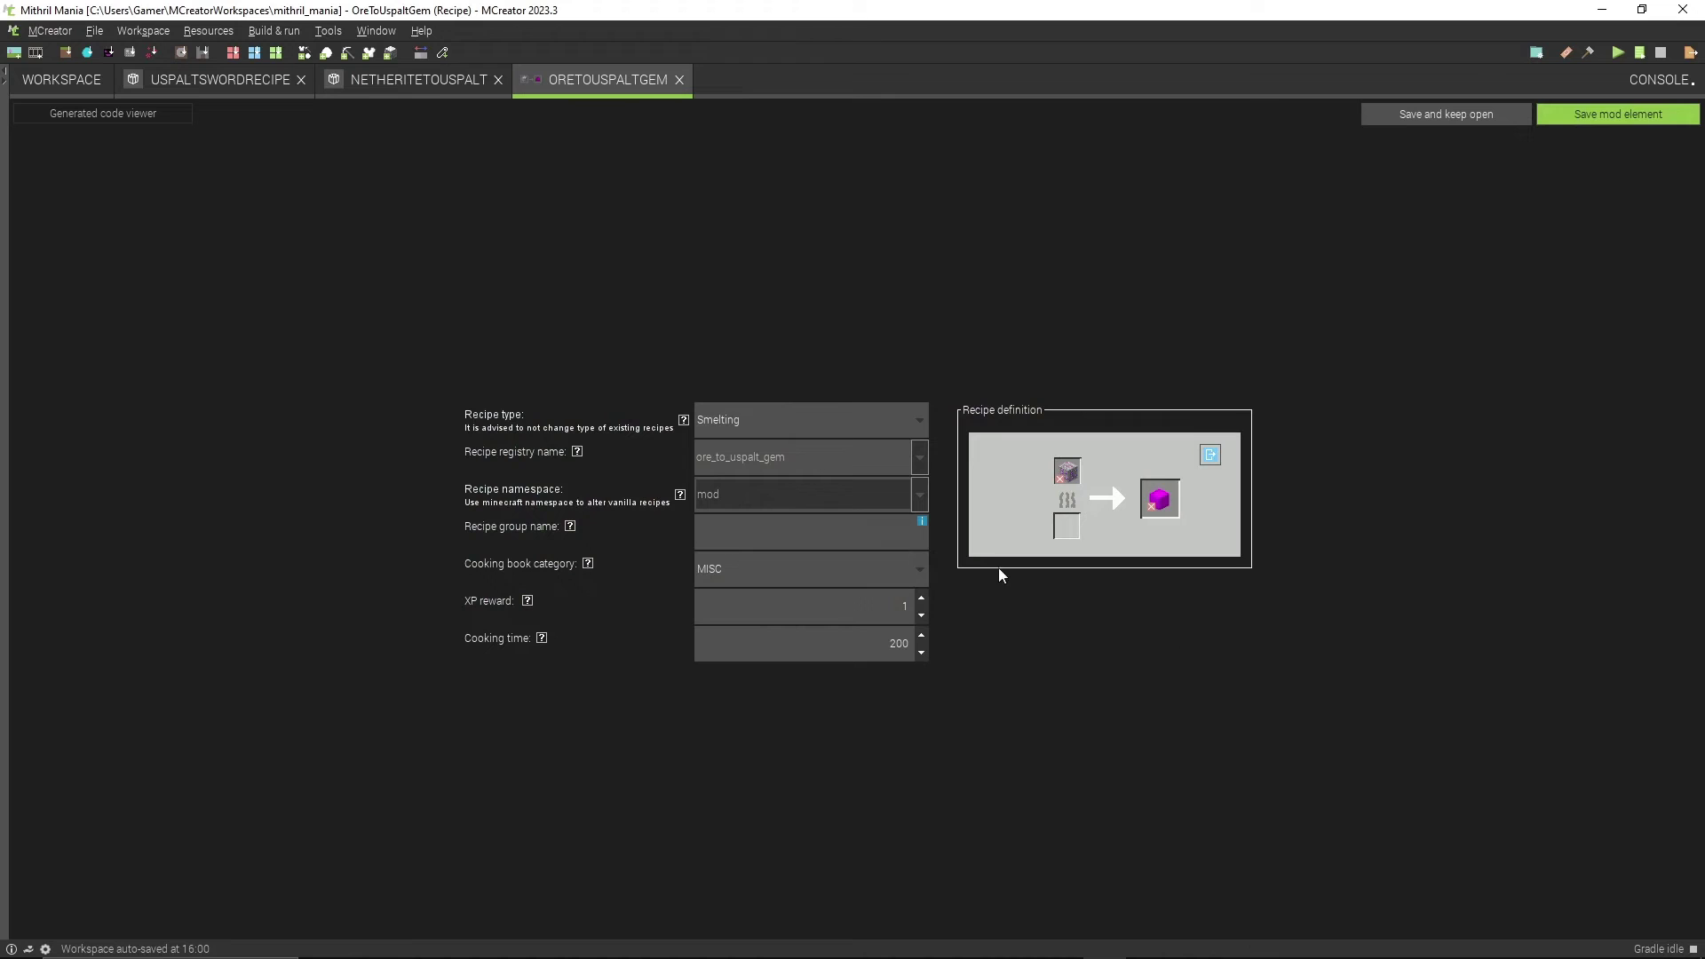
{"action": "left_click", "coordinate": [1641, 110]}
Step: Switch to Steam, open the friend chat with unread messages, and follow the Google image link sent in it
{"action": "left_click", "coordinate": [425, 89]}
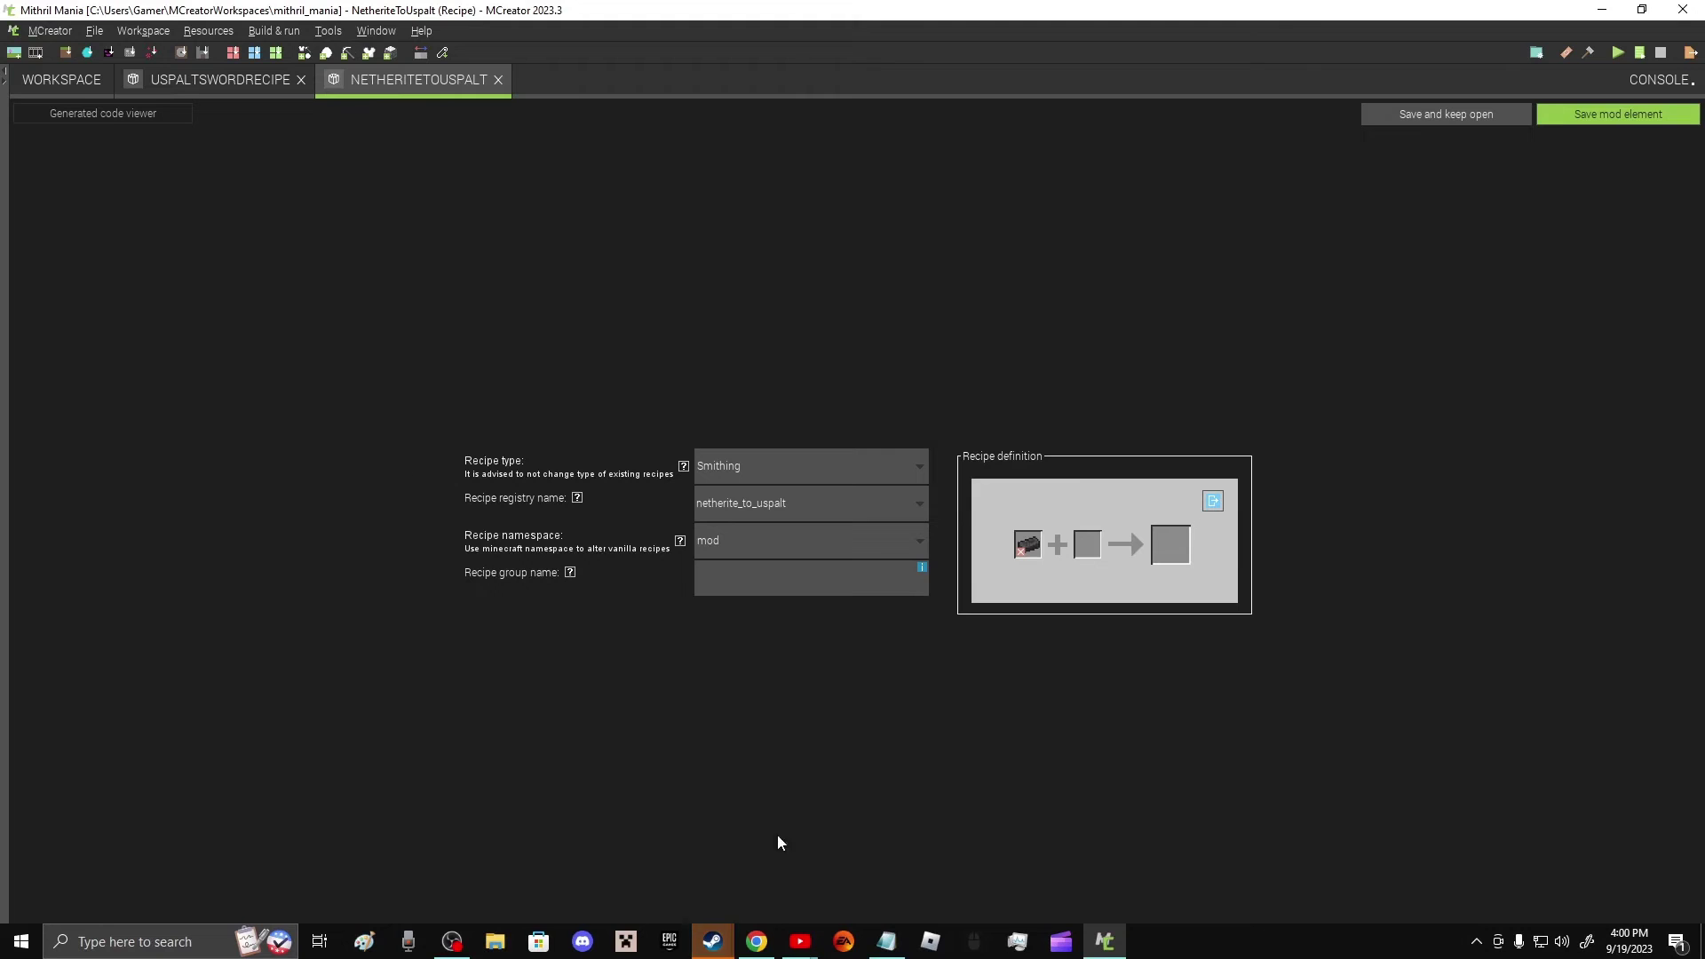
{"action": "mouse_move", "coordinate": [712, 940]}
{"action": "left_click", "coordinate": [794, 883]}
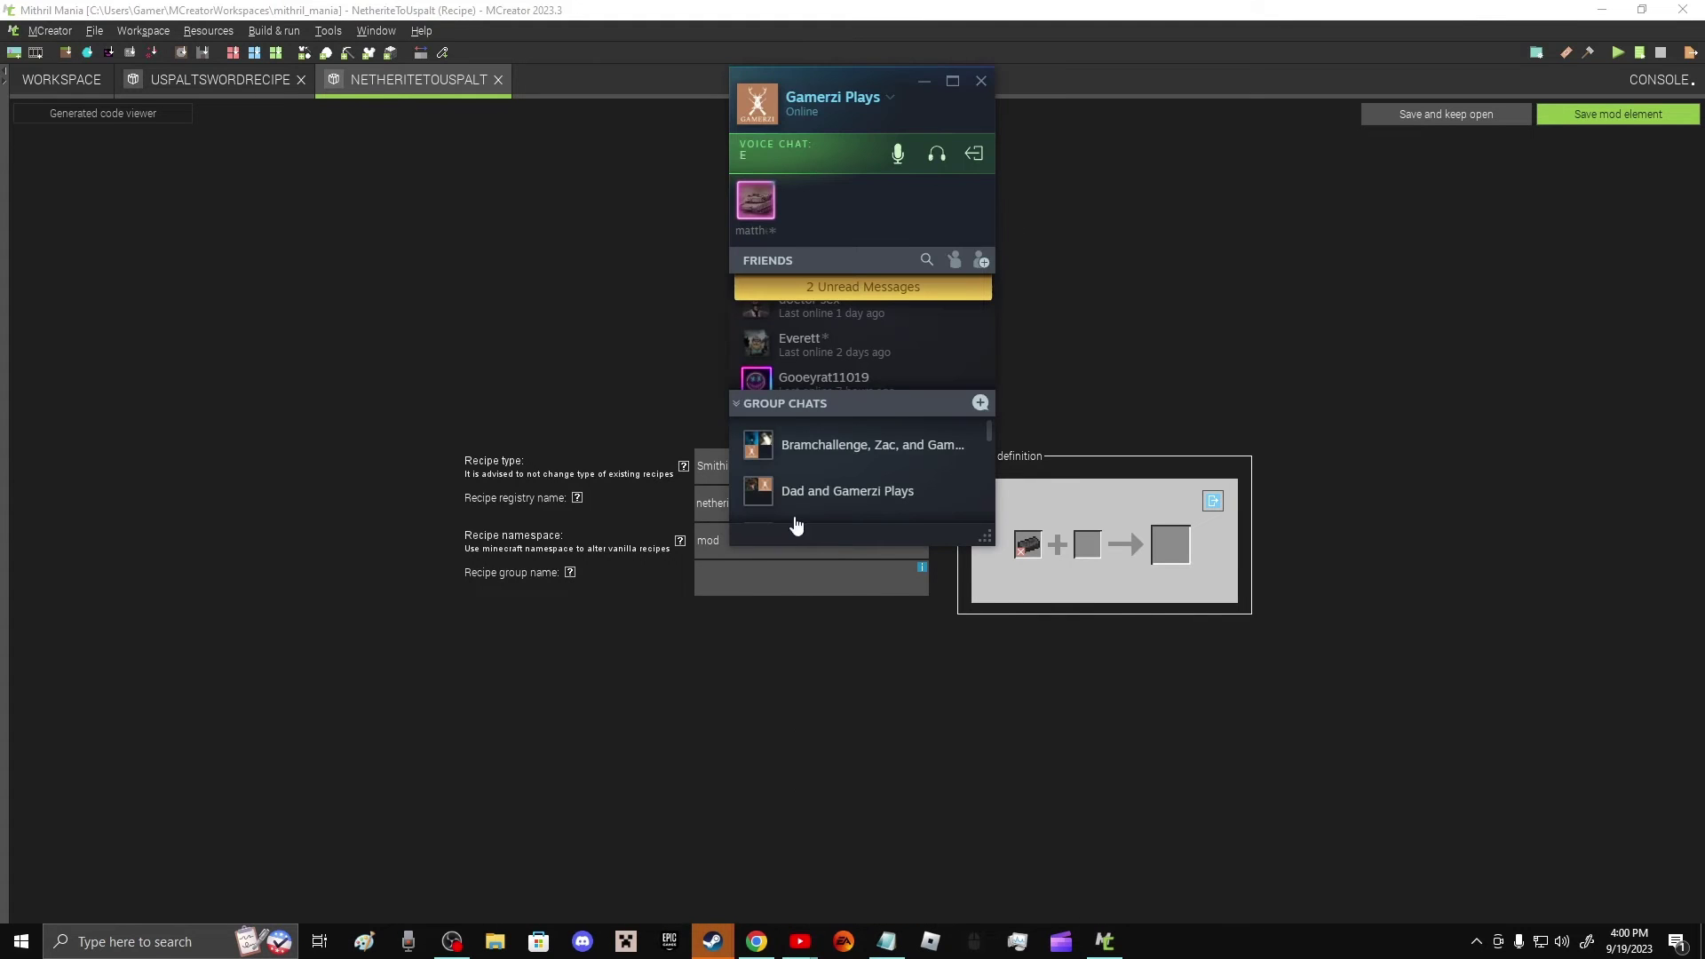
{"action": "scroll", "coordinate": [792, 343], "scroll_direction": "up", "scroll_amount": 3}
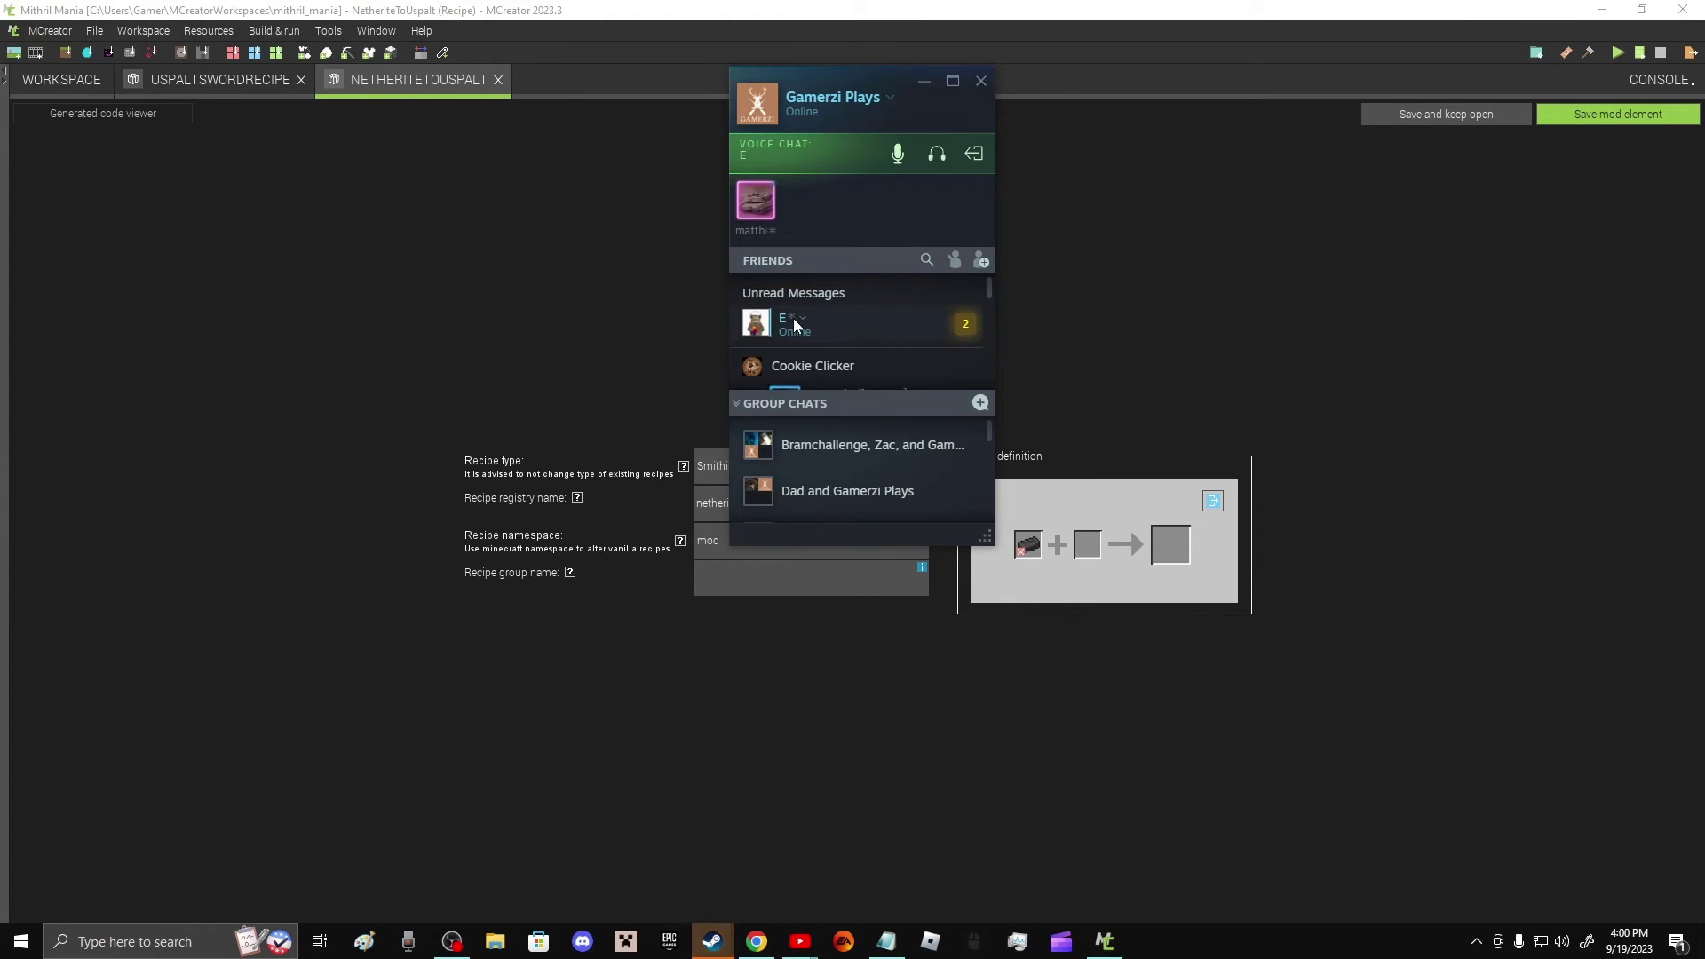
{"action": "right_click", "coordinate": [798, 334]}
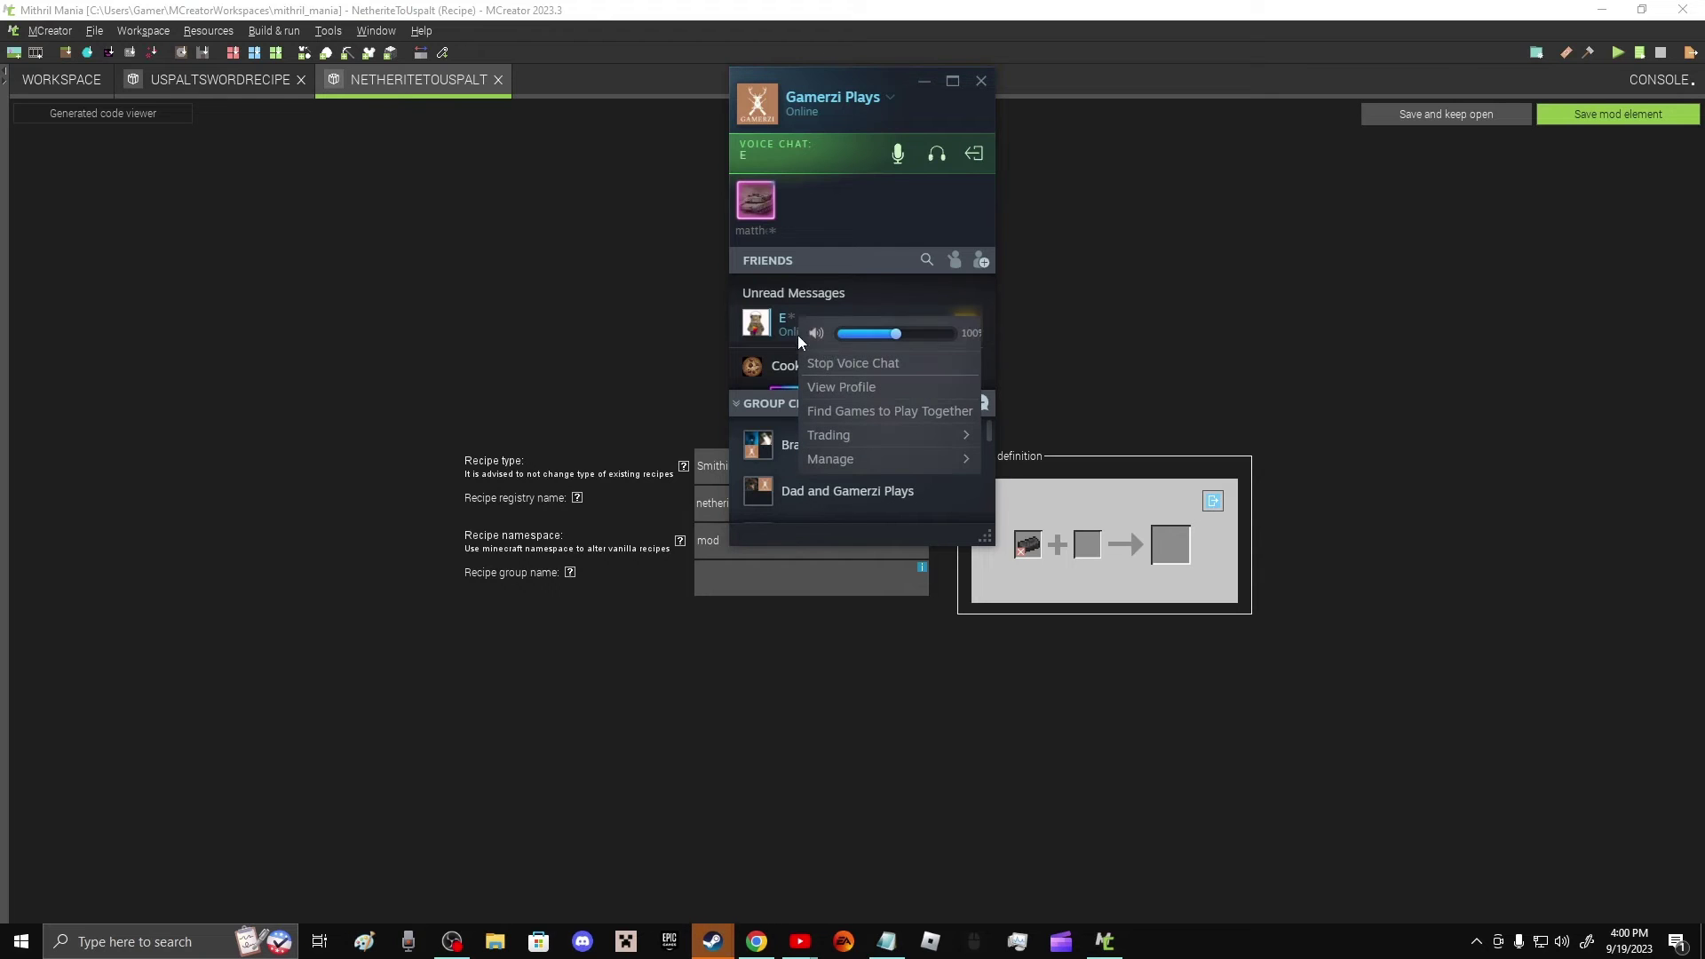
{"action": "left_click", "coordinate": [775, 327]}
{"action": "double_click", "coordinate": [774, 327]}
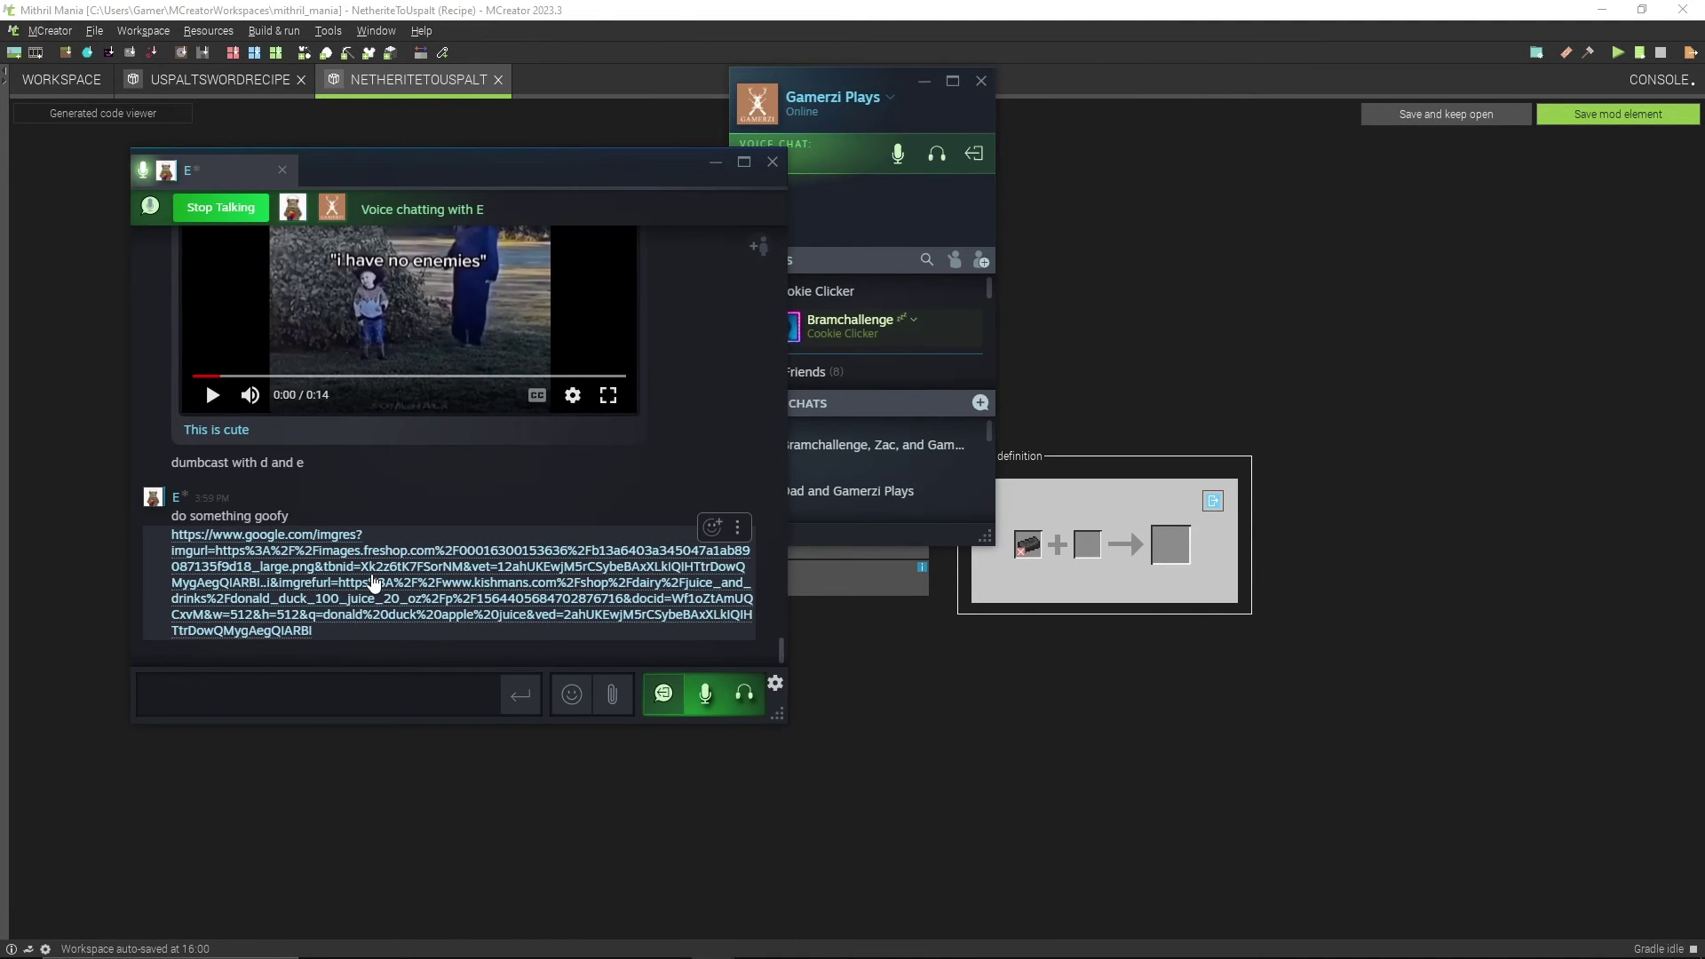
{"action": "left_click", "coordinate": [700, 591]}
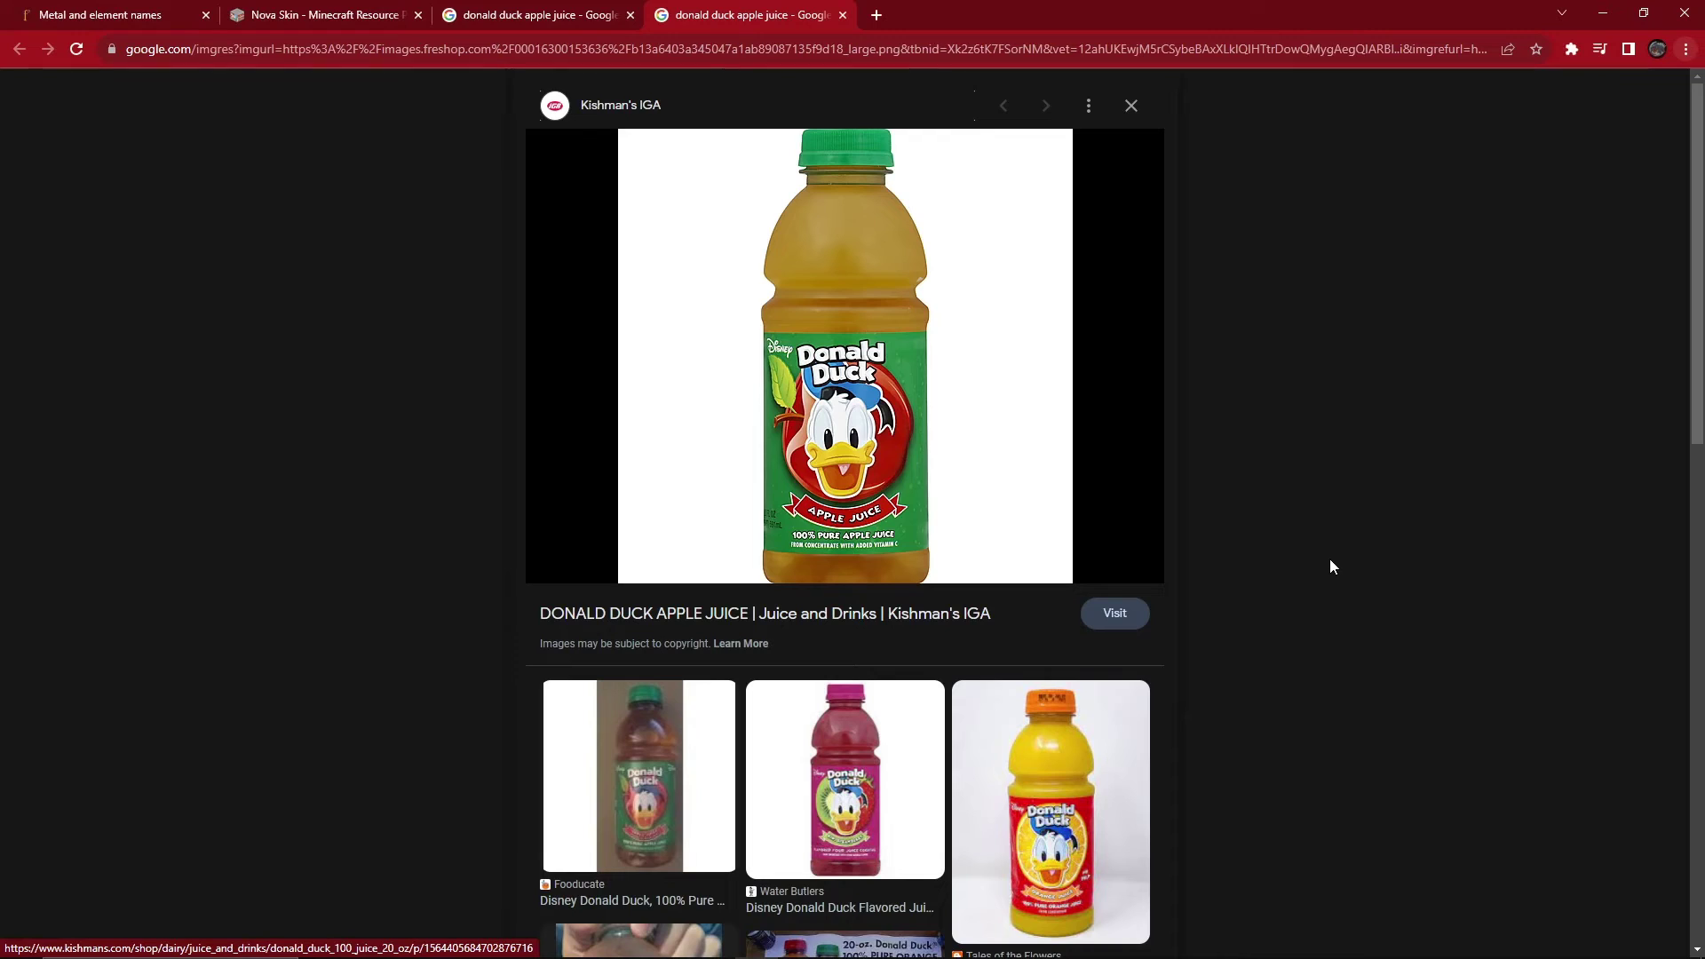
Step: Save the Donald Duck apple juice image to the Downloads folder as a PNG named donald_duck_applejuice
{"action": "right_click", "coordinate": [922, 463]}
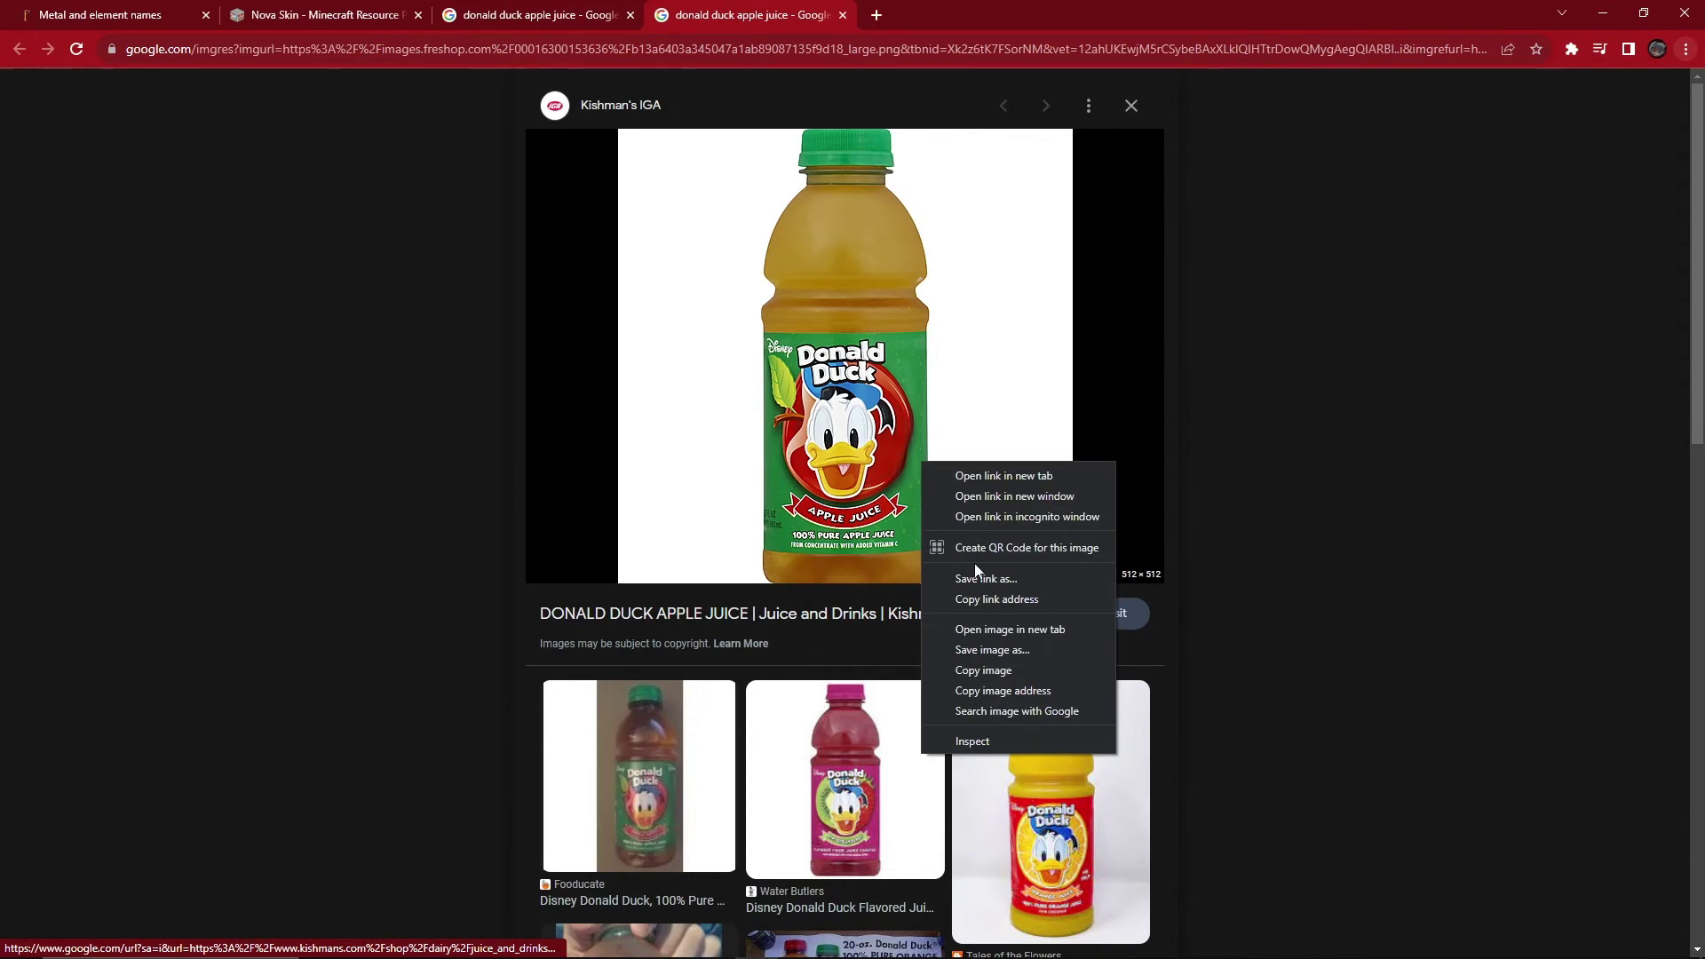
{"action": "left_click", "coordinate": [973, 654]}
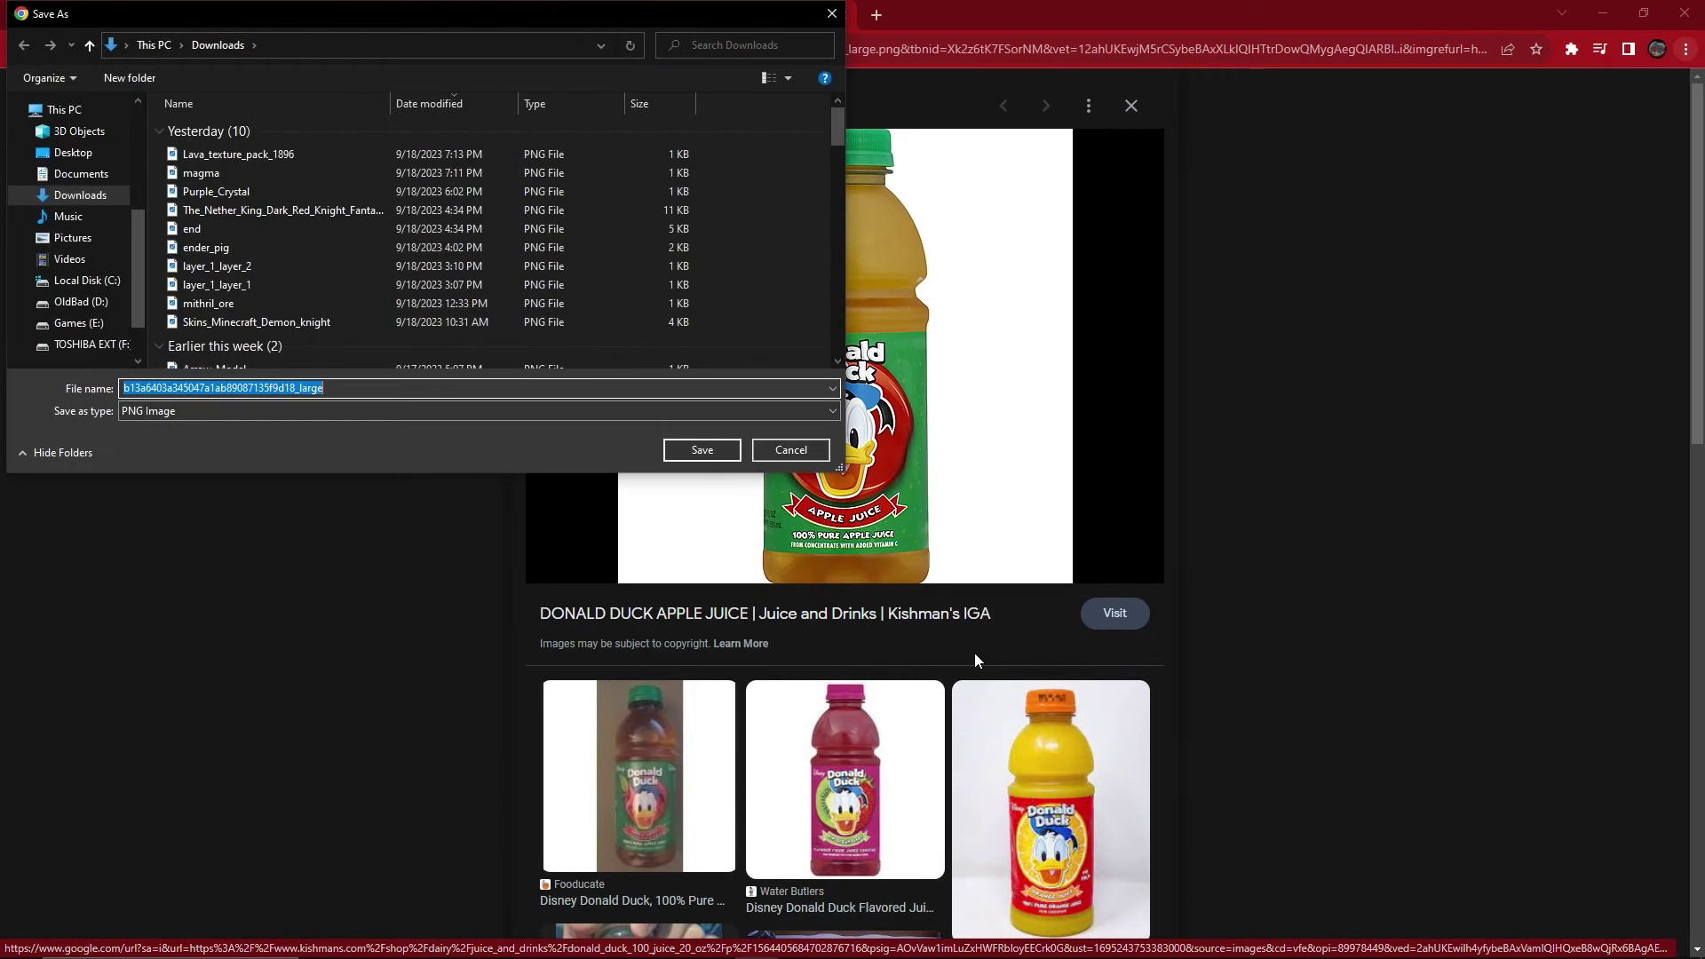
{"action": "type", "text": "donald"}
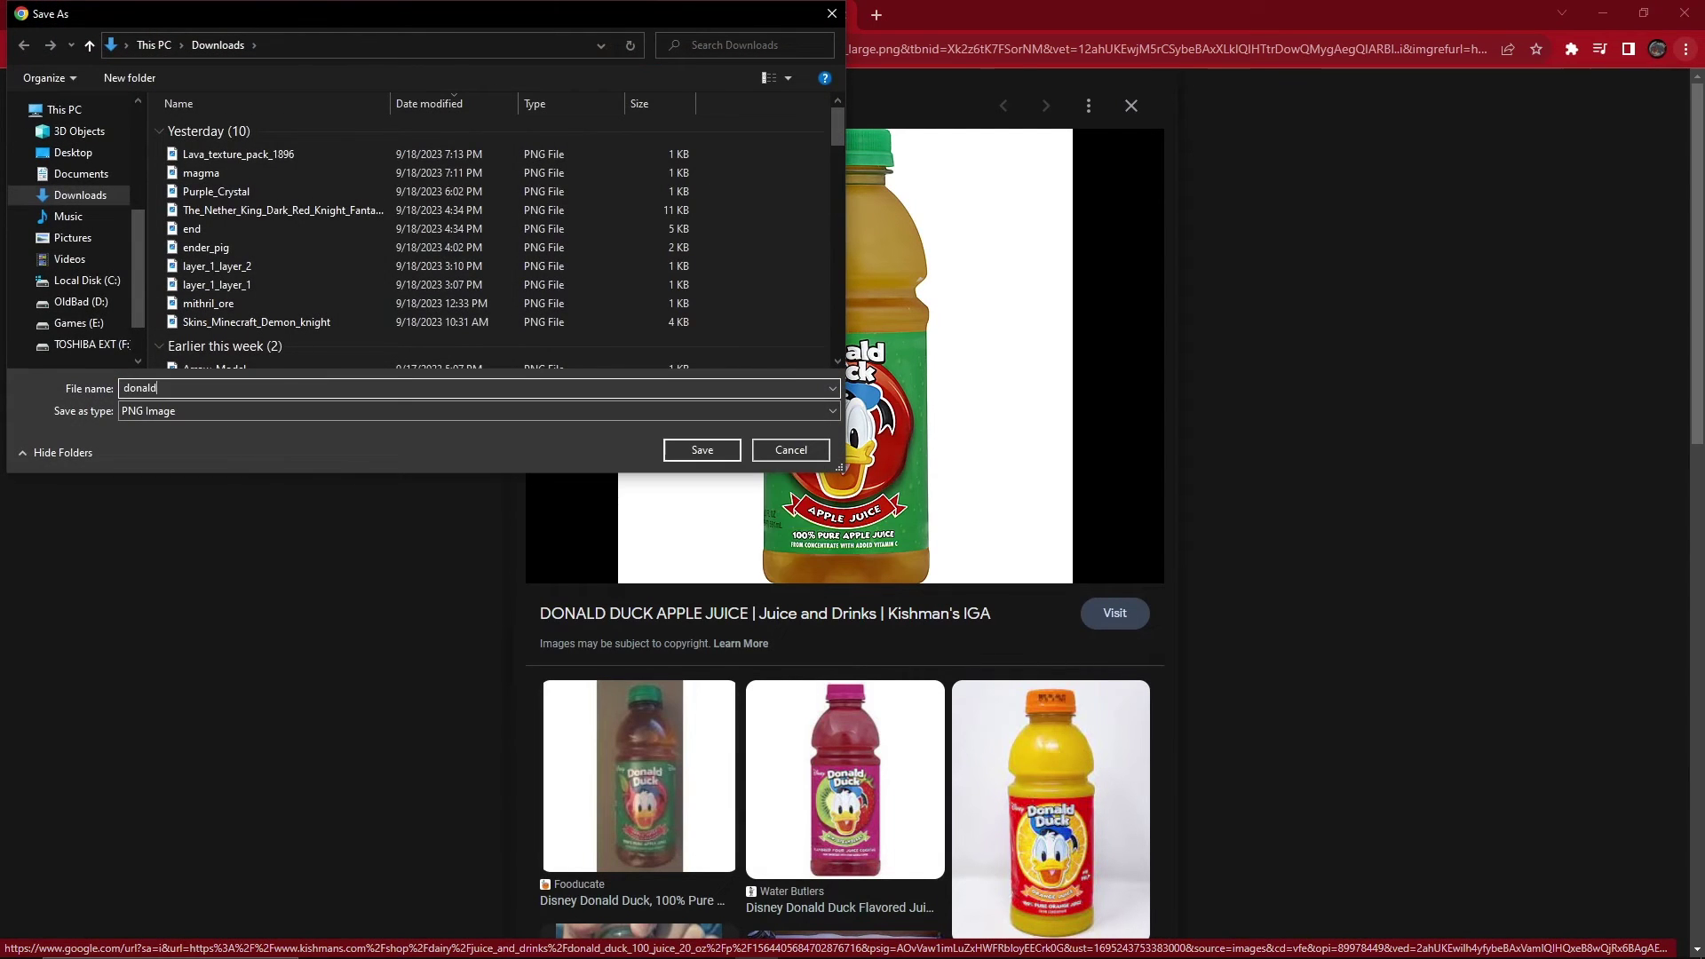
{"action": "type", "text": "_duck_applejuice"}
{"action": "left_click", "coordinate": [712, 450]}
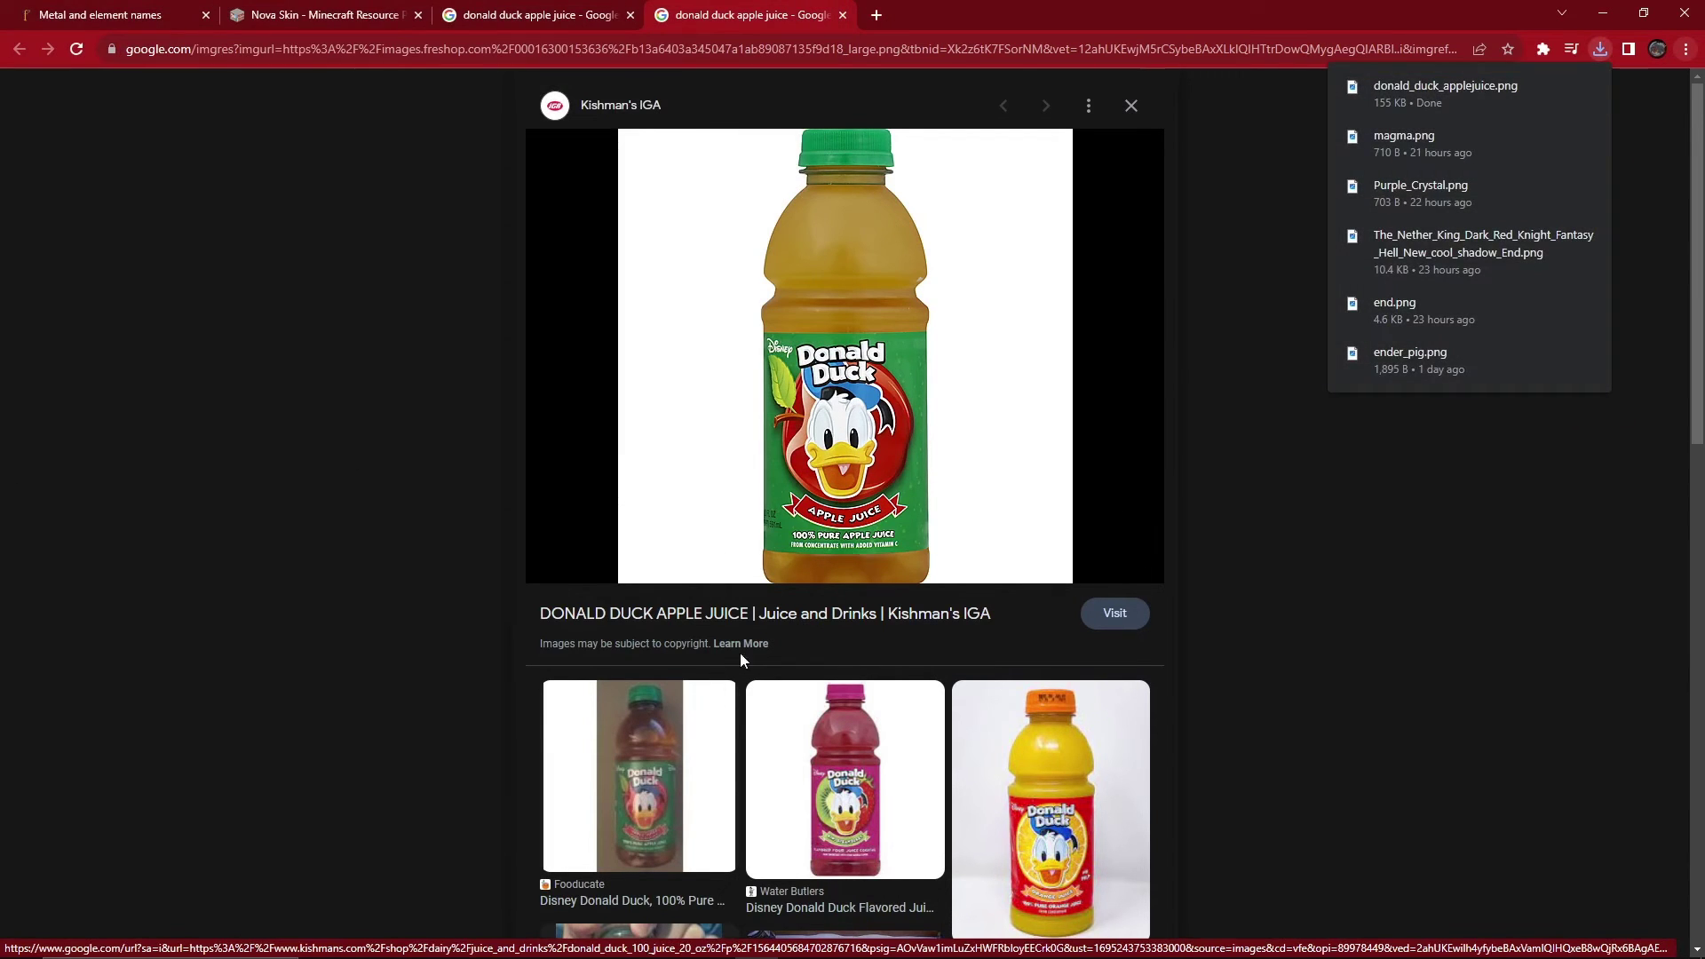
Step: Close the apple juice image page and return to the NetheriteToUspalt recipe in MCreator
{"action": "left_click", "coordinate": [843, 15]}
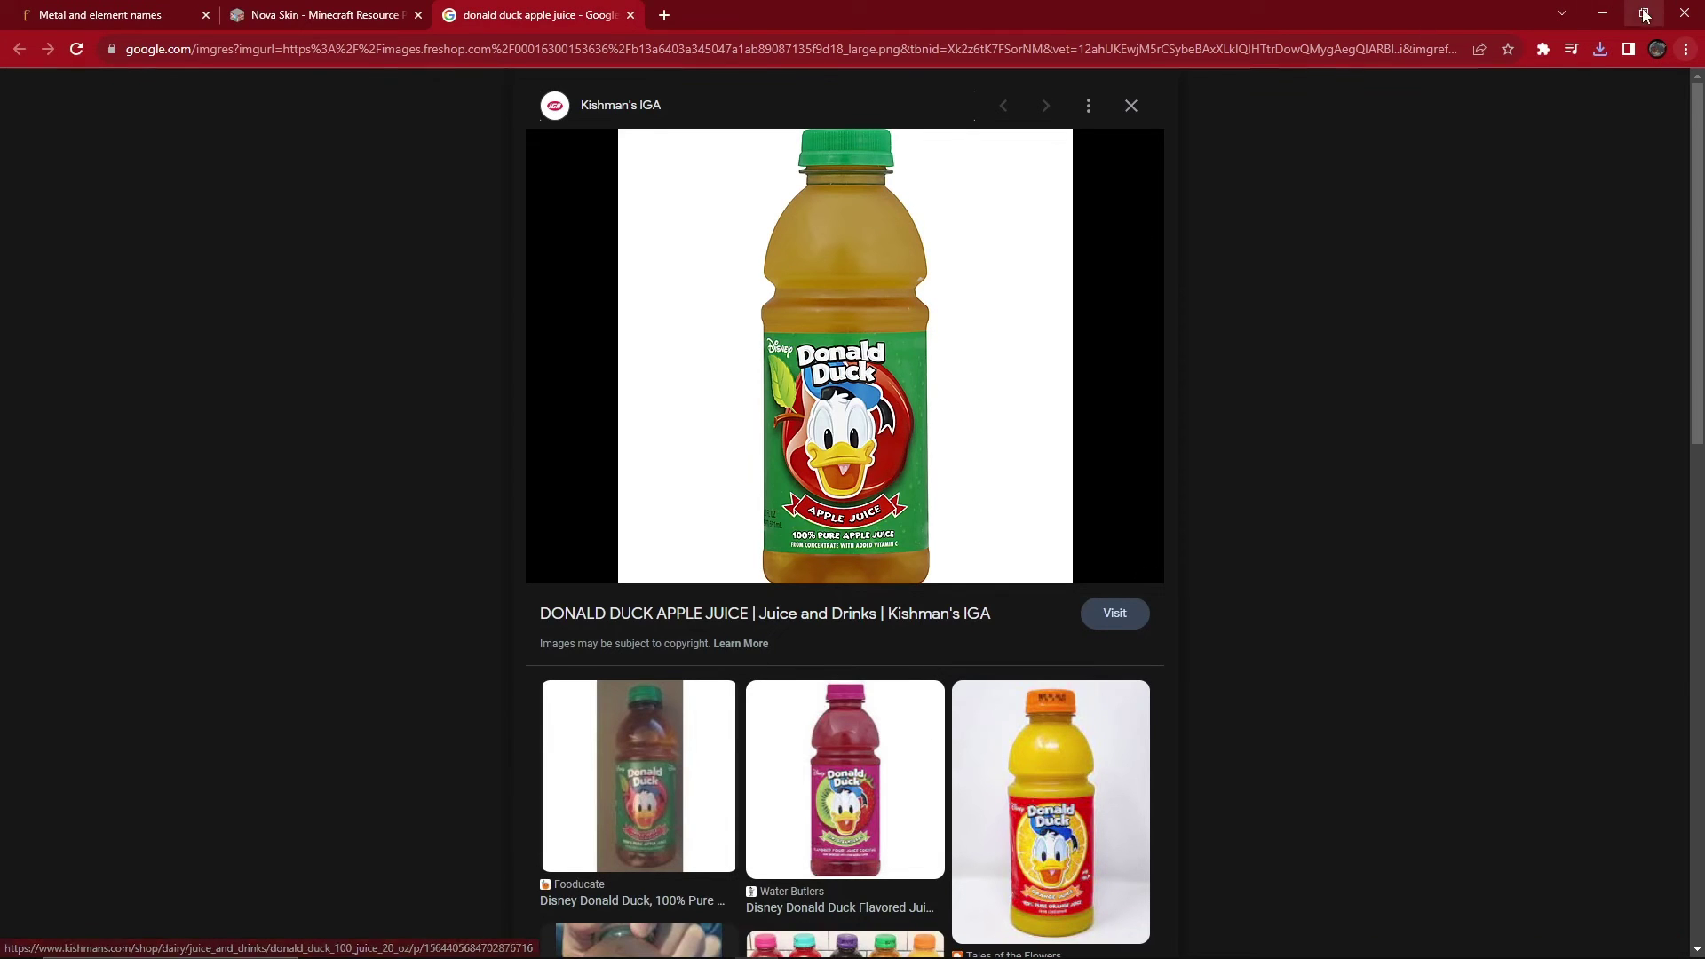
{"action": "left_click", "coordinate": [1604, 12]}
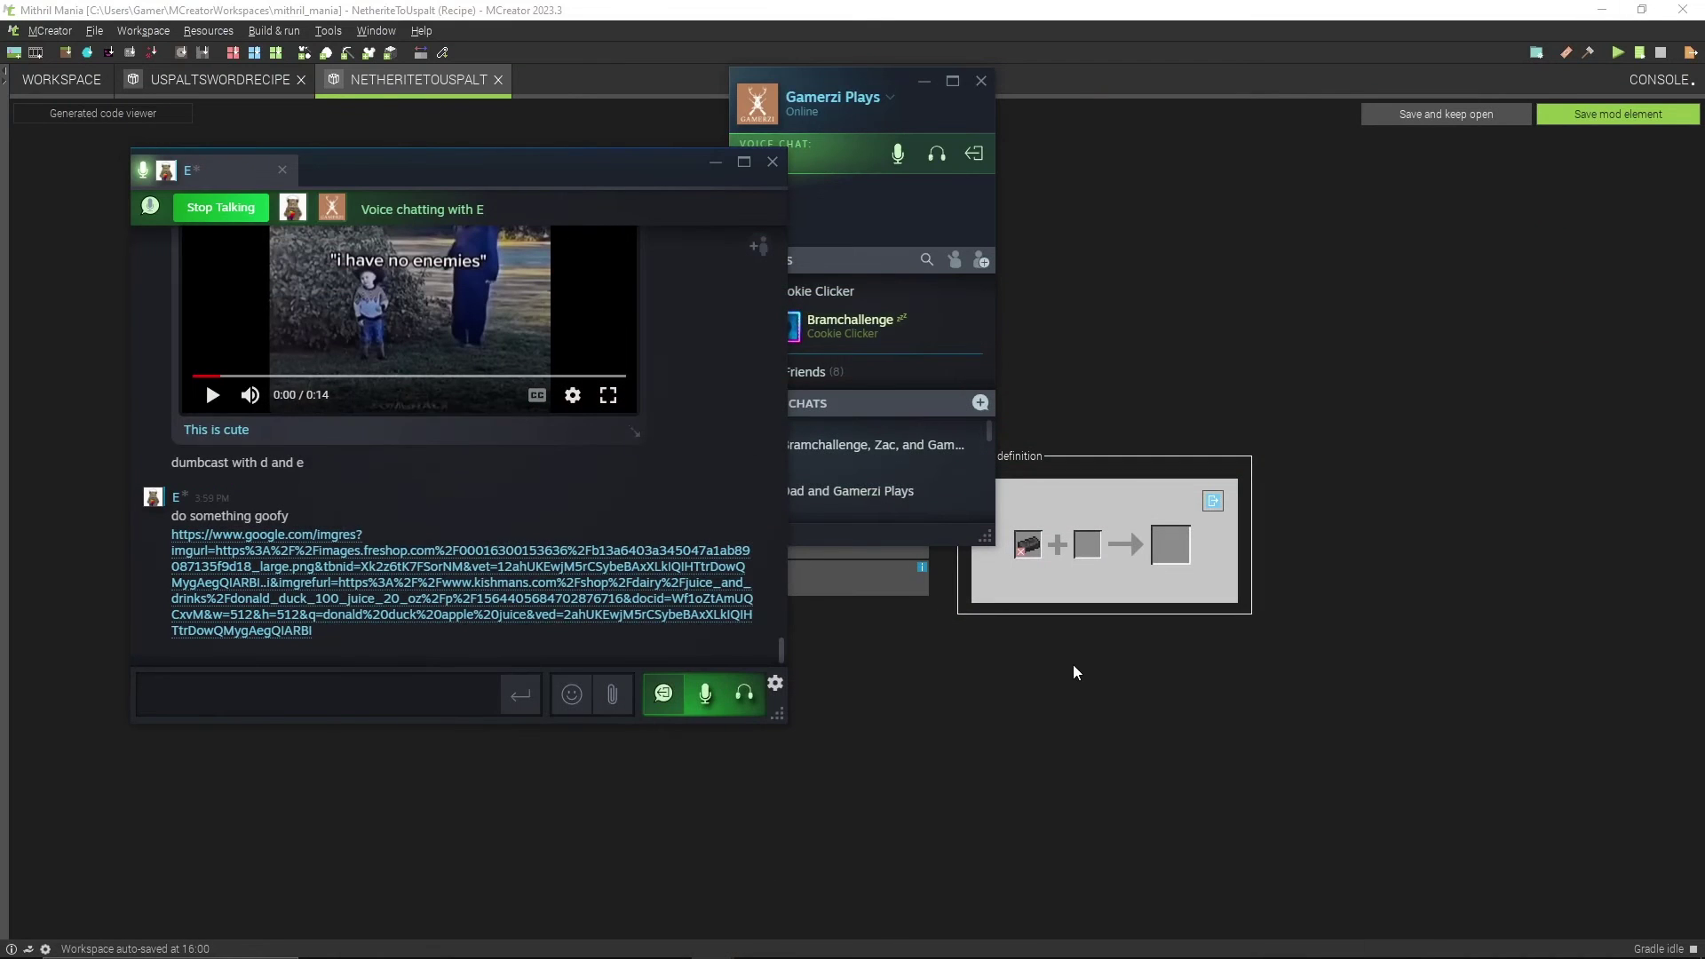
{"action": "left_click", "coordinate": [980, 818]}
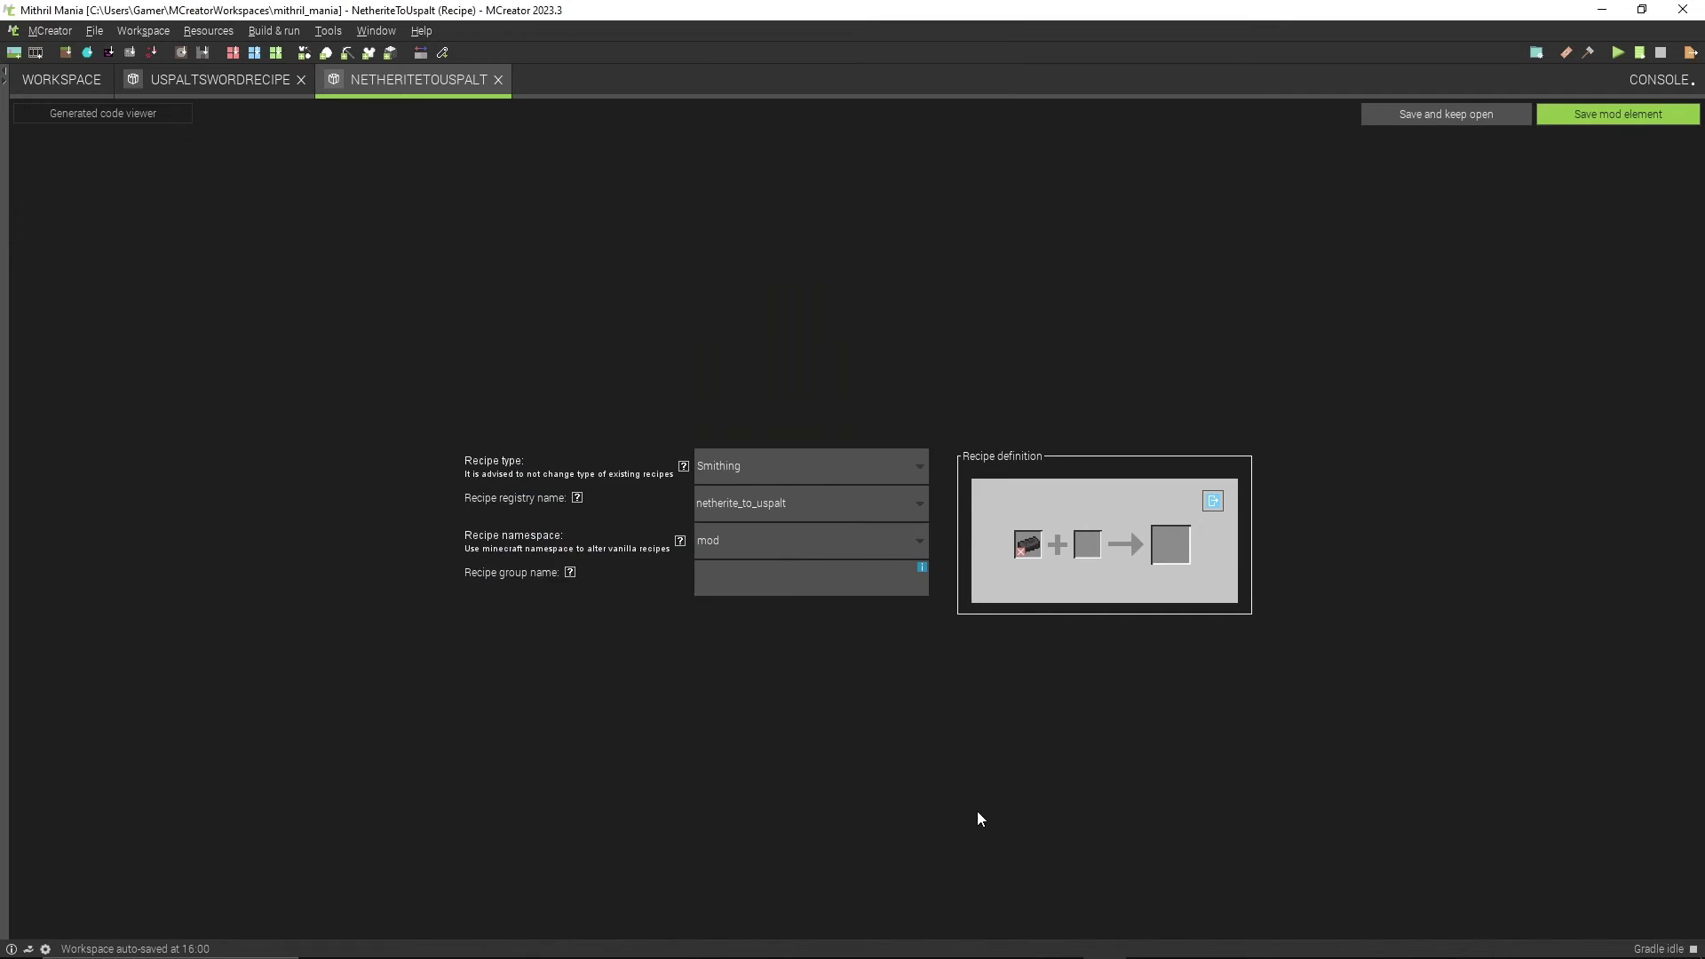
Step: Set the smithing recipe's second ingredient to UspaltBlock and its result to the Uspalt item, and save the mod element
{"action": "left_click", "coordinate": [1084, 550]}
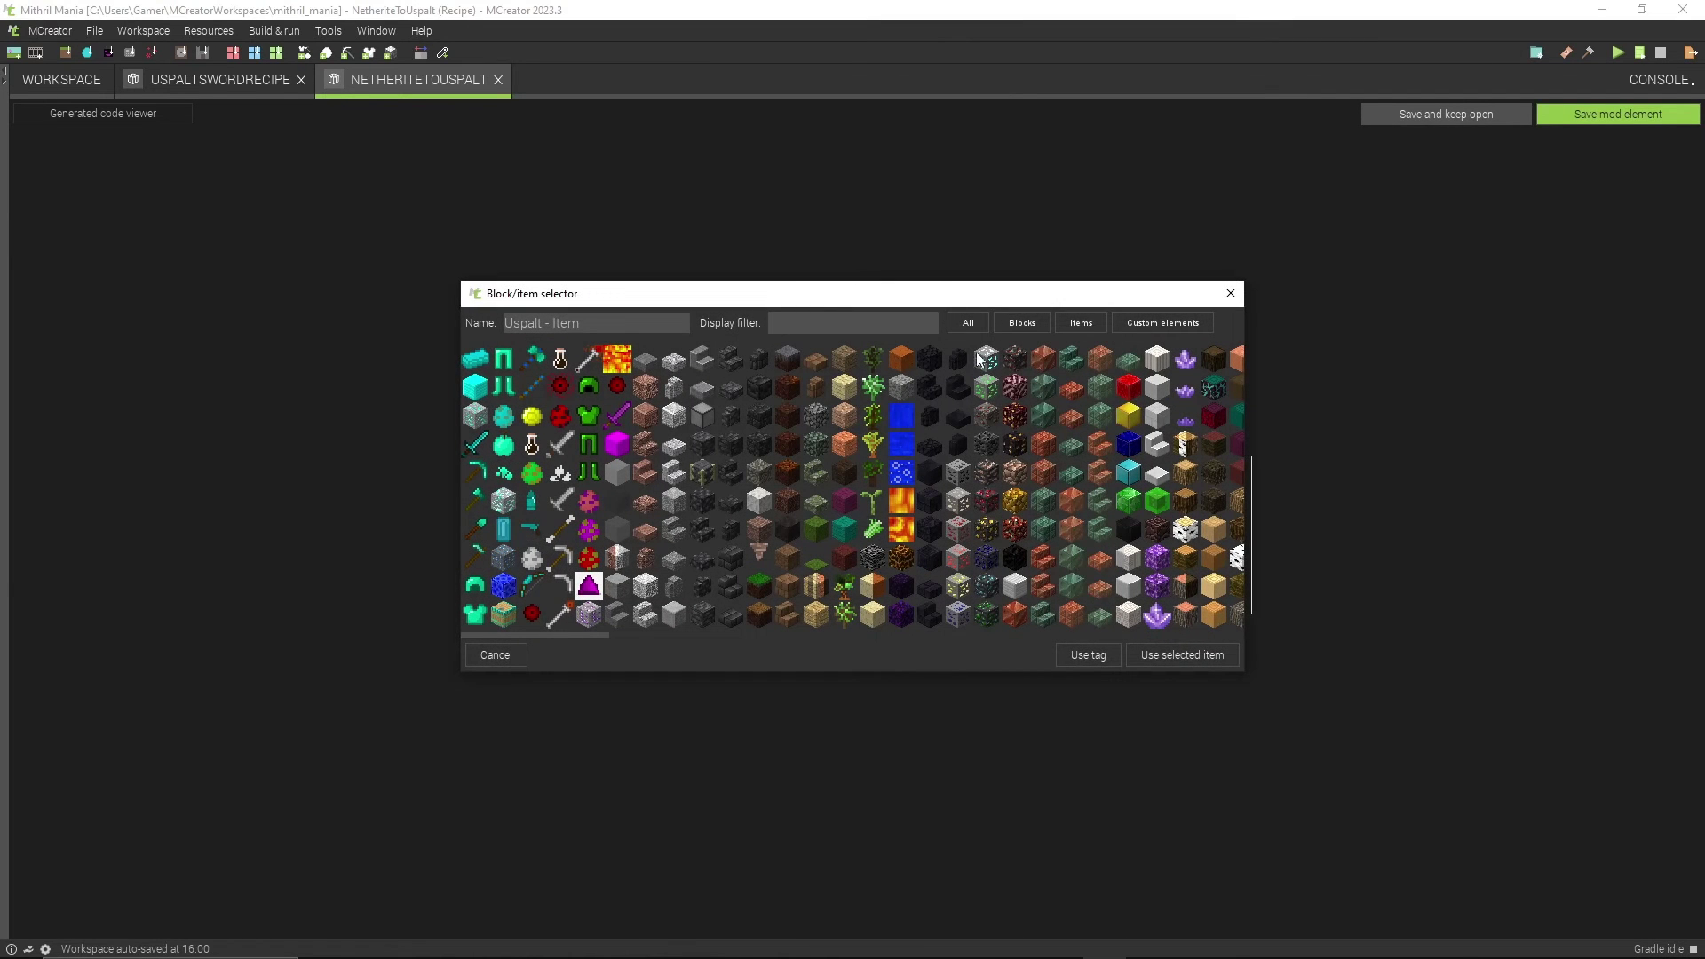
{"action": "left_click", "coordinate": [622, 442]}
{"action": "left_click", "coordinate": [1164, 654]}
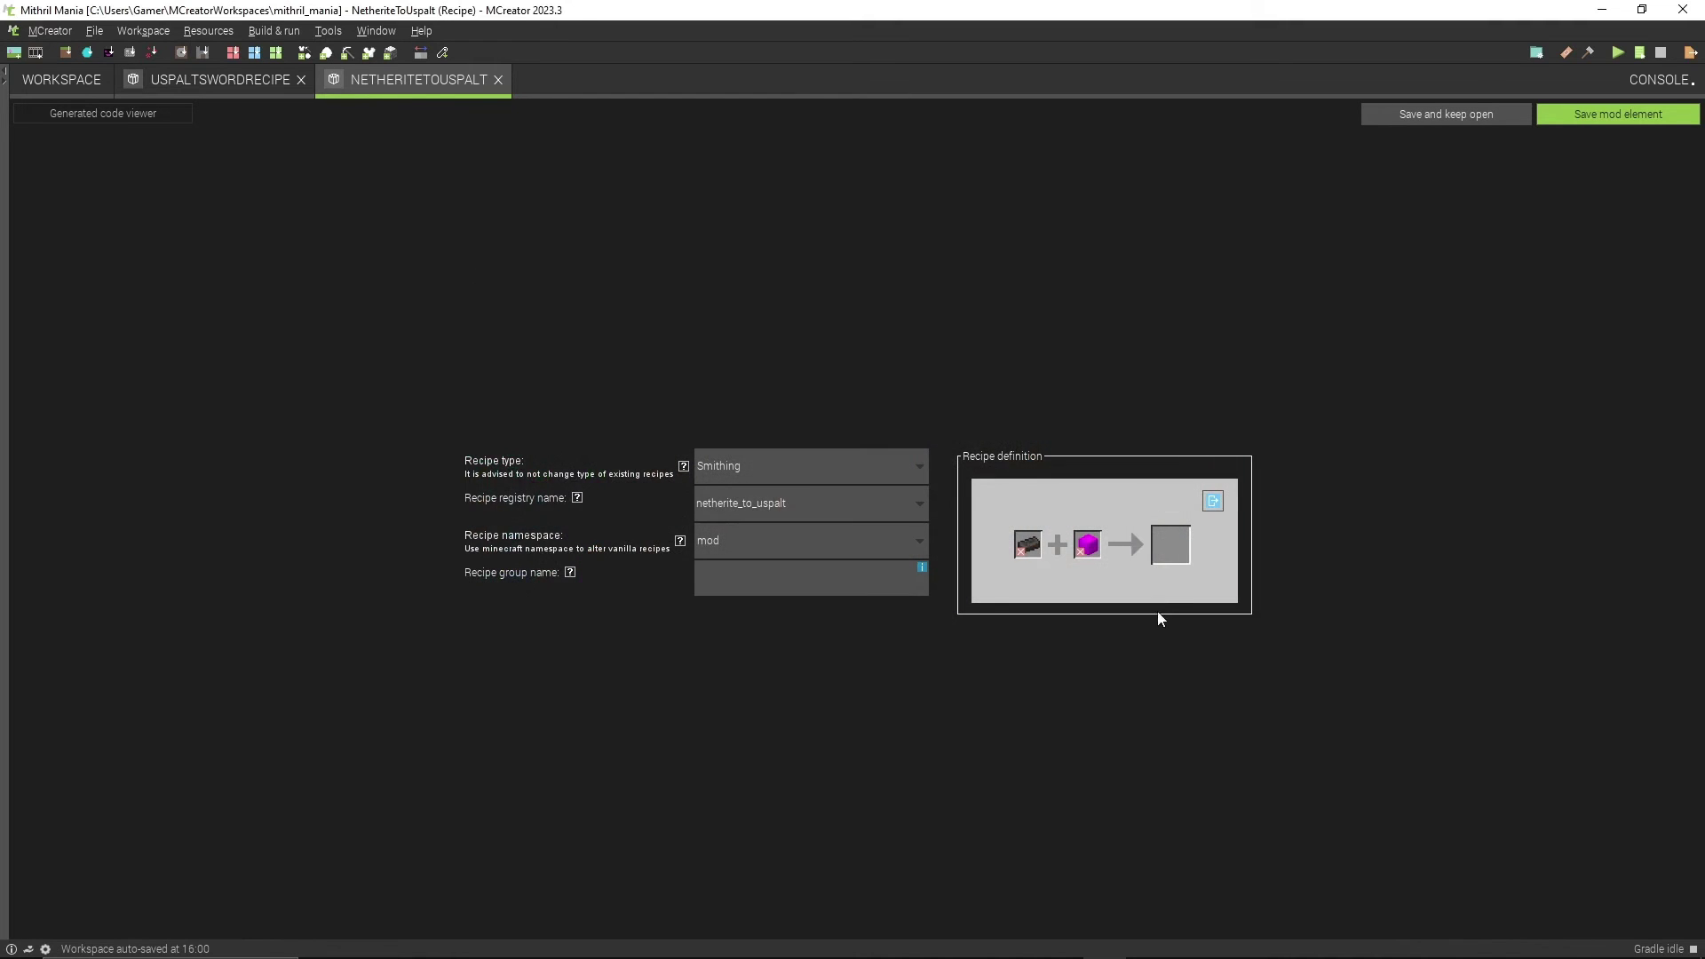
{"action": "left_click", "coordinate": [1176, 557]}
{"action": "left_click", "coordinate": [589, 586]}
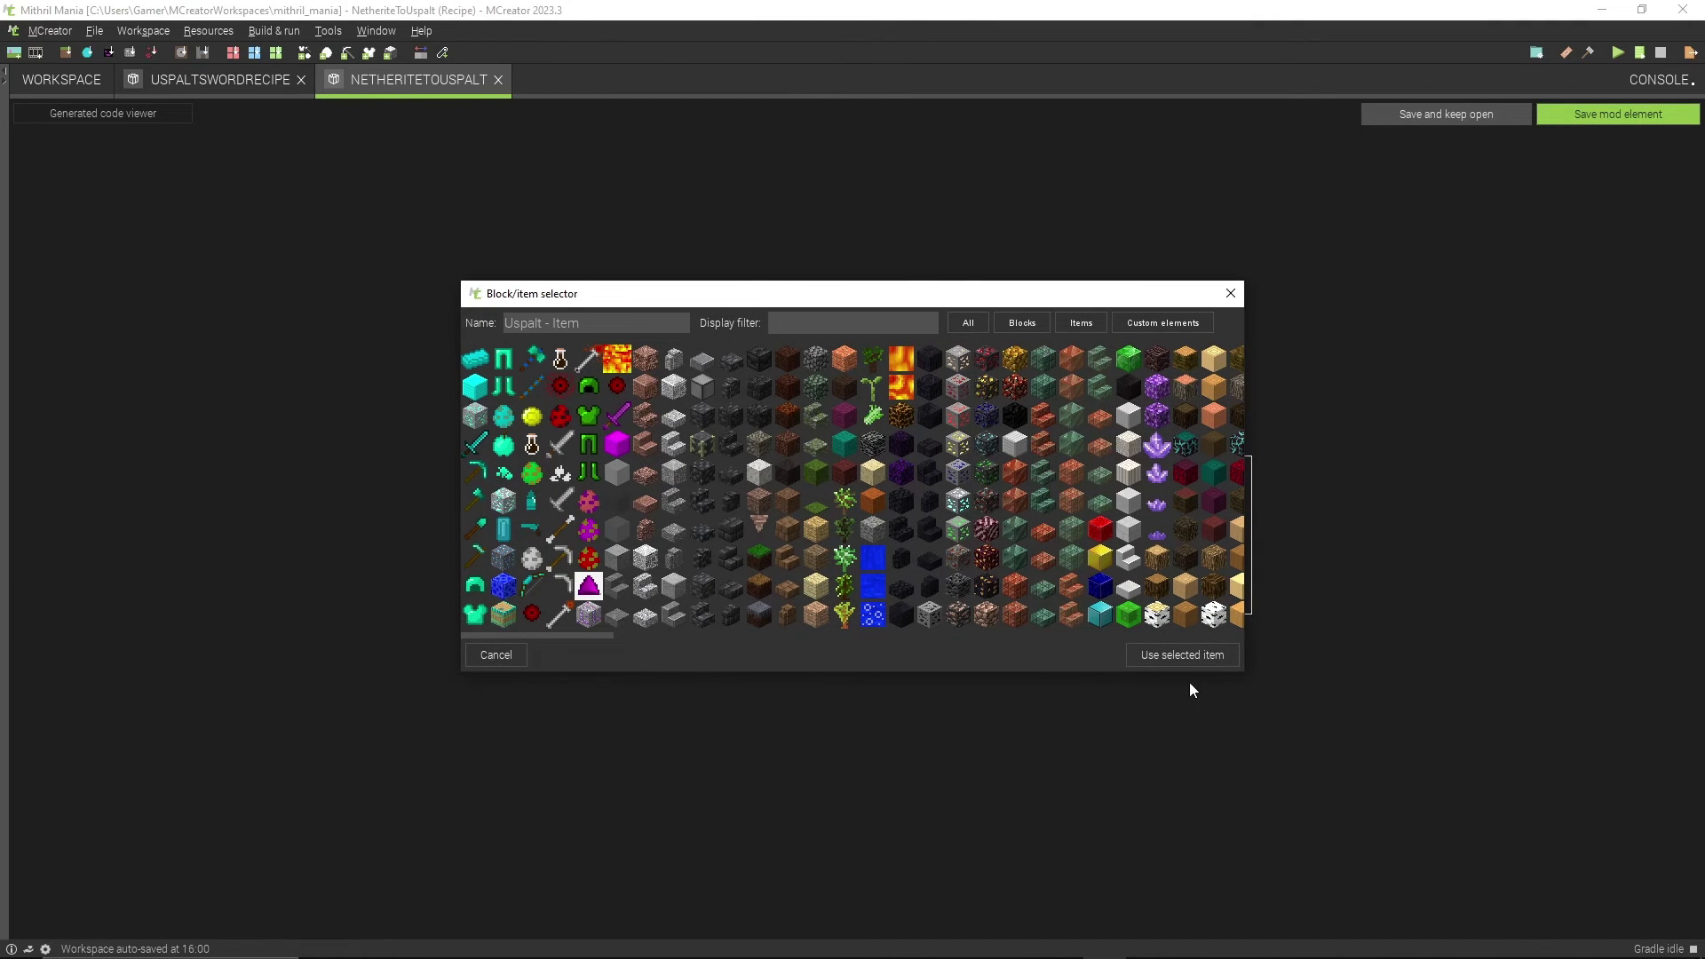
{"action": "left_click", "coordinate": [1186, 657]}
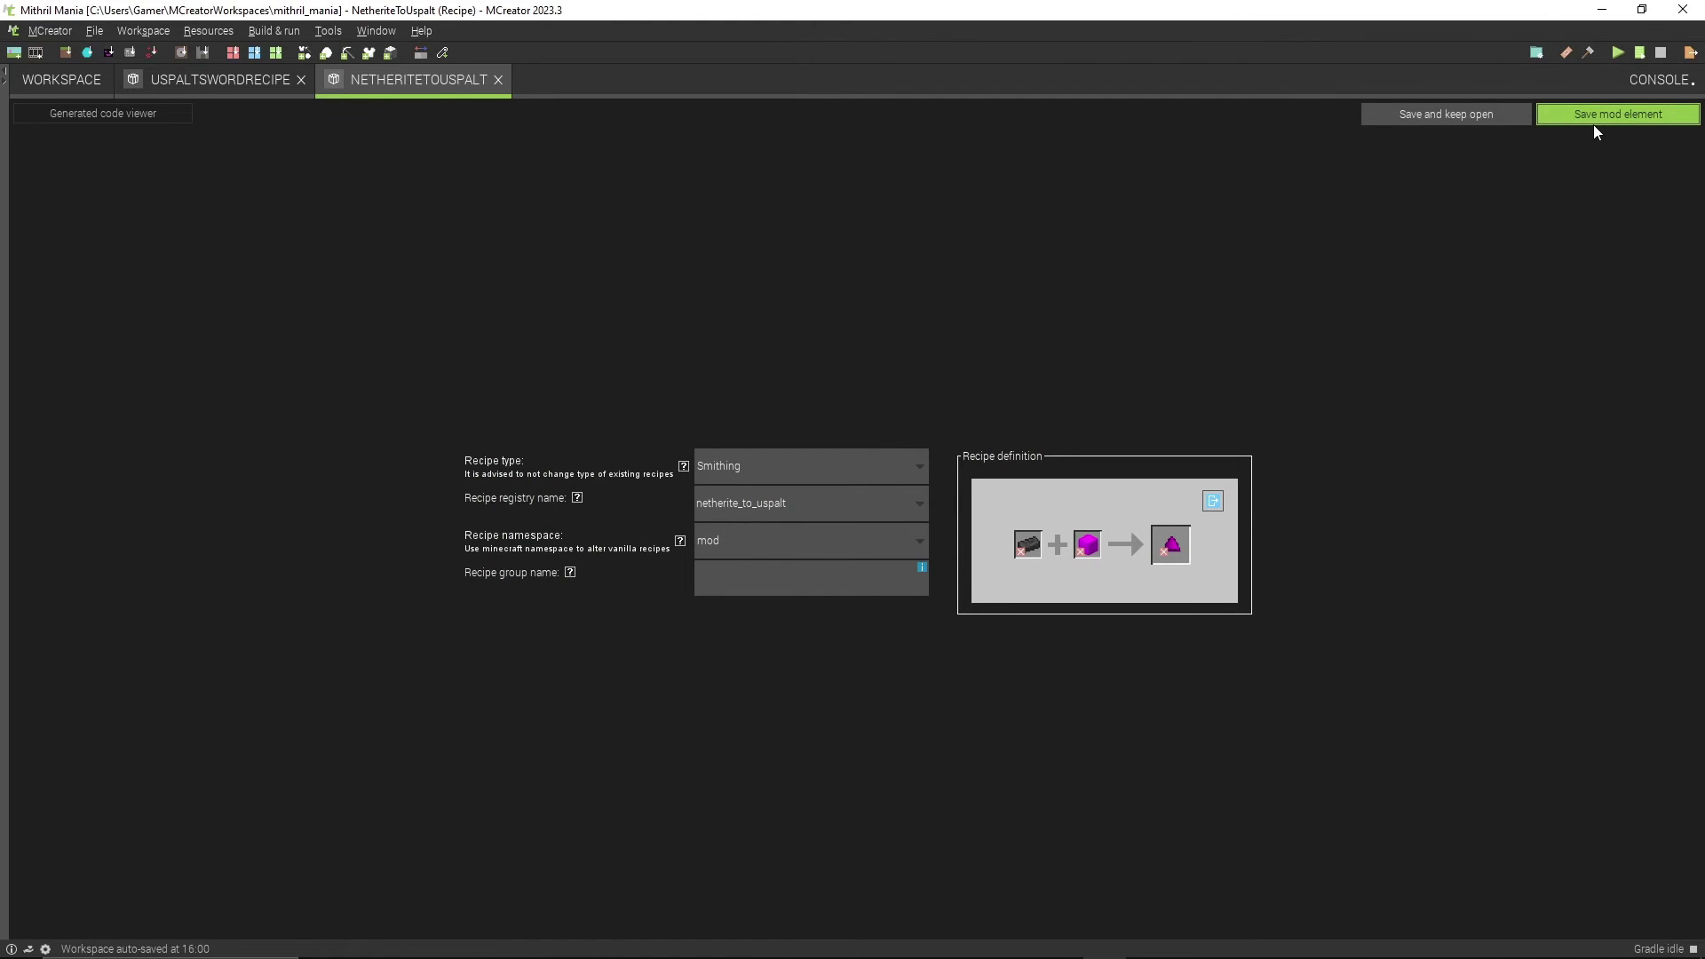
{"action": "left_click", "coordinate": [1594, 123]}
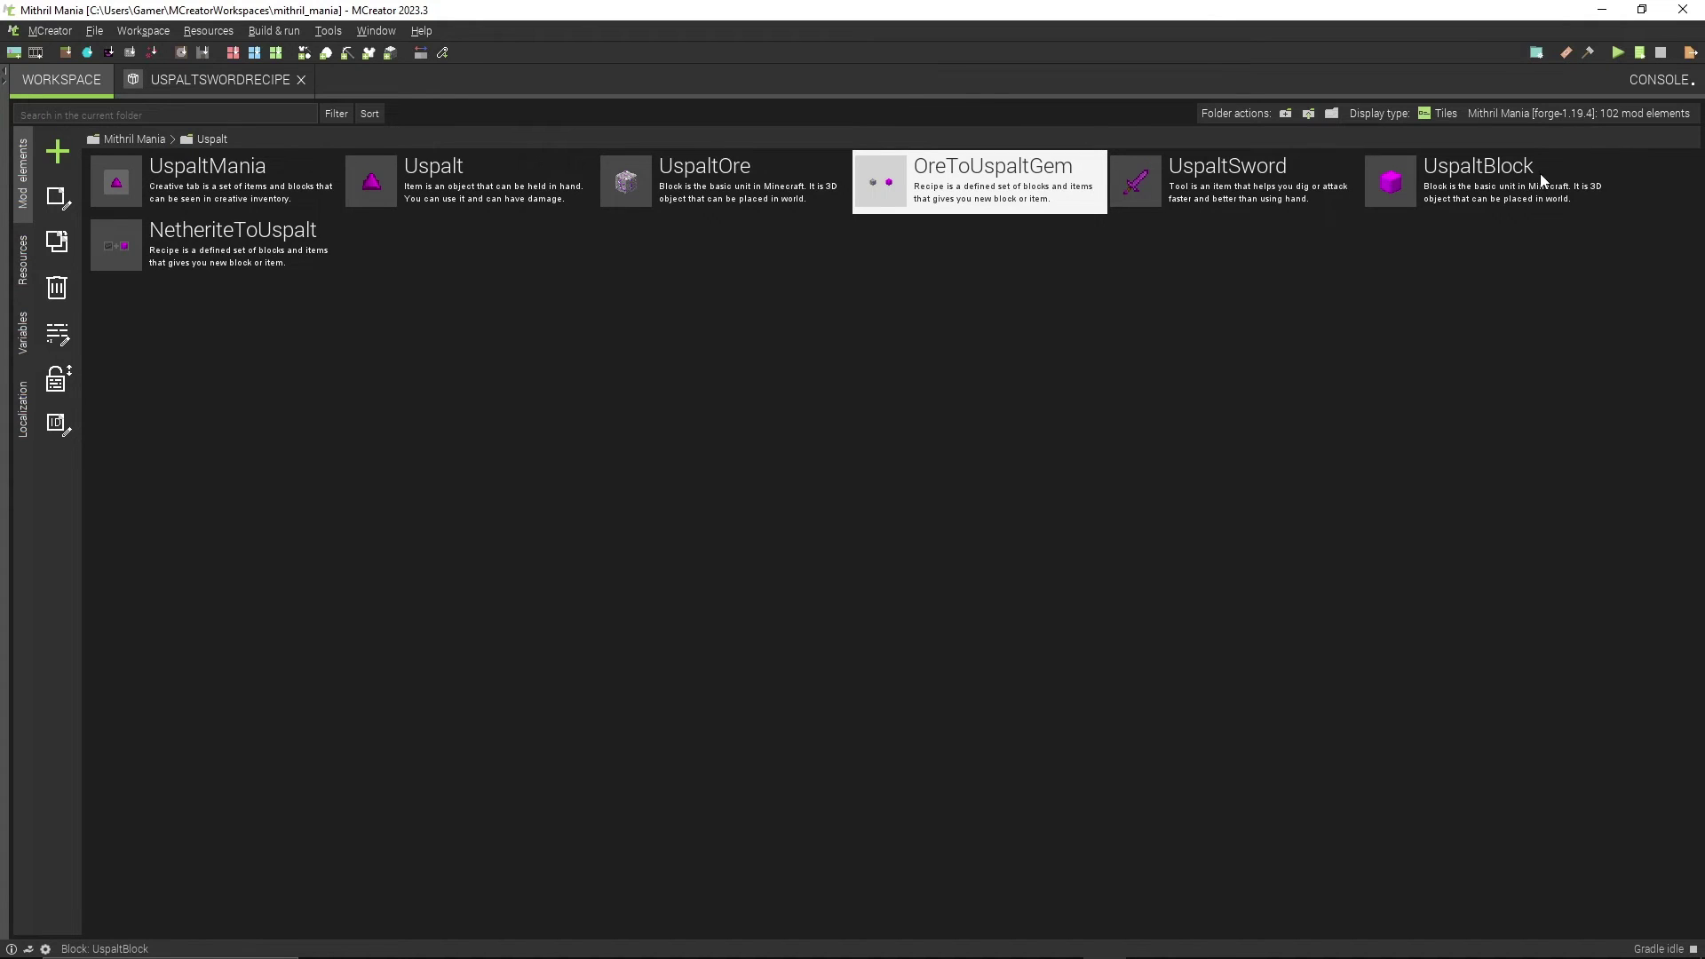
Step: In UspaltSwordRecipe, place the Uspalt item in the middle slot of the crafting grid's first row
{"action": "left_click", "coordinate": [57, 152]}
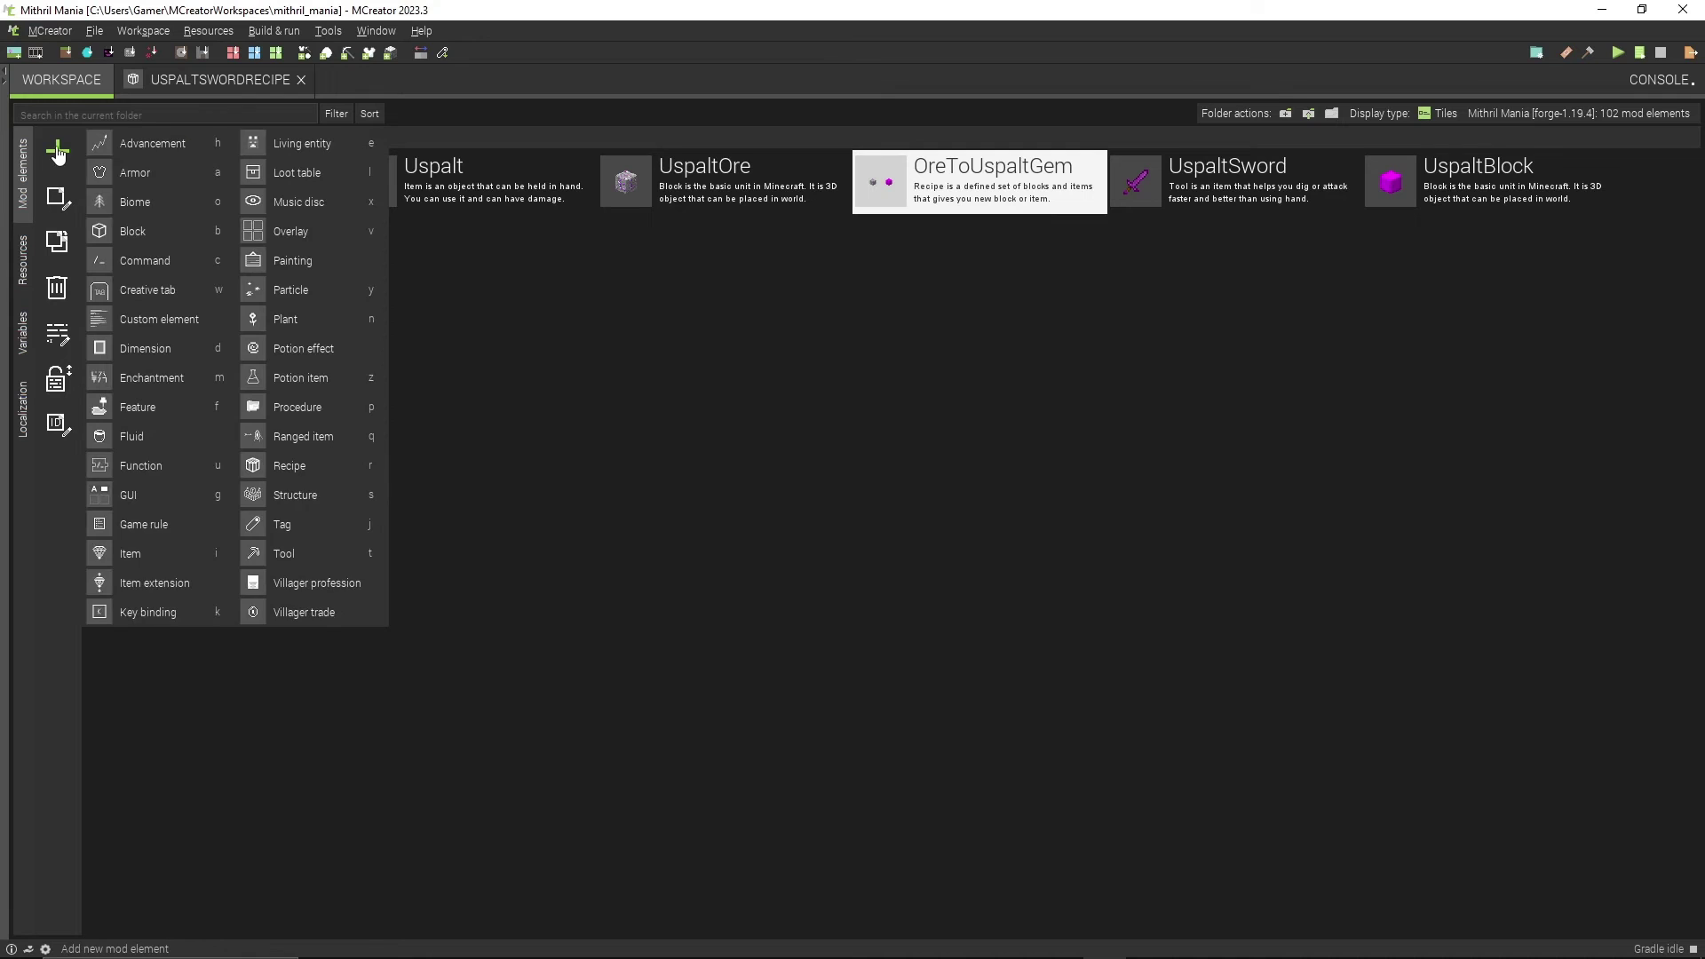
{"action": "left_click", "coordinate": [763, 488]}
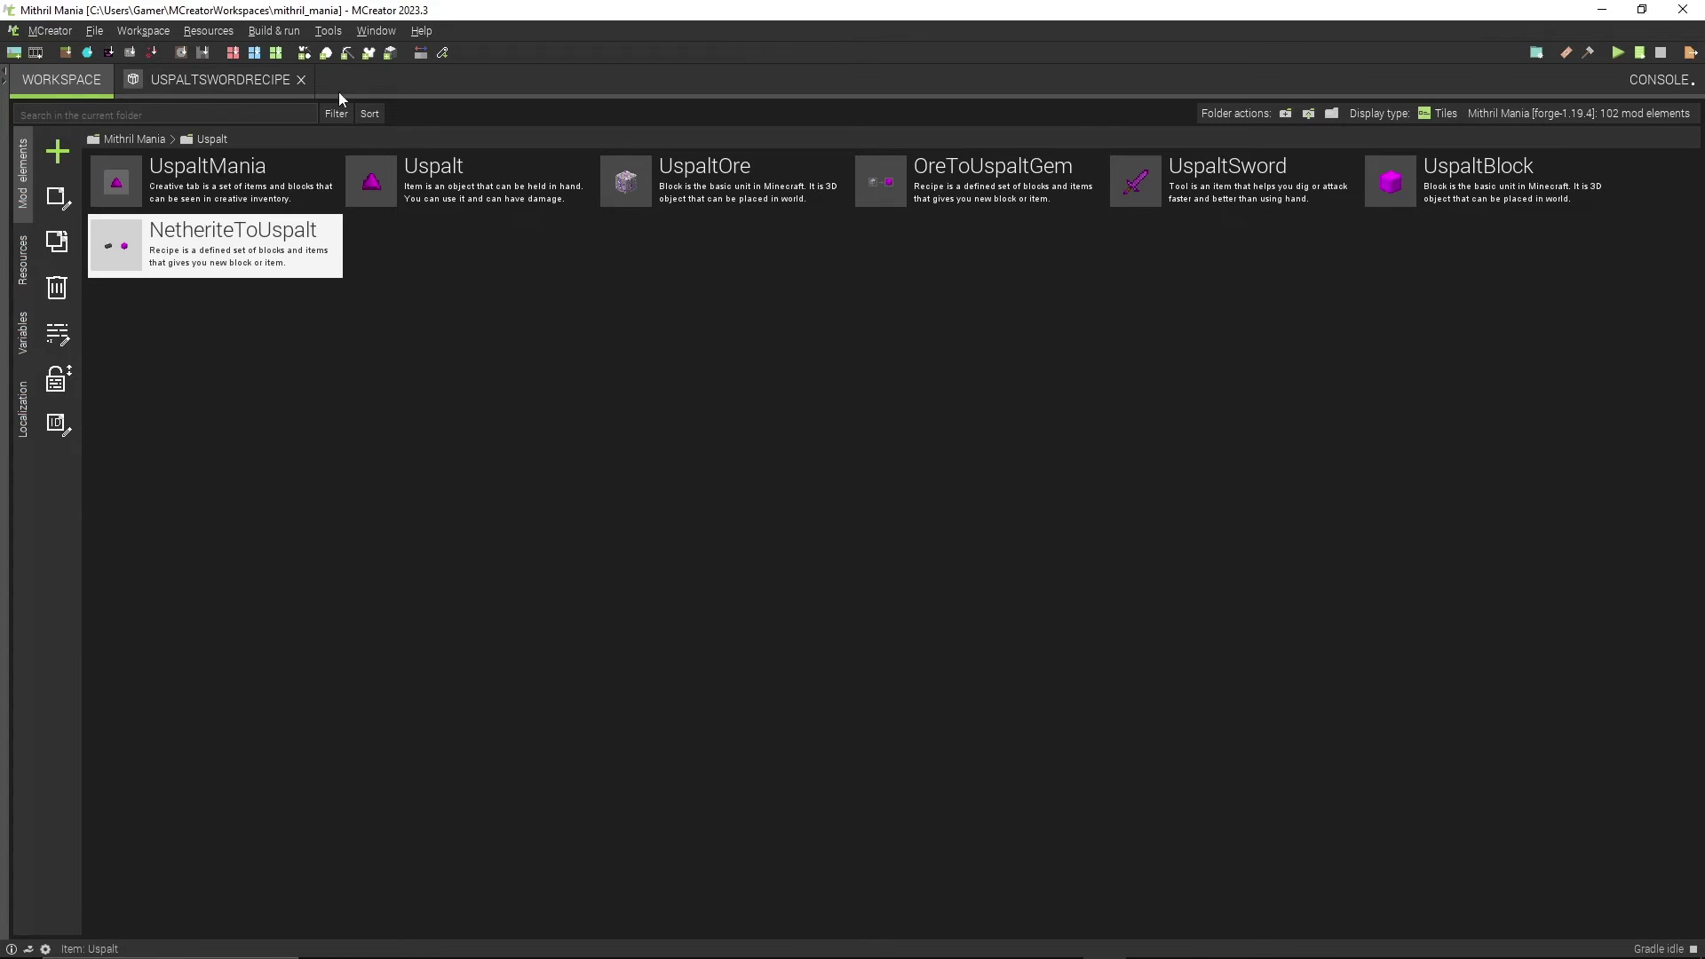
{"action": "left_click", "coordinate": [200, 82]}
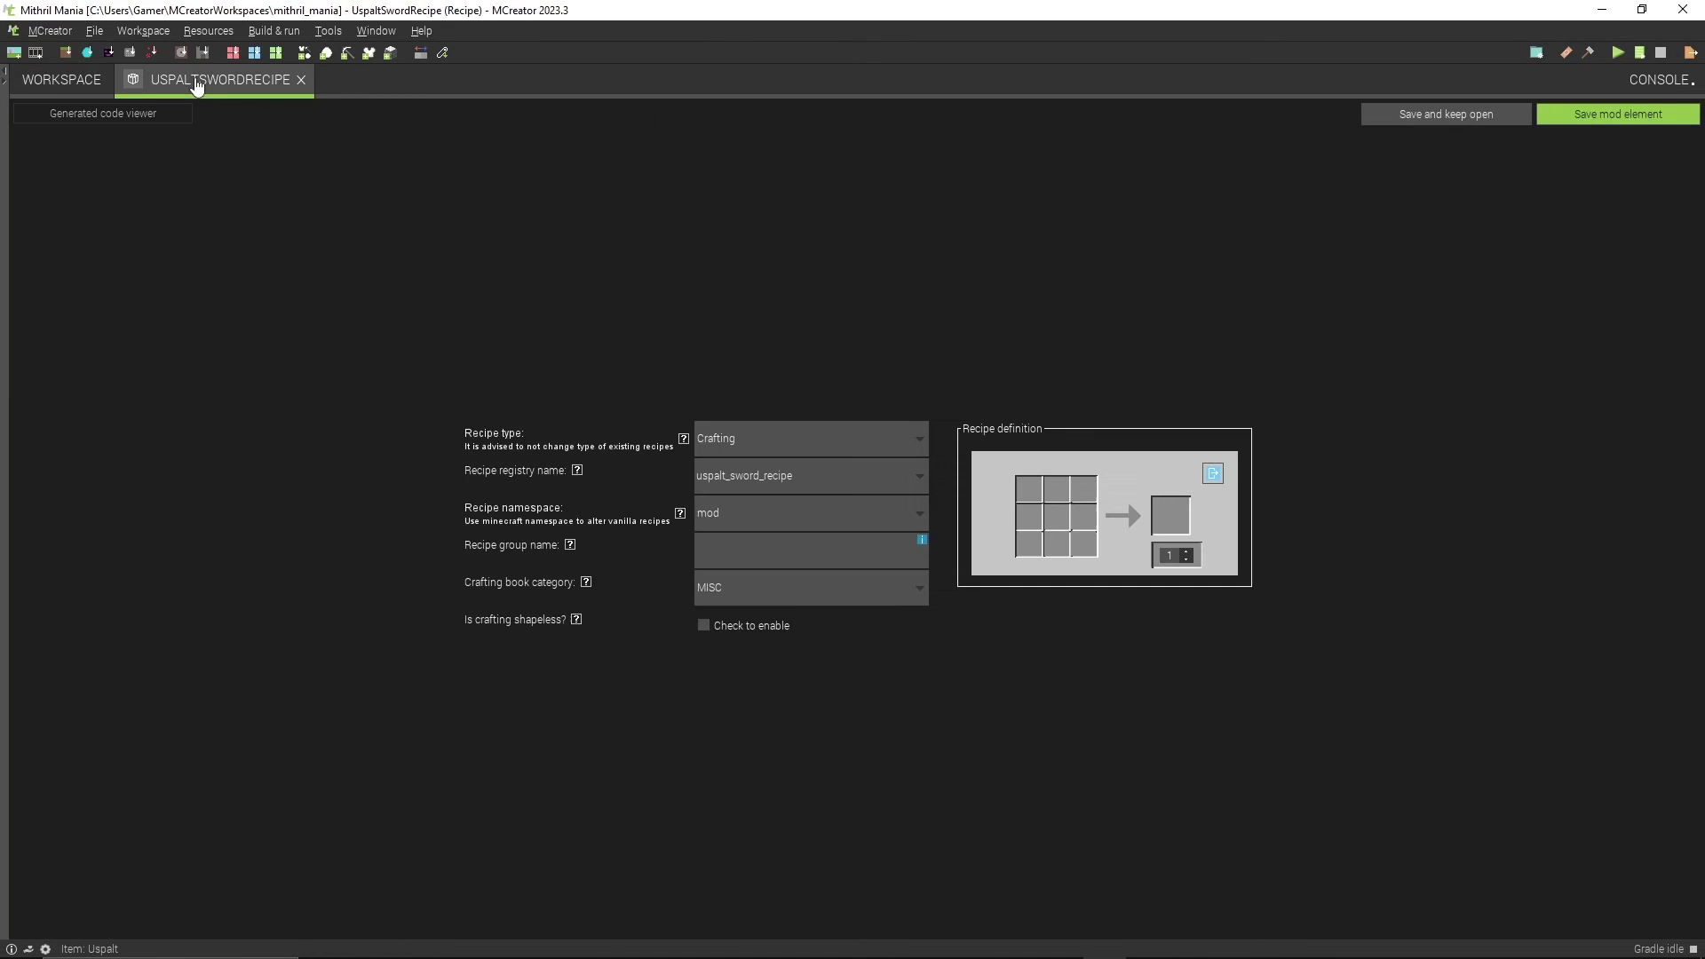
{"action": "left_click", "coordinate": [1059, 494]}
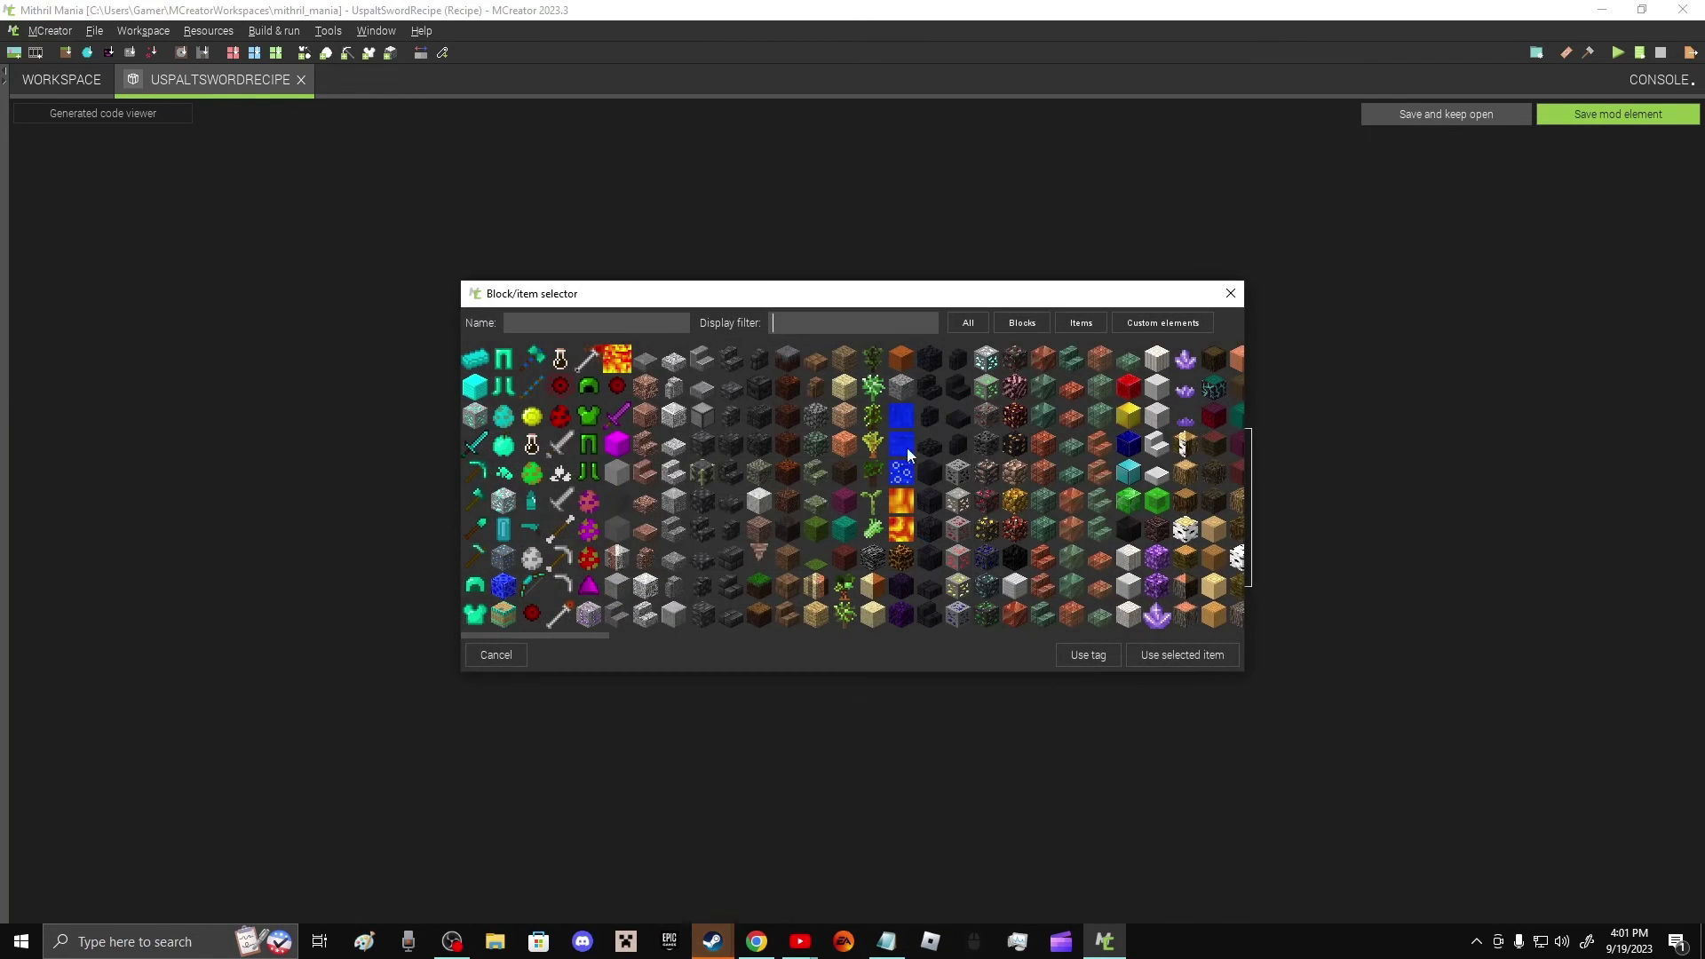
{"action": "left_click", "coordinate": [589, 585]}
{"action": "left_click", "coordinate": [1167, 654]}
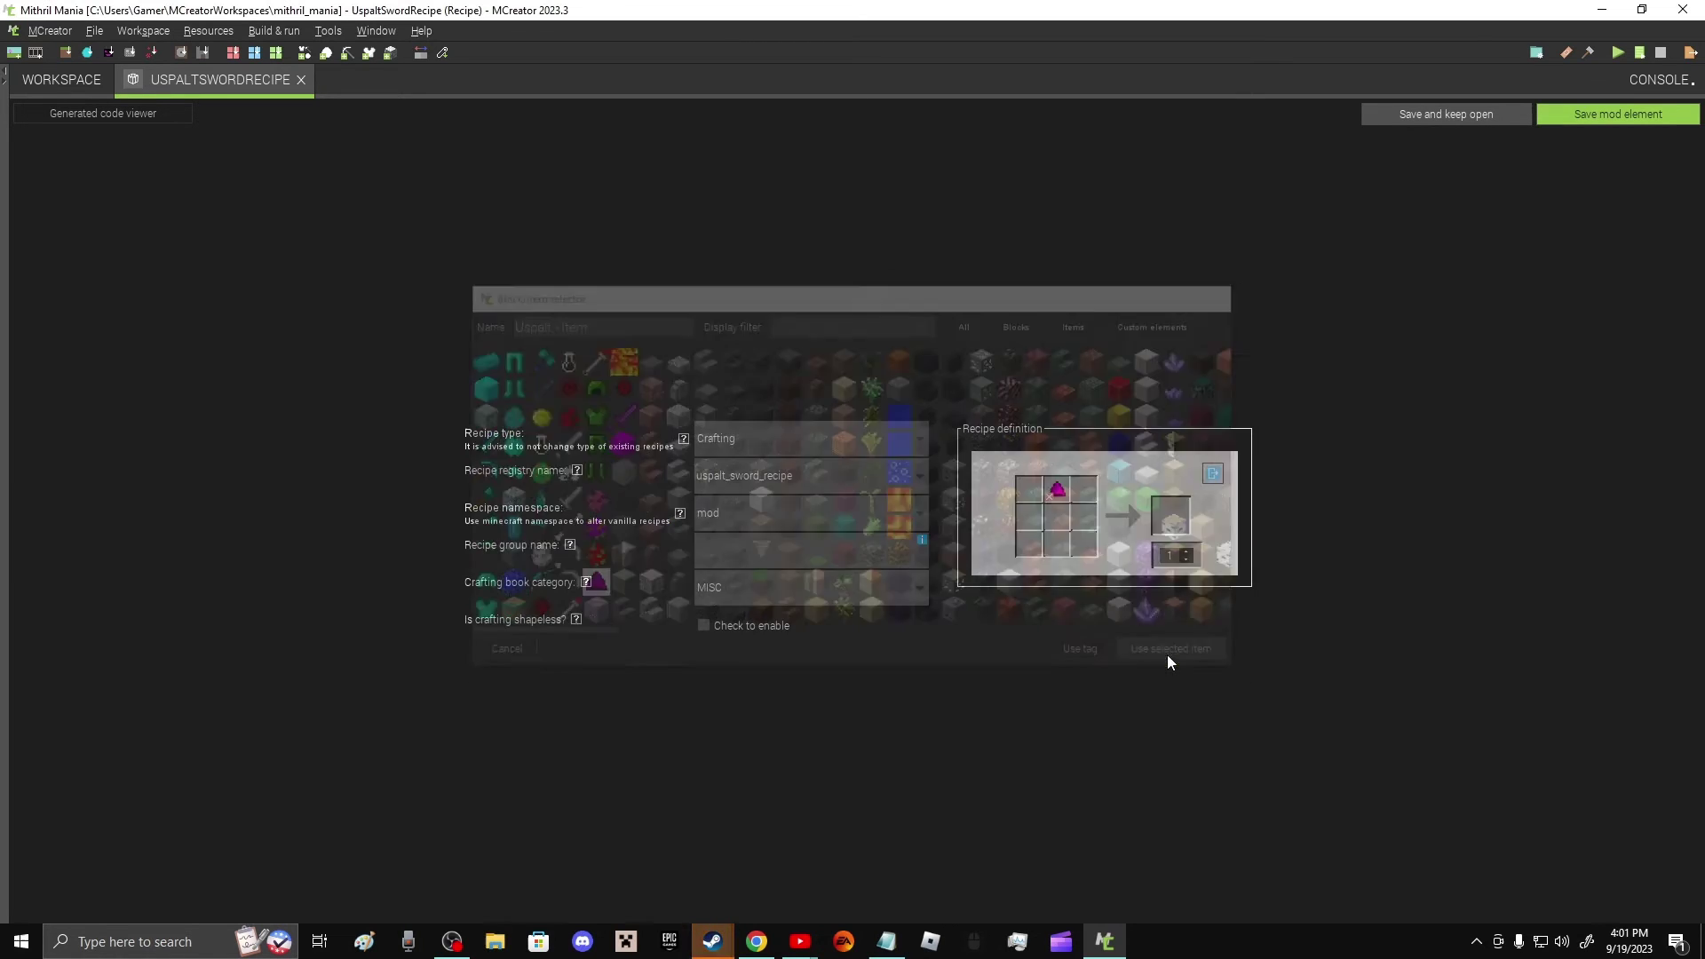
Step: Switch to the Steam chat window and play the shared "it's a me super mario on the ps4" video
{"action": "mouse_move", "coordinate": [713, 941]}
{"action": "left_click", "coordinate": [853, 862]}
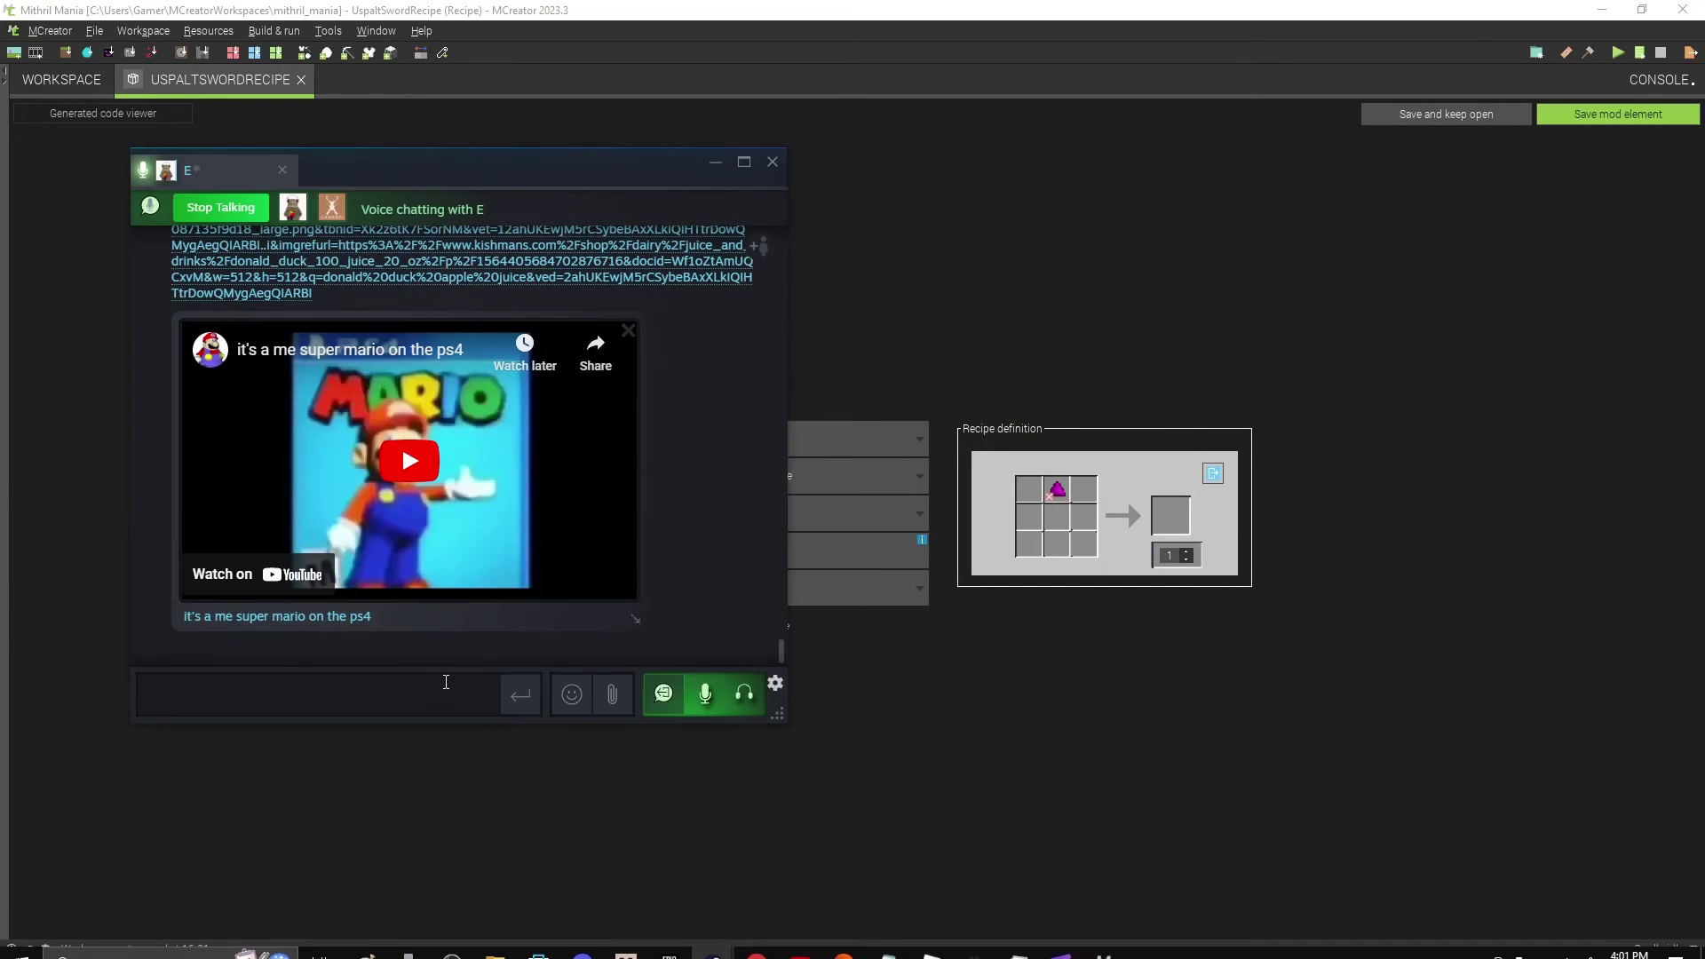
{"action": "left_click", "coordinate": [431, 464]}
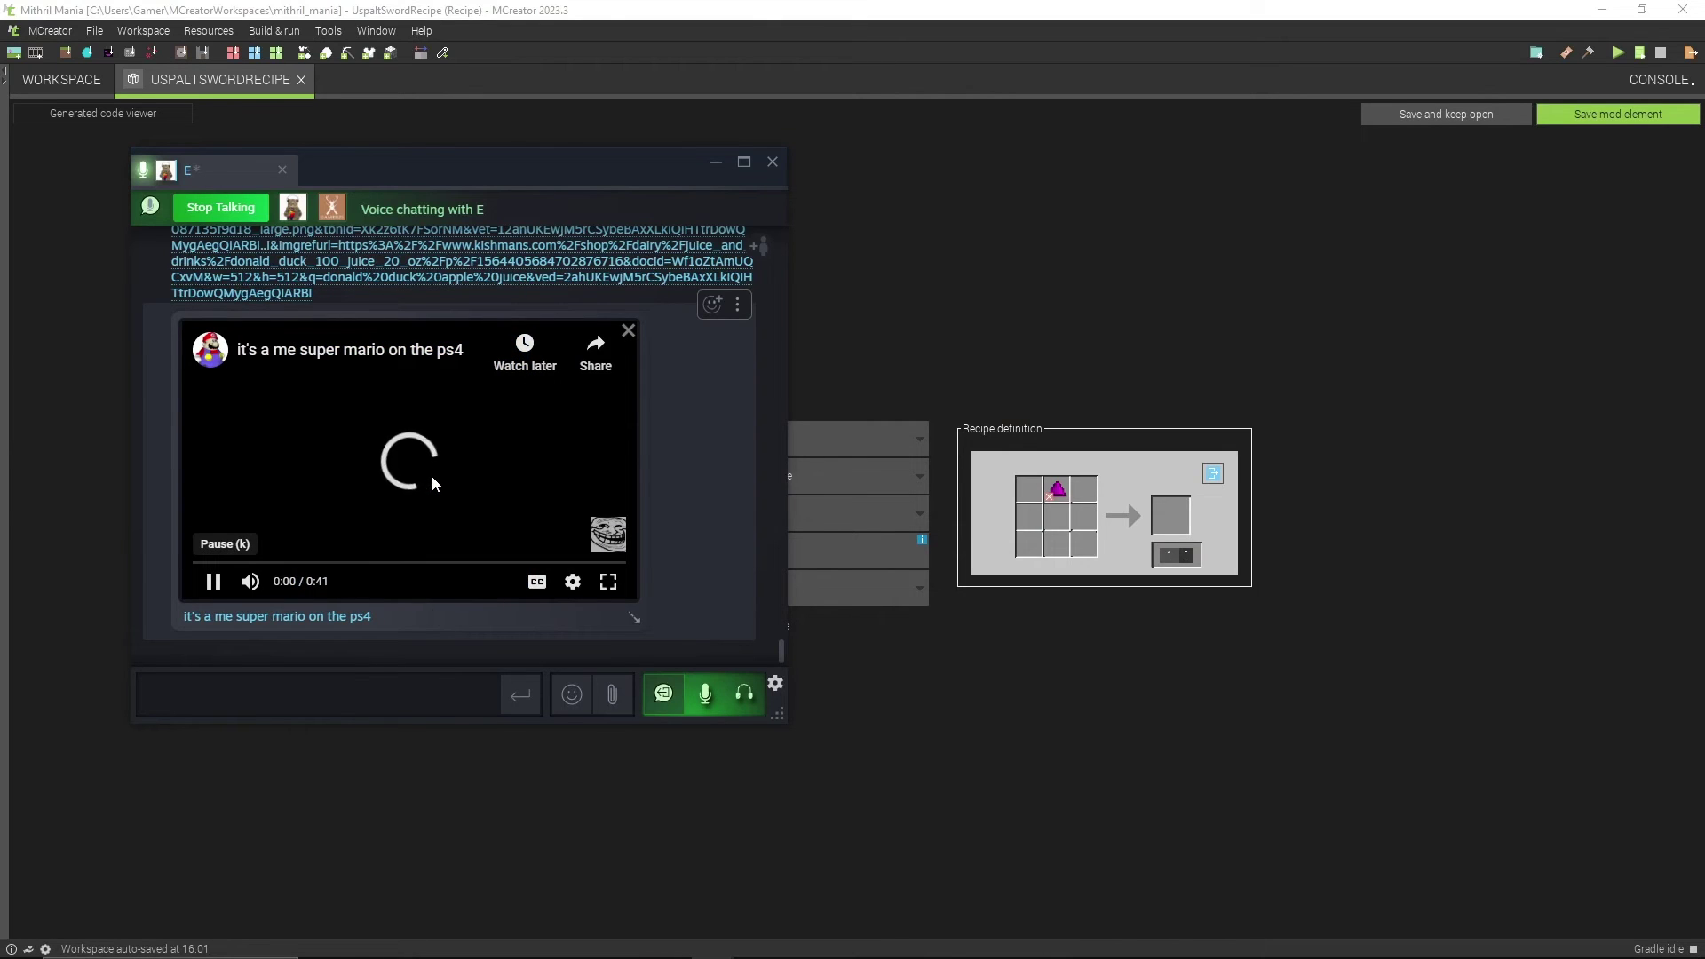
Step: Send the chat message "stop sending messages pls (it shows my timezone)" and return to MCreator
{"action": "type", "text": "s"}
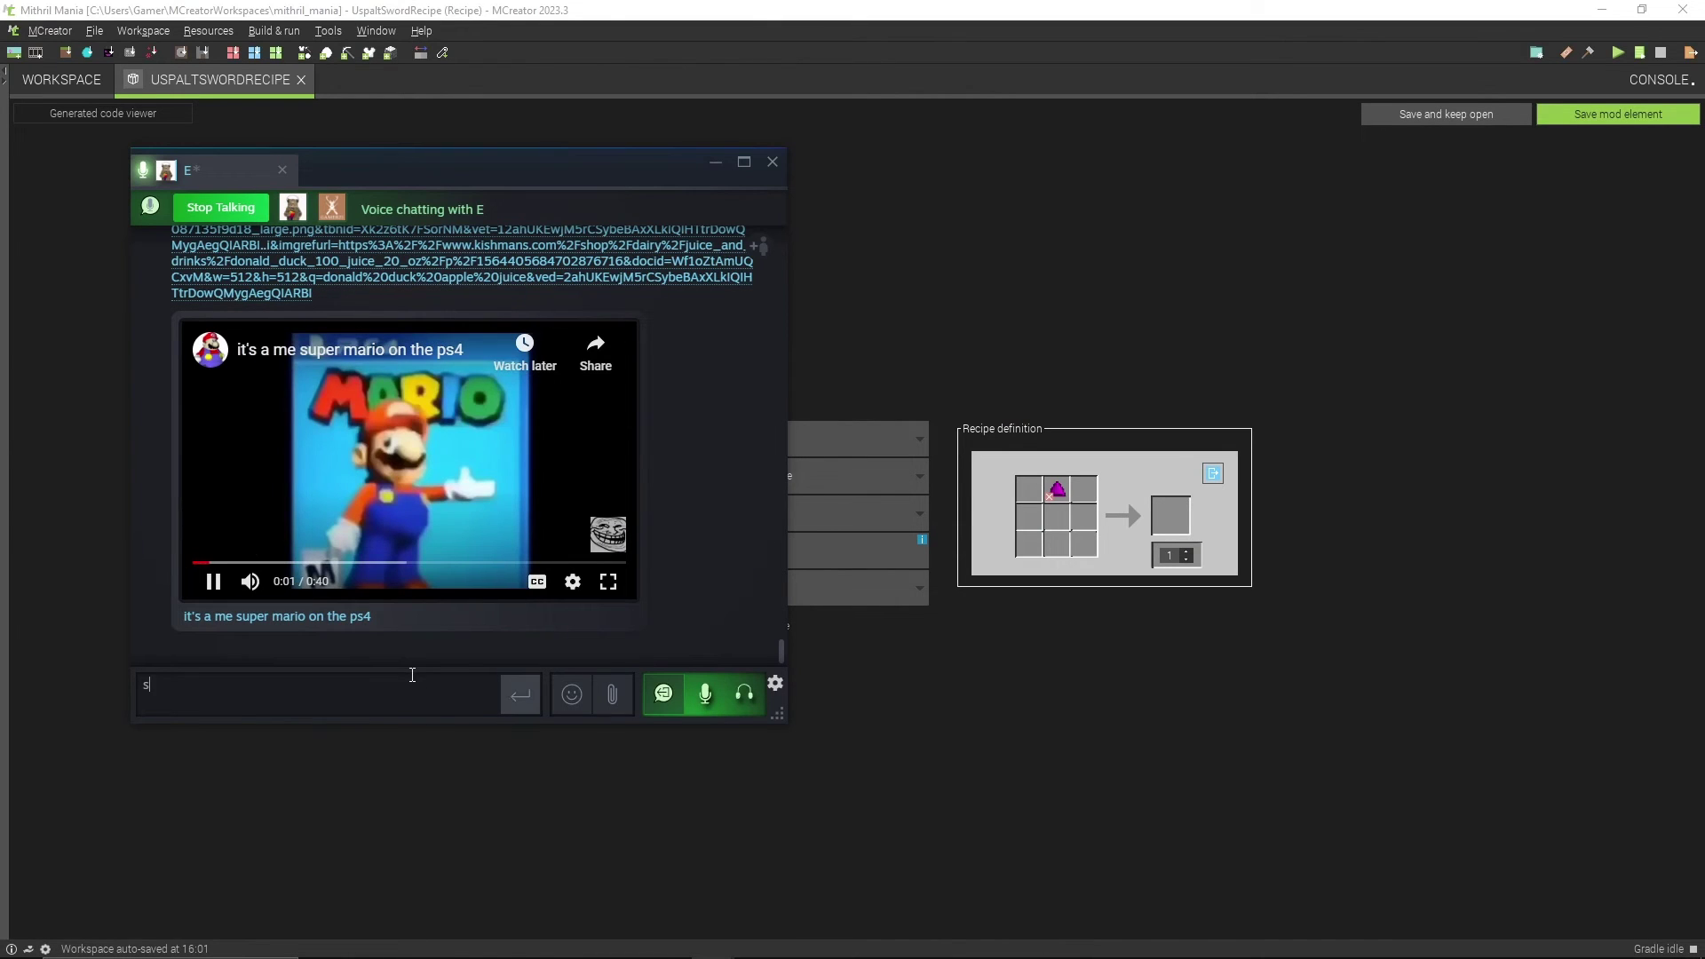
{"action": "type", "text": "top sendin"}
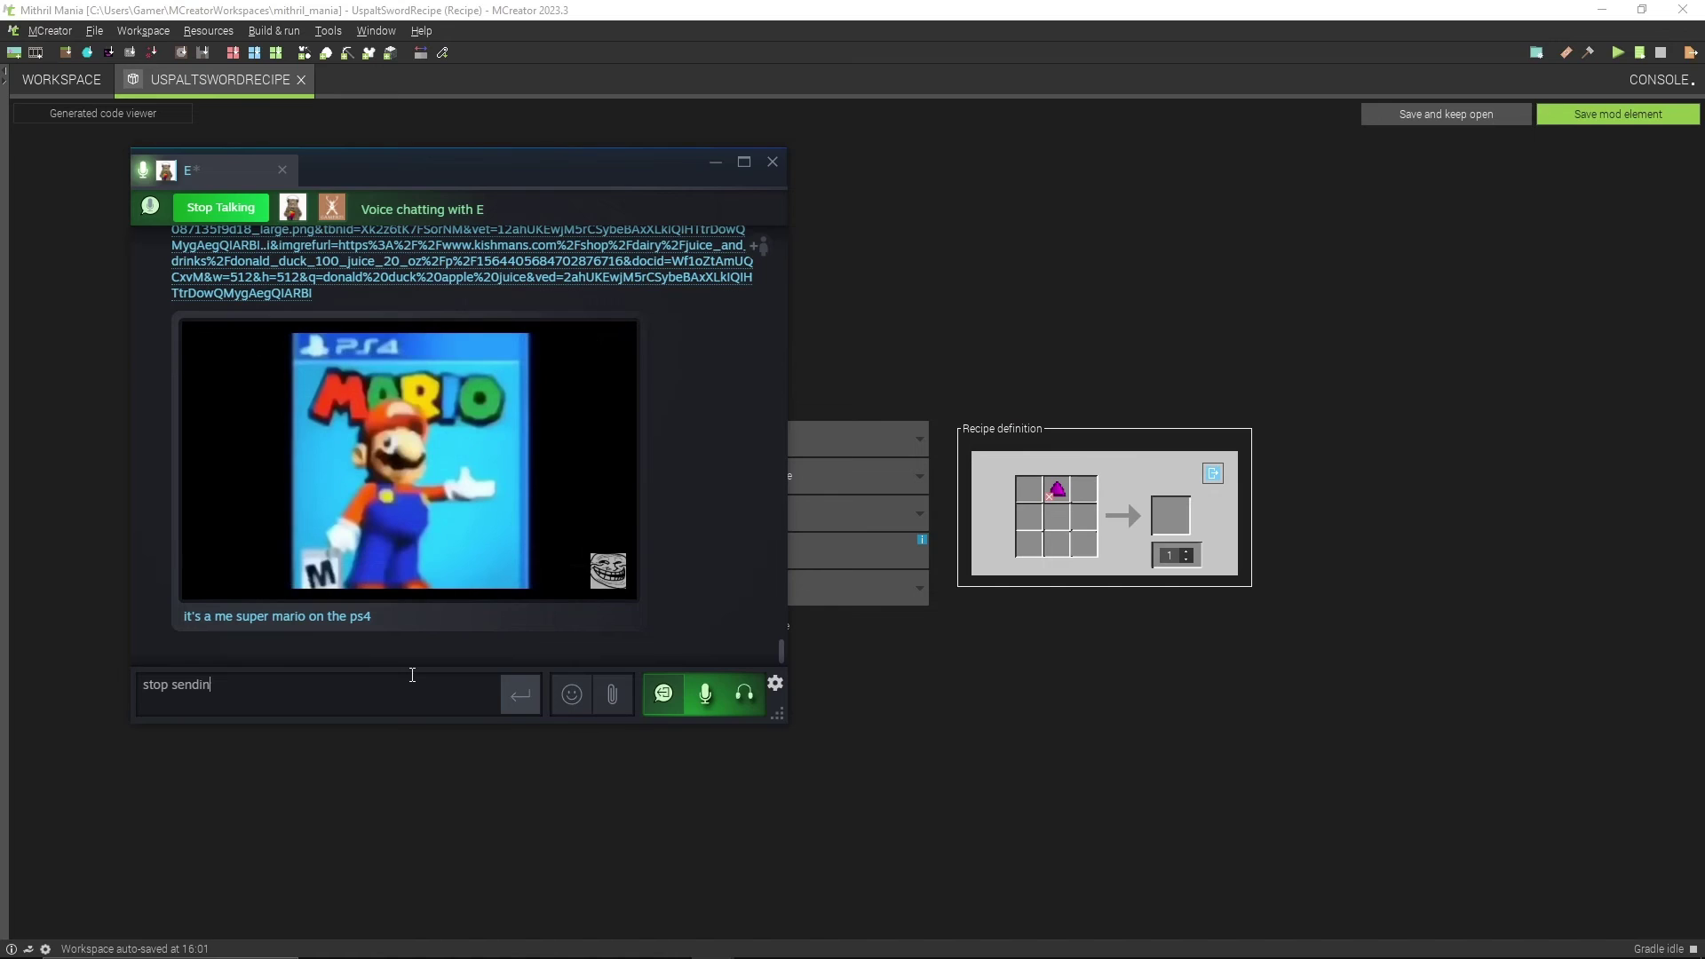
{"action": "type", "text": "g messages pls"}
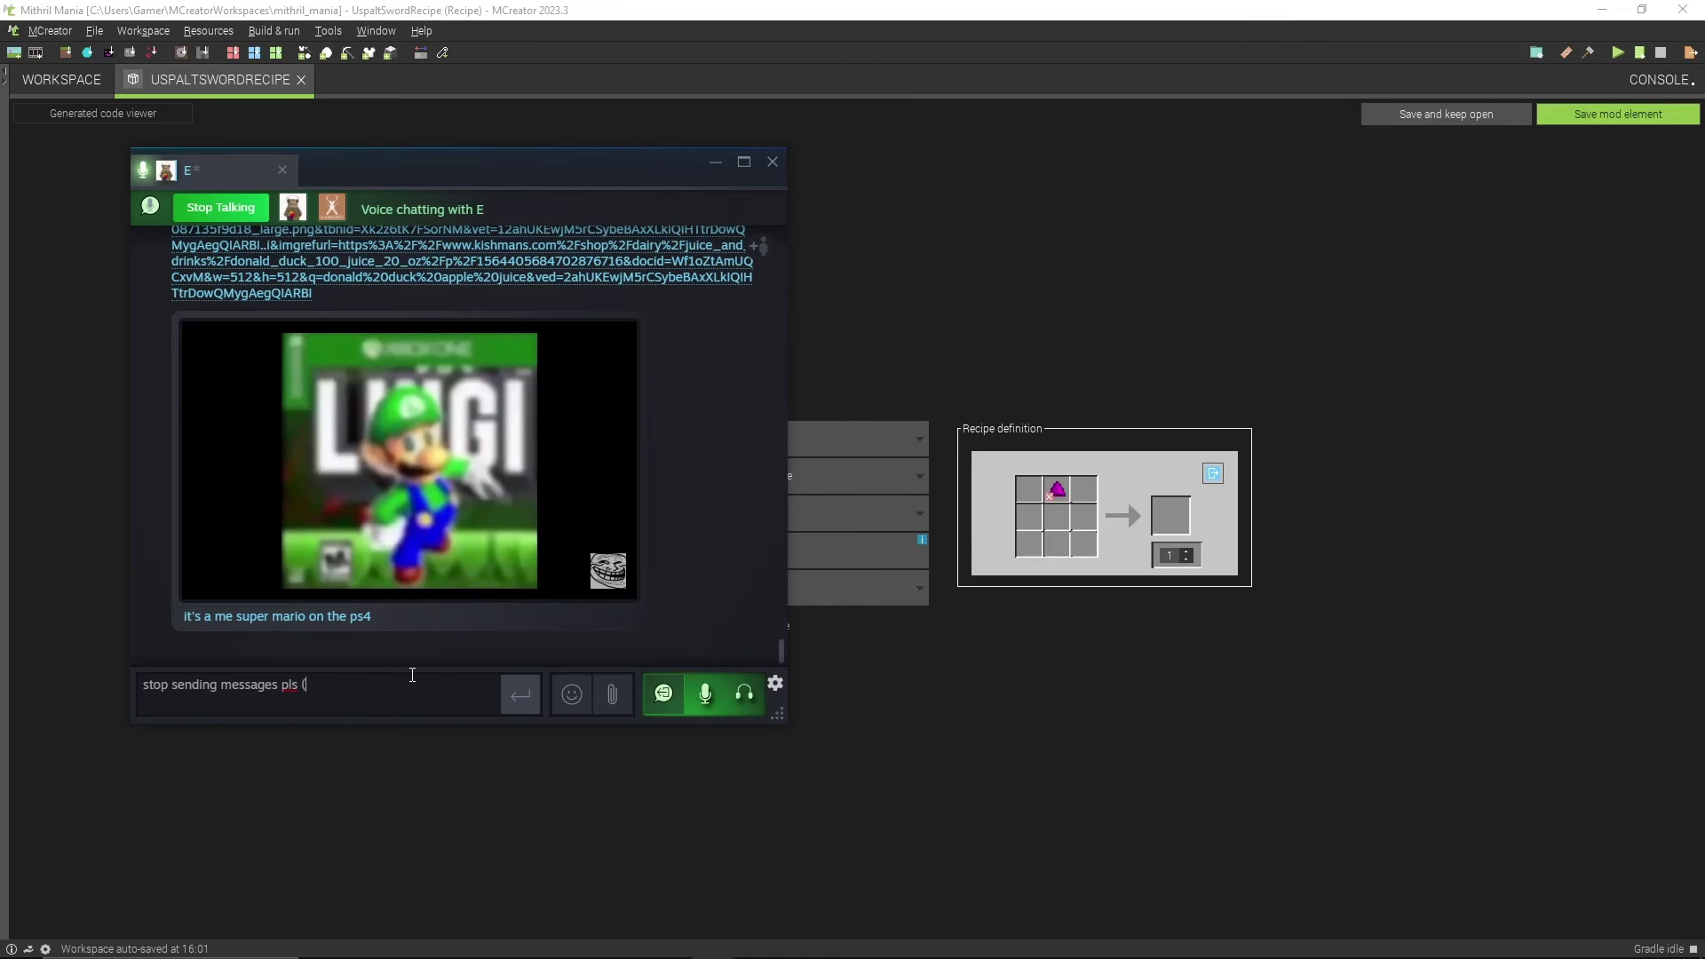
{"action": "type", "text": " (it shows my"}
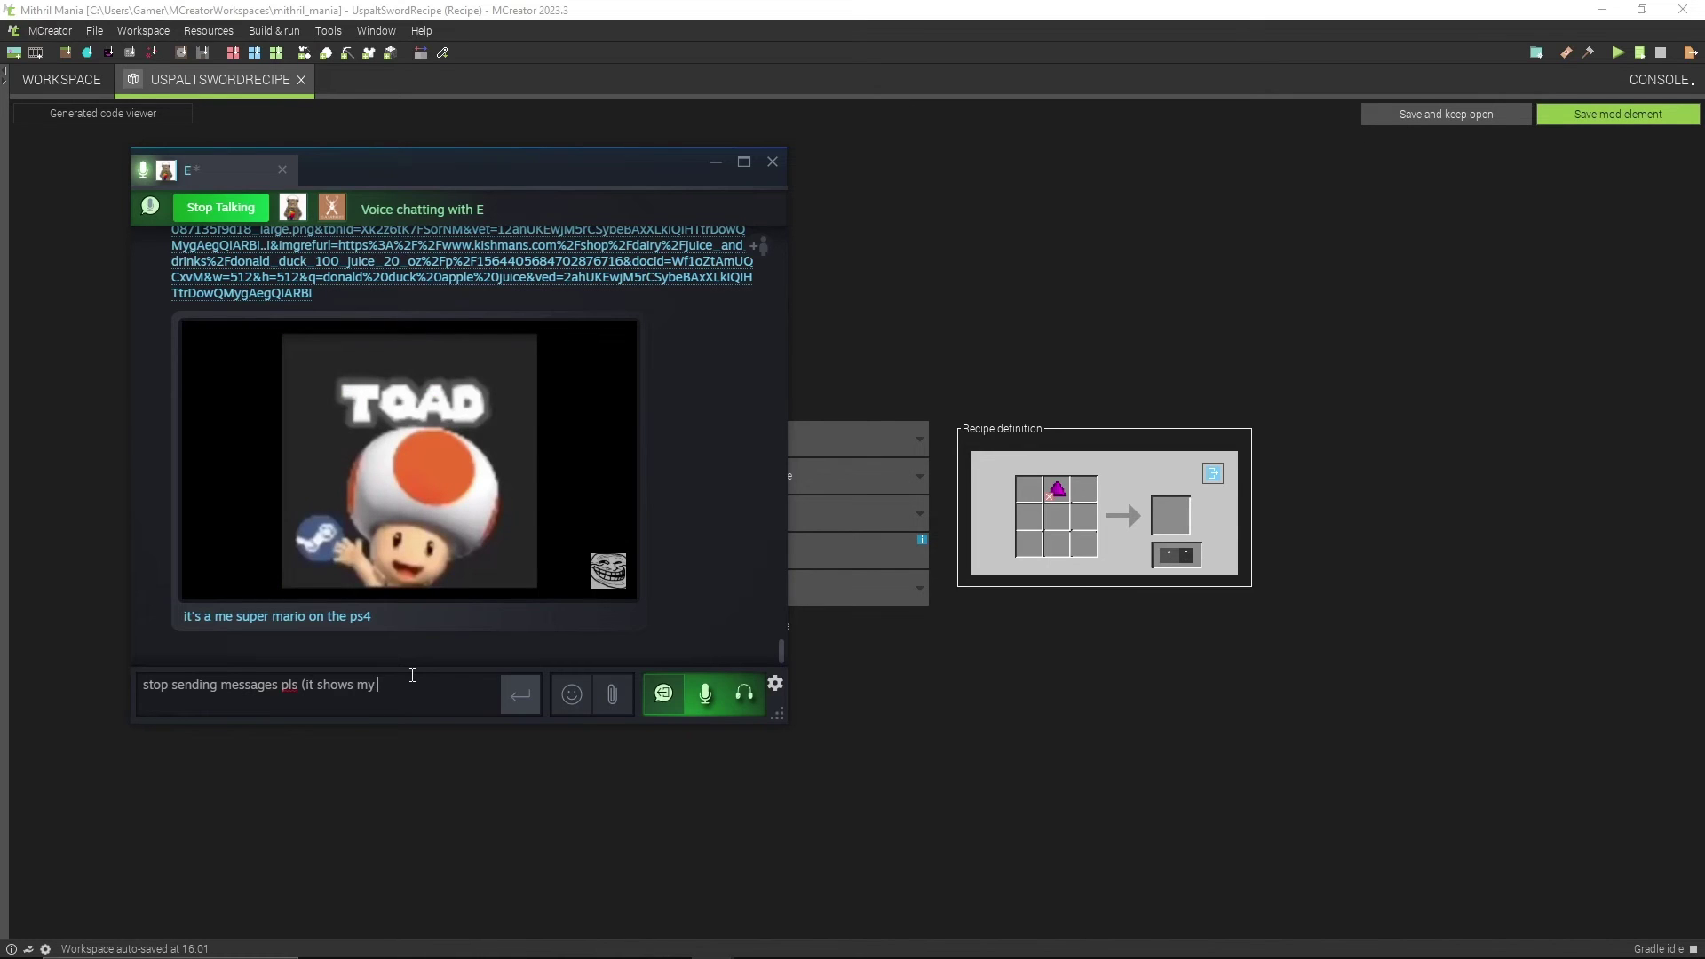
{"action": "type", "text": " timezone"}
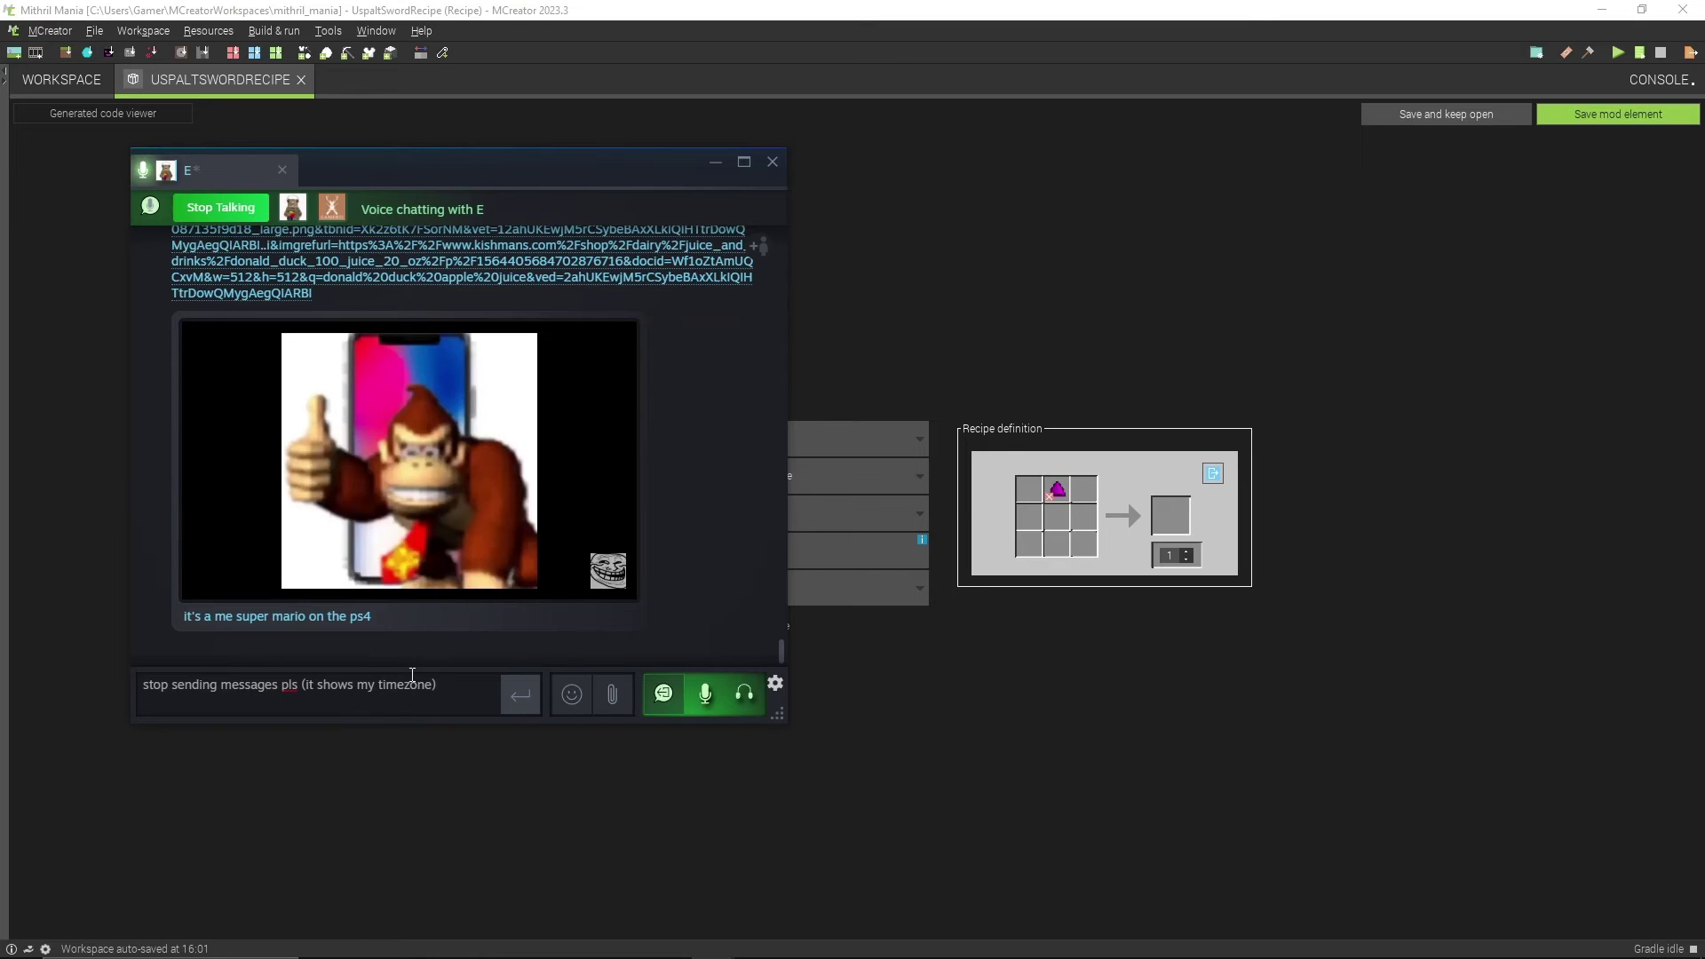
{"action": "key", "text": "Return"}
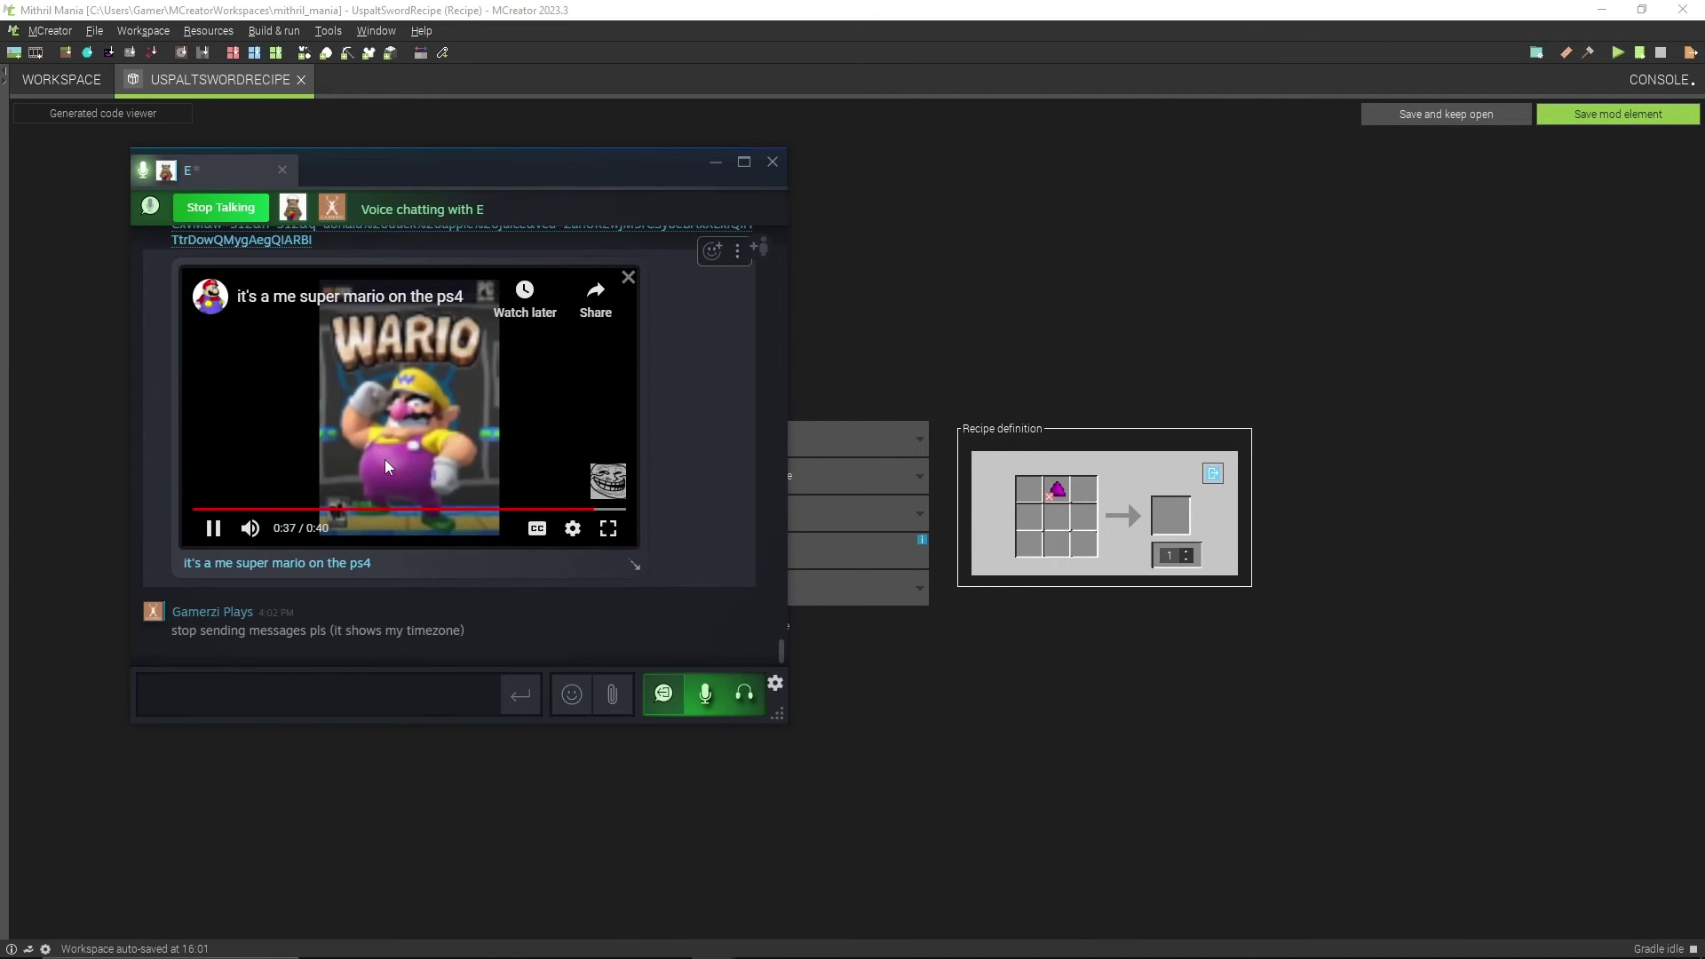
{"action": "scroll", "coordinate": [391, 459], "scroll_direction": "up", "scroll_amount": 1}
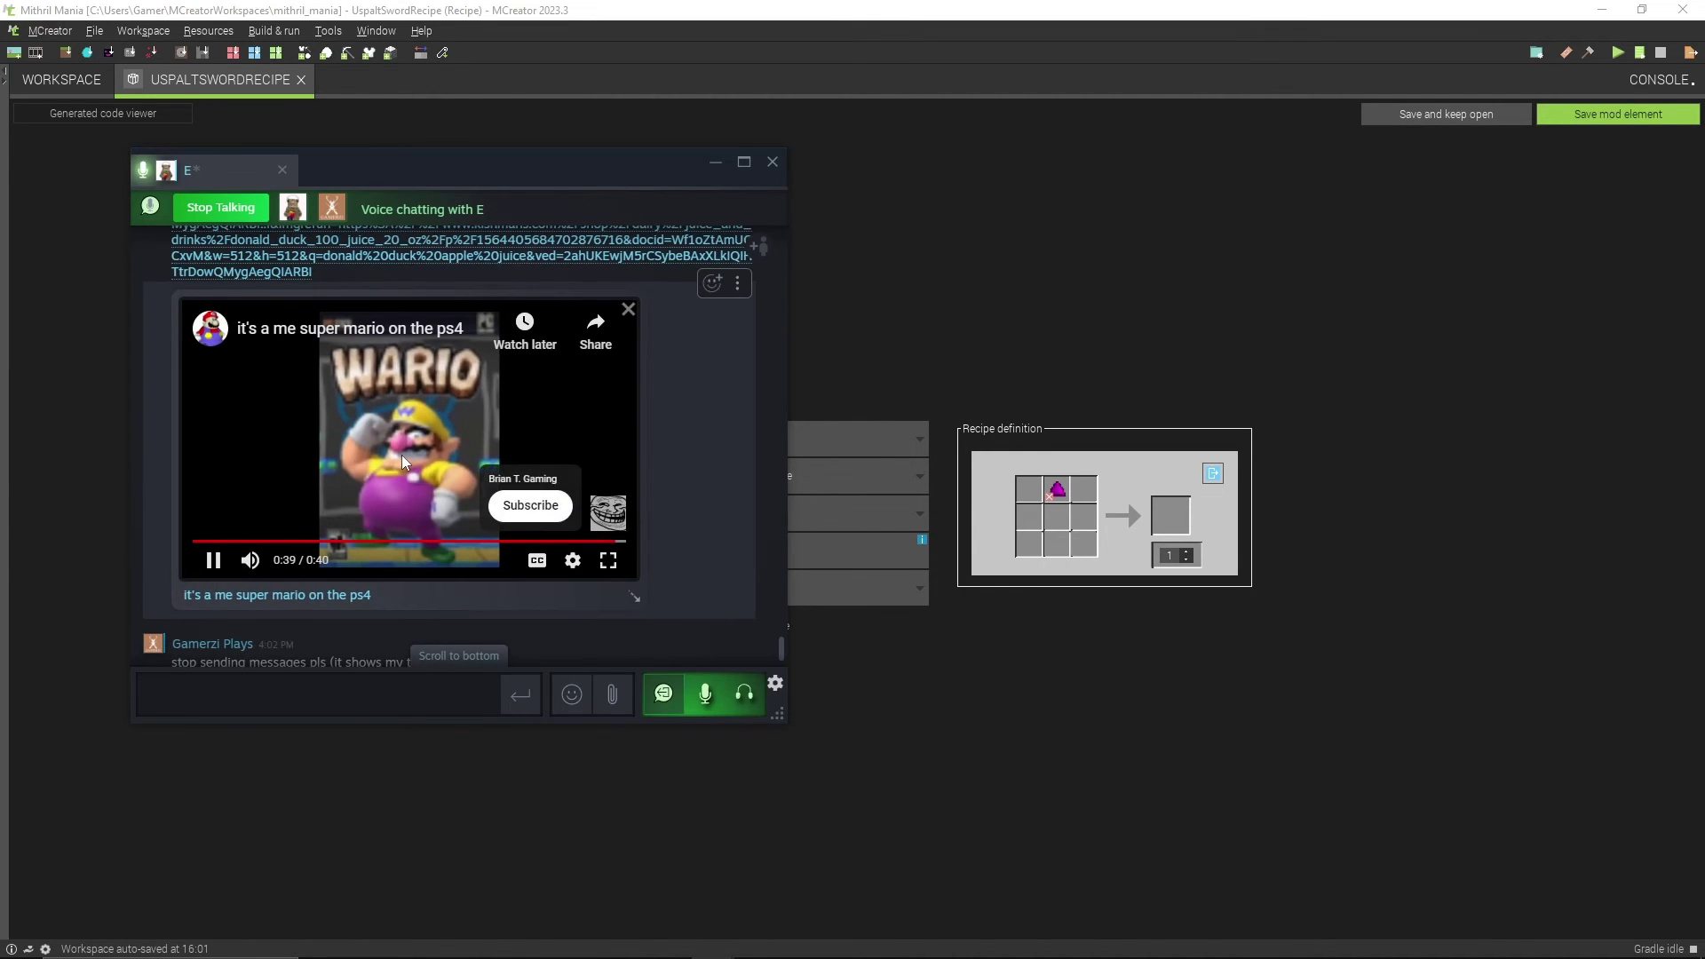
{"action": "left_click", "coordinate": [1137, 697]}
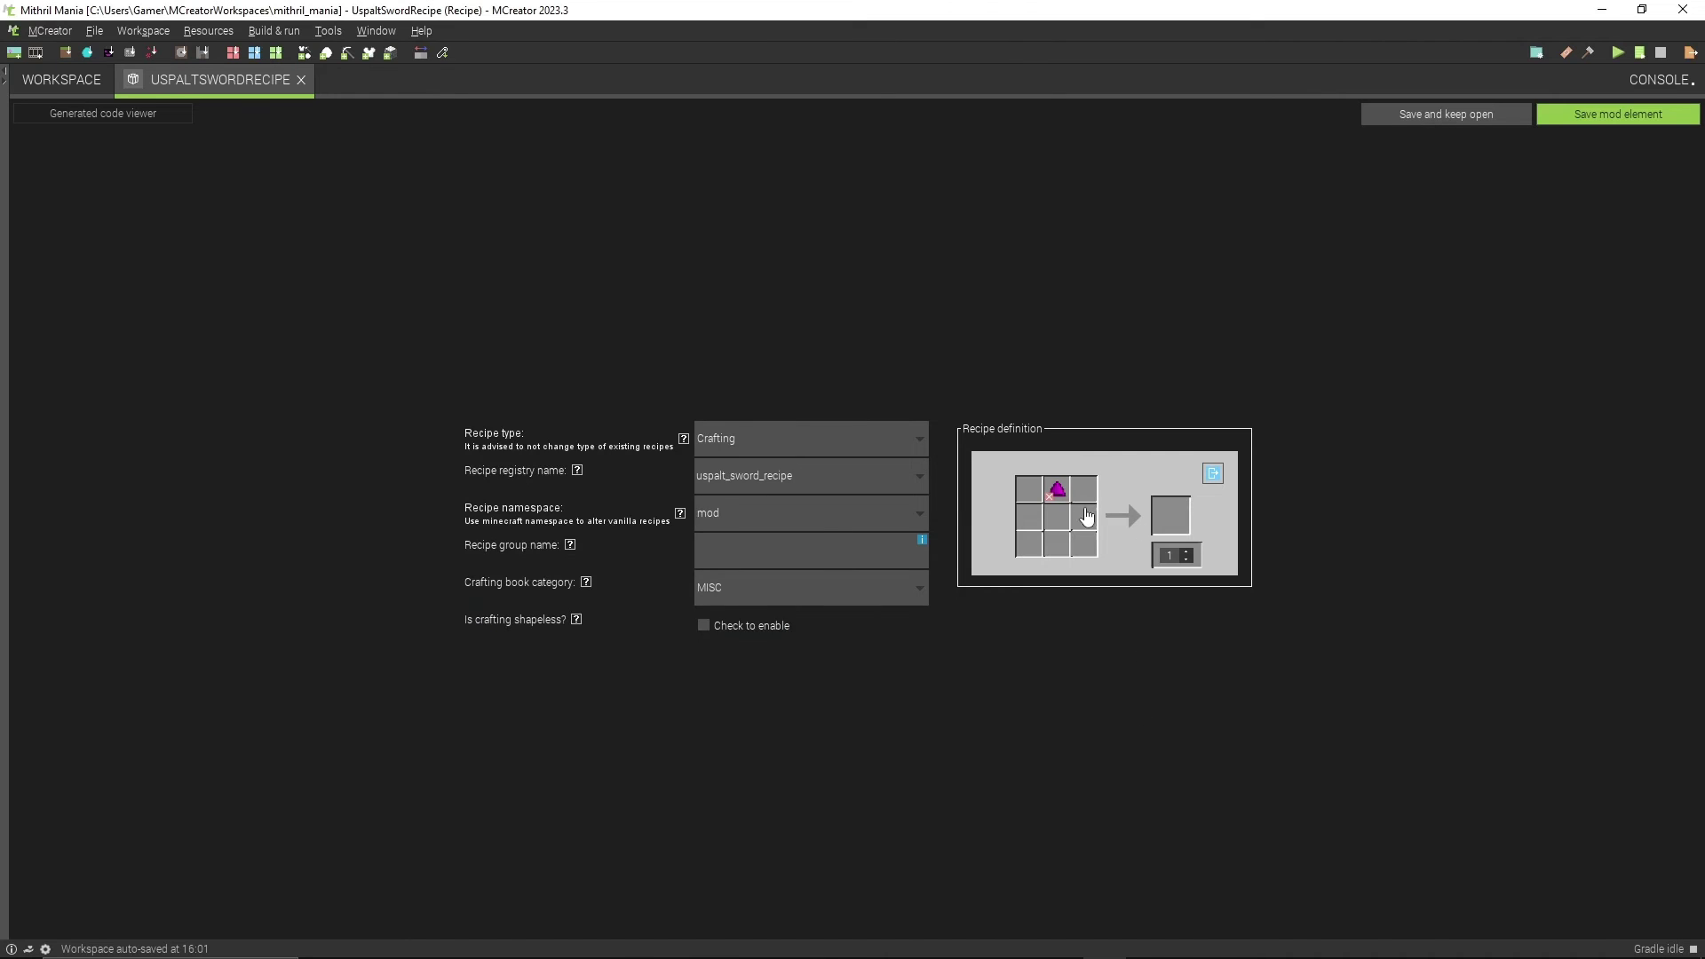
Step: In UspaltSwordRecipe, put the Uspalt item in the crafting grid's center slot and ReinforcedStick in the middle slot of the last row
{"action": "left_click", "coordinate": [1051, 517]}
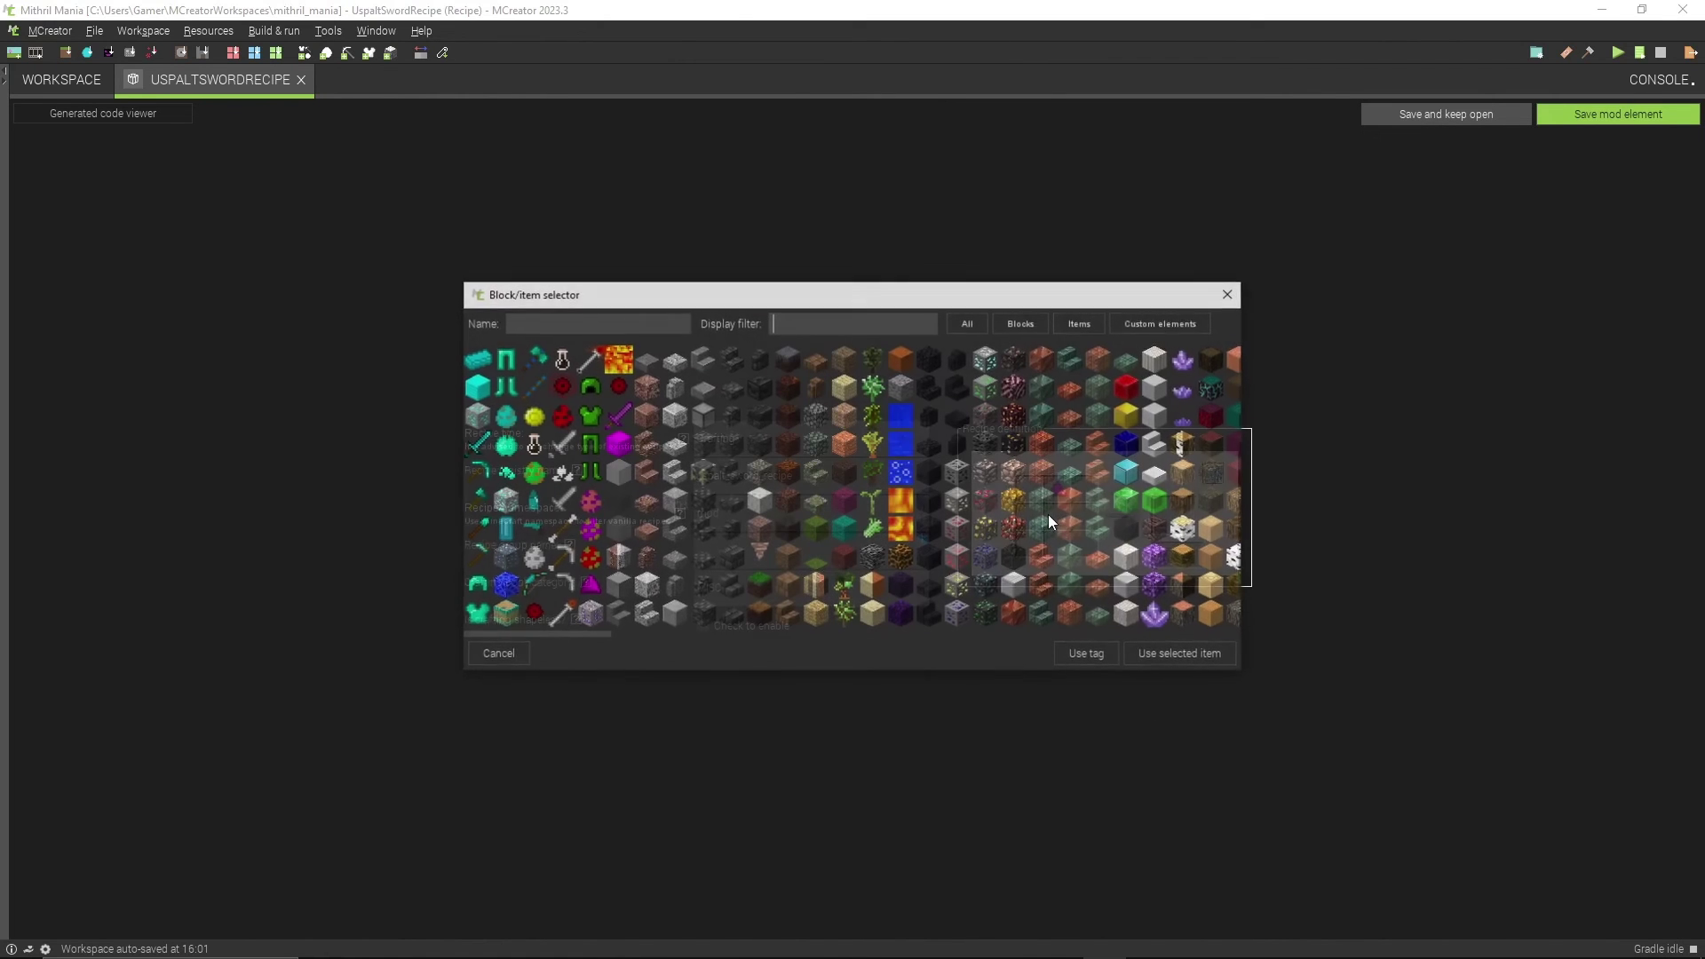
{"action": "left_click", "coordinate": [619, 417]}
{"action": "left_click", "coordinate": [597, 595]}
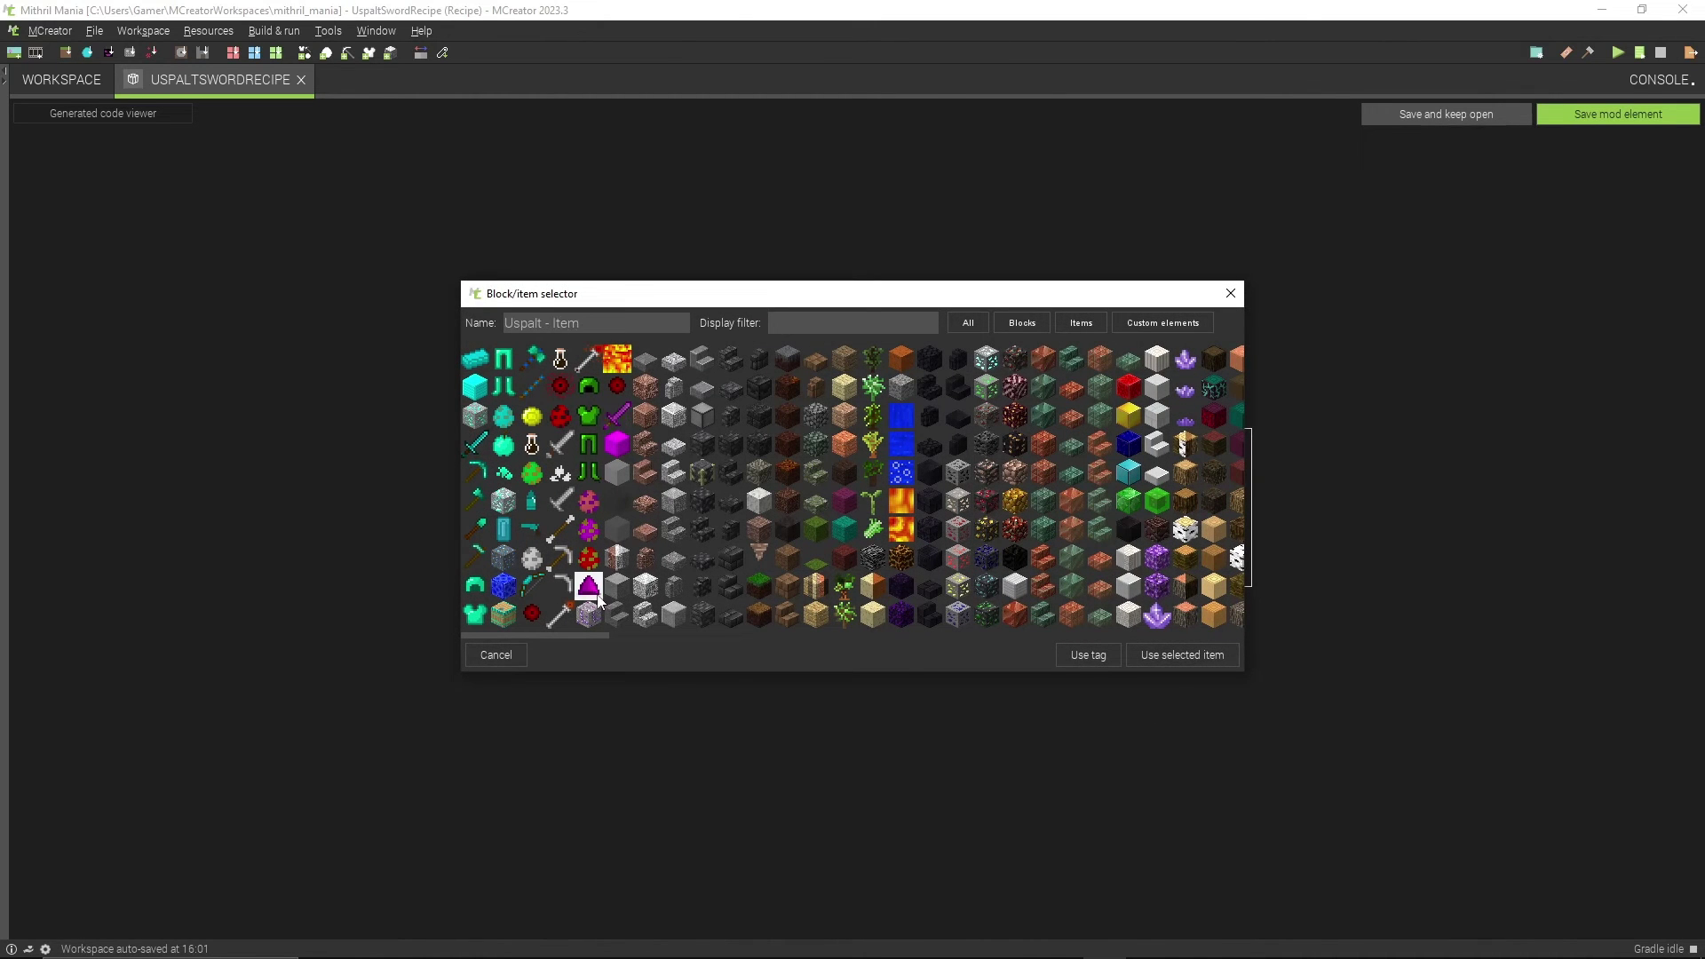
{"action": "left_click", "coordinate": [1178, 655]}
{"action": "left_click", "coordinate": [1066, 549]}
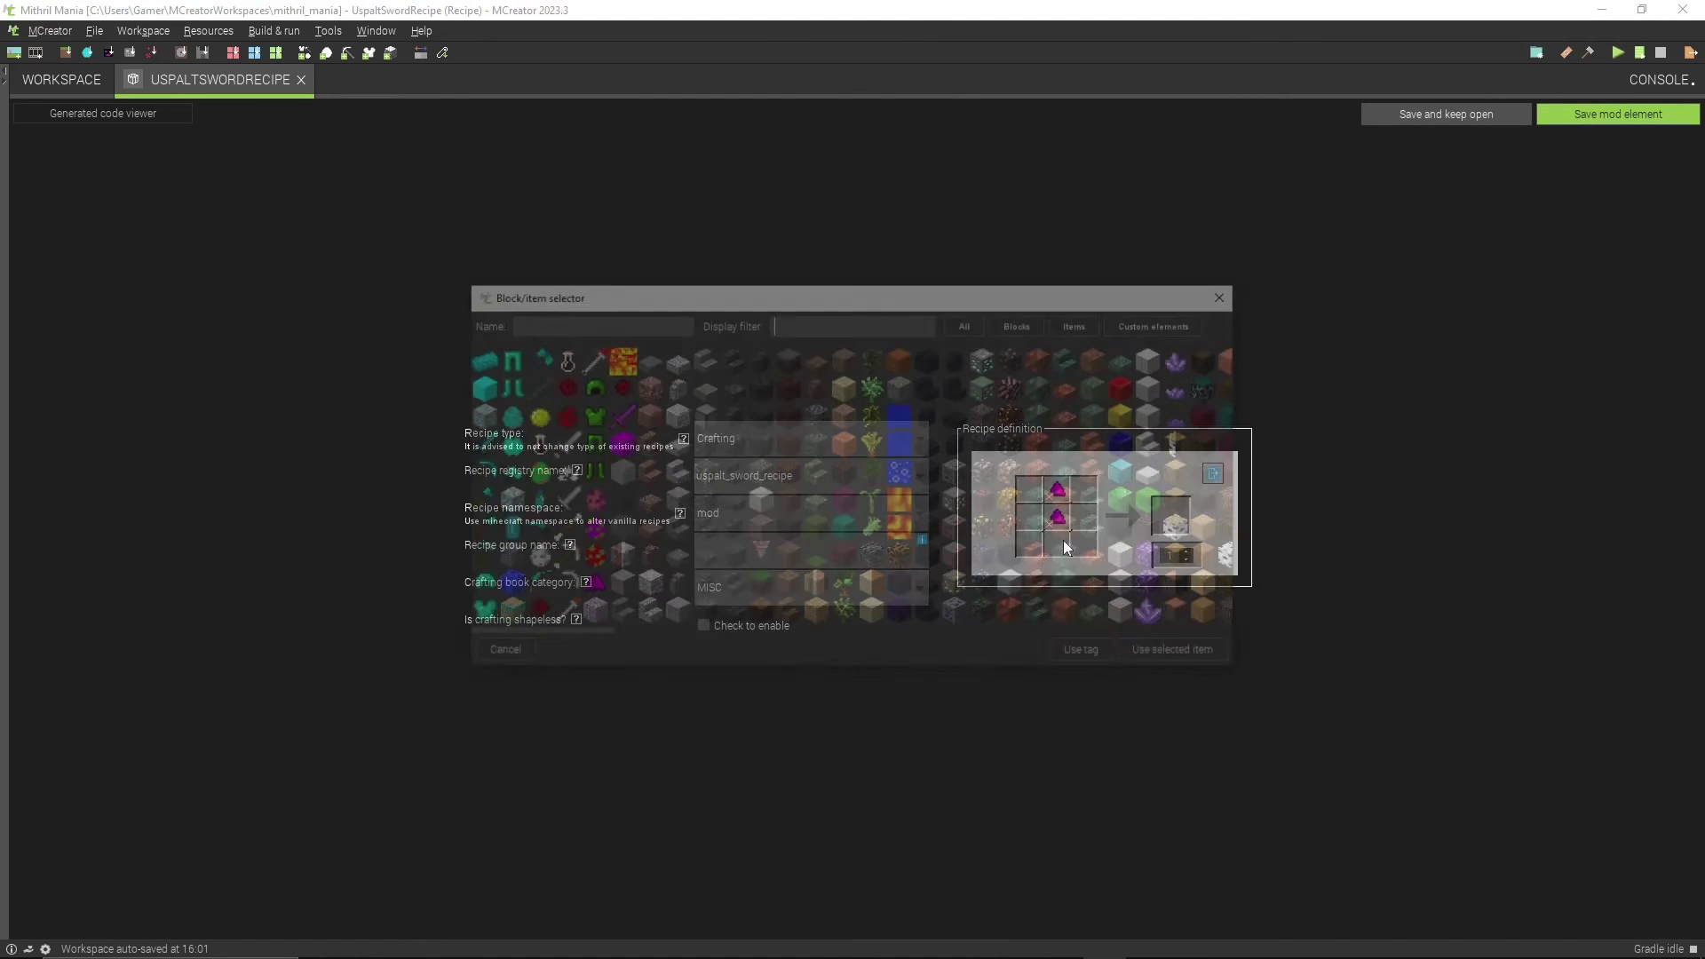
{"action": "left_click", "coordinate": [535, 385]}
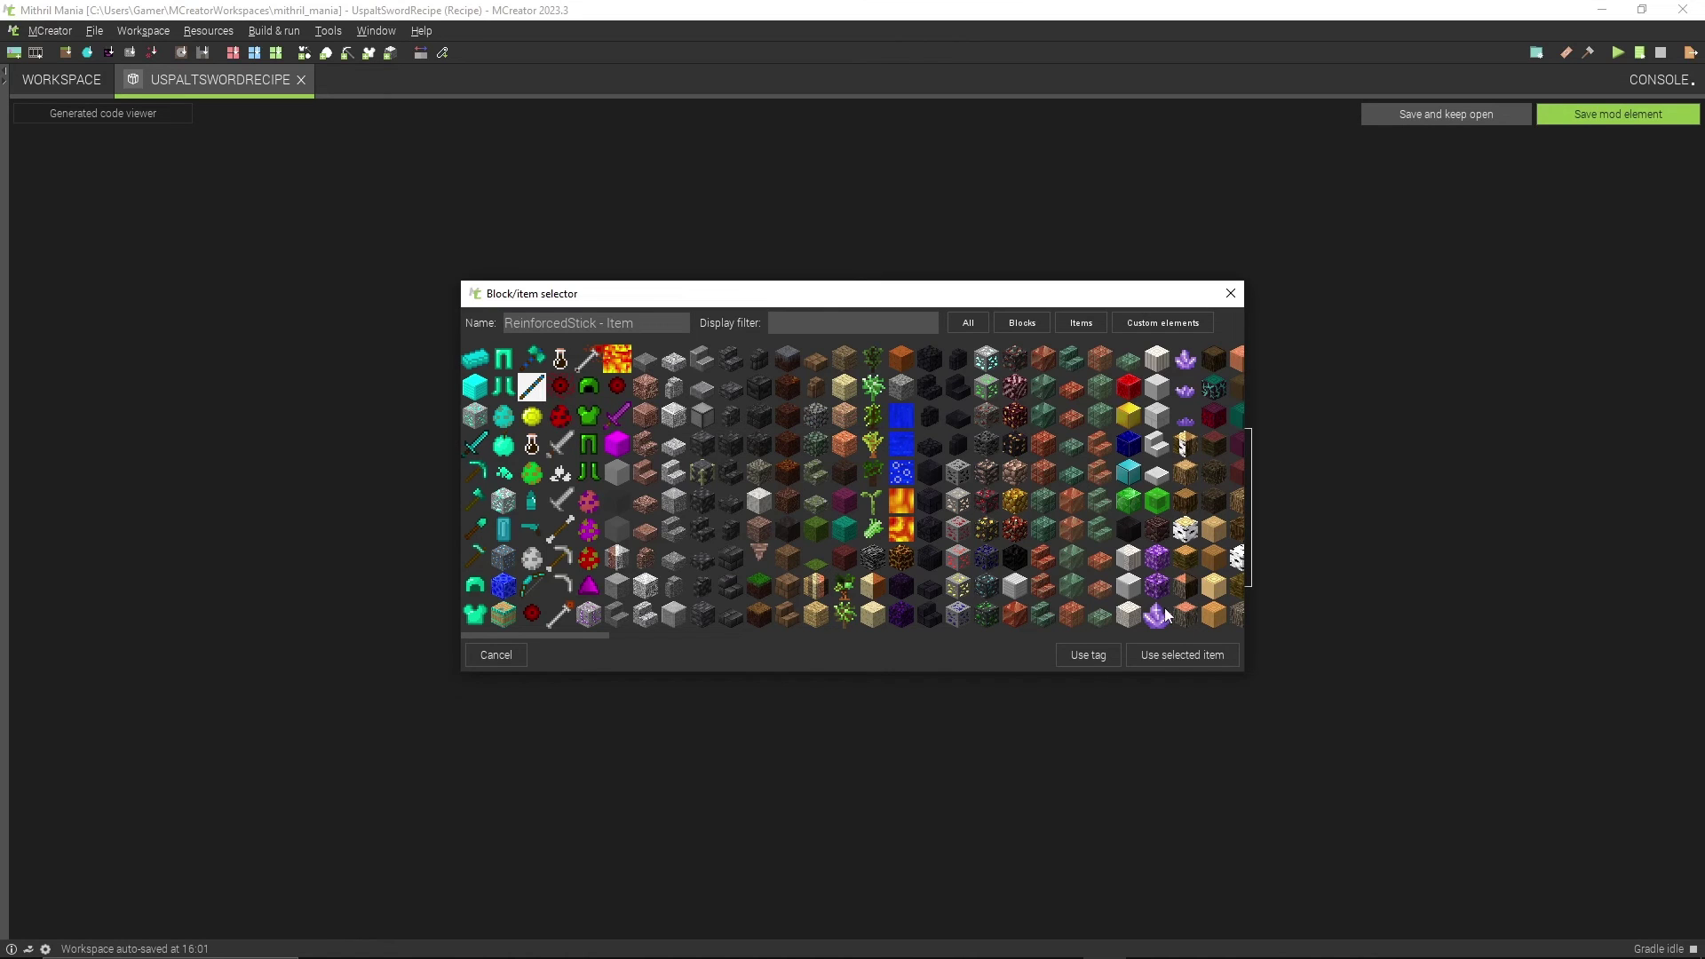
{"action": "left_click", "coordinate": [1227, 653]}
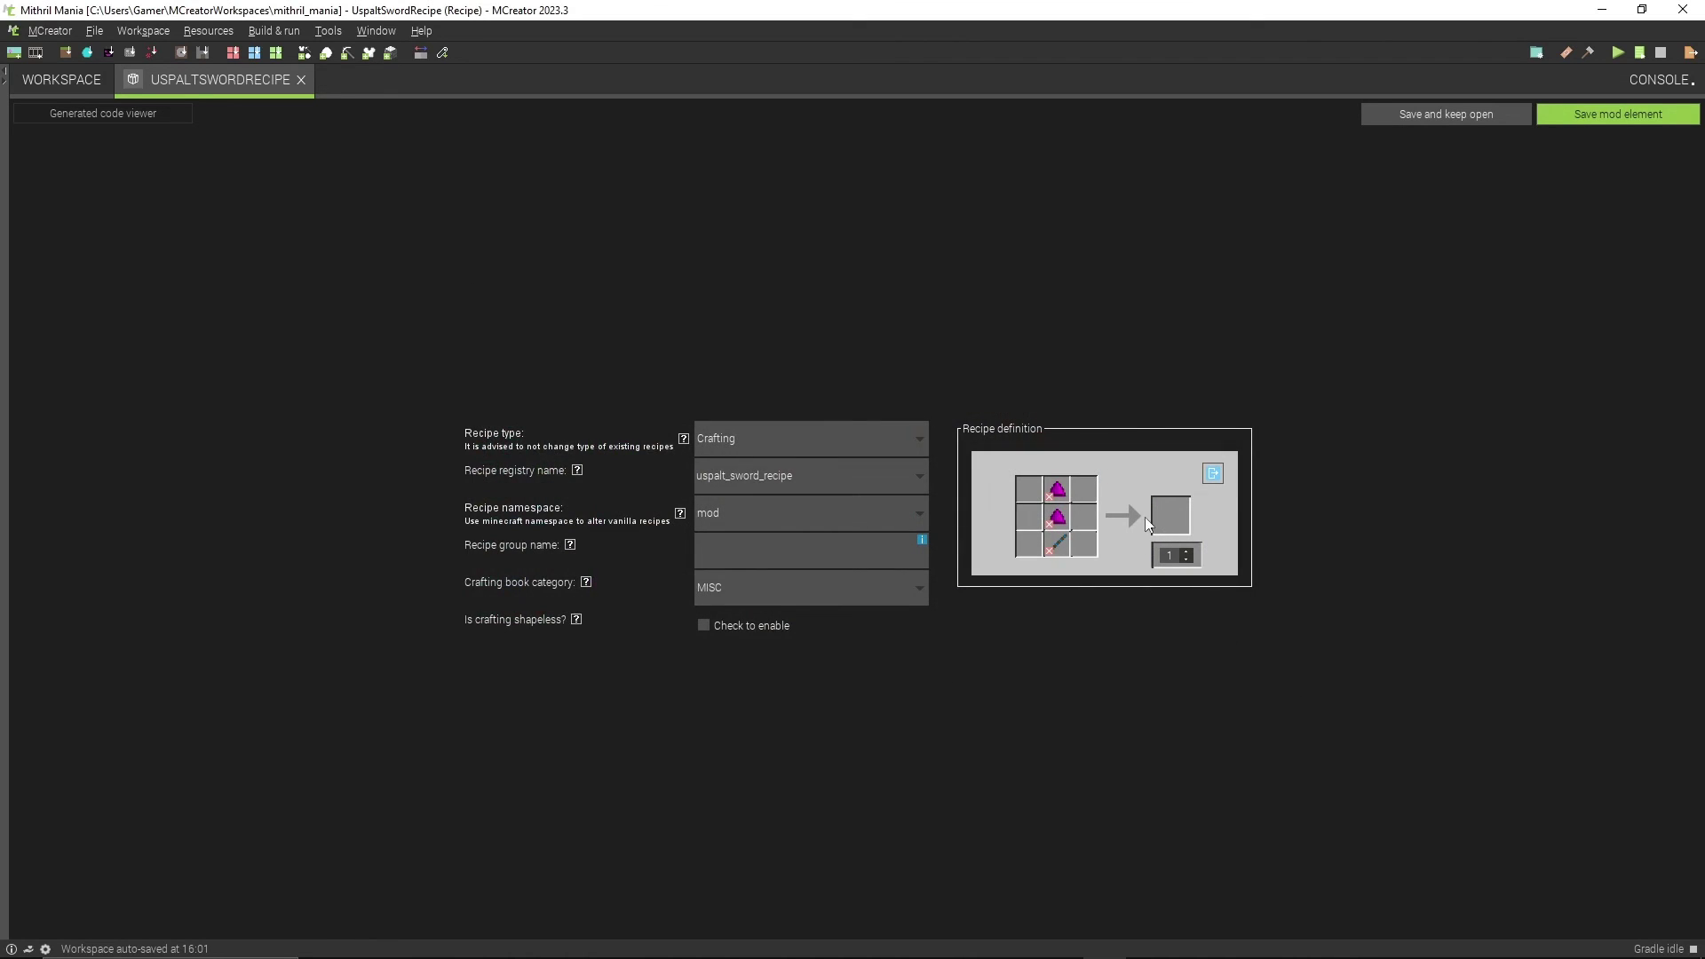
Step: Set the crafting recipe's result to the Uspalt sword and save the mod element
{"action": "left_click", "coordinate": [1172, 522]}
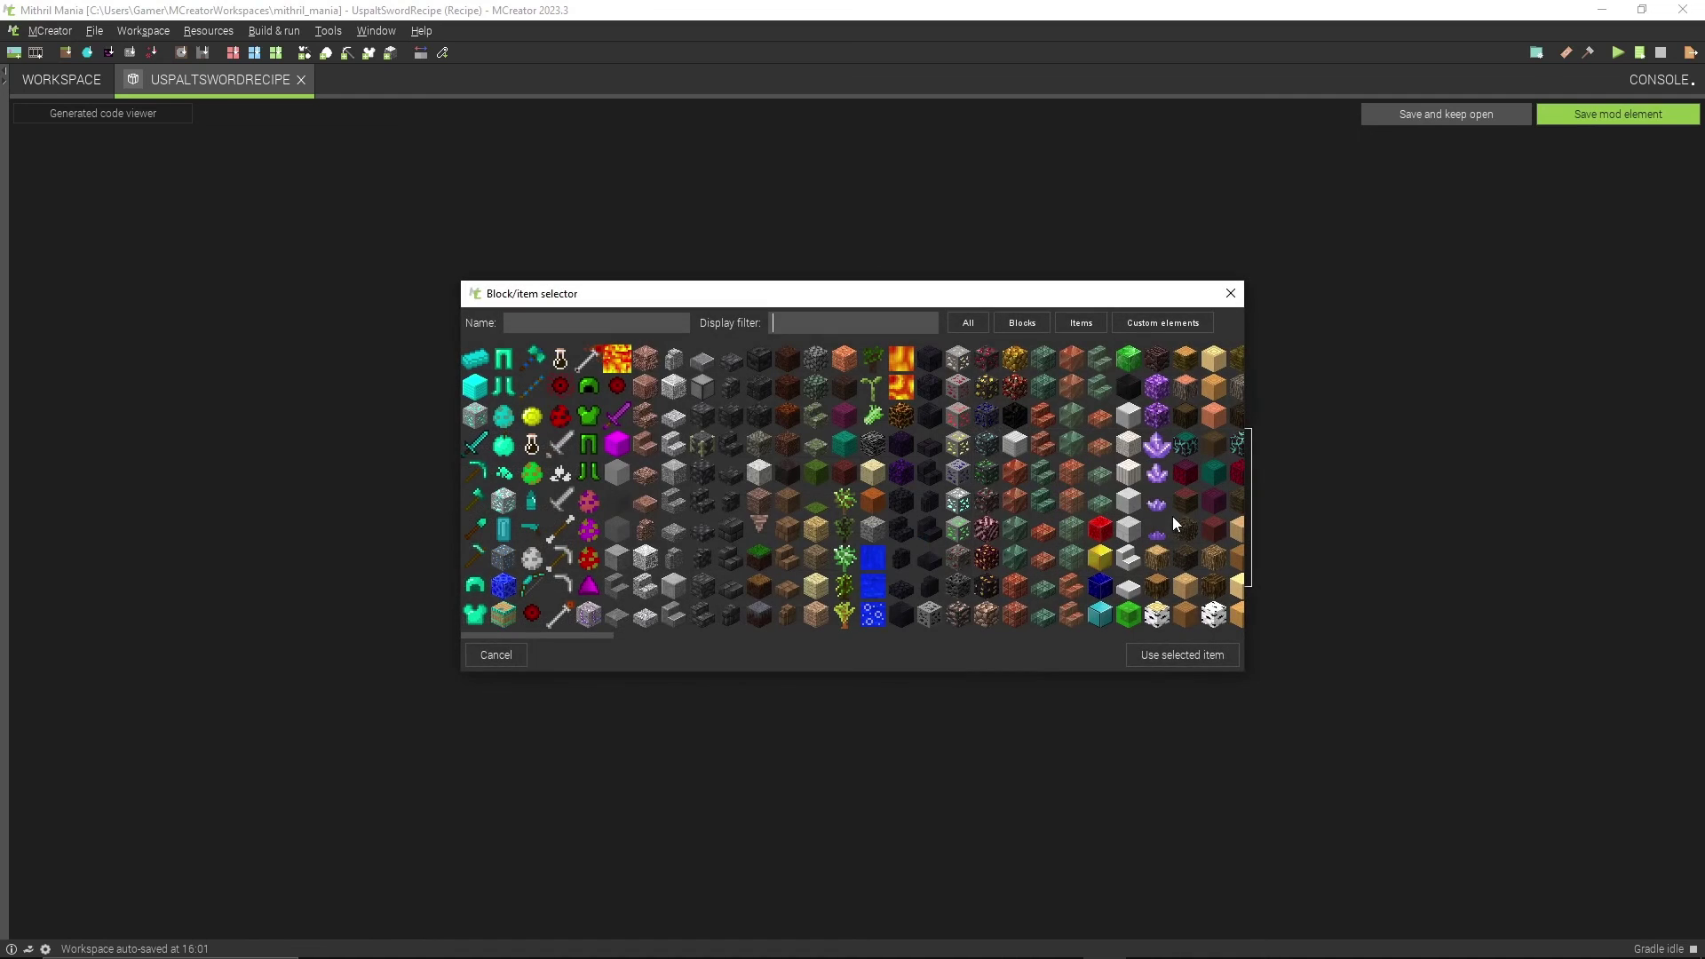
{"action": "left_click", "coordinate": [617, 418]}
{"action": "left_click", "coordinate": [1236, 655]}
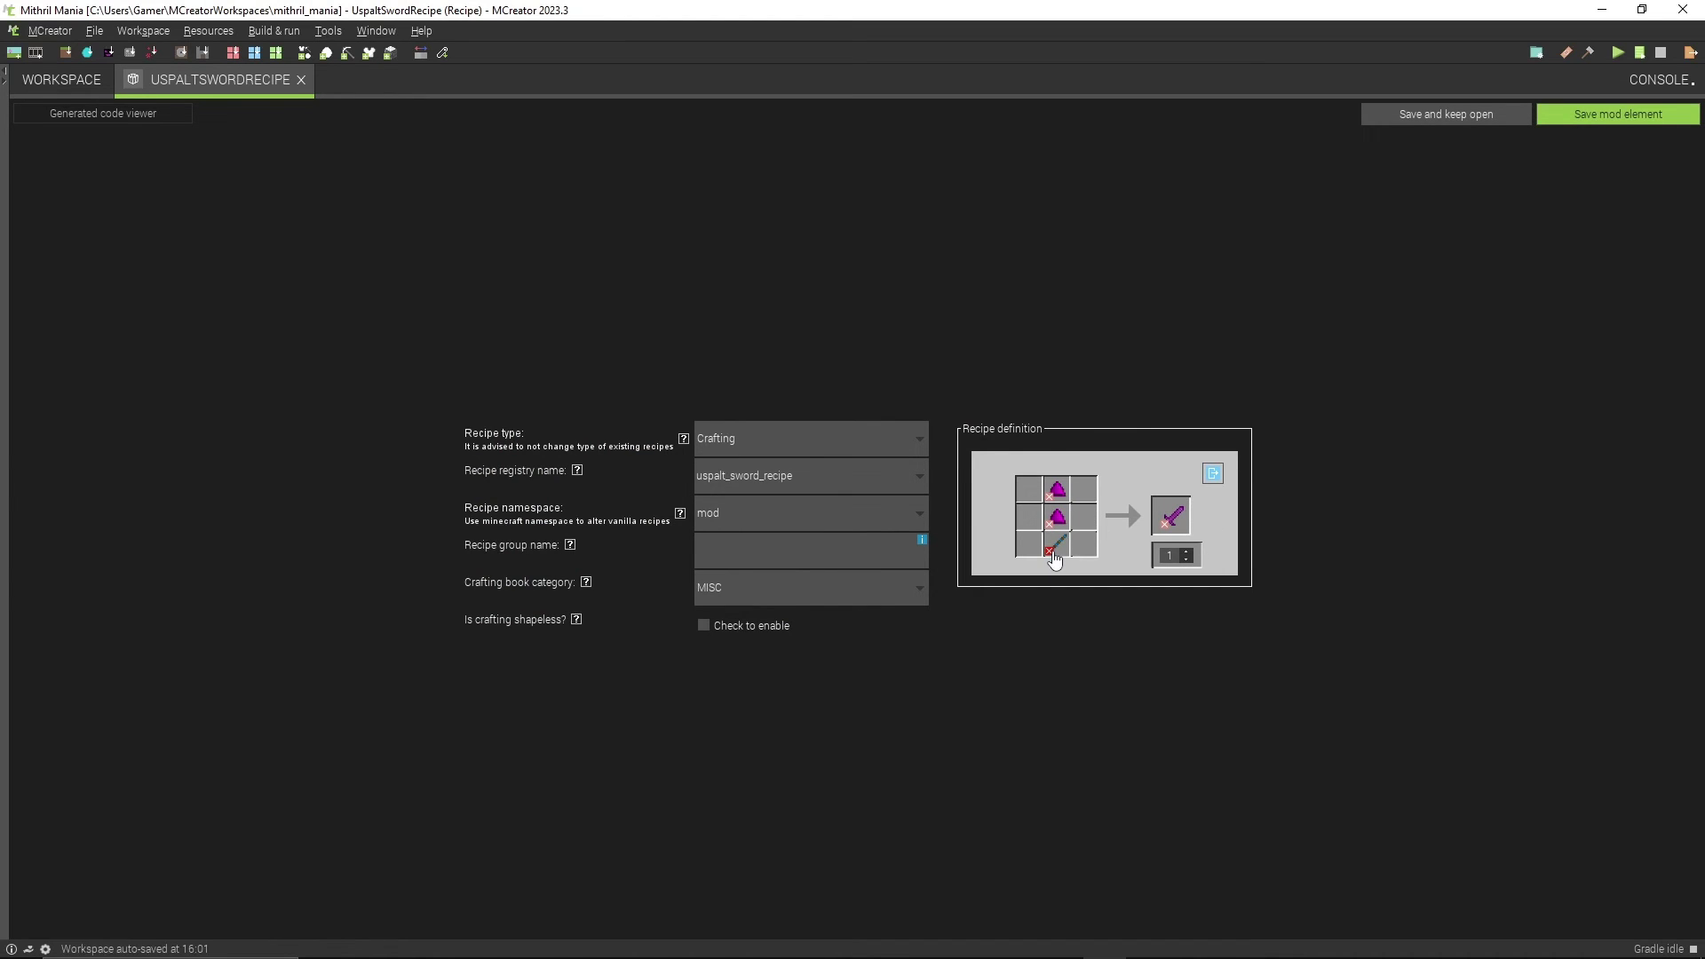
{"action": "left_click", "coordinate": [1579, 121]}
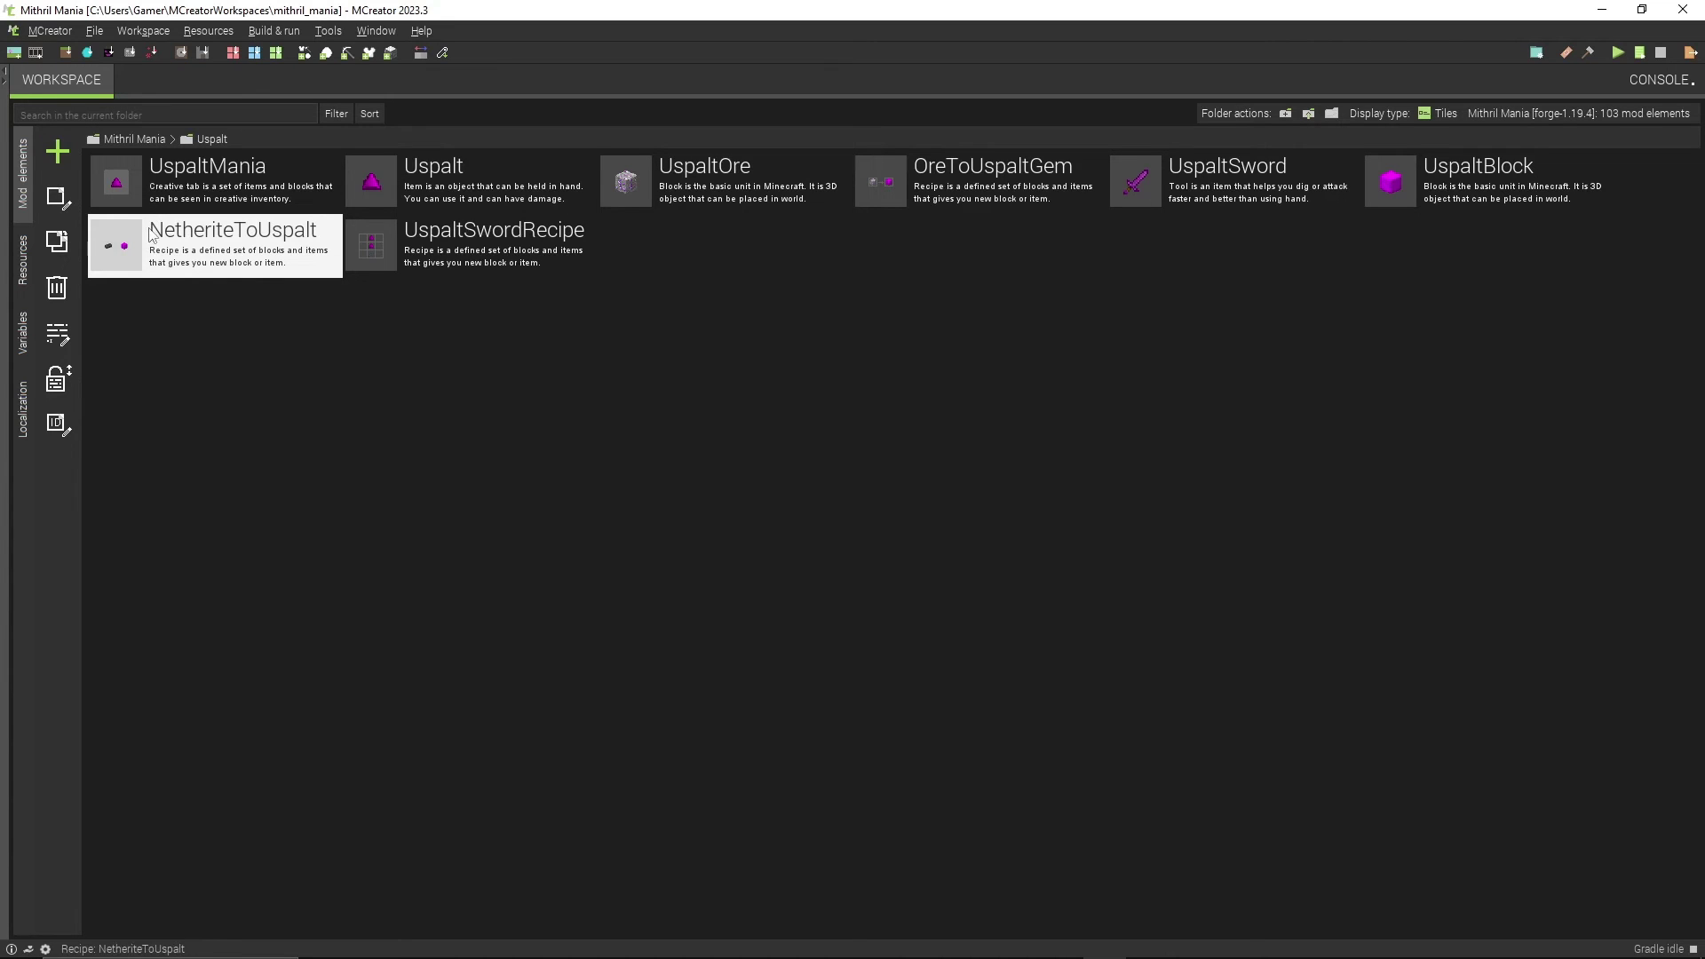
Step: Add a folder named Uspalt Recipes inside the Uspalt folder
{"action": "right_click", "coordinate": [449, 354]}
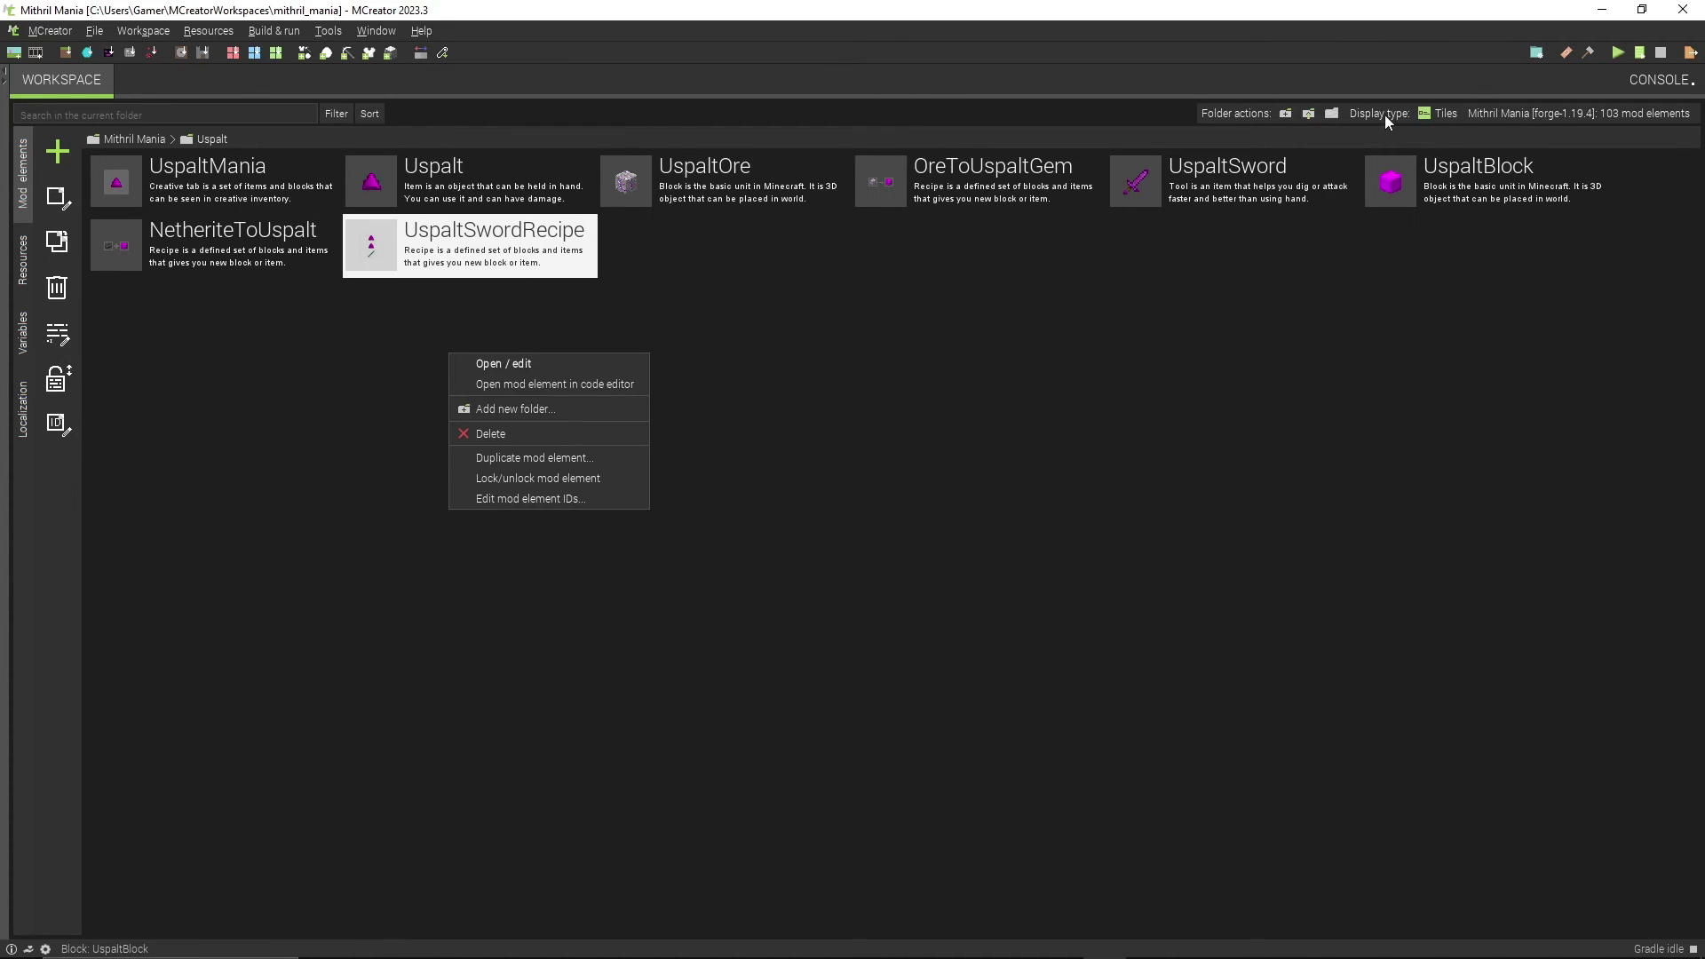
{"action": "left_click", "coordinate": [1284, 115]}
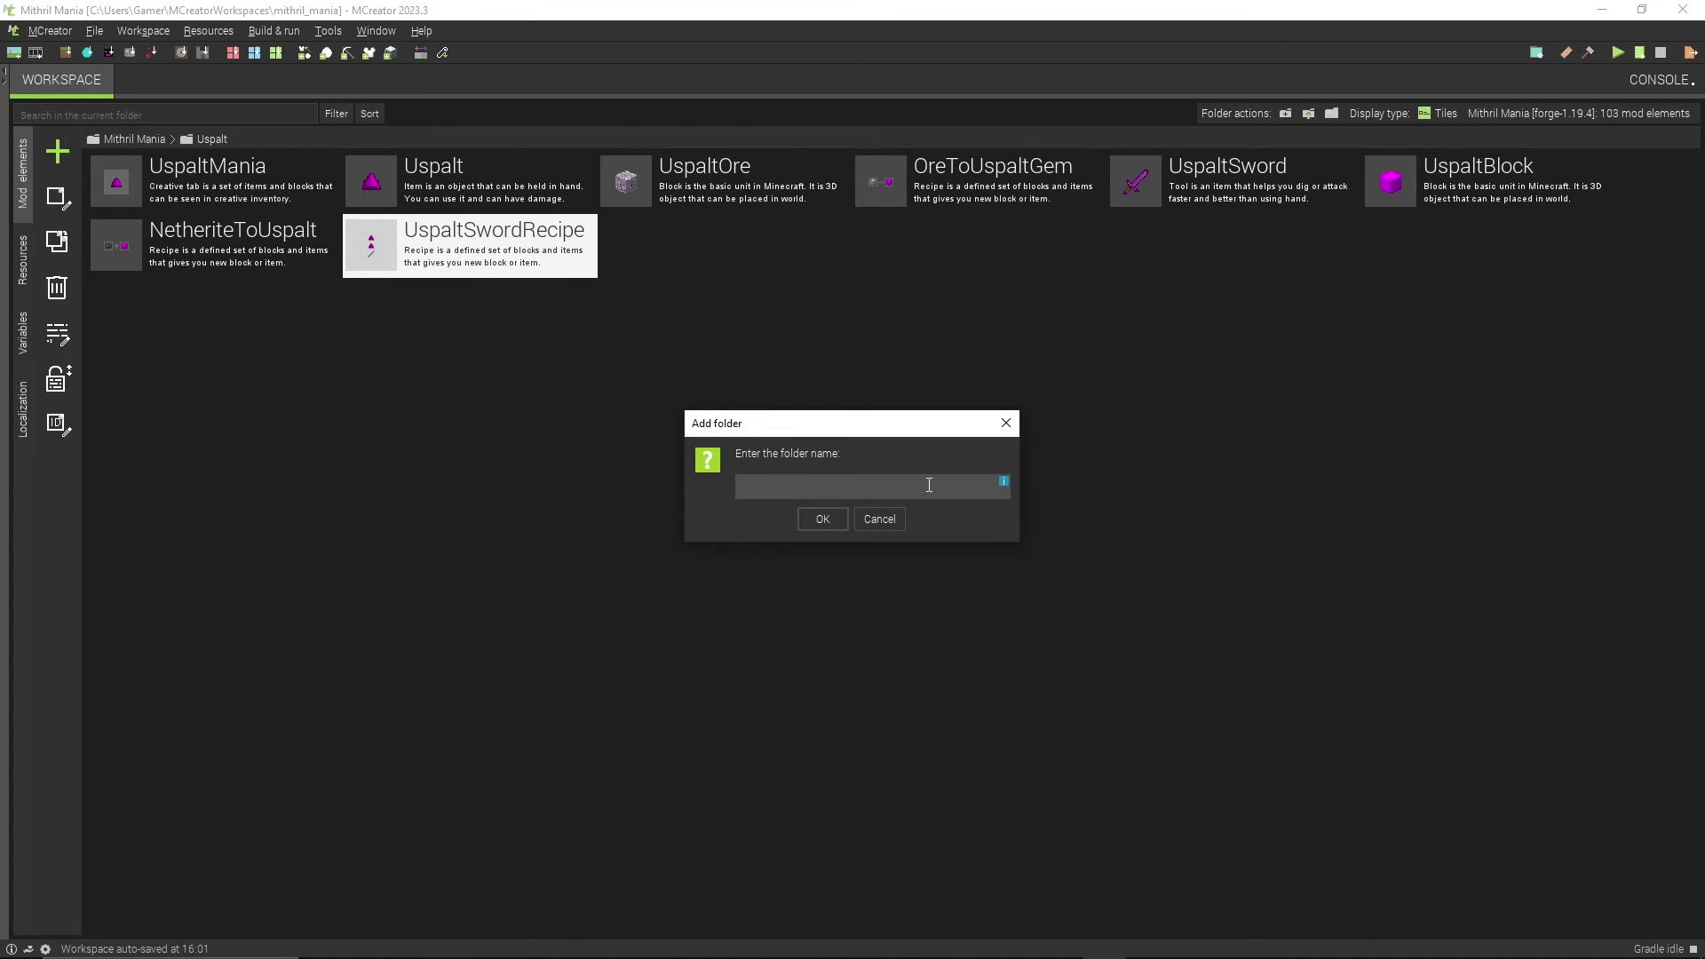
{"action": "type", "text": "Uspalt Recipes"}
{"action": "left_click", "coordinate": [820, 521]}
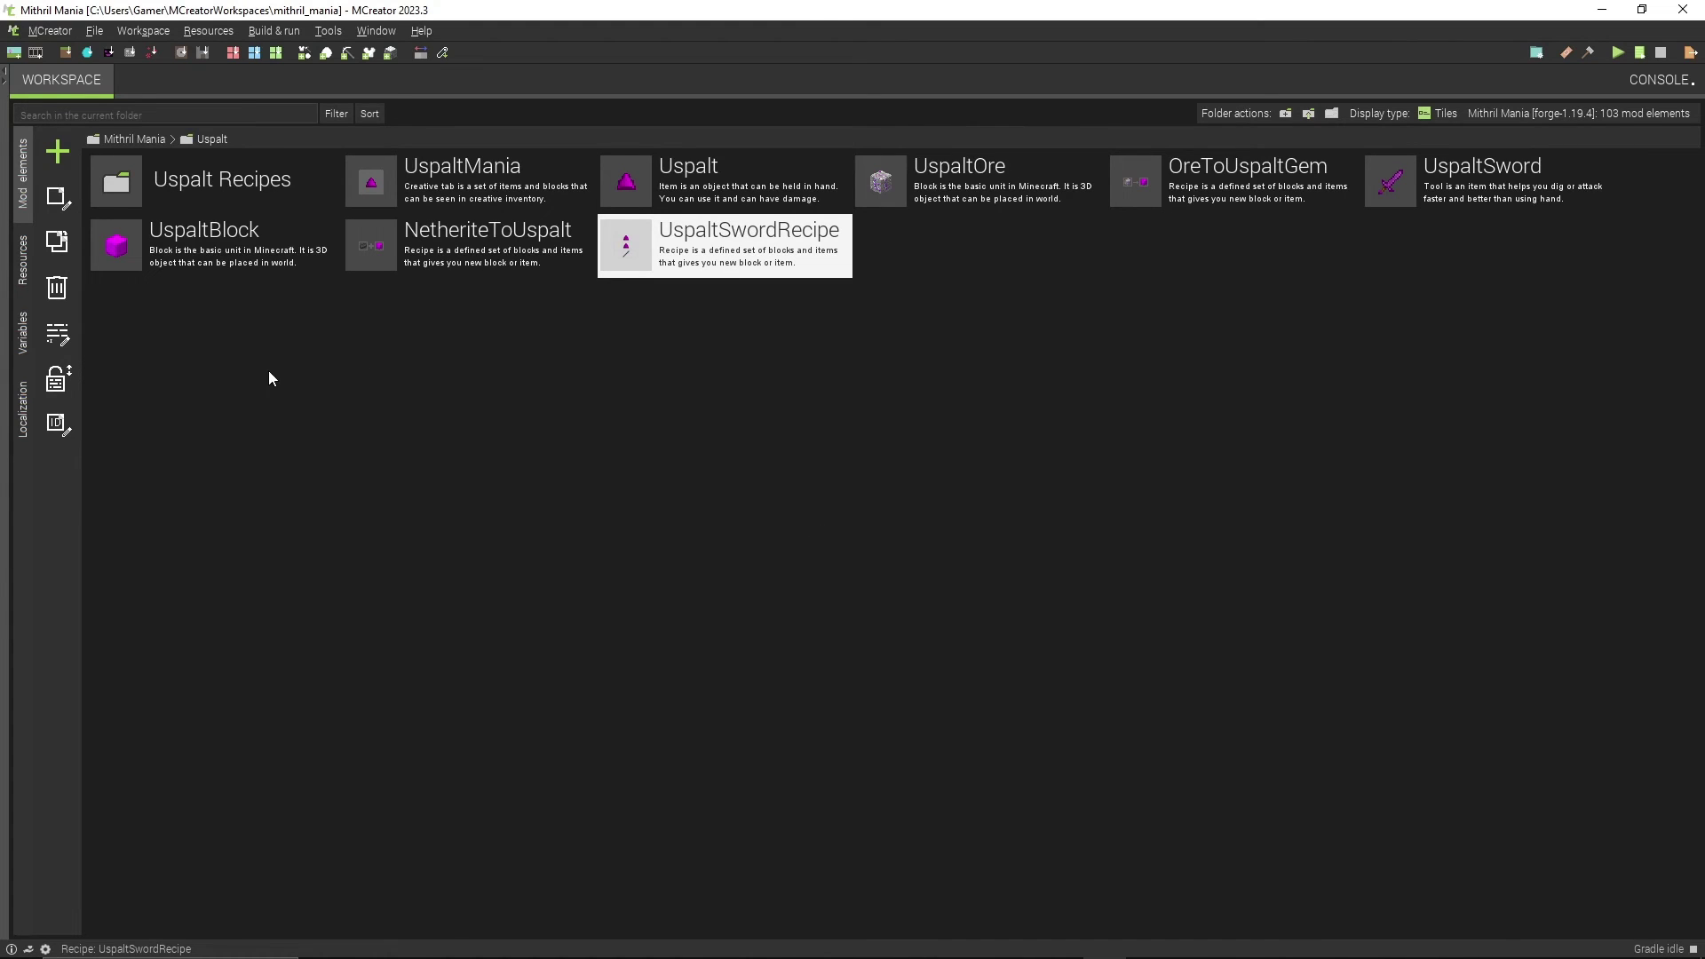
Step: Move the NetheriteToUspalt, UspaltSwordRecipe and OreToUspaltGem recipes into the Uspalt Recipes folder
{"action": "left_click_drag", "start_coordinate": [412, 353], "coordinate": [235, 190]}
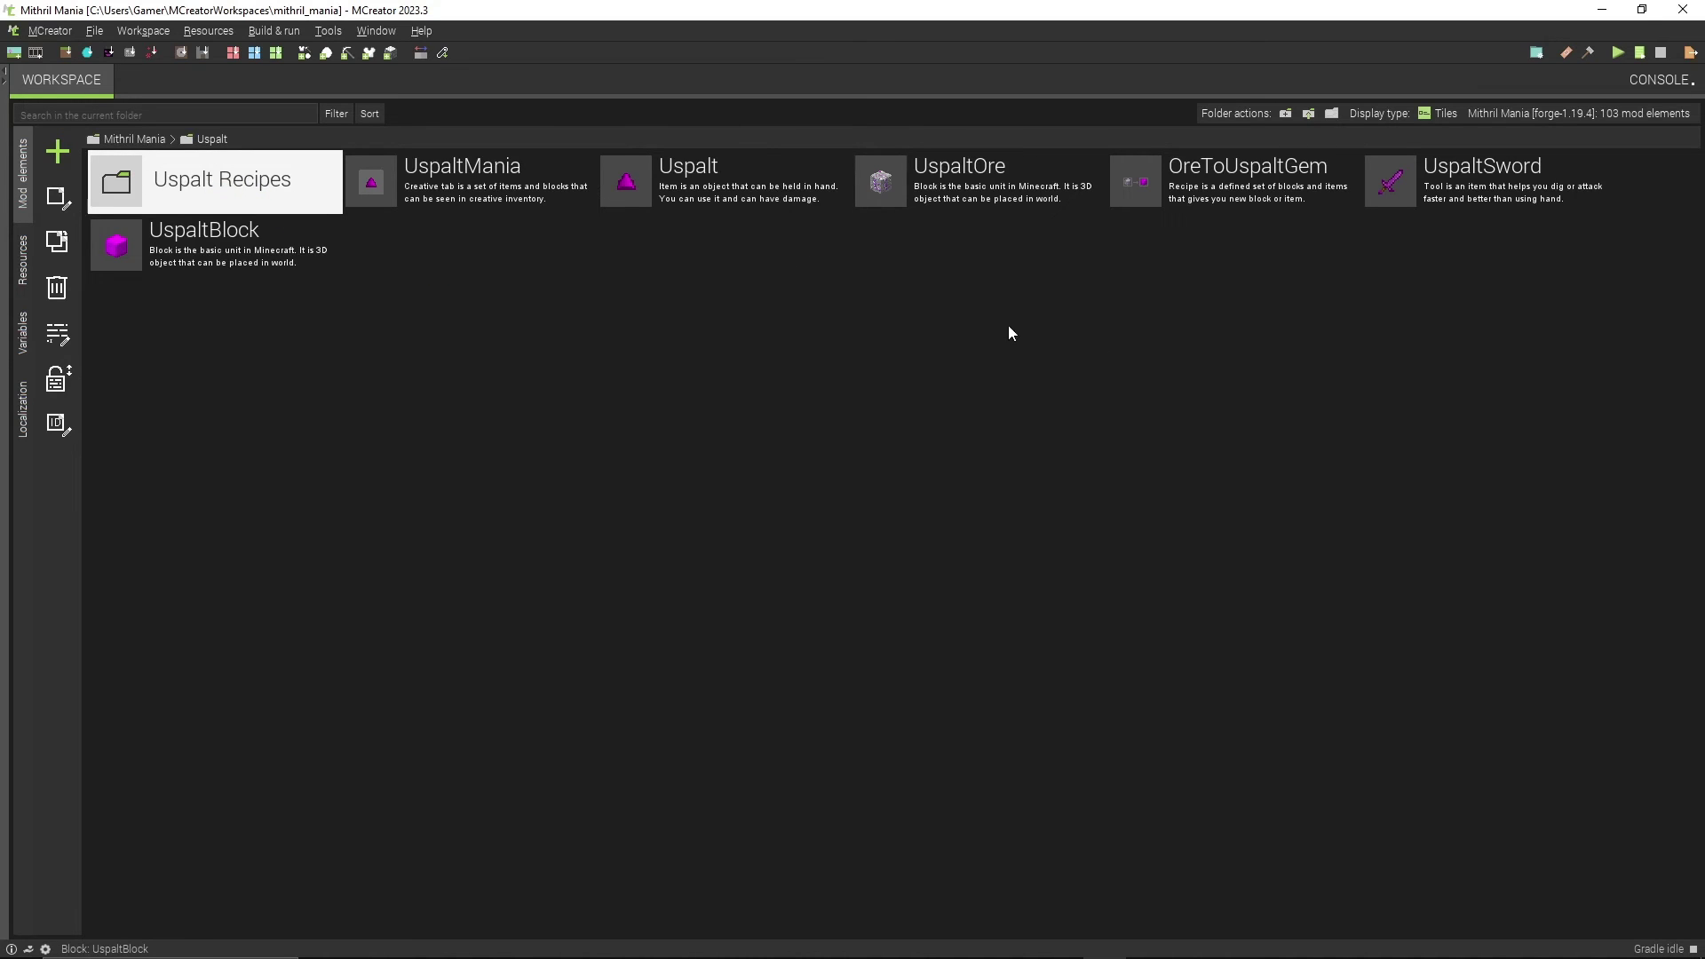
{"action": "left_click", "coordinate": [1195, 174]}
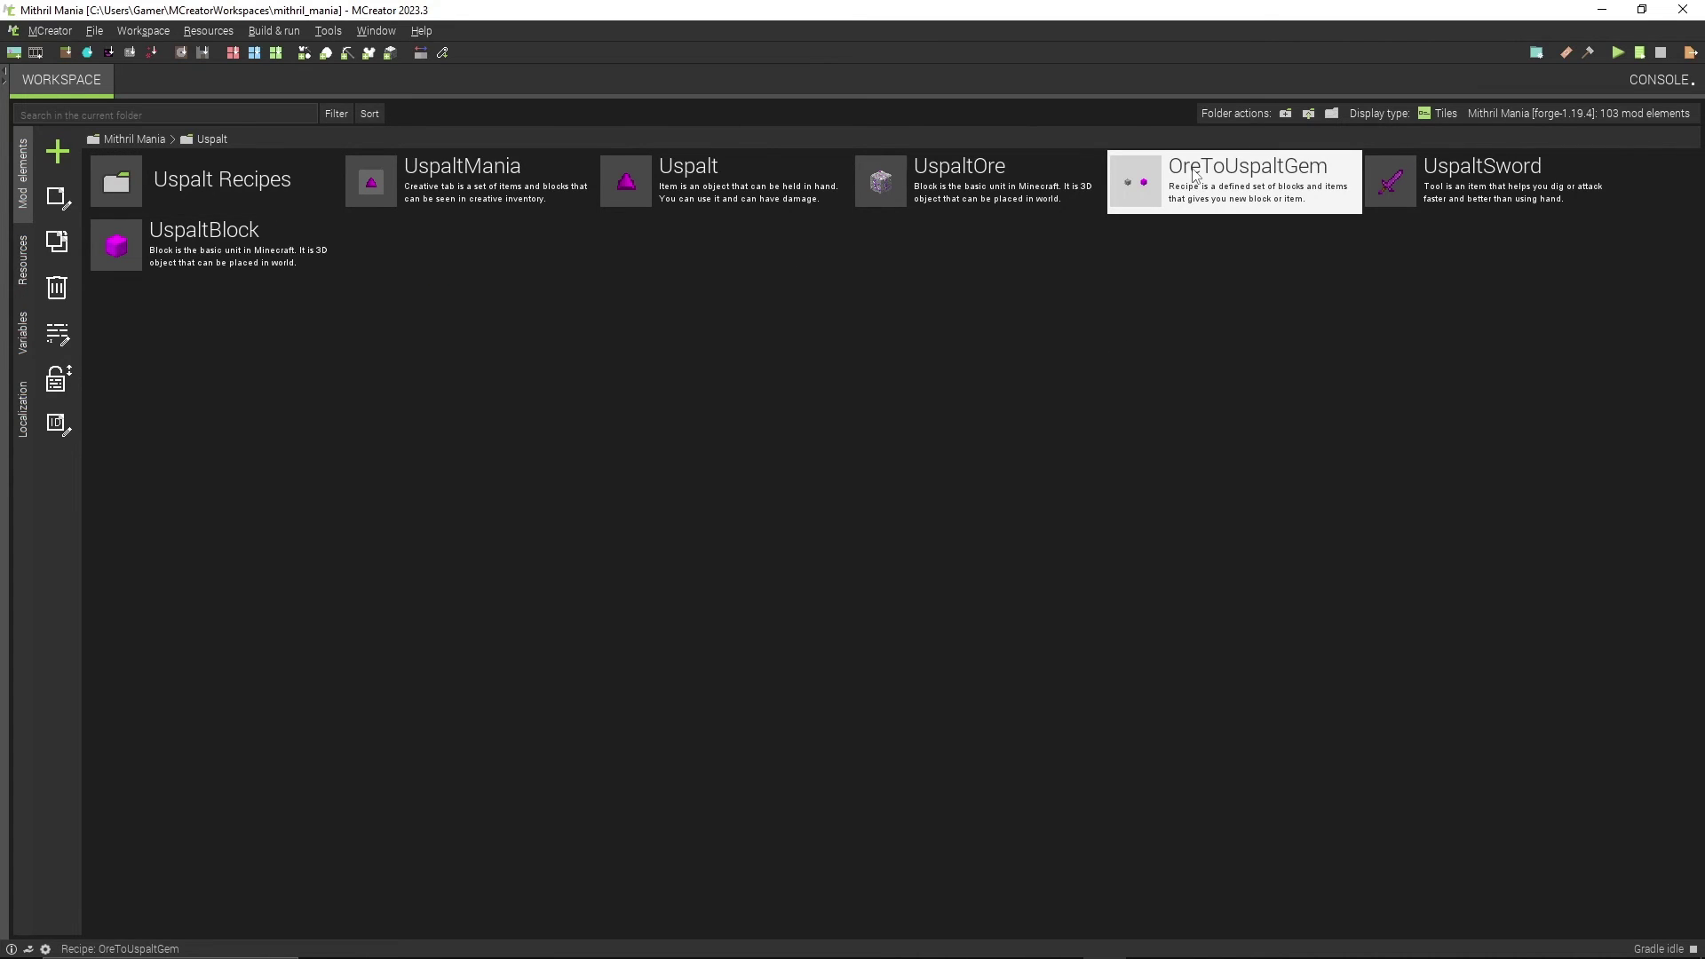
{"action": "left_click_drag", "start_coordinate": [1195, 174], "coordinate": [1197, 317]}
{"action": "key", "text": "Return"}
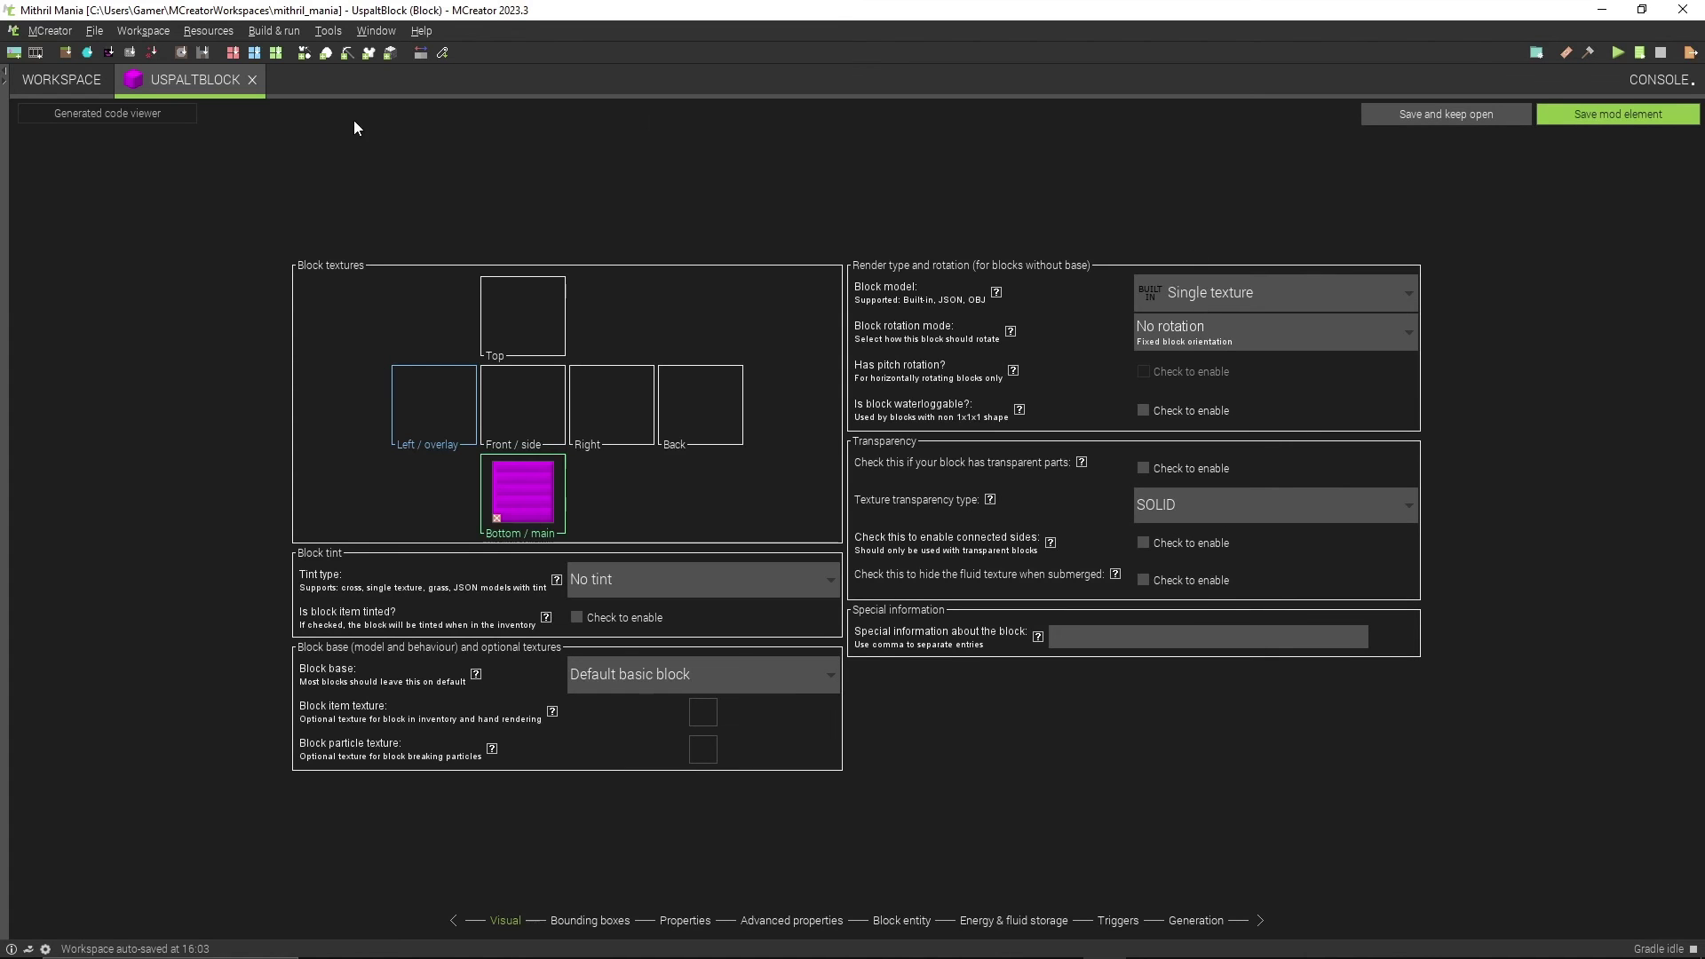
{"action": "left_click", "coordinate": [252, 80]}
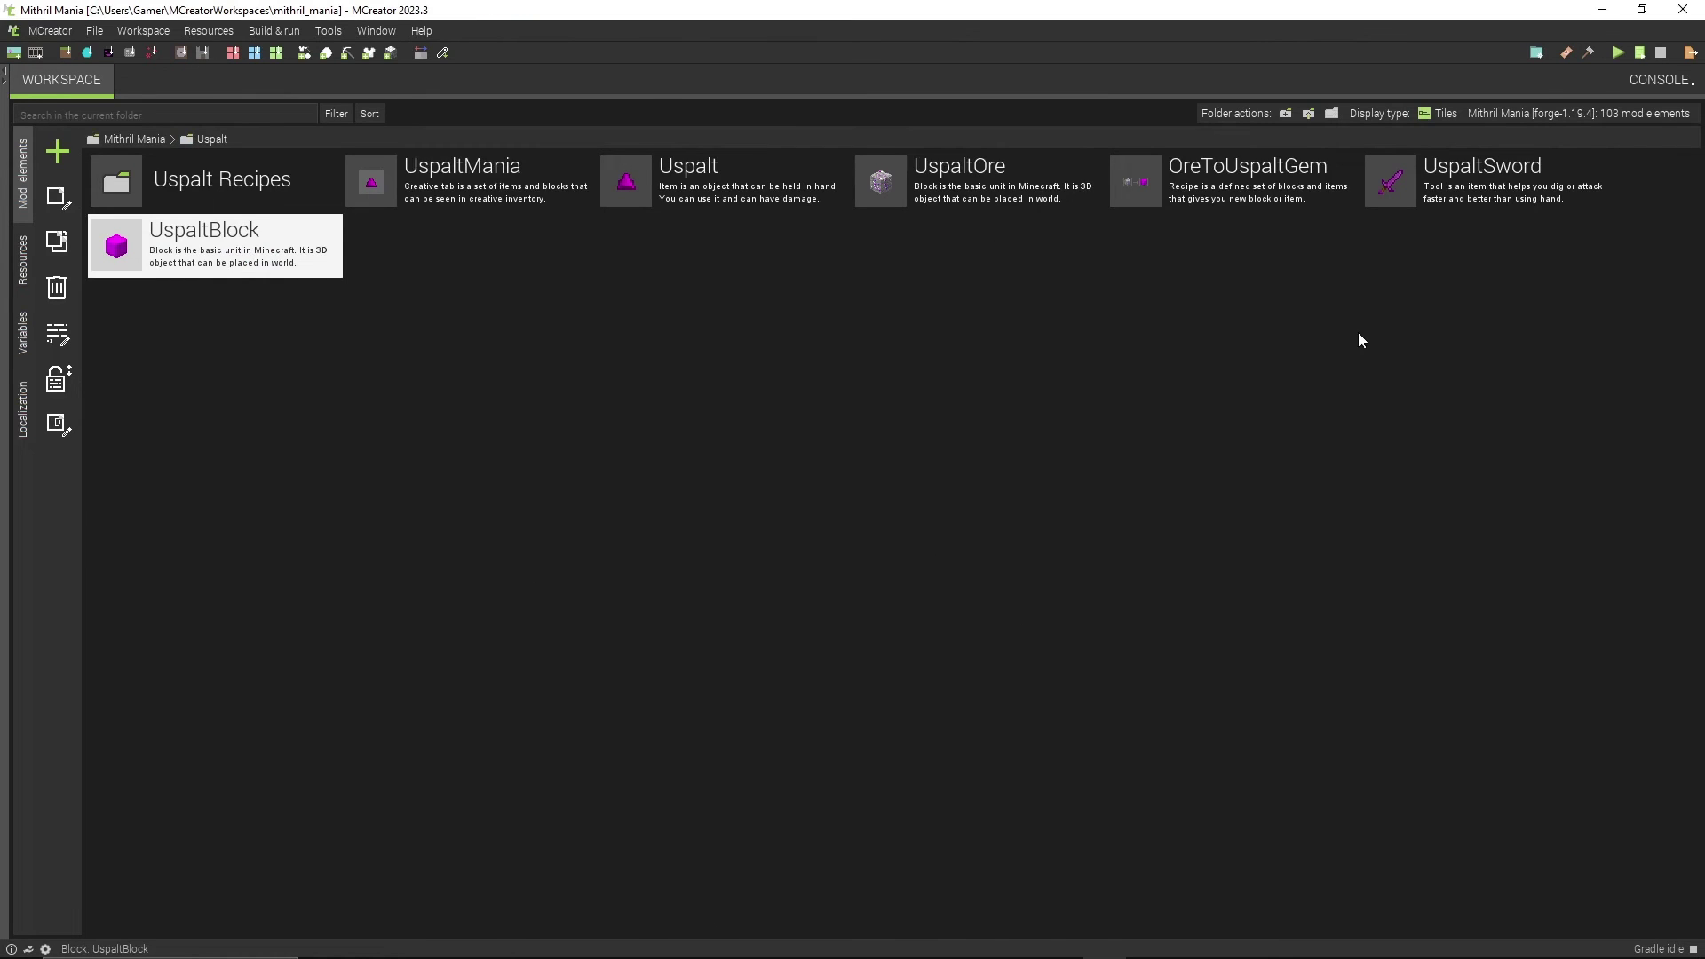
{"action": "left_click_drag", "start_coordinate": [1243, 170], "coordinate": [173, 177]}
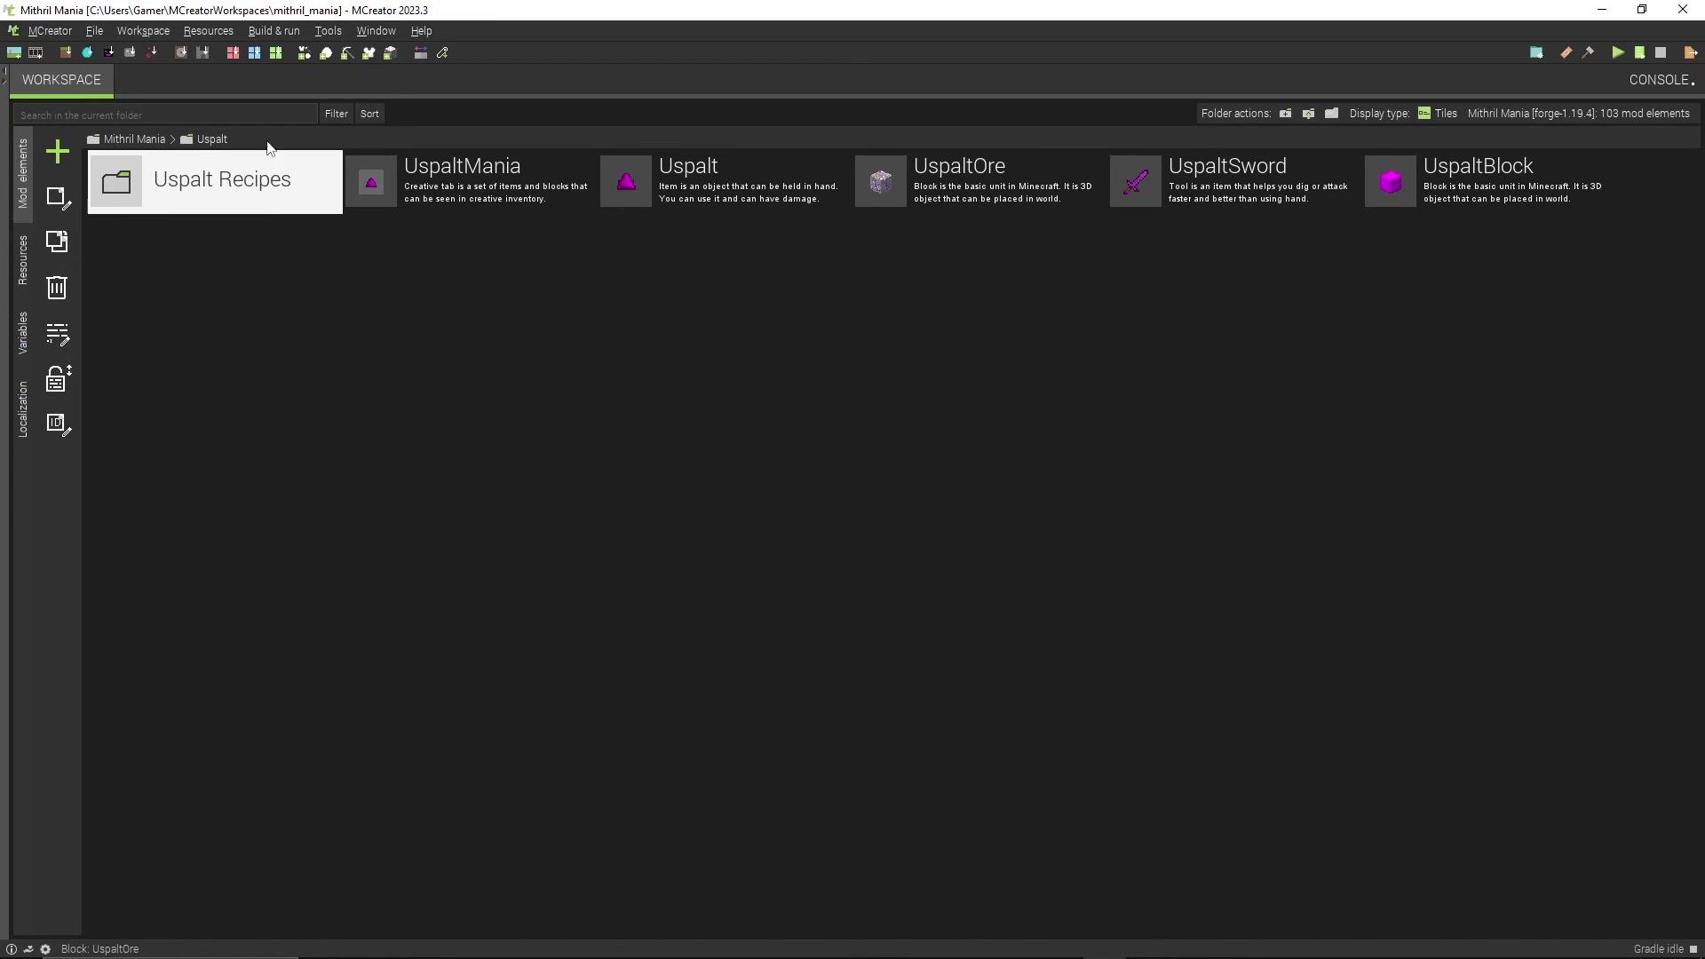
{"action": "left_click", "coordinate": [64, 161]}
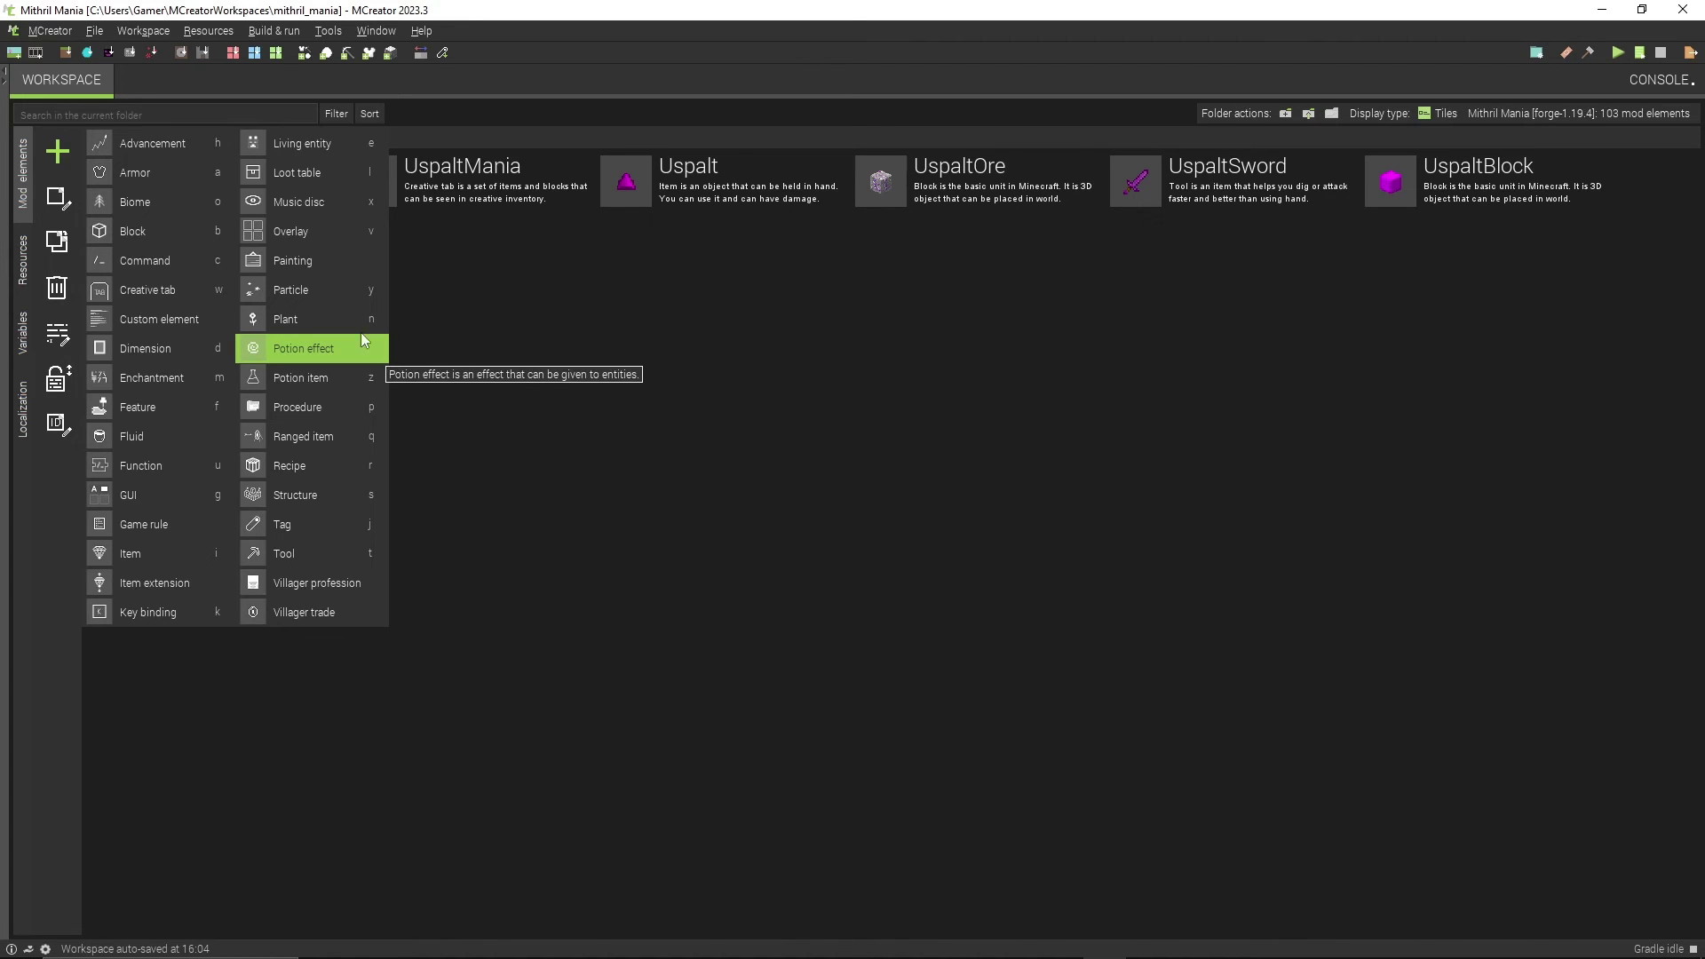
{"action": "left_click", "coordinate": [203, 292]}
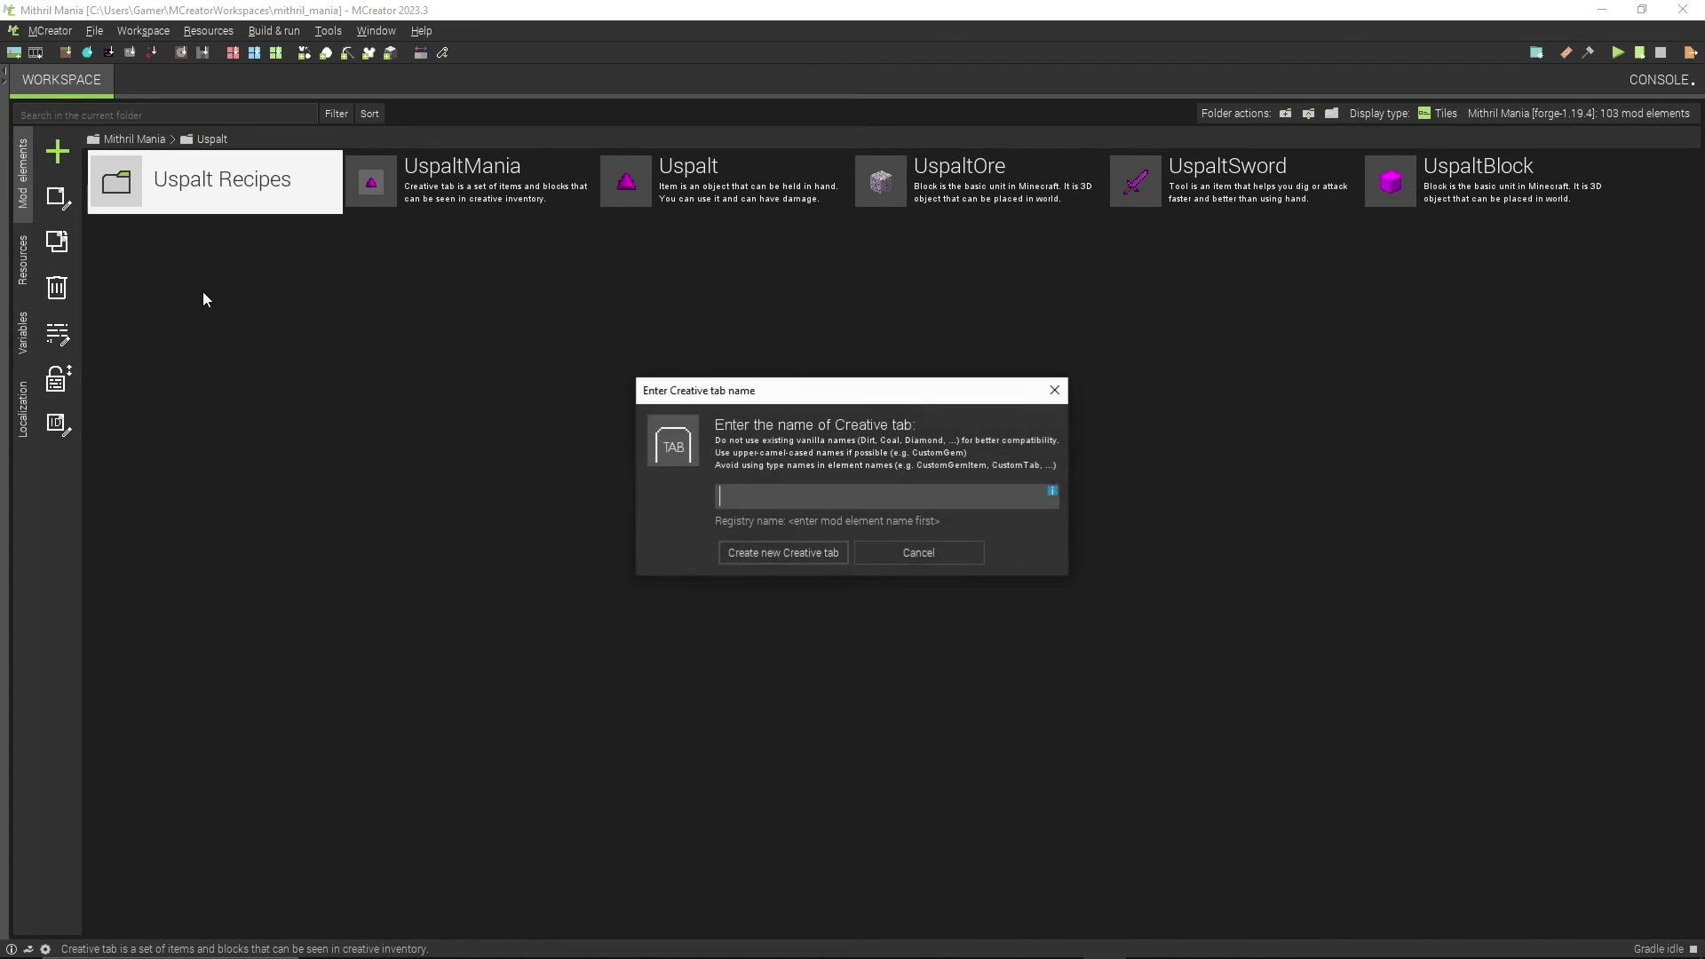
{"action": "left_click", "coordinate": [1053, 392]}
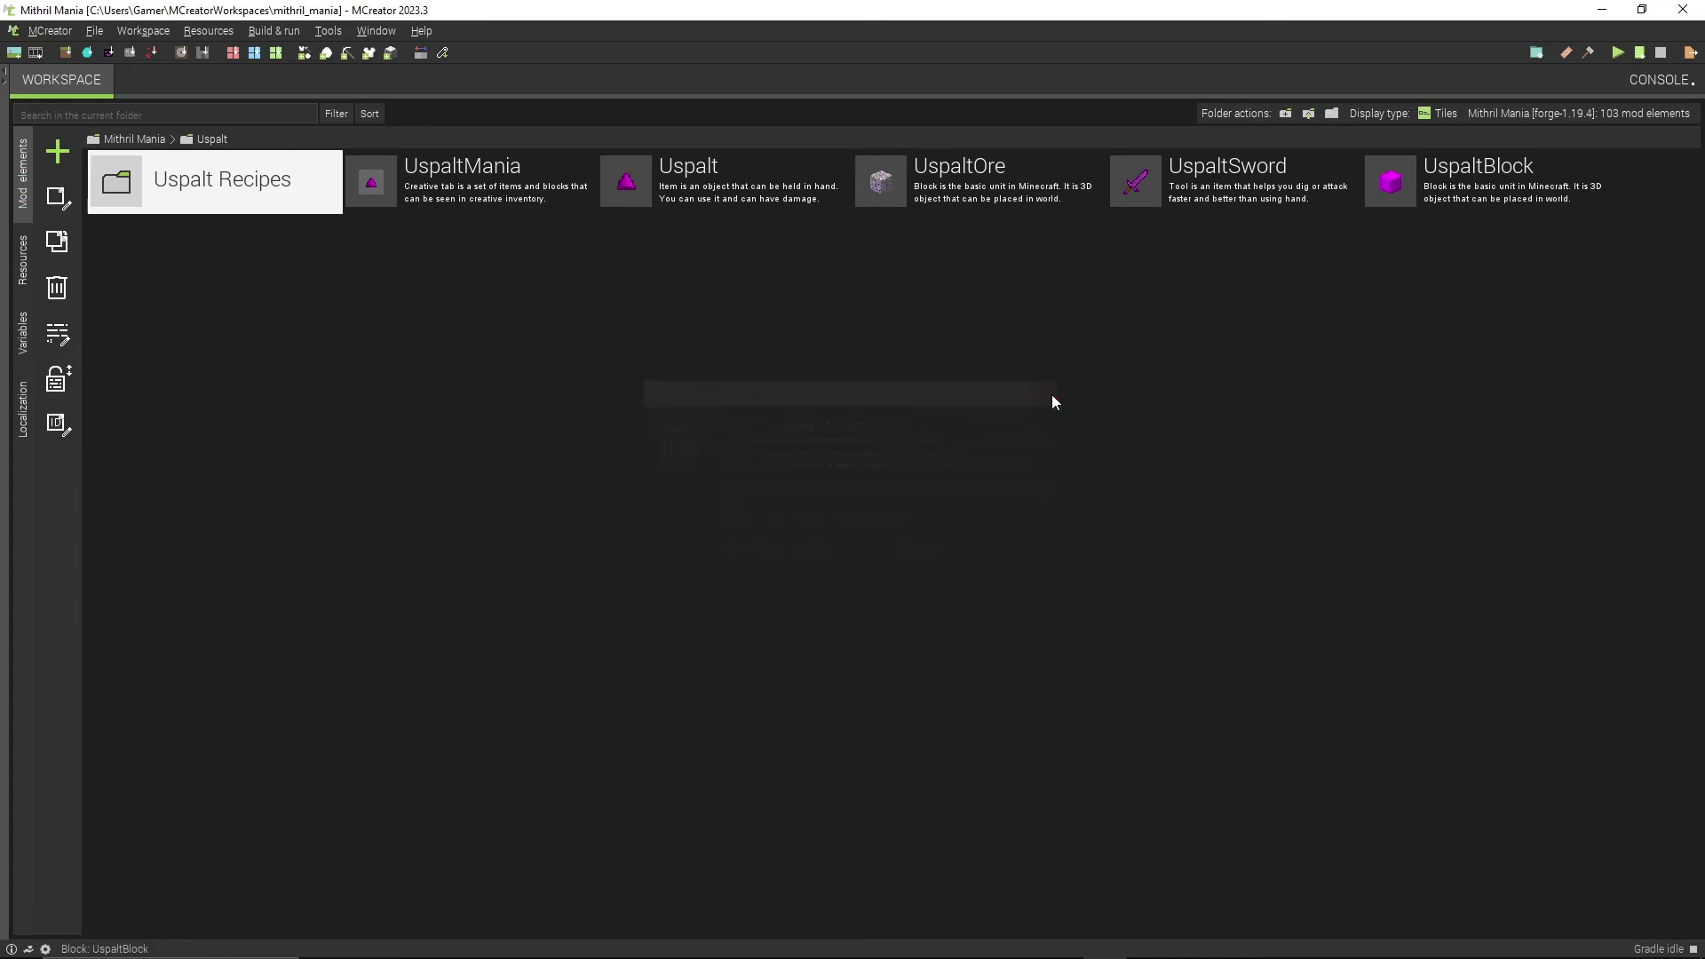
{"action": "double_click", "coordinate": [222, 199]}
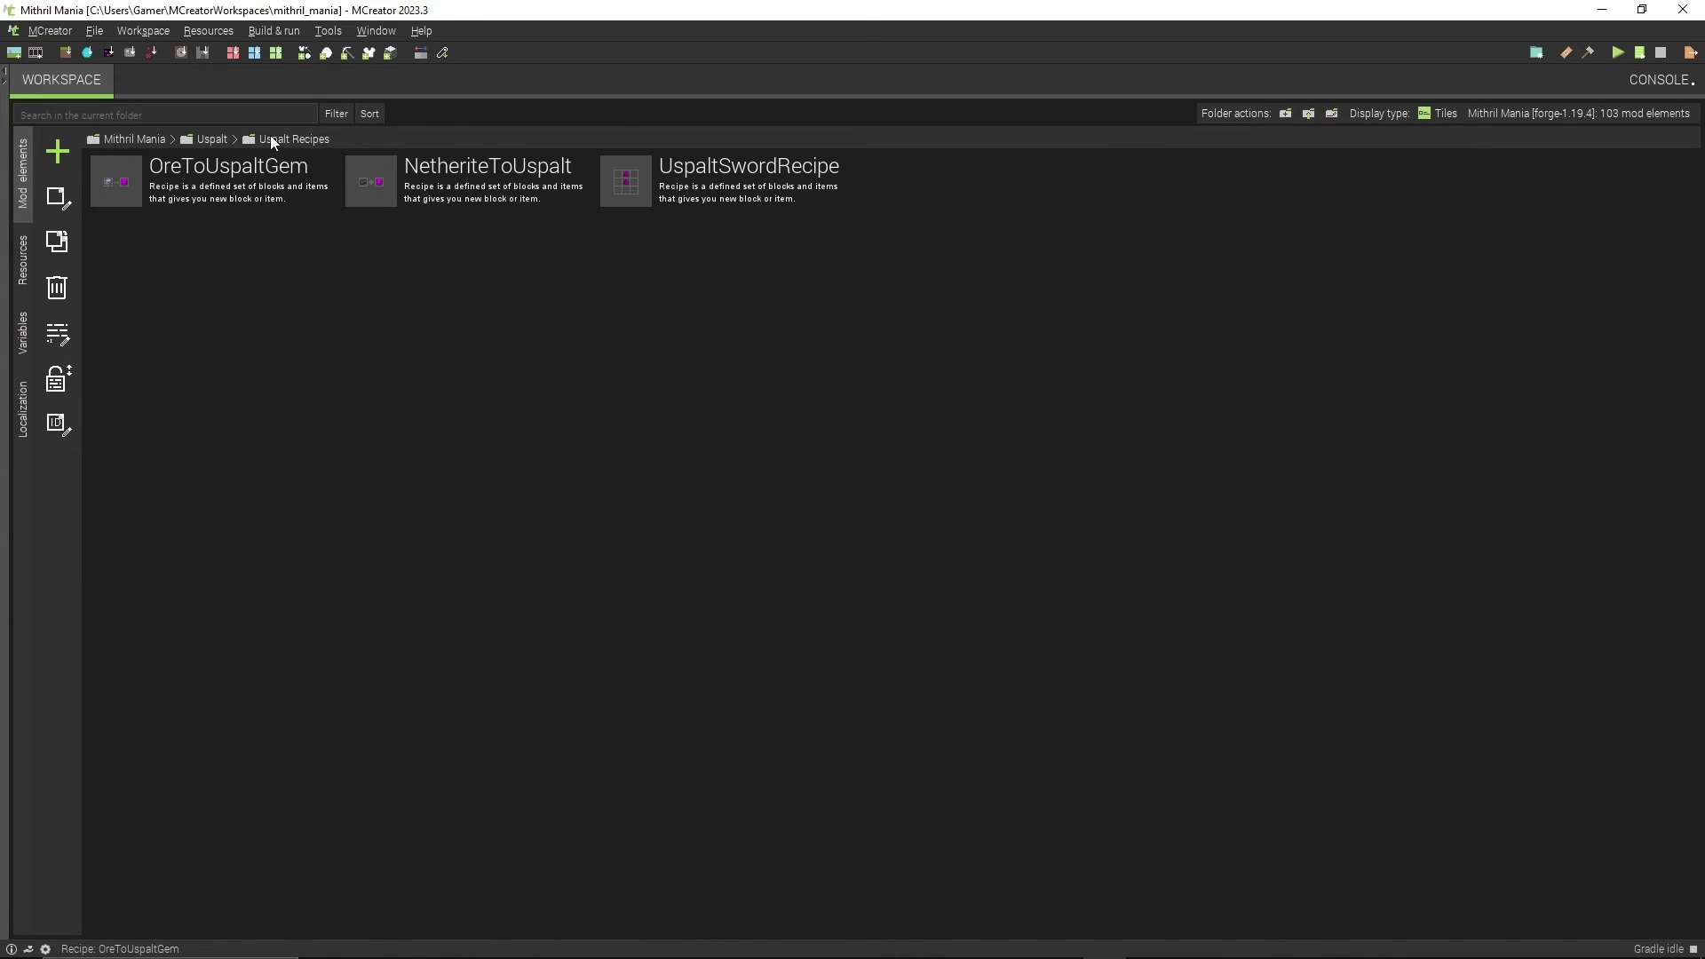
{"action": "left_click", "coordinate": [211, 140]}
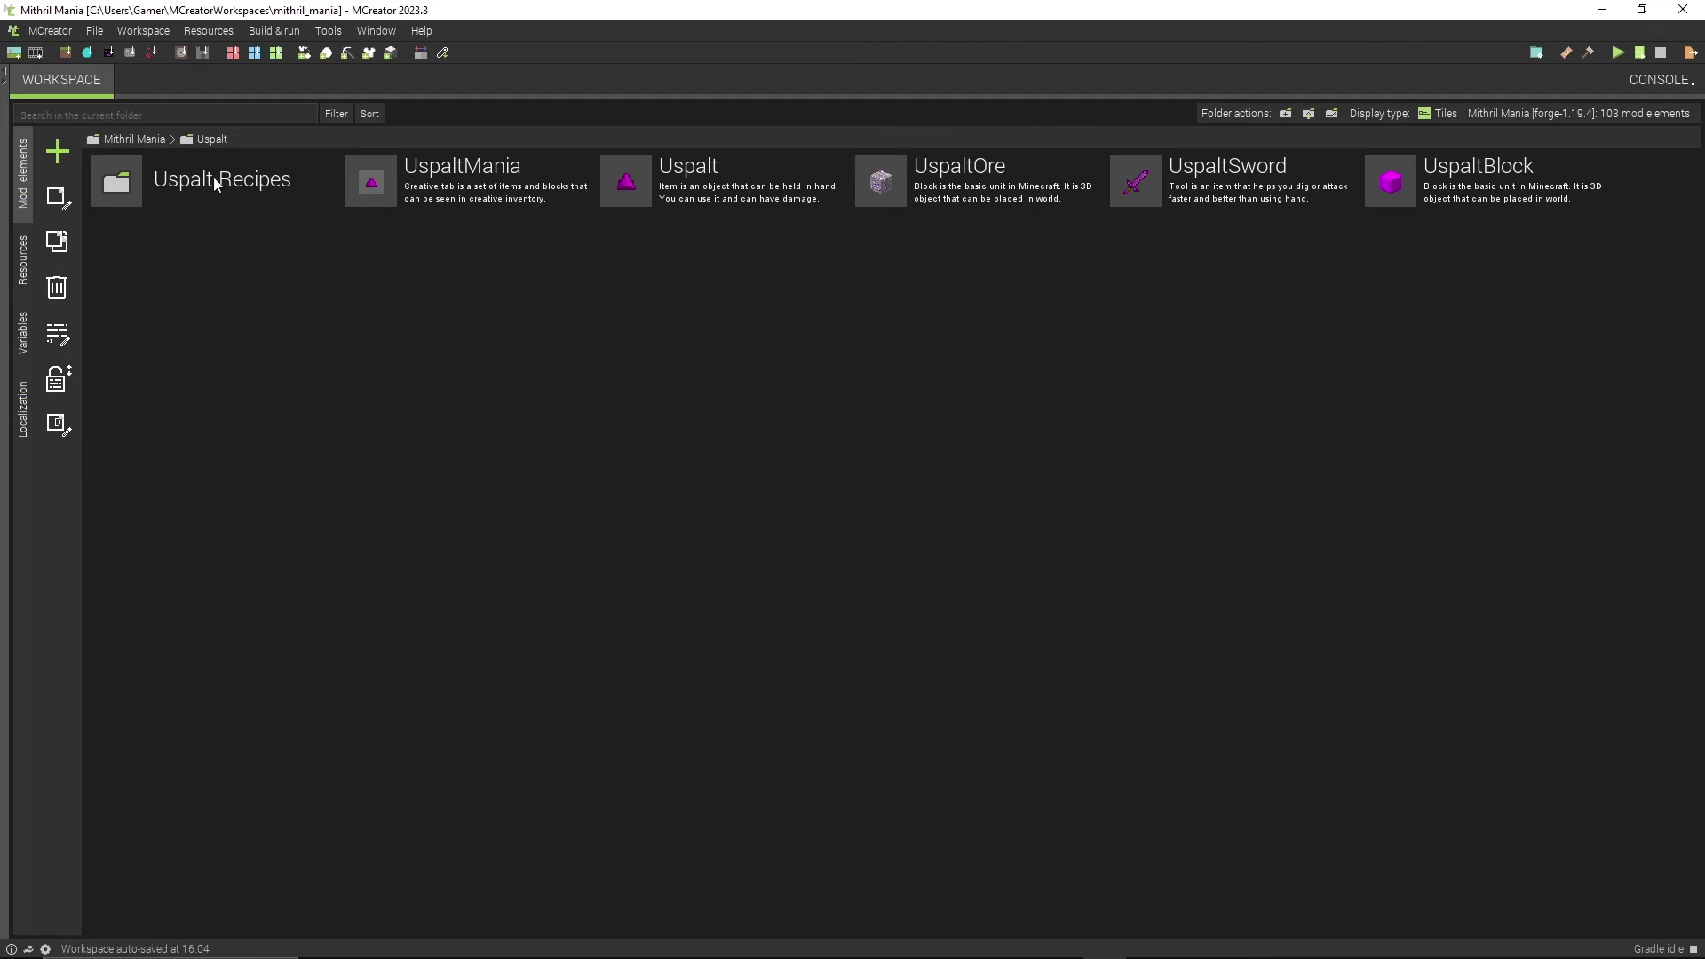
Step: Create a new tool mod element named UspaltPickaxe in the Uspalt folder
{"action": "left_click", "coordinate": [57, 151]}
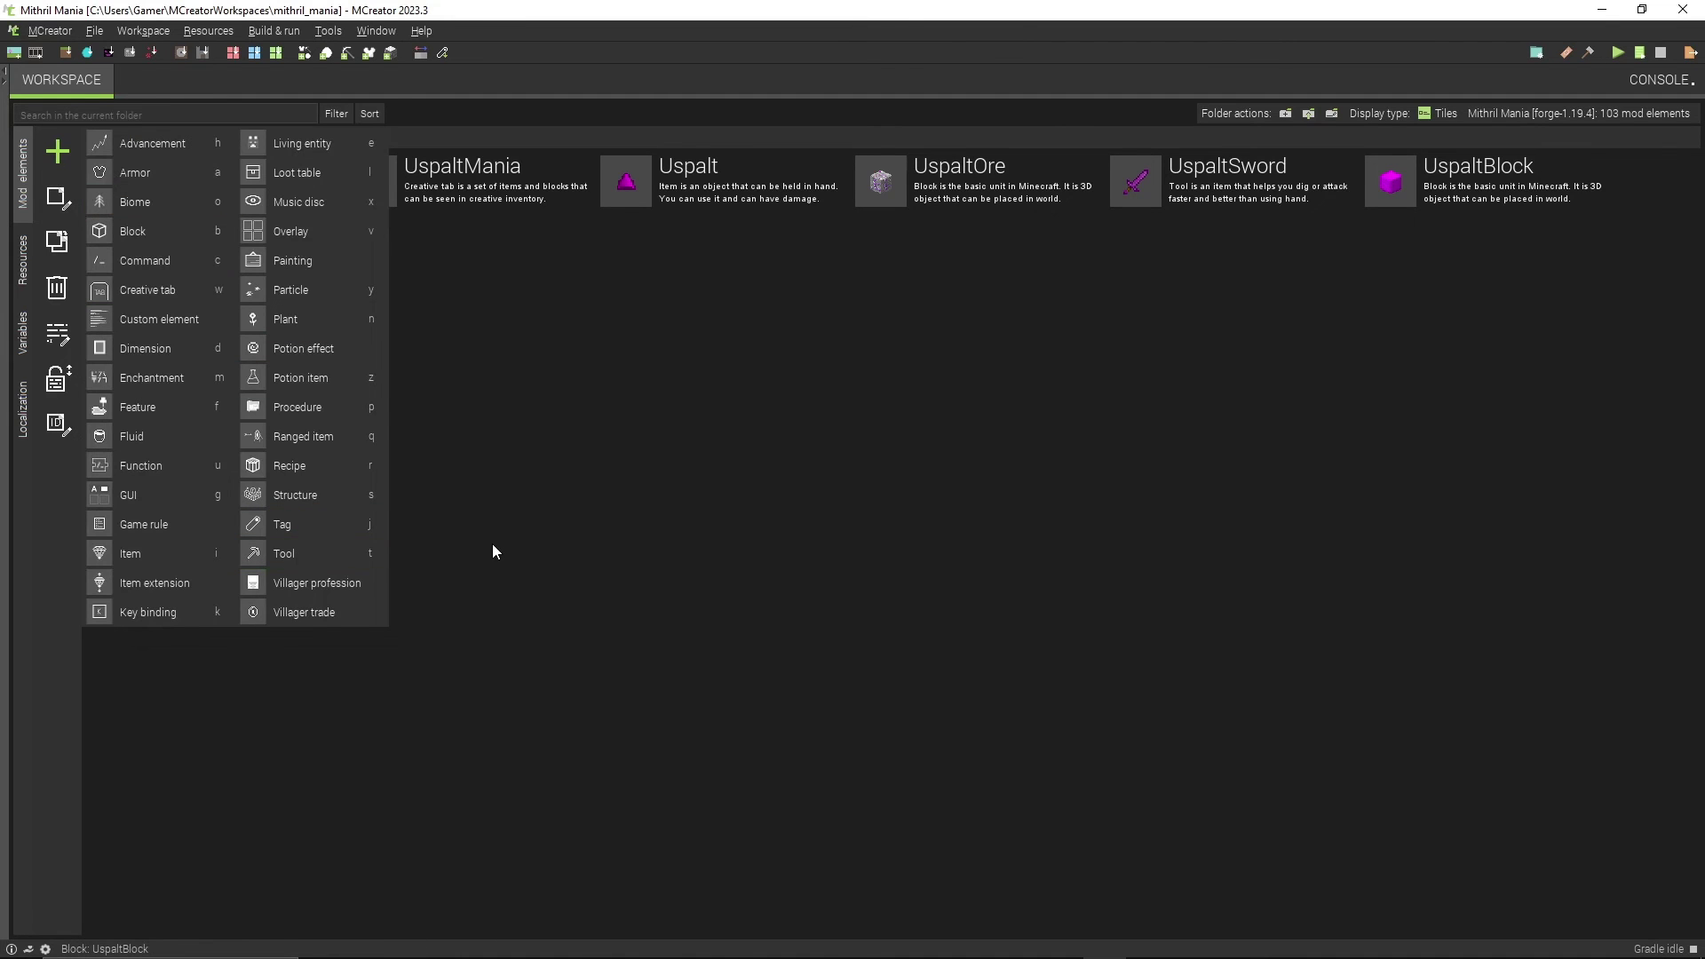
{"action": "type", "text": "tUspalt"}
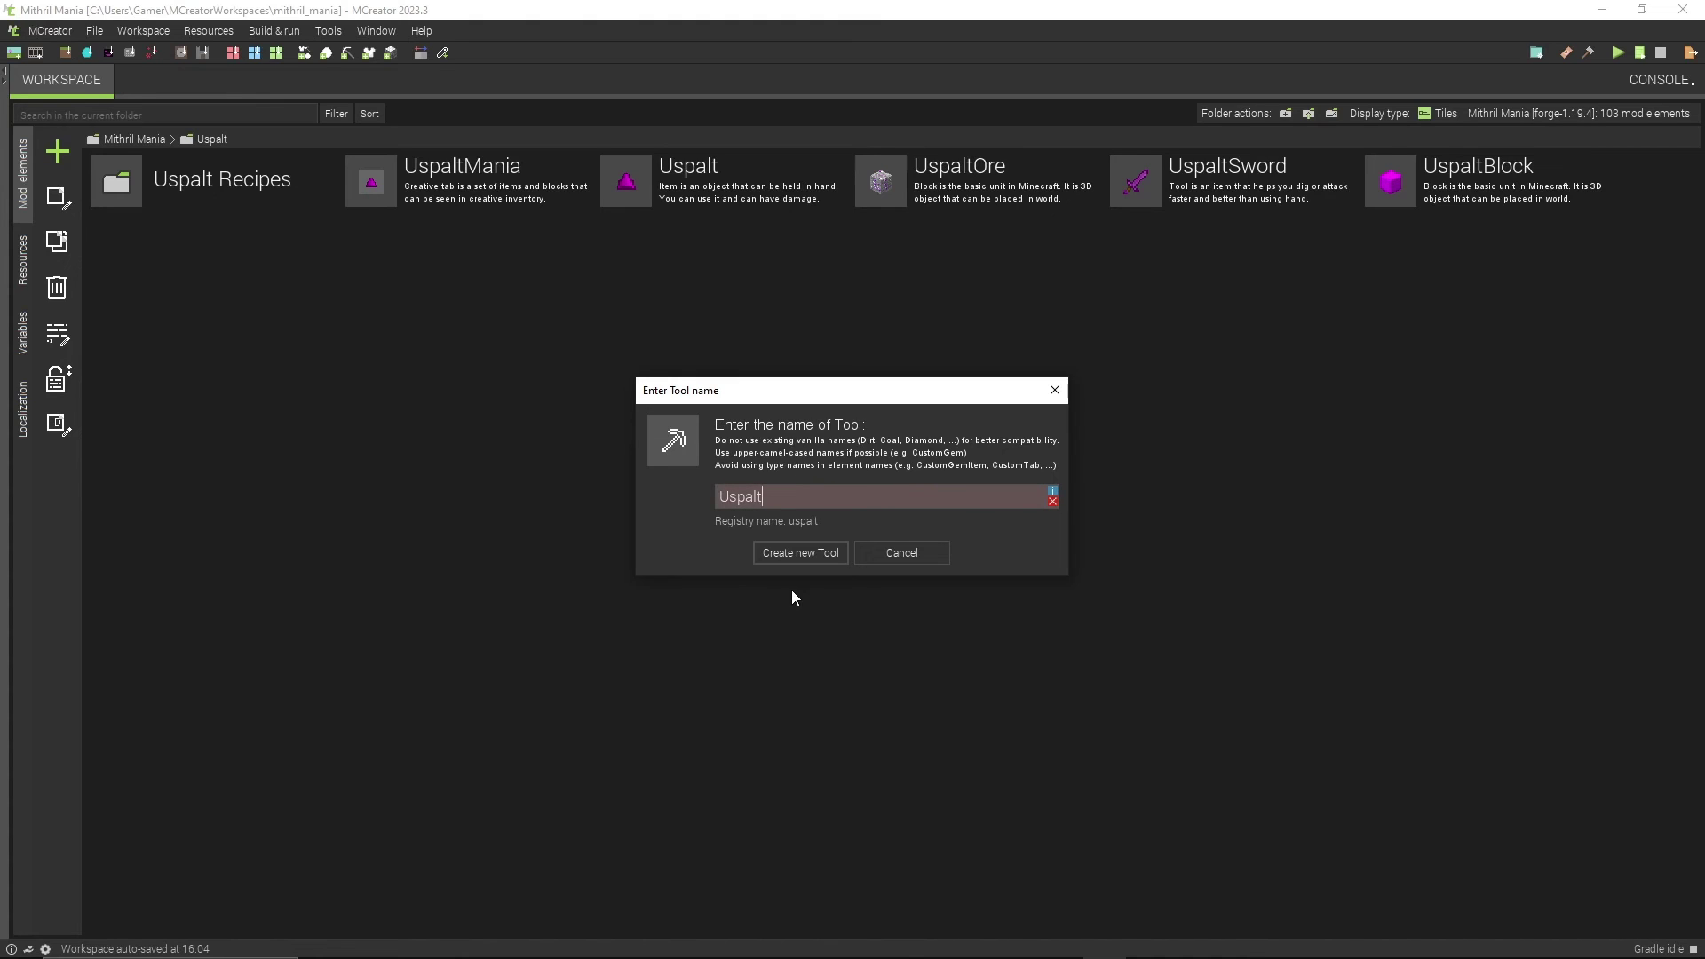
{"action": "type", "text": "Pickaxe"}
{"action": "left_click", "coordinate": [792, 555]}
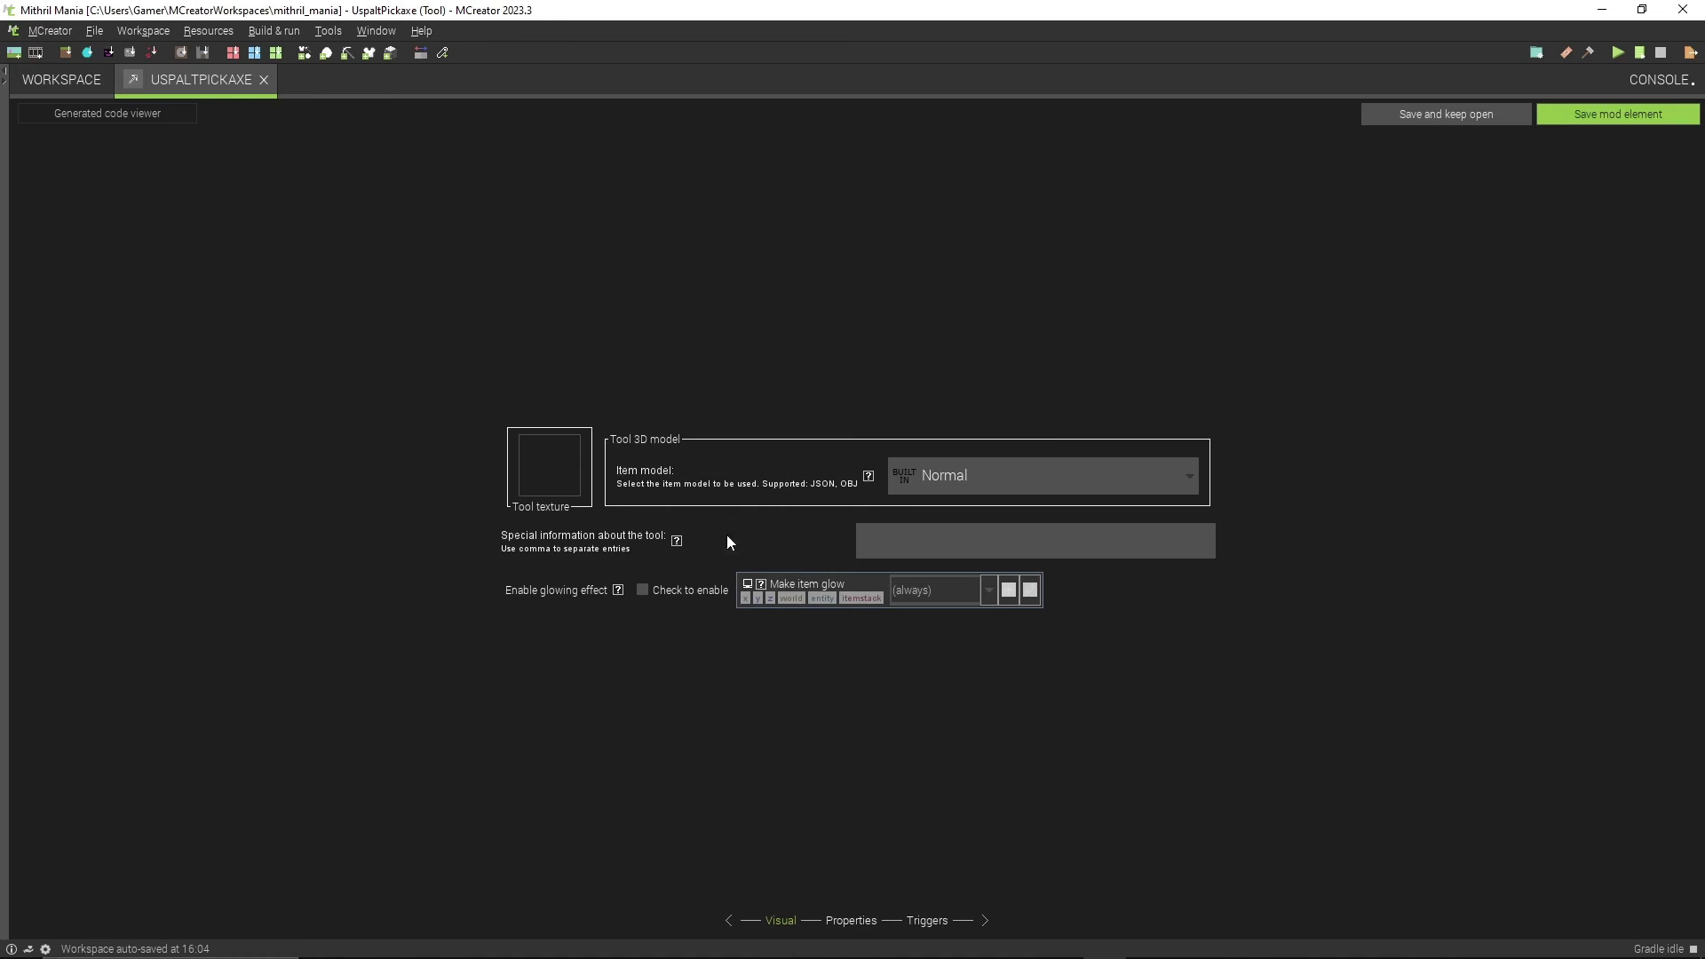
Step: Create a blank 16 by 16 transparent texture for the pickaxe and start generating its image from a template
{"action": "left_click", "coordinate": [545, 474]}
{"action": "left_click", "coordinate": [560, 307]}
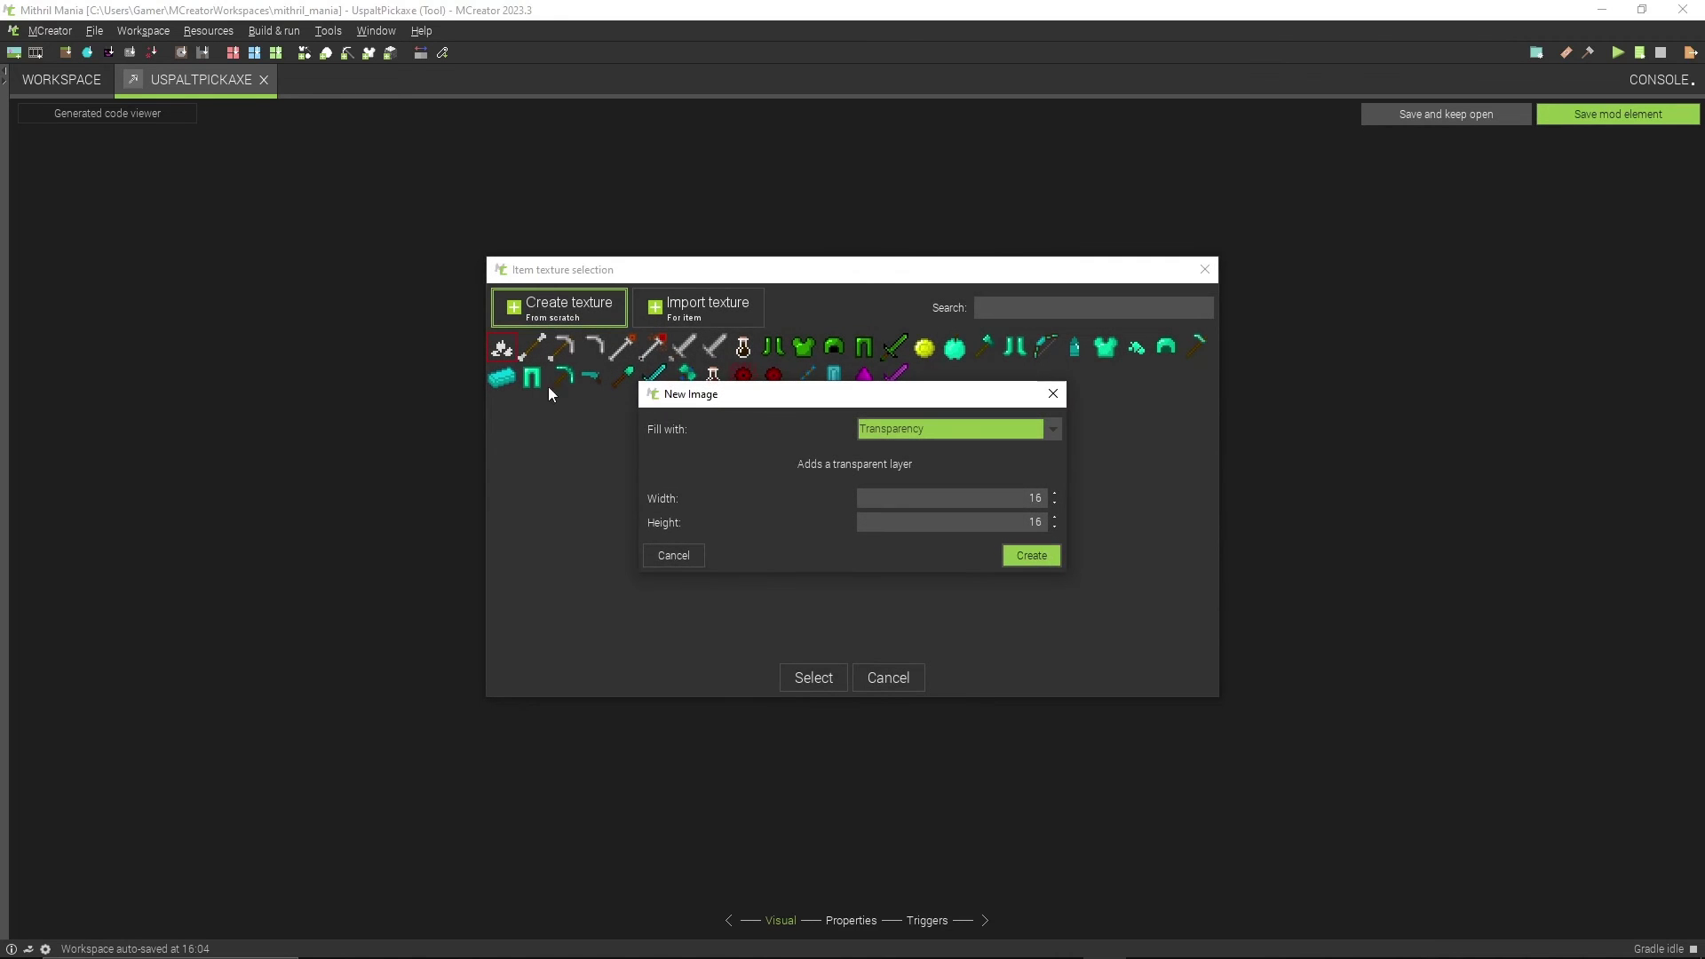
{"action": "left_click", "coordinate": [1031, 558]}
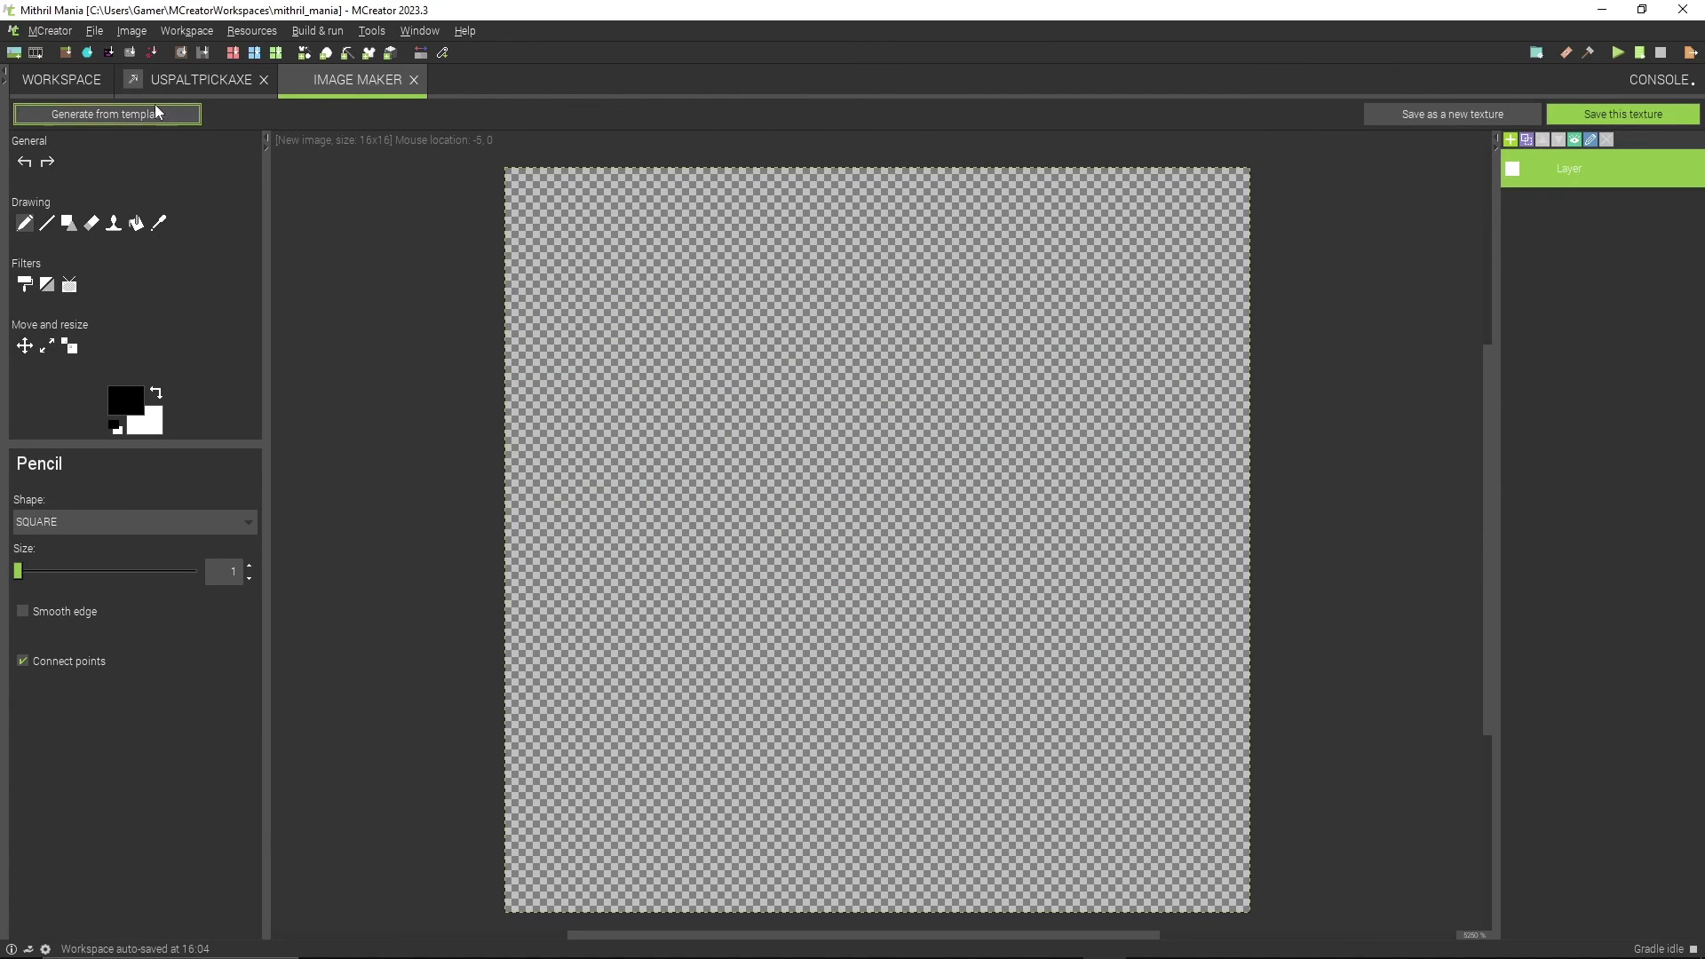
{"action": "left_click", "coordinate": [157, 111]}
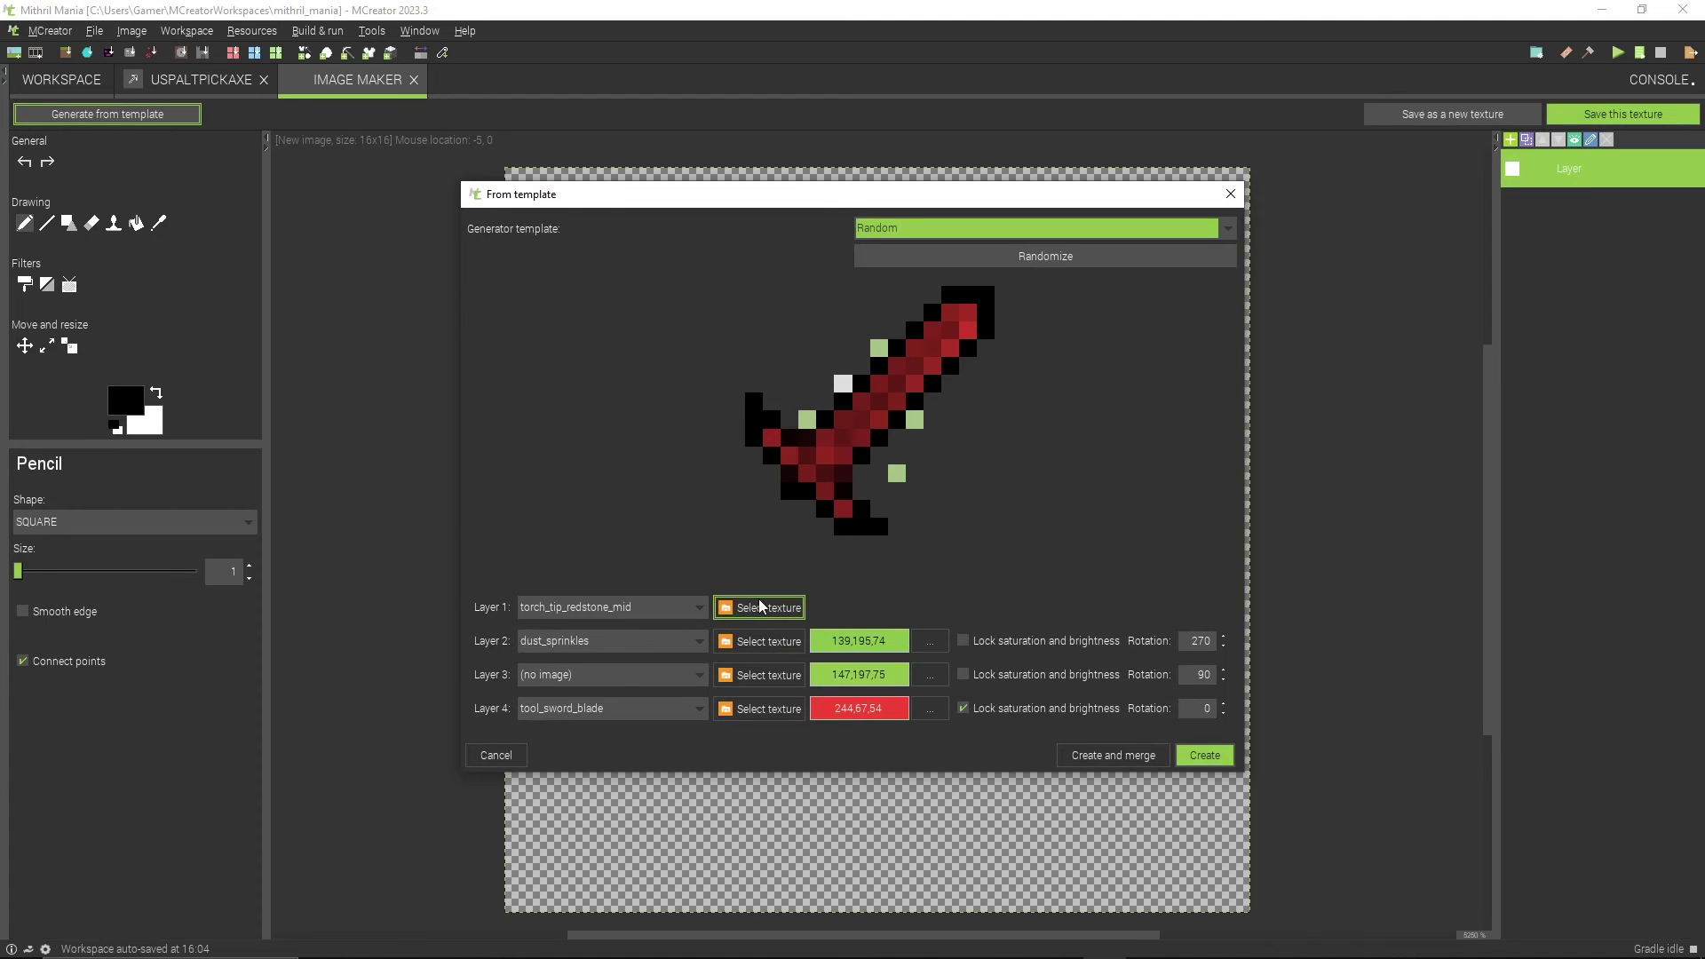
Step: Set template layer 1 to tool_pickaxe and layer 2 to tool_base_stick
{"action": "left_click", "coordinate": [764, 611]}
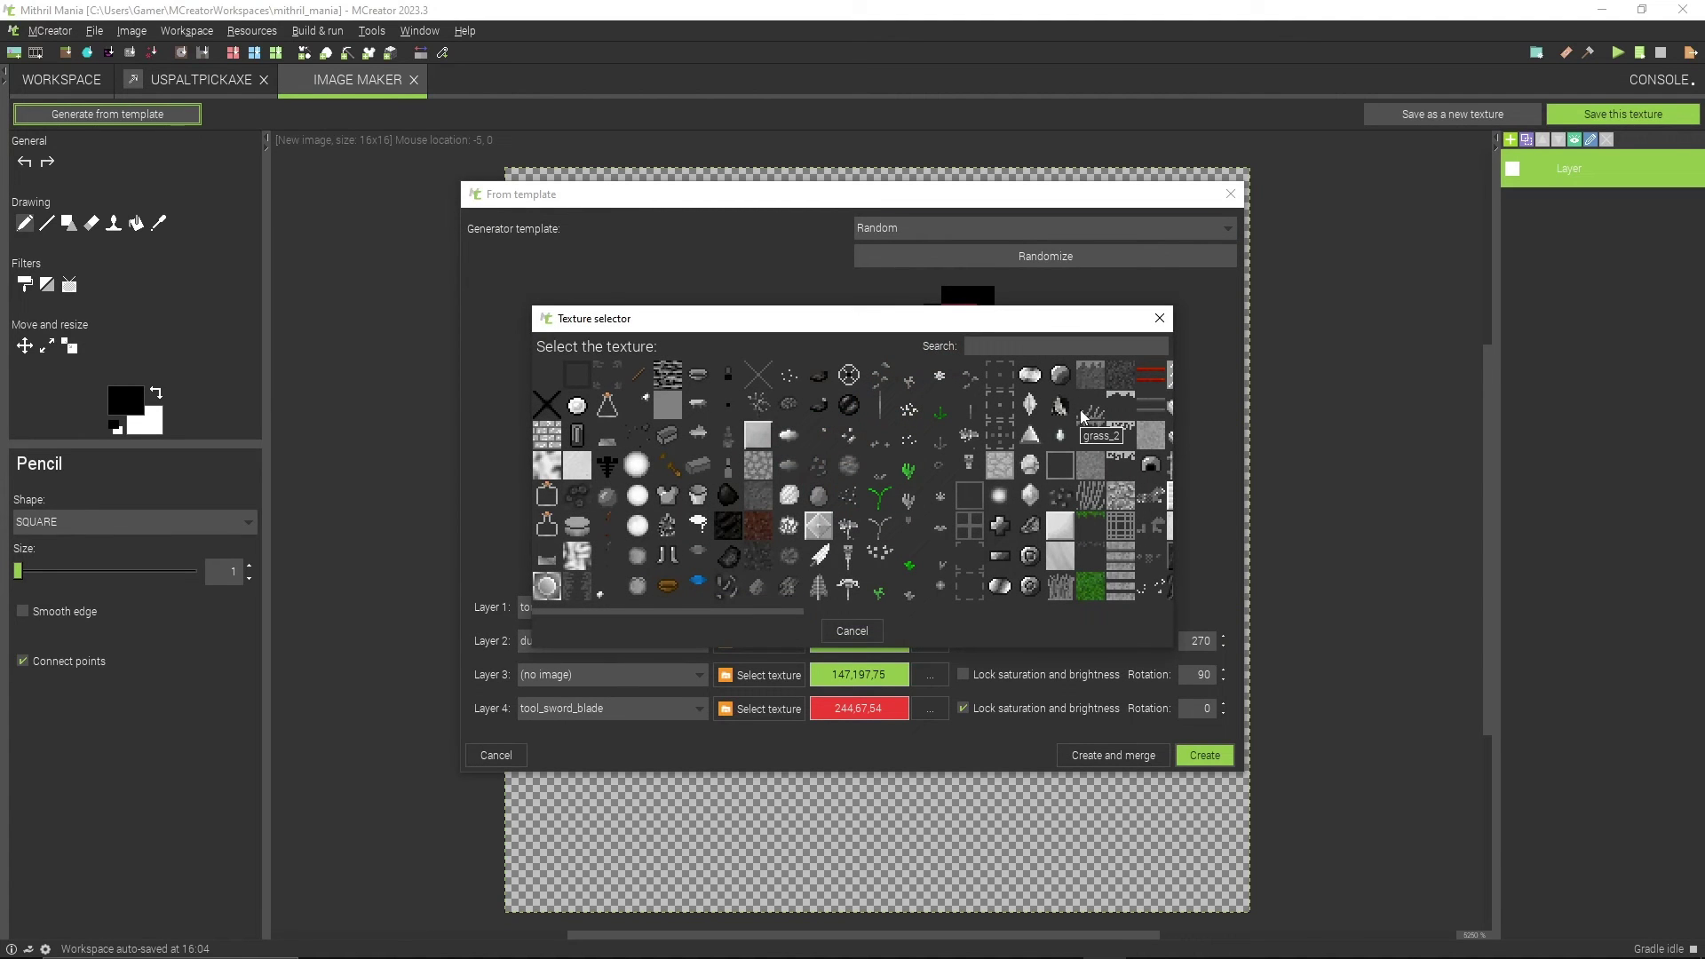
{"action": "type", "text": "pick"}
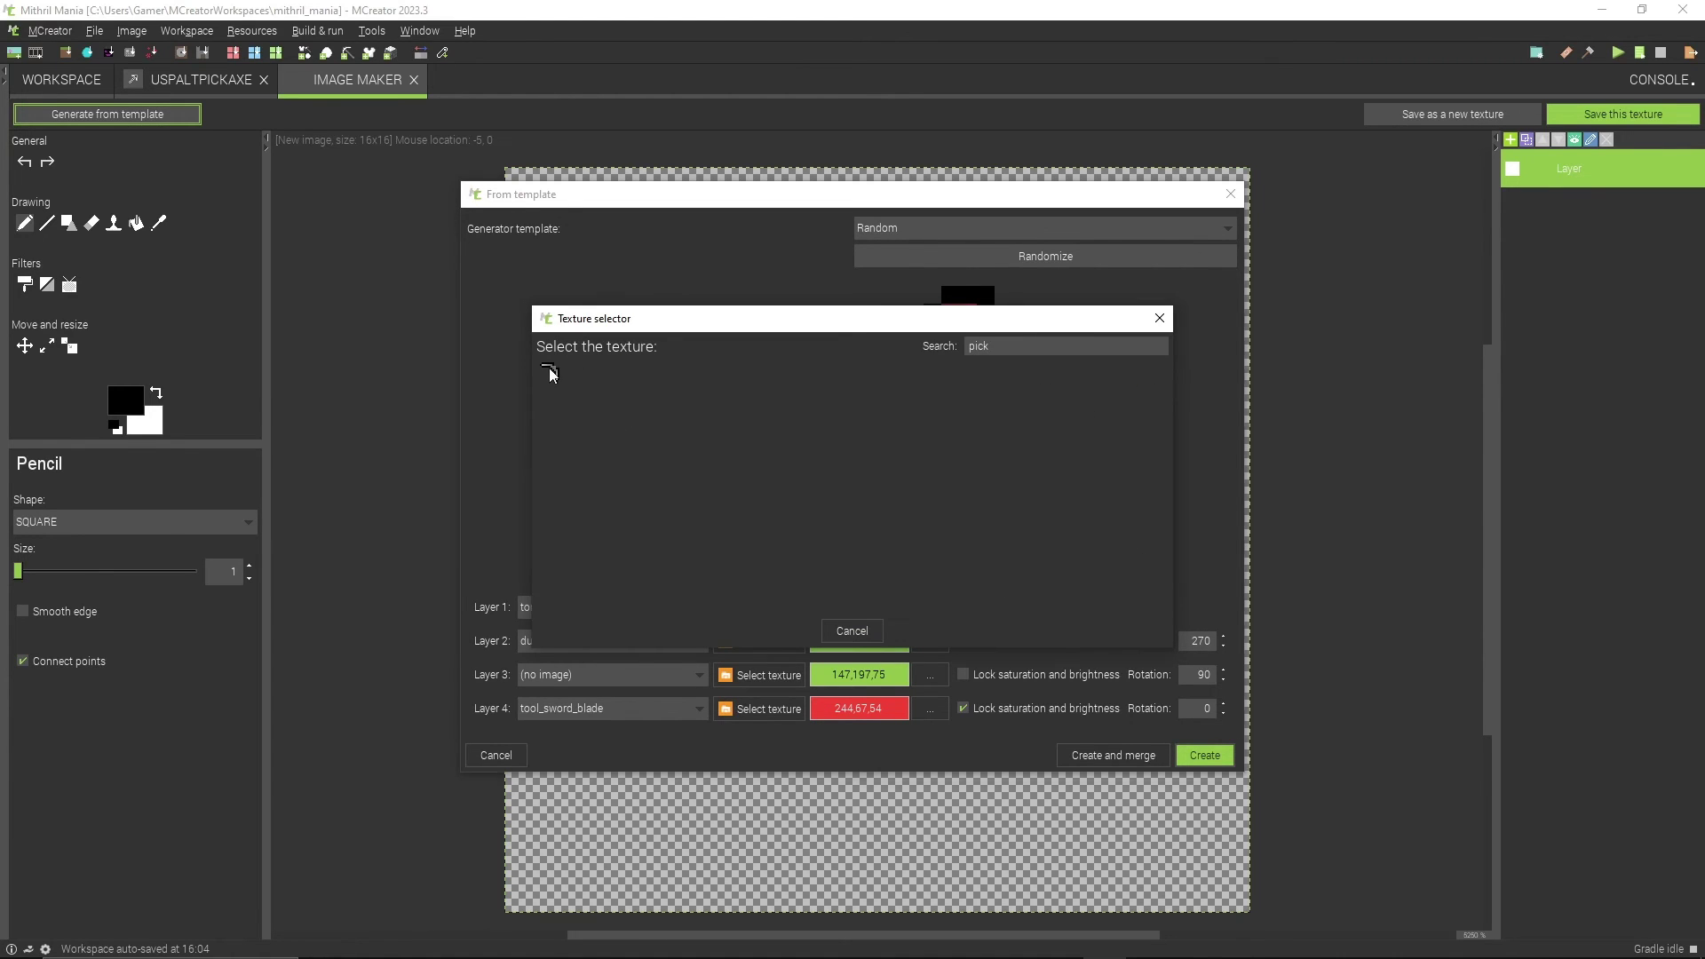
{"action": "left_click", "coordinate": [549, 368]}
{"action": "left_click", "coordinate": [759, 640]}
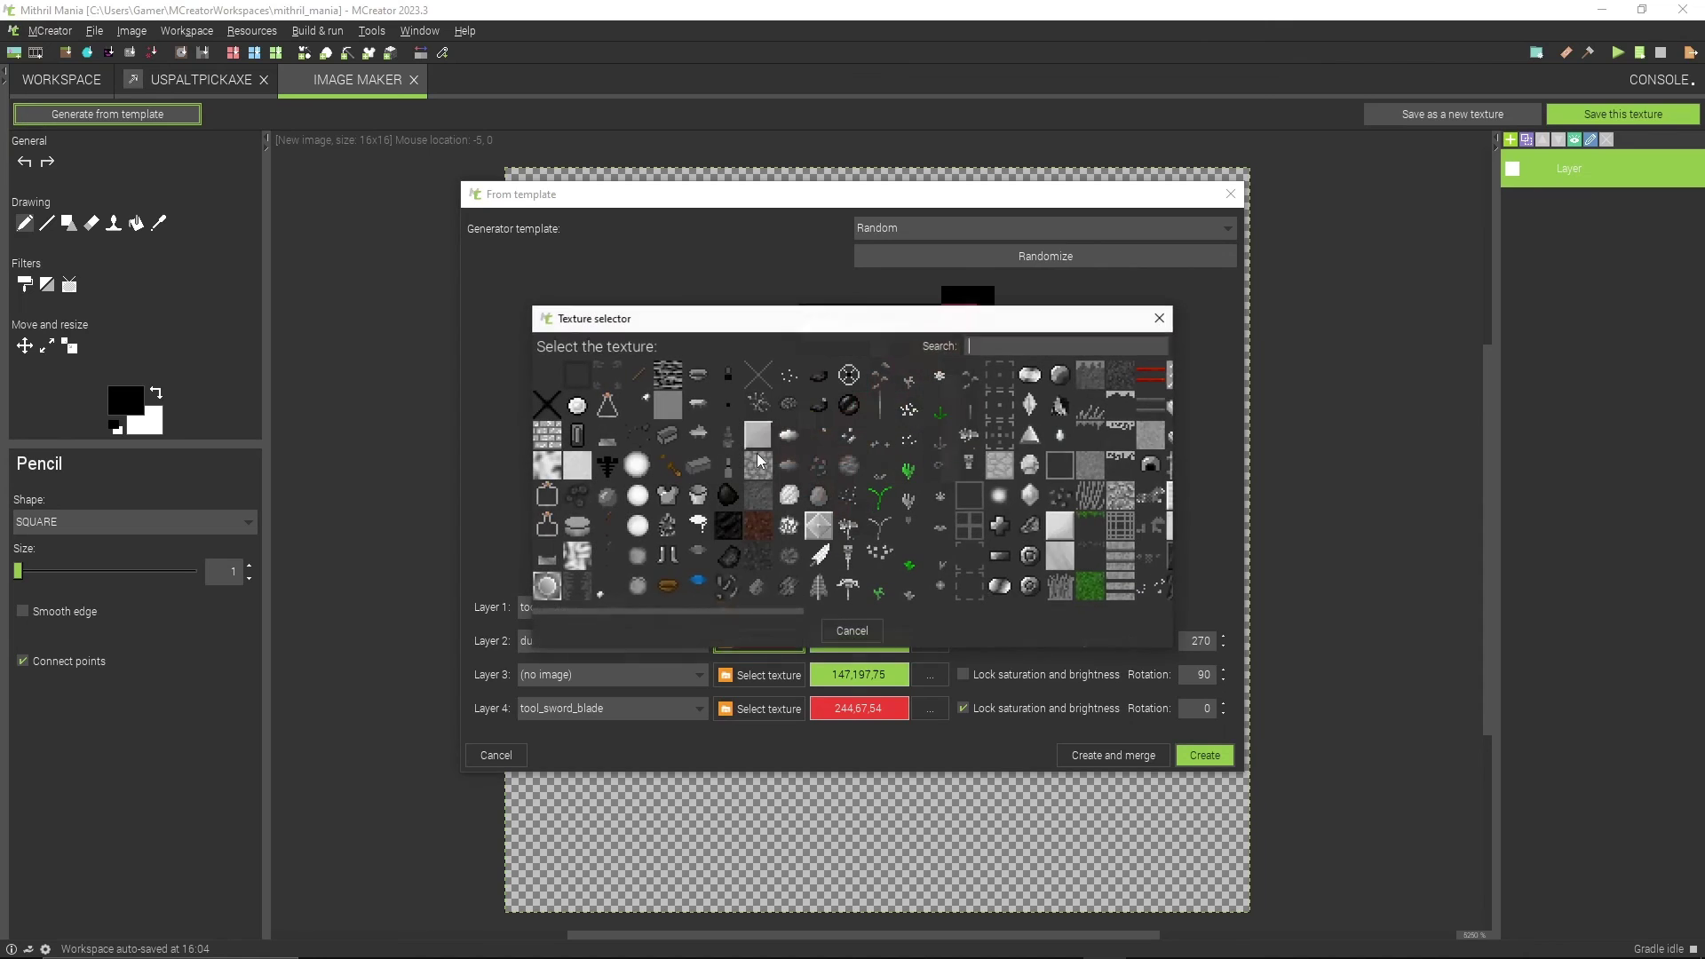
{"action": "type", "text": "too"}
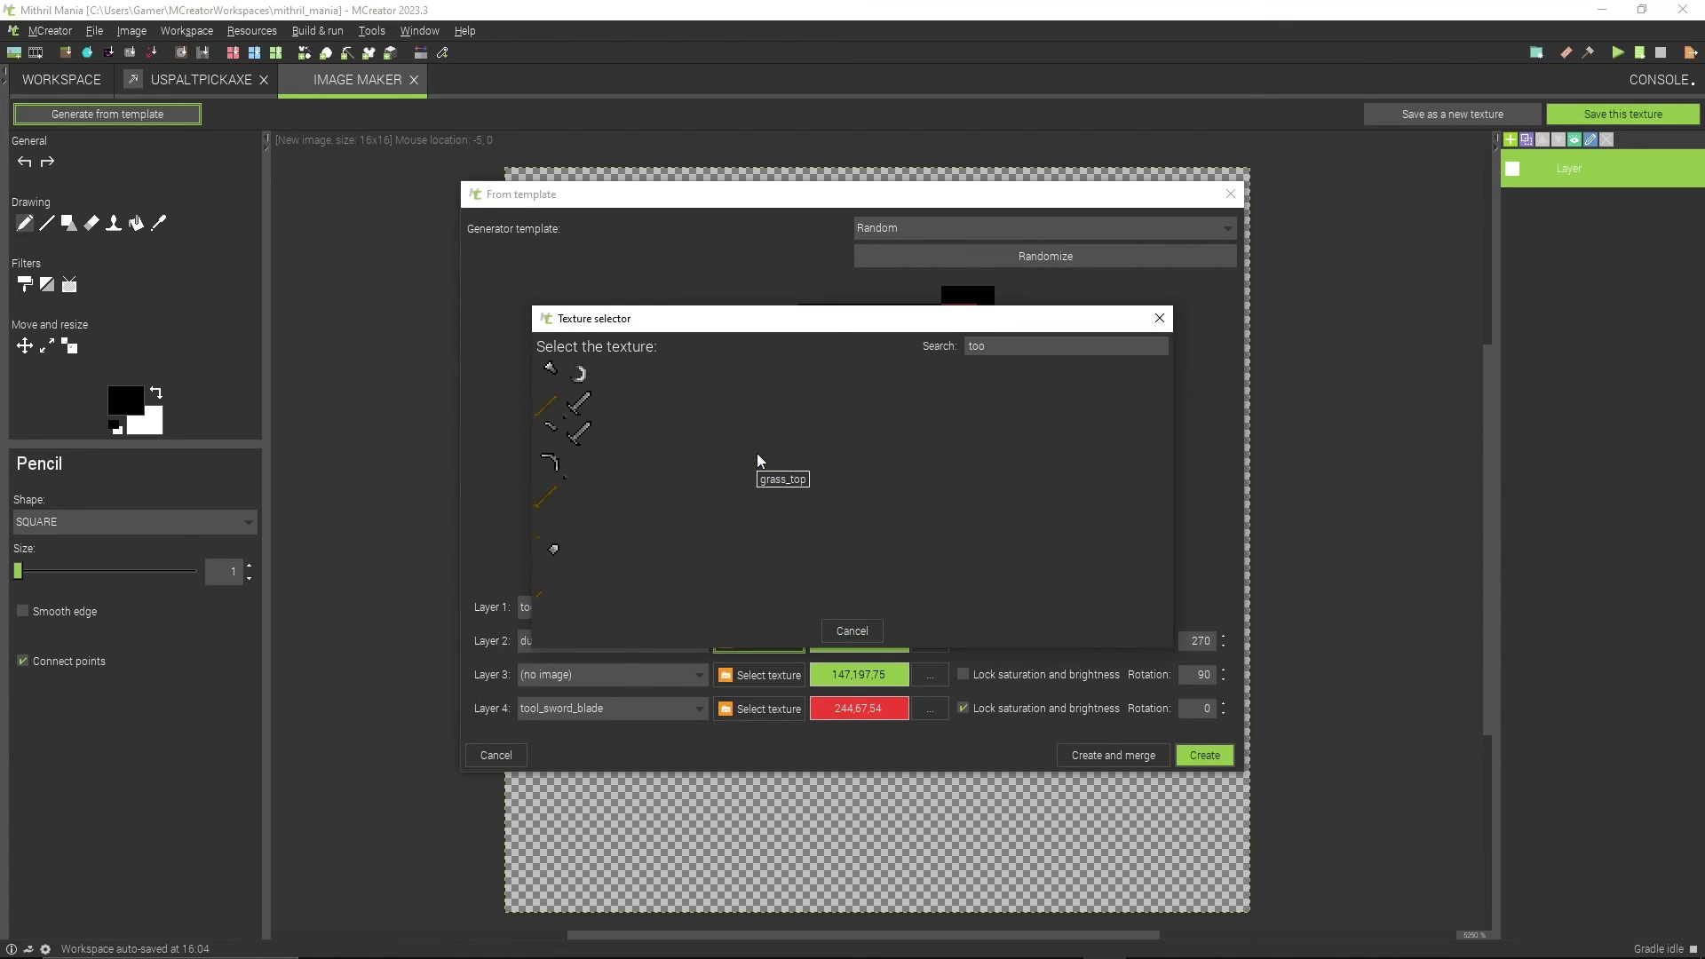
{"action": "left_click", "coordinate": [546, 407]}
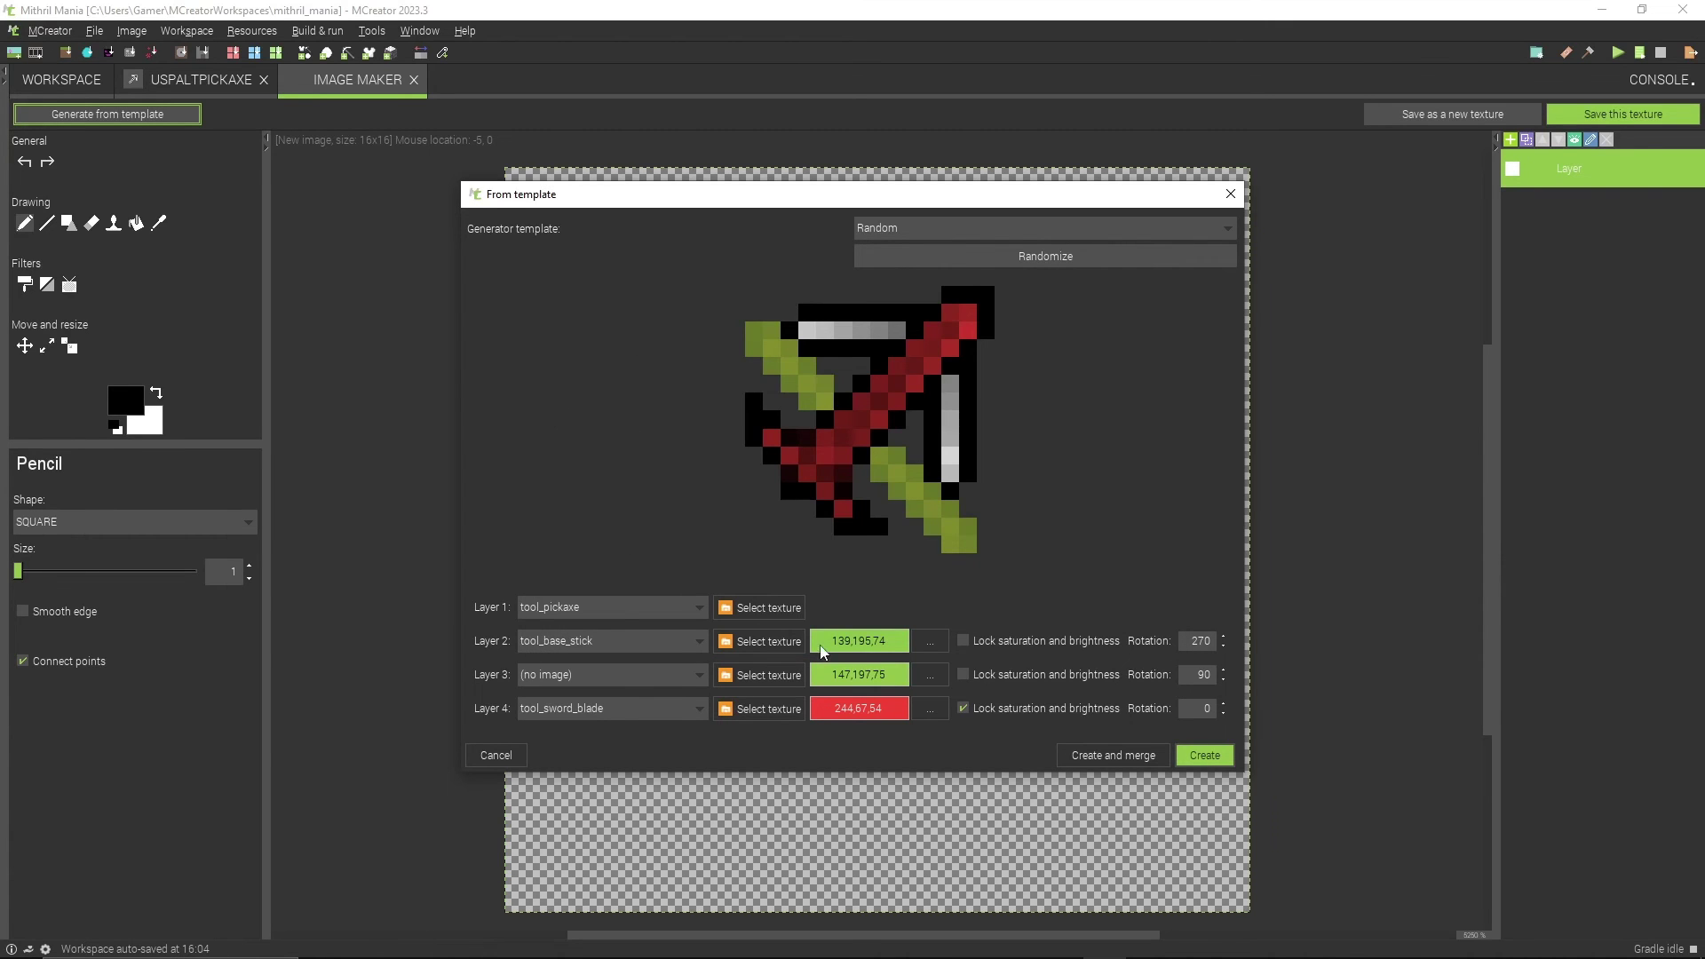
{"action": "left_click", "coordinate": [792, 606]}
{"action": "type", "text": "pick"}
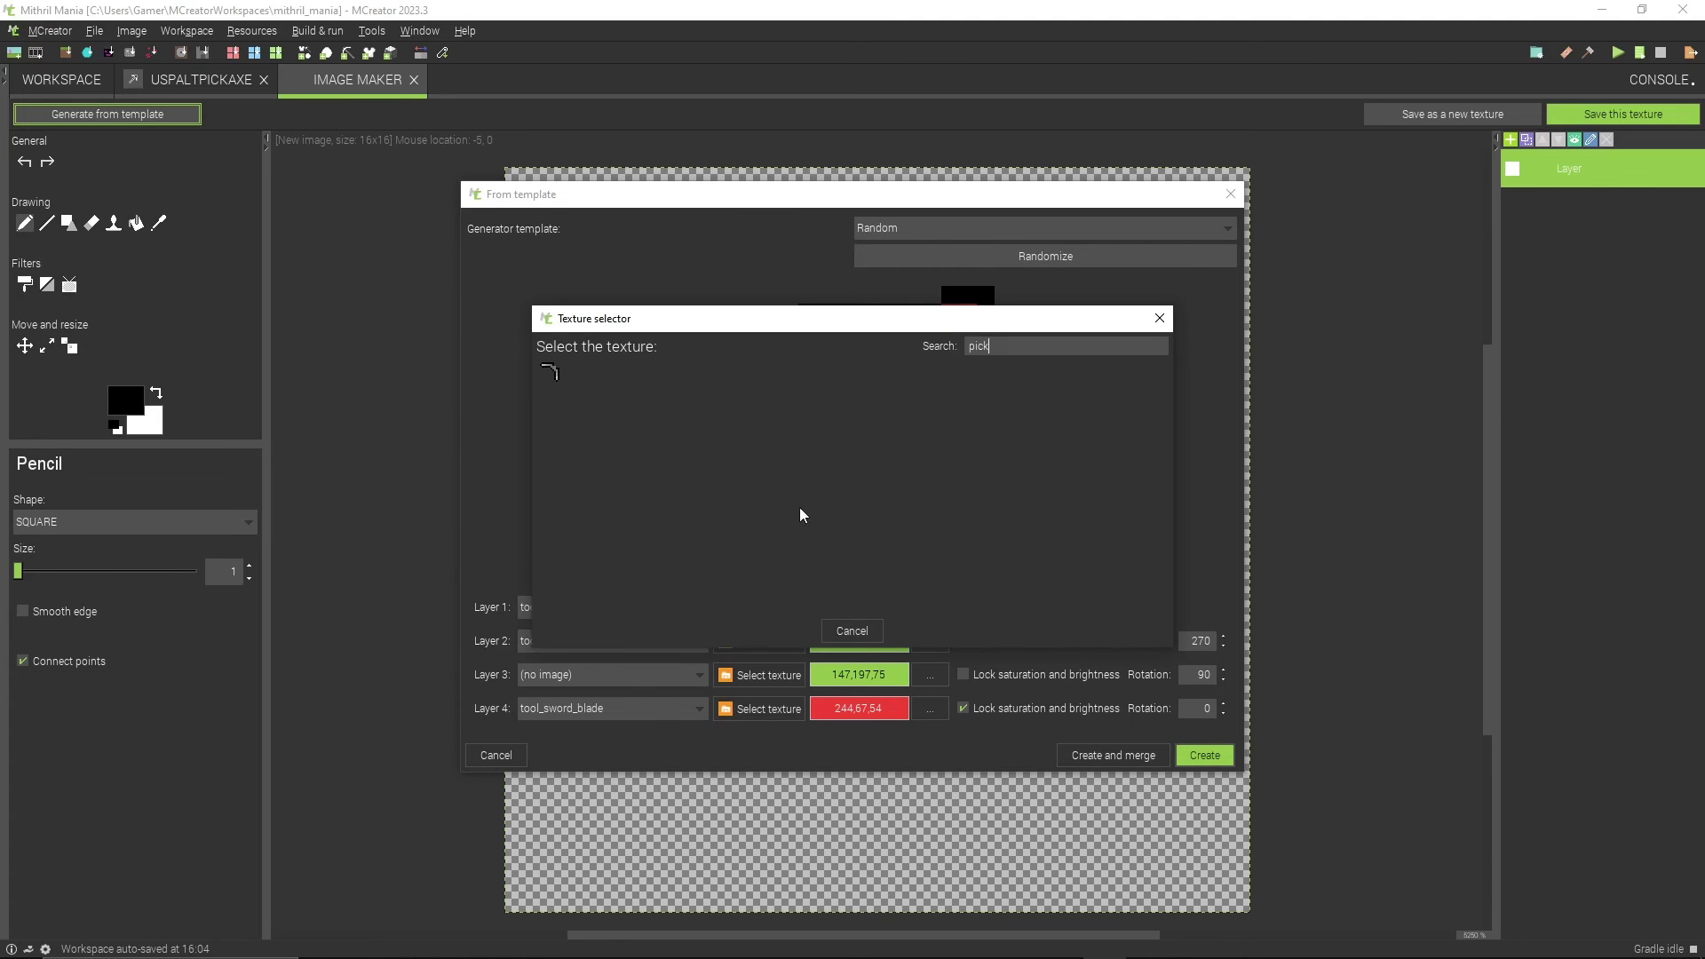
{"action": "left_click", "coordinate": [862, 630]}
Step: Set template layer 2 to the tool_pickaxe texture and layer 1 to tool_base_stick
{"action": "left_click", "coordinate": [789, 653]}
{"action": "type", "text": "too"}
{"action": "left_click", "coordinate": [551, 464]}
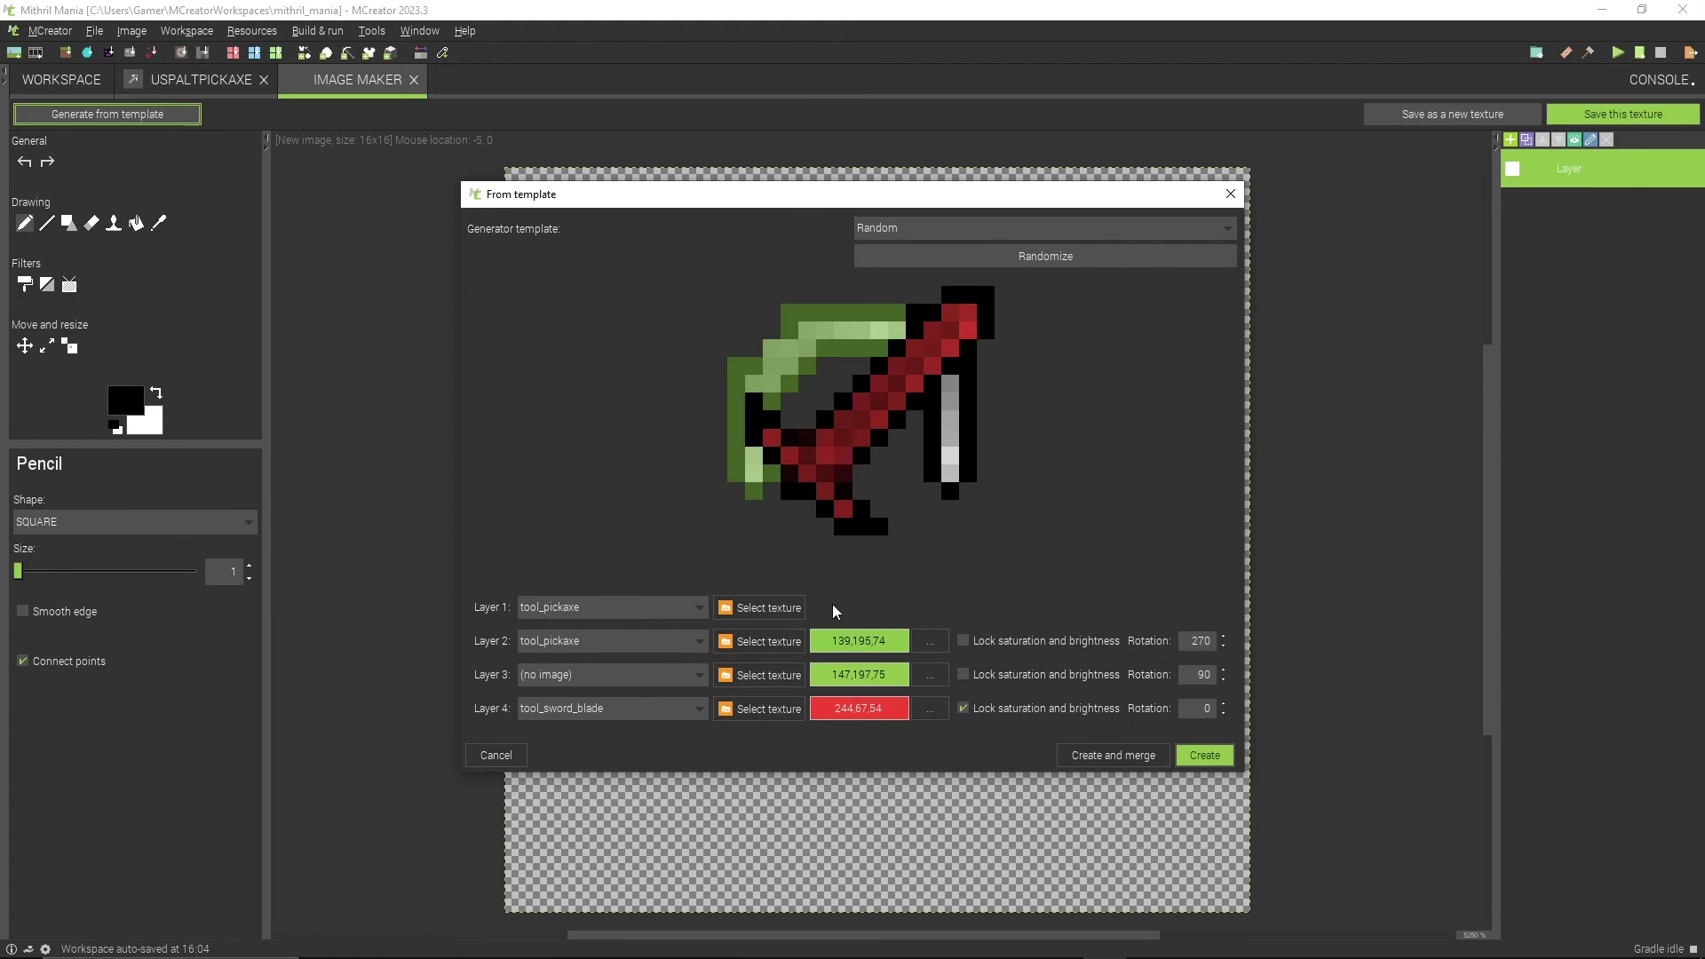
{"action": "left_click", "coordinate": [777, 606]}
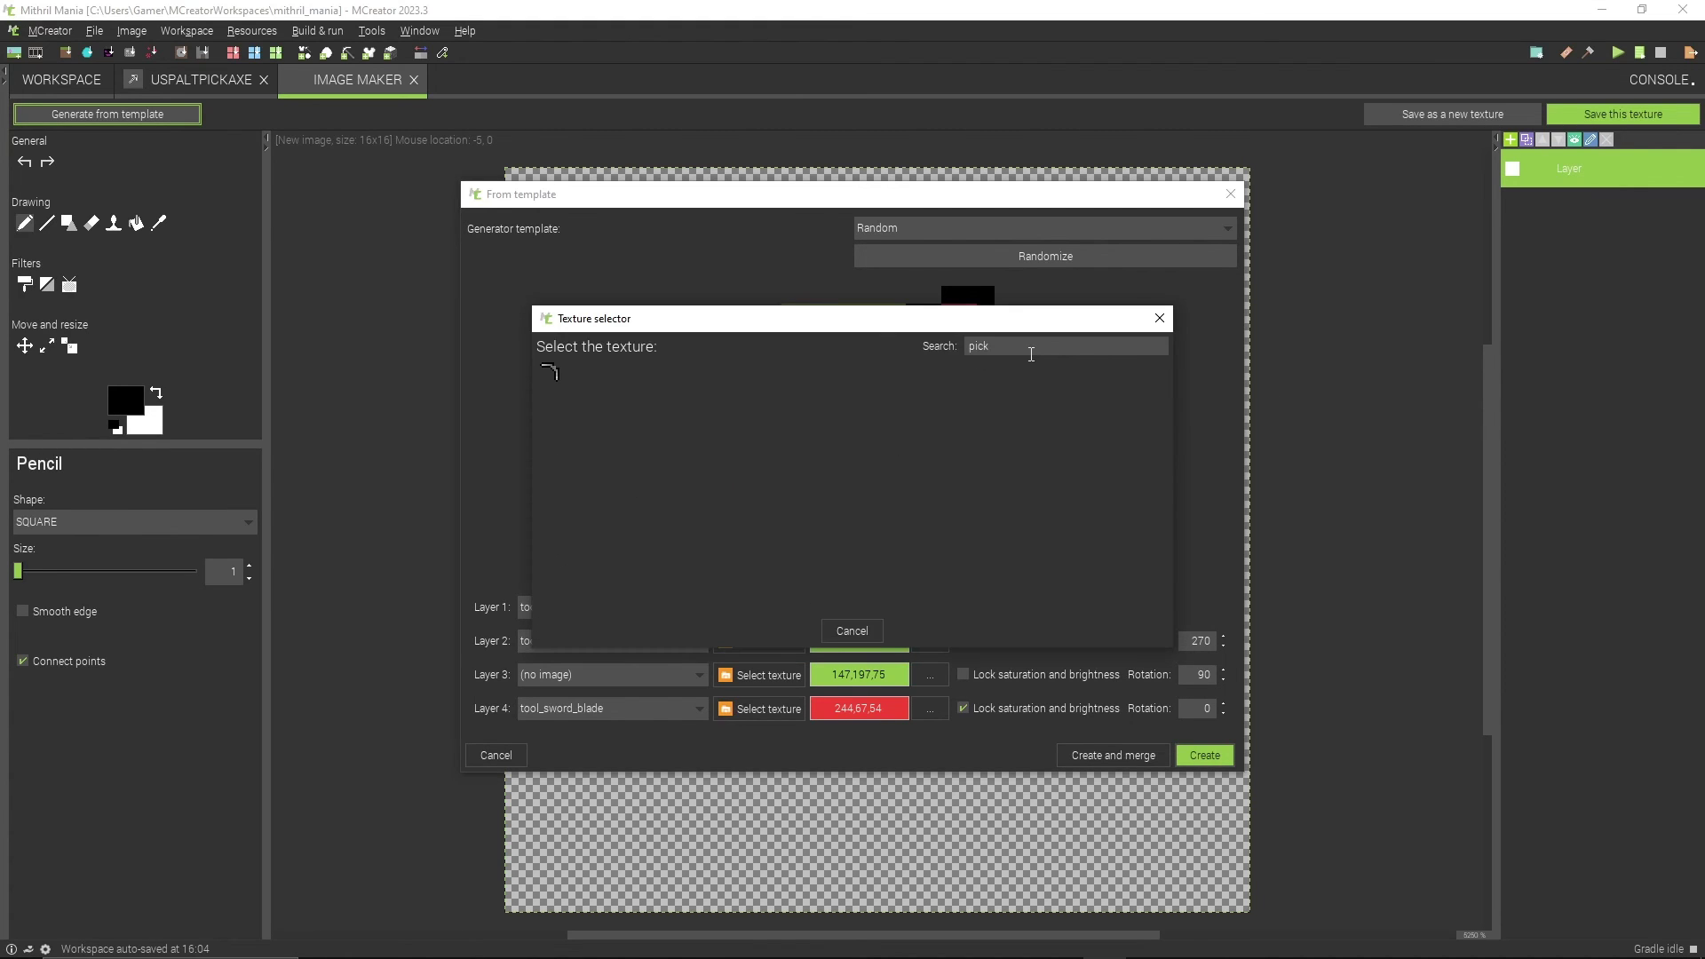
{"action": "key", "text": "BackSpace"}
{"action": "key", "text": "BackSpace"}
{"action": "key", "text": "BackSpace"}
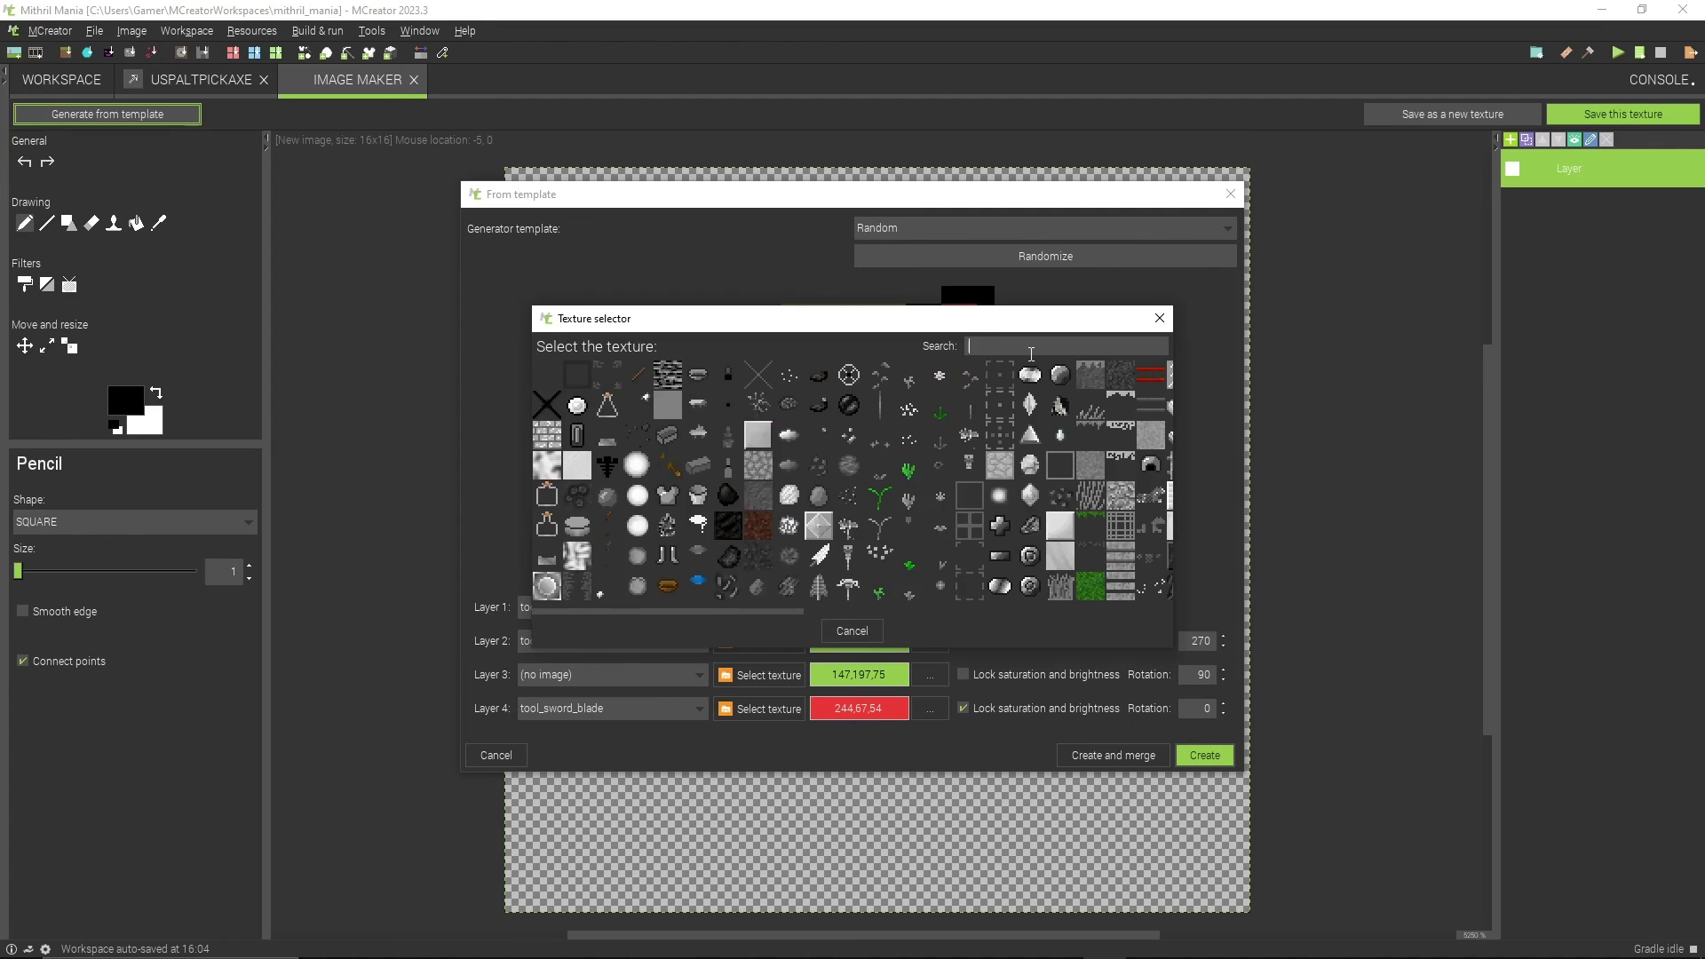
{"action": "type", "text": "tool"}
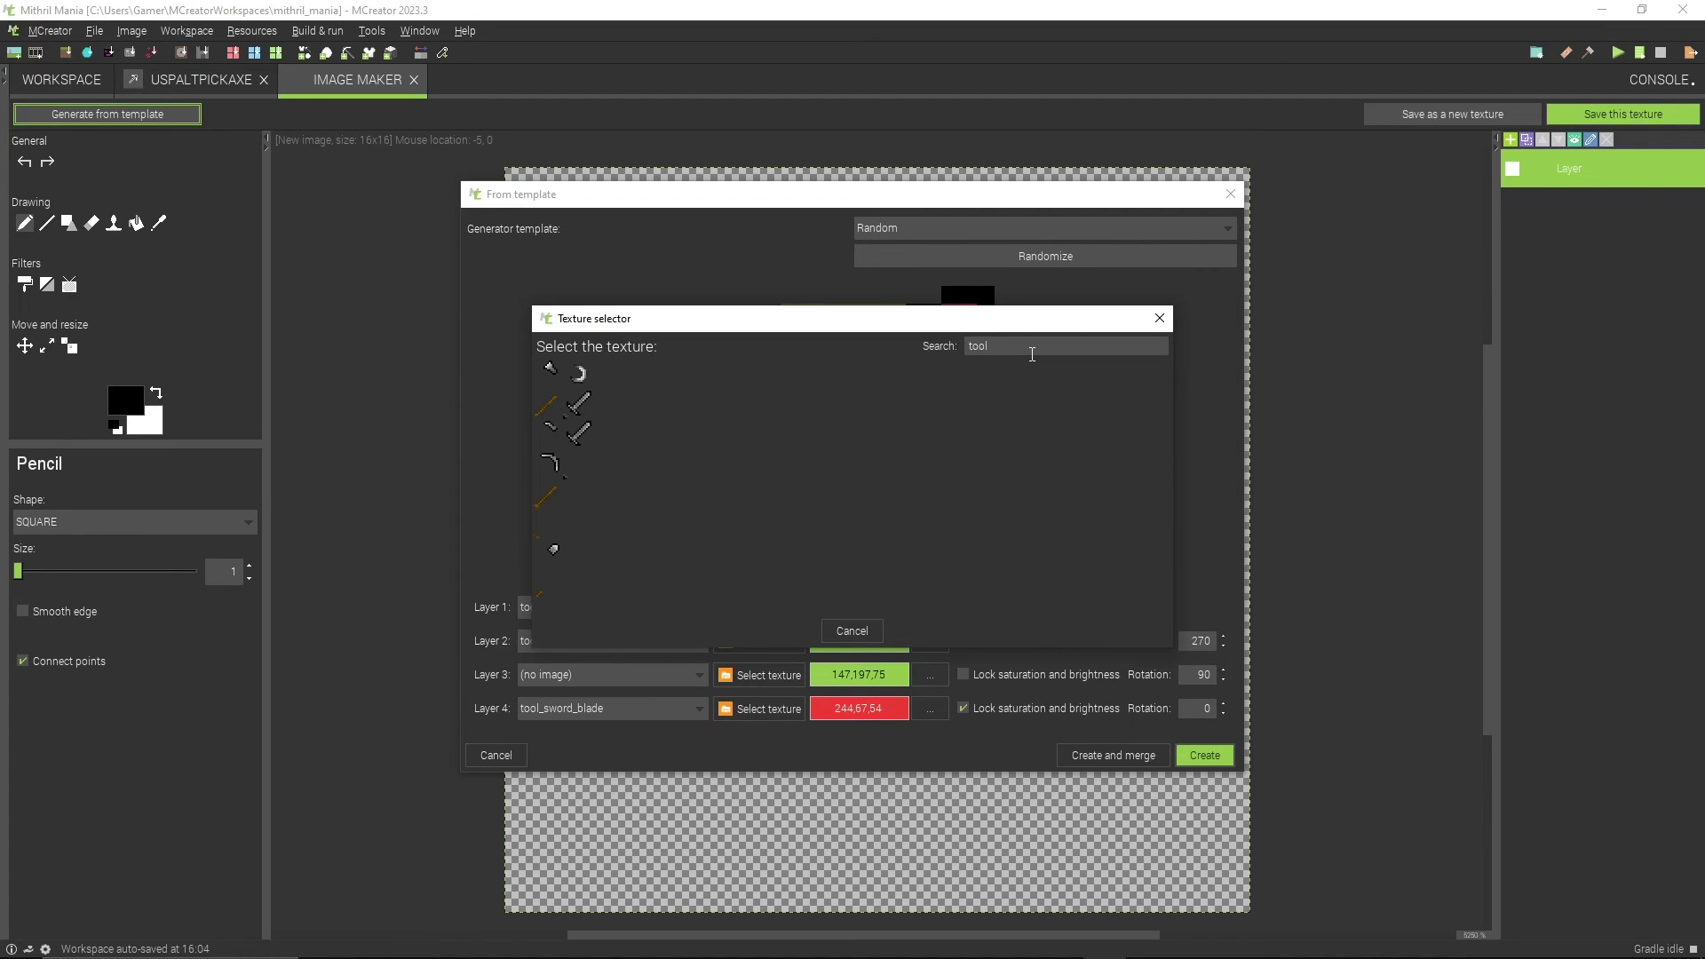
{"action": "left_click", "coordinate": [543, 407]}
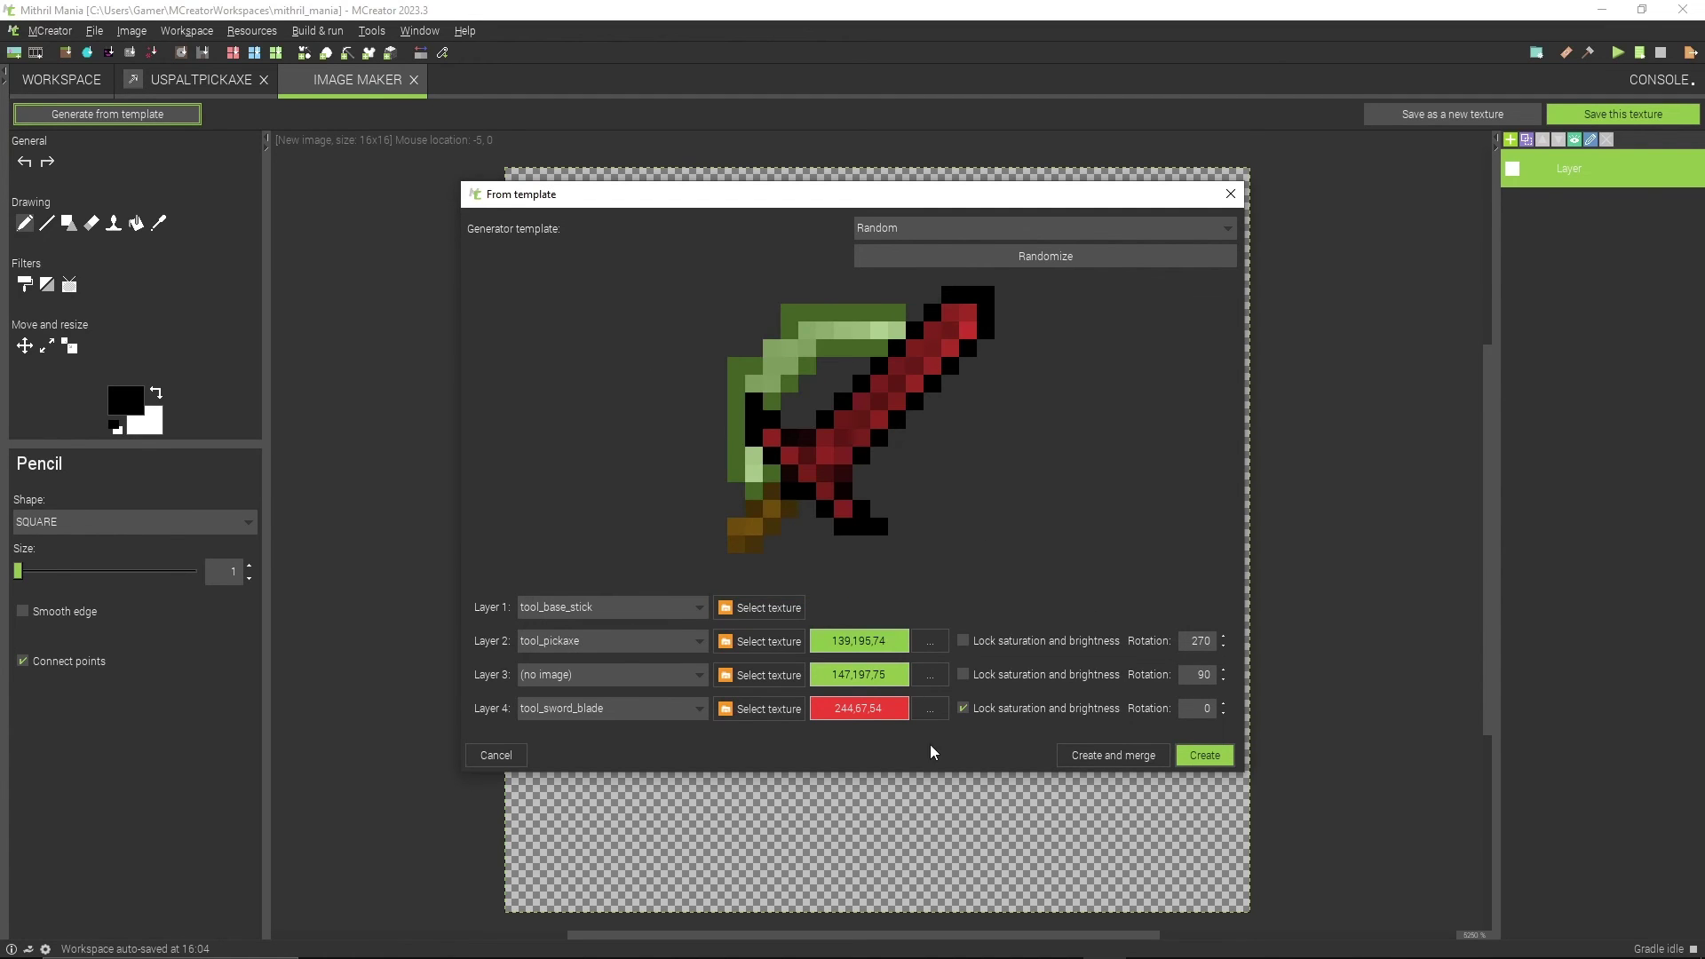
Step: Set the rotation of layer 2 to 0 and change layer 4 to no image
{"action": "double_click", "coordinate": [1212, 642]}
{"action": "type", "text": "0"}
{"action": "left_click", "coordinate": [653, 708]}
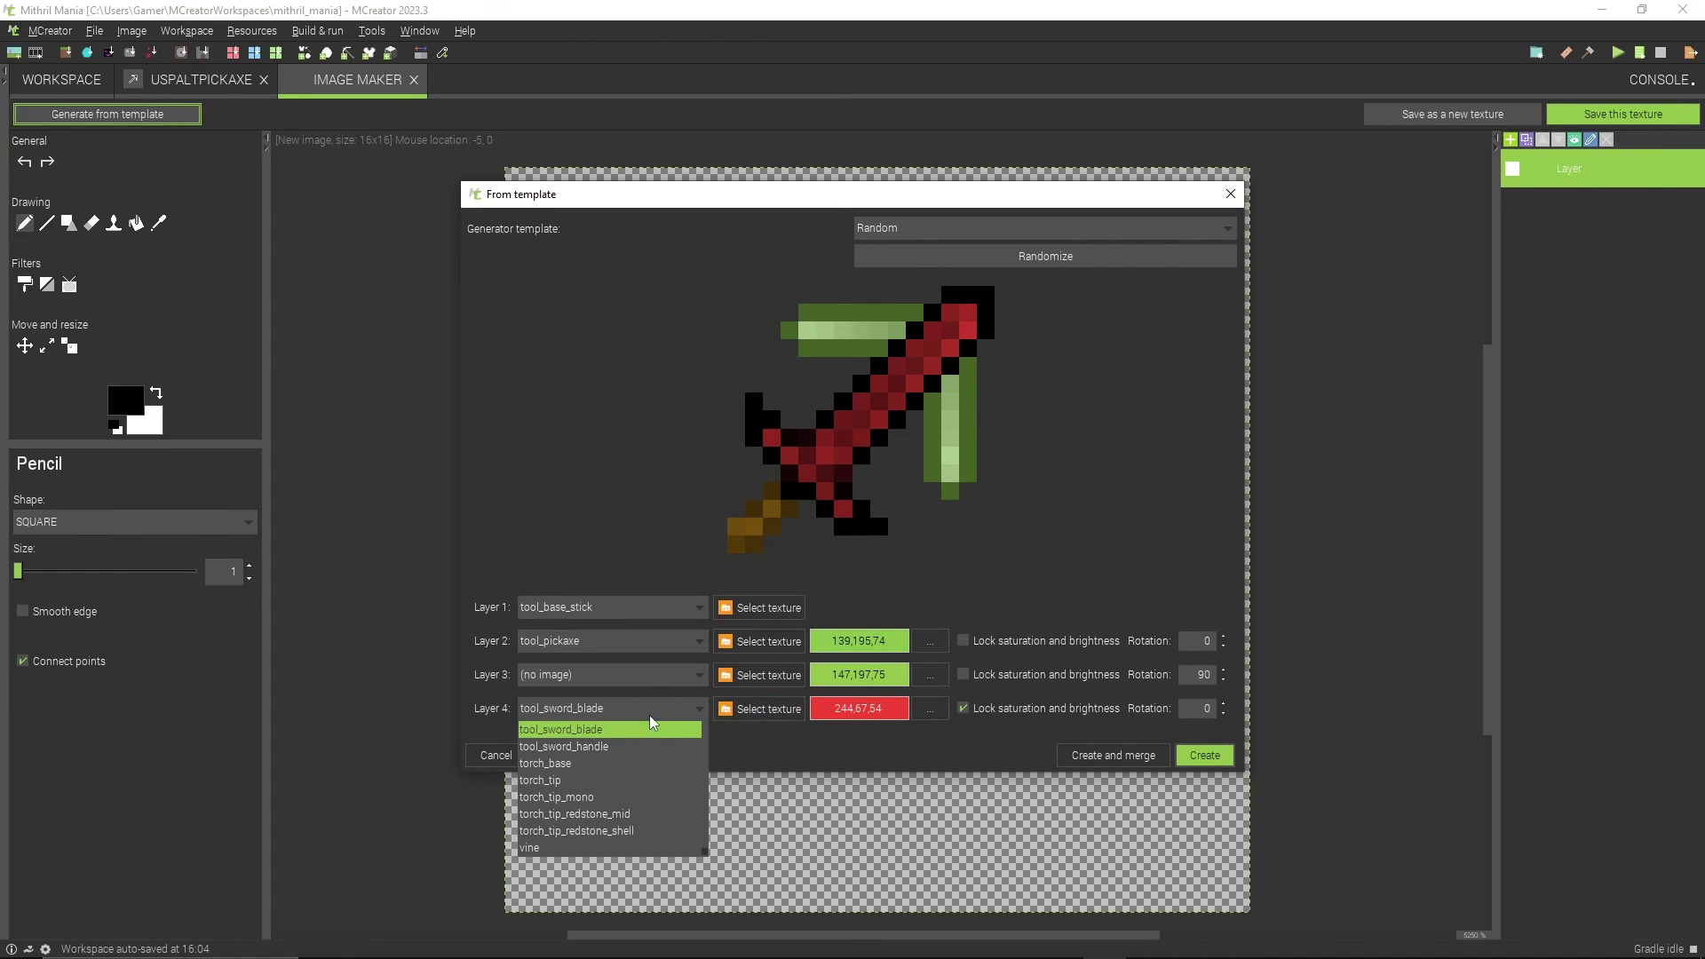
{"action": "scroll", "coordinate": [648, 790], "scroll_direction": "up", "scroll_amount": 10}
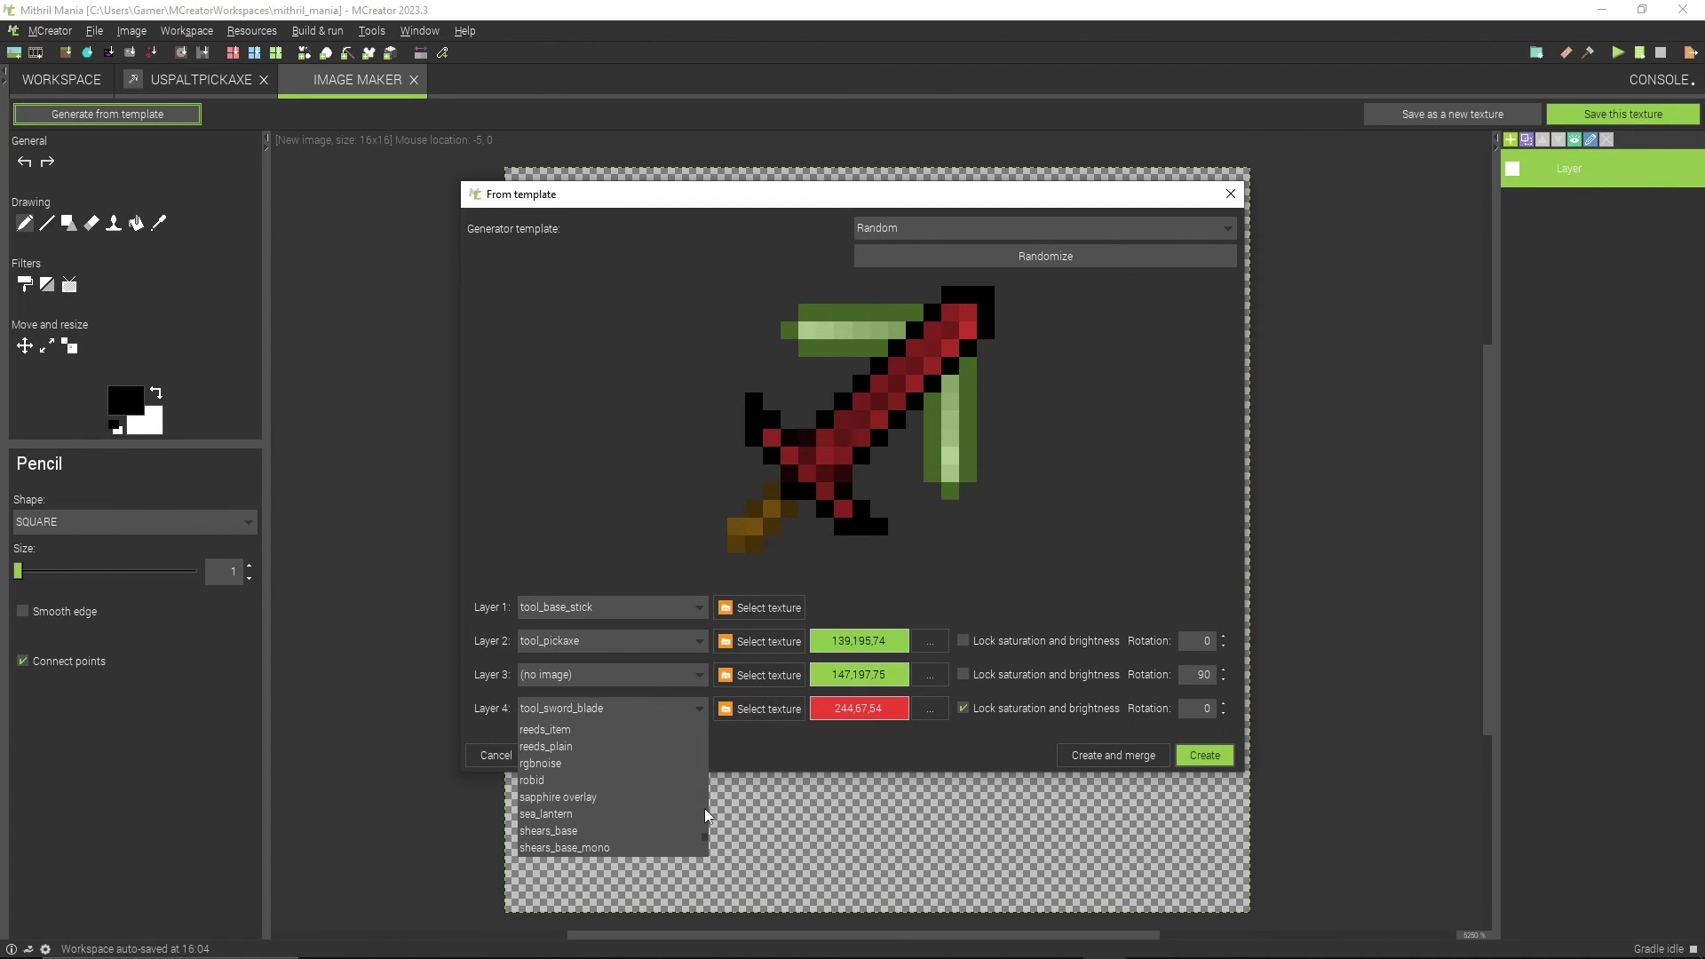
{"action": "left_click_drag", "start_coordinate": [705, 838], "coordinate": [706, 632]}
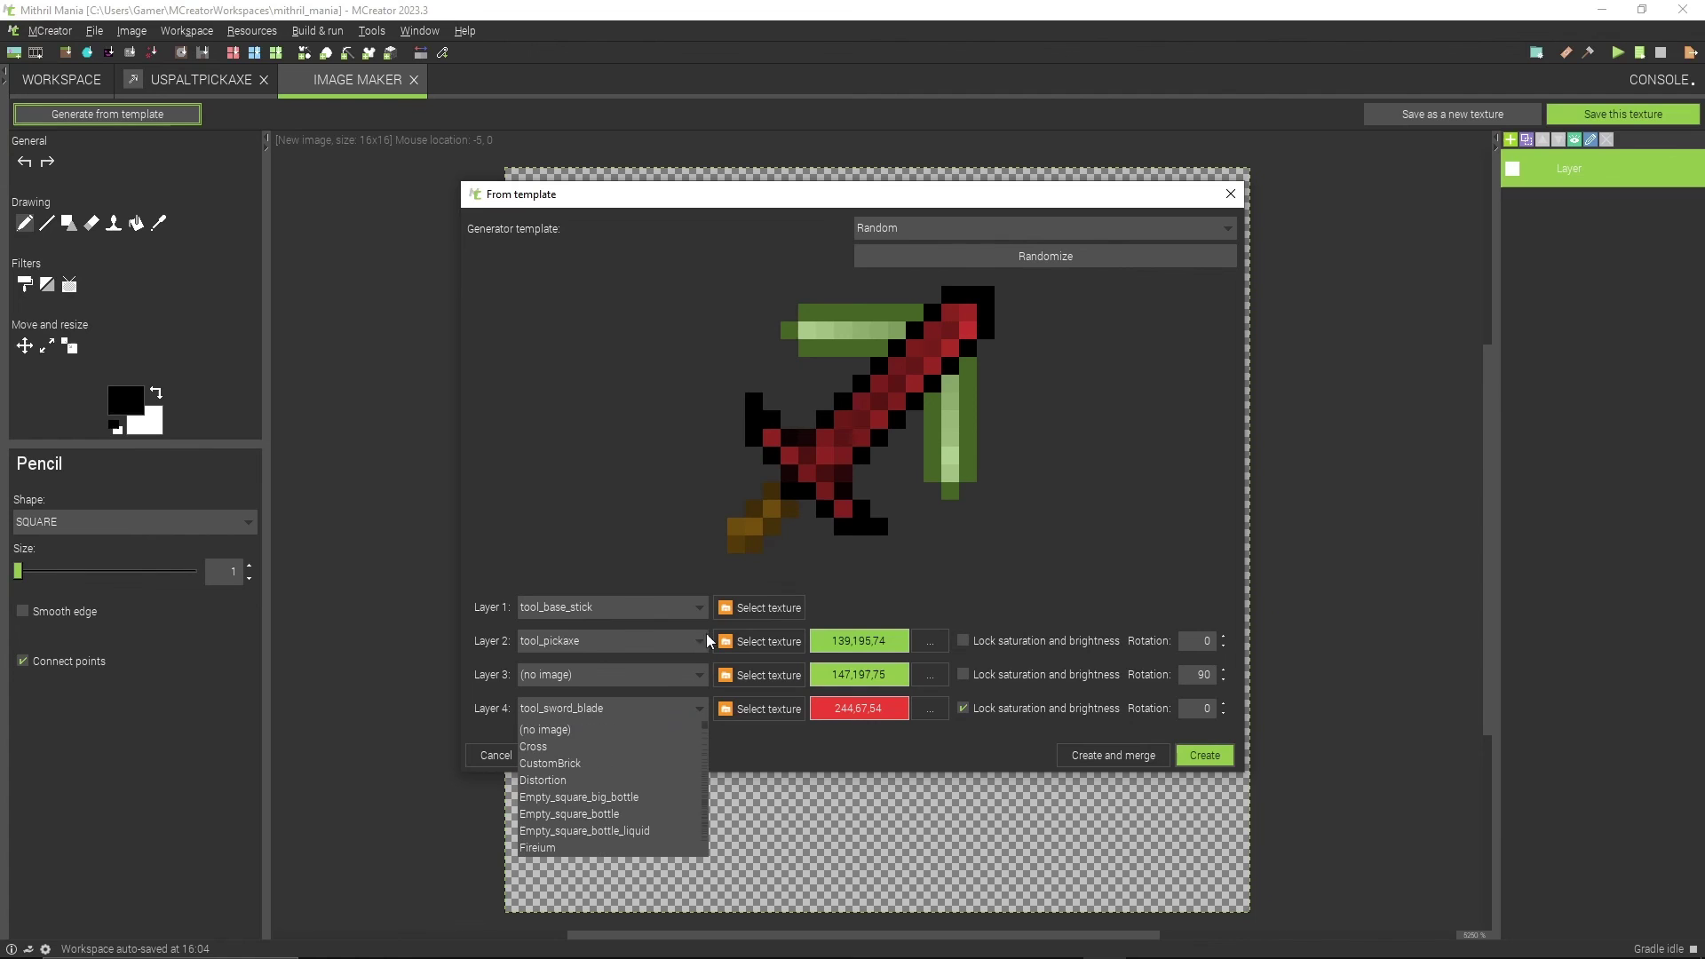
{"action": "left_click", "coordinate": [594, 726]}
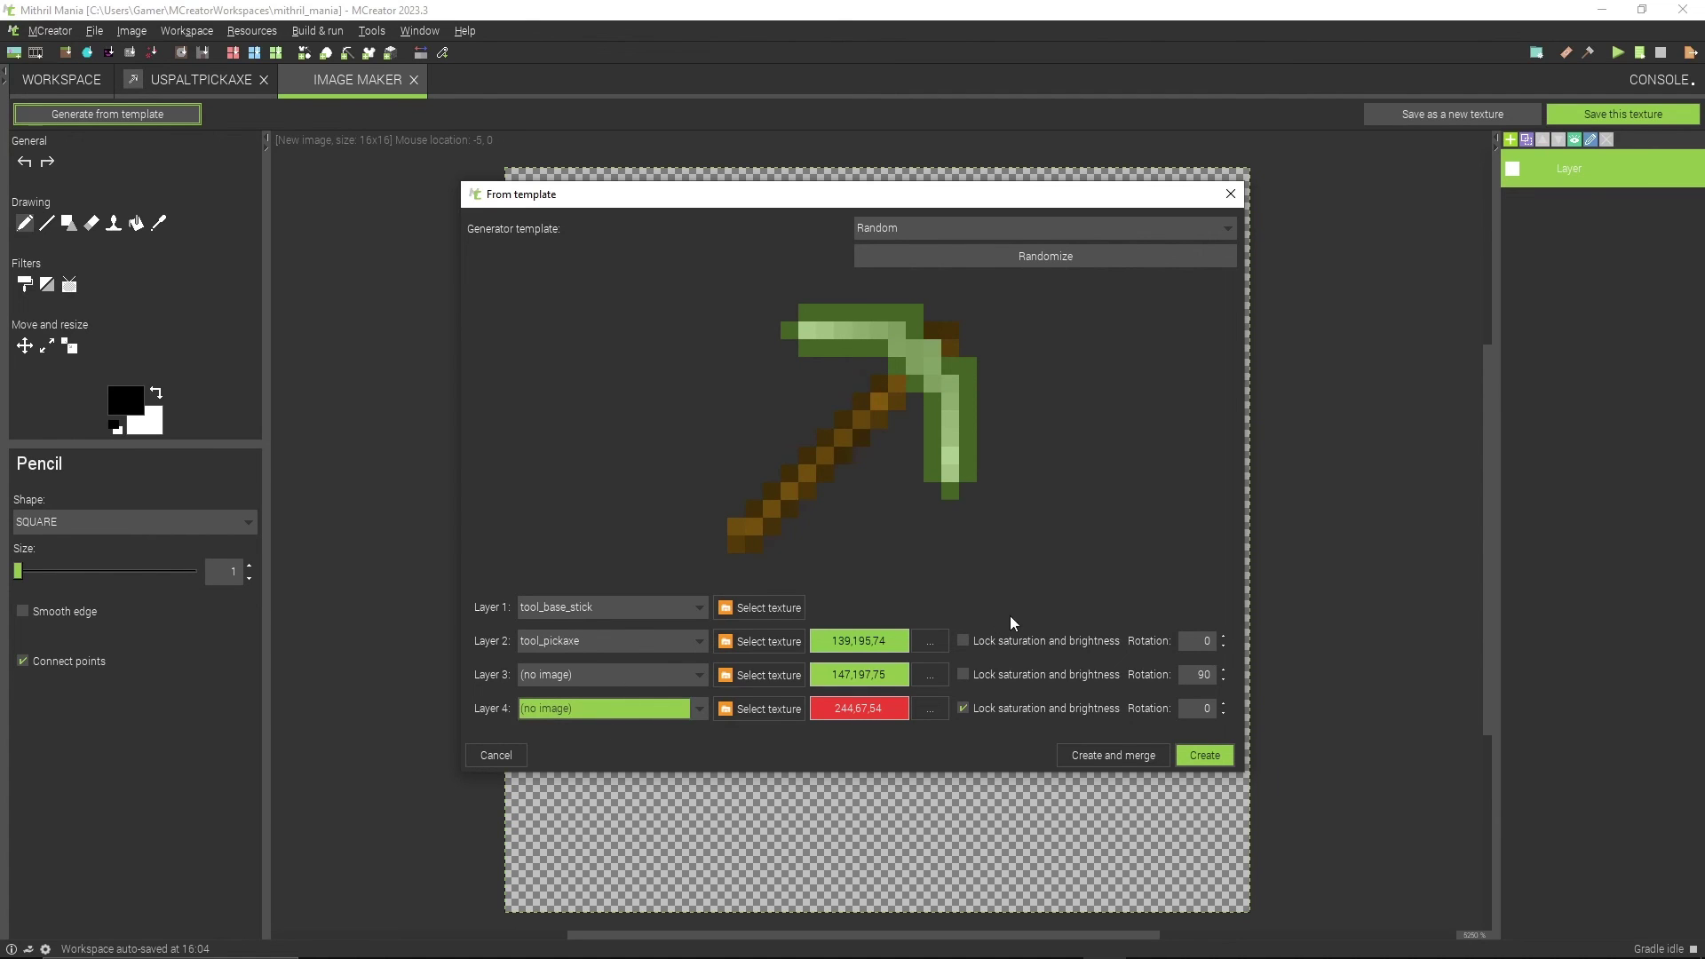
Step: Colour the pickaxe head layer purple (165,0,203) and create the template image as one merged layer
{"action": "left_click", "coordinate": [932, 643]}
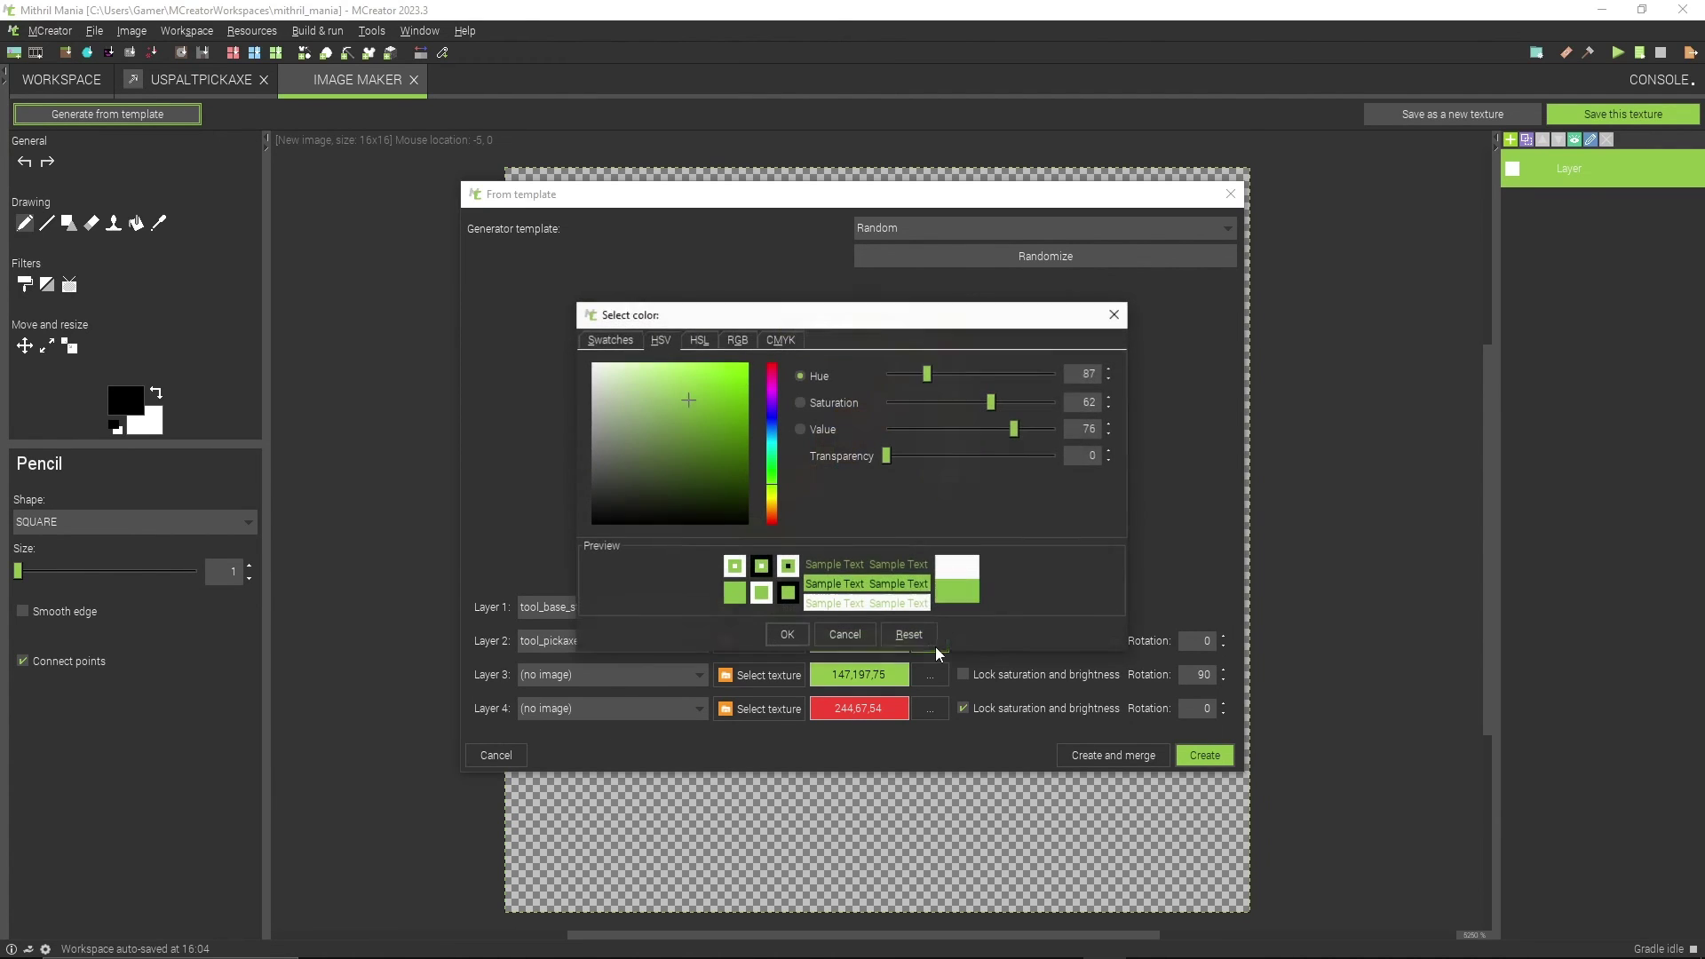
{"action": "left_click_drag", "start_coordinate": [772, 403], "coordinate": [751, 395]}
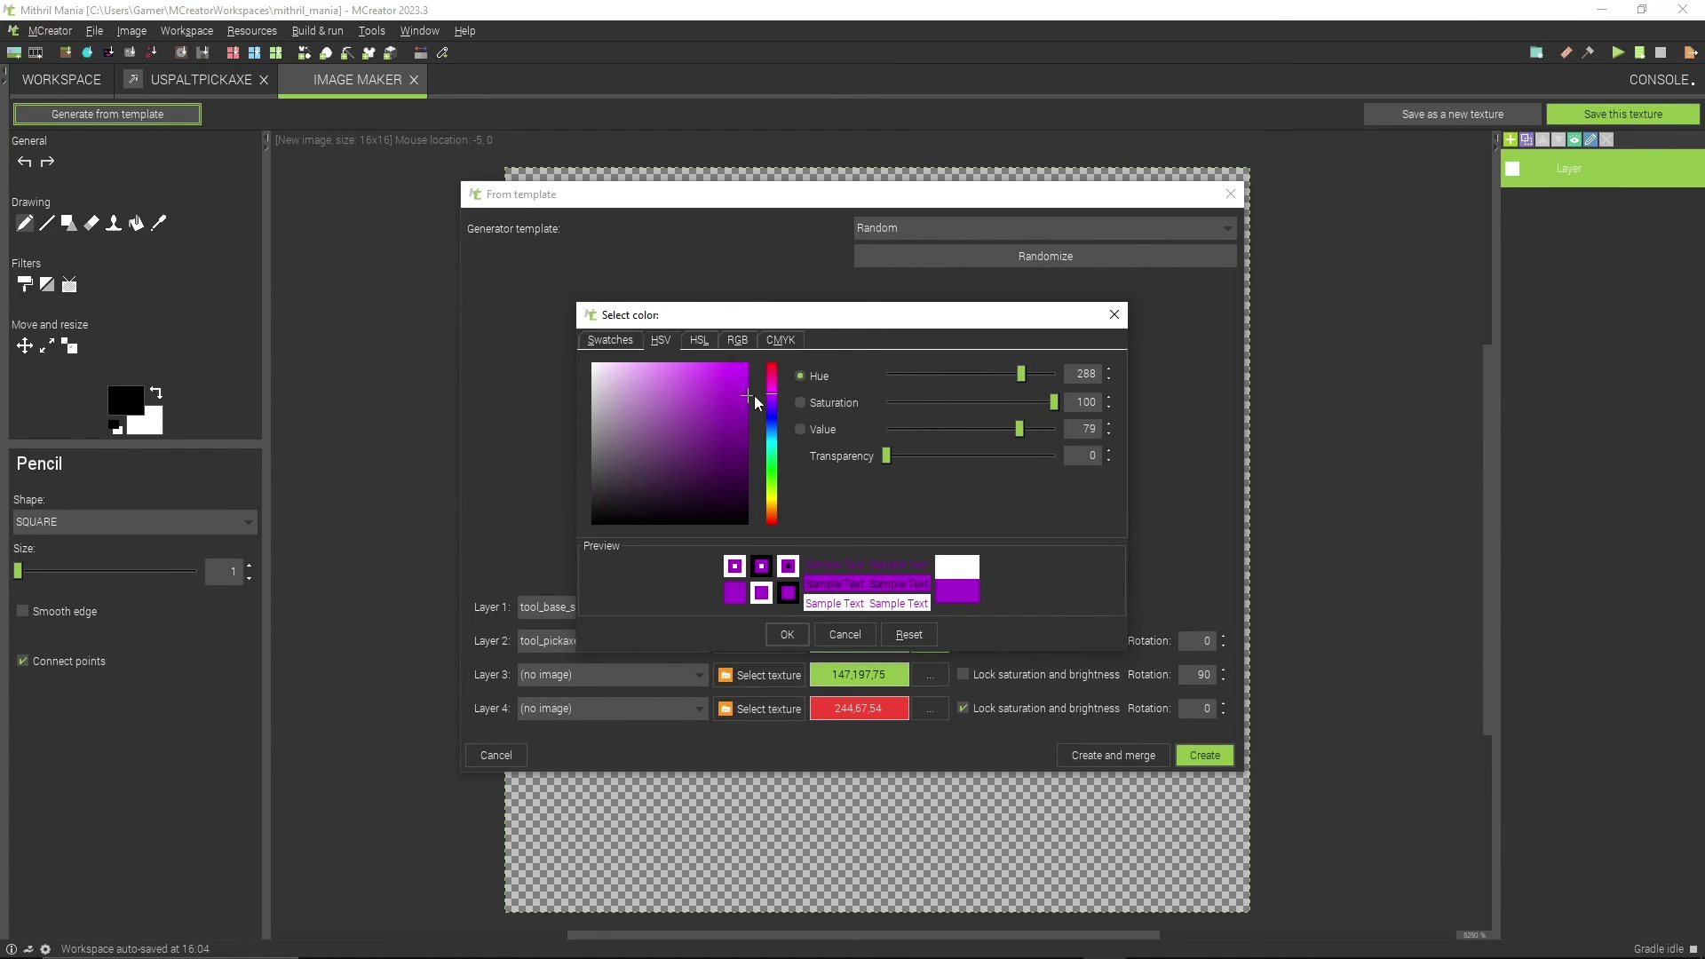
{"action": "left_click", "coordinate": [787, 635]}
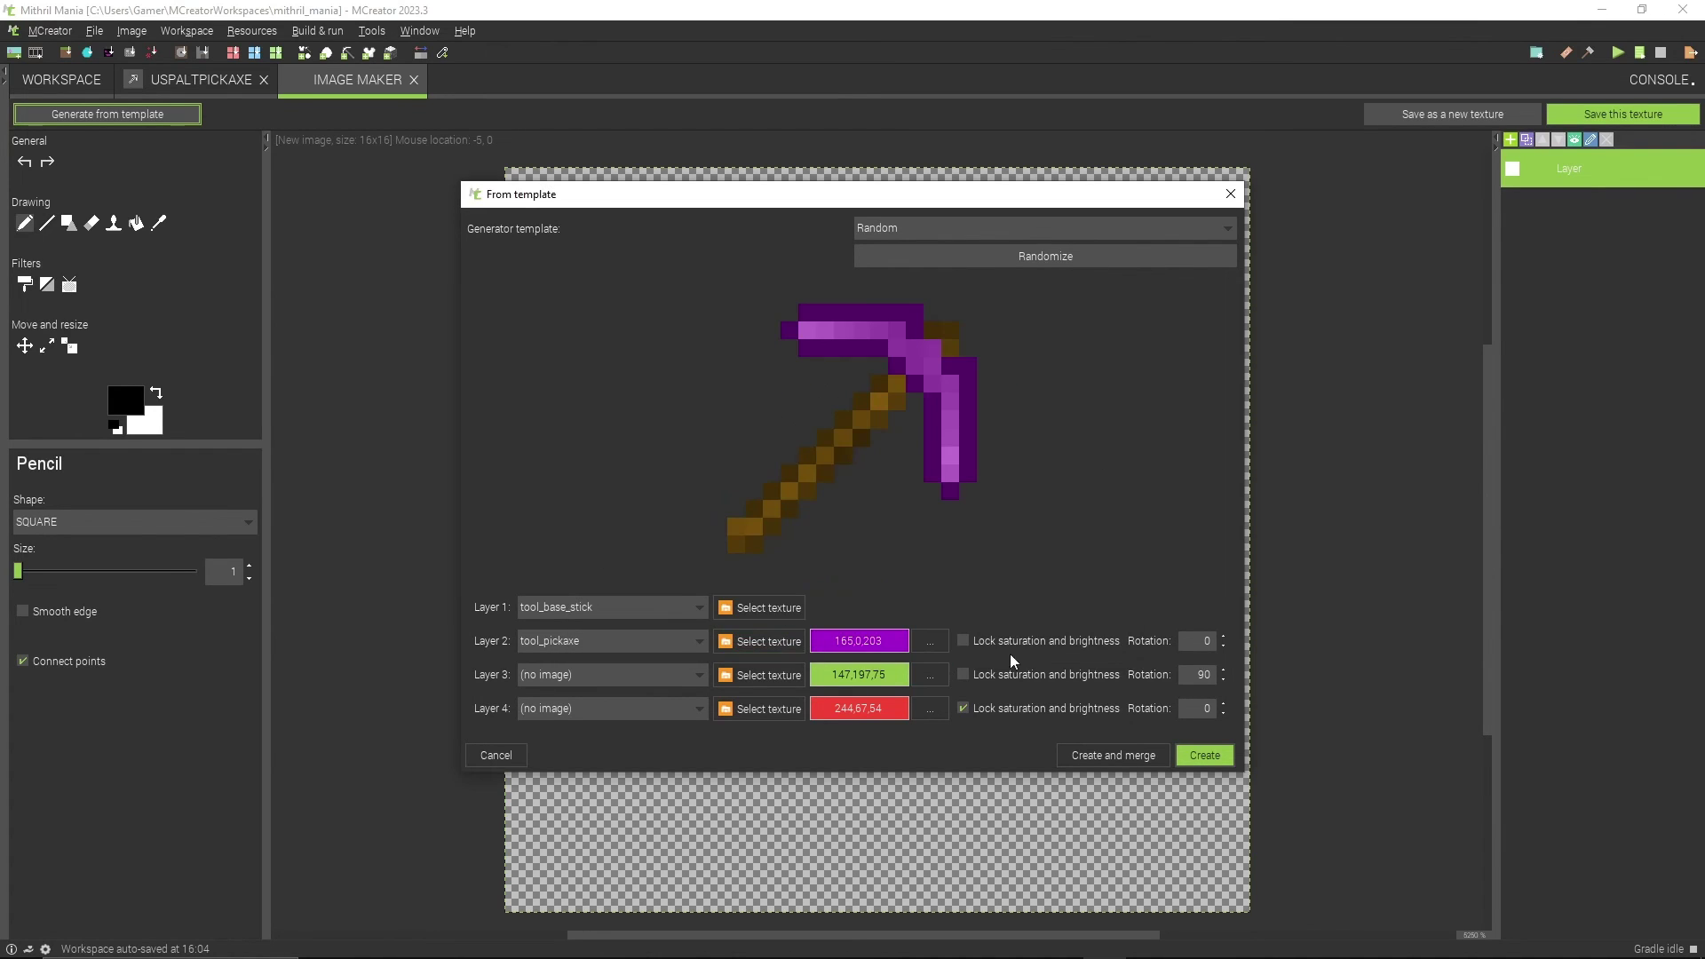
{"action": "left_click", "coordinate": [1140, 755]}
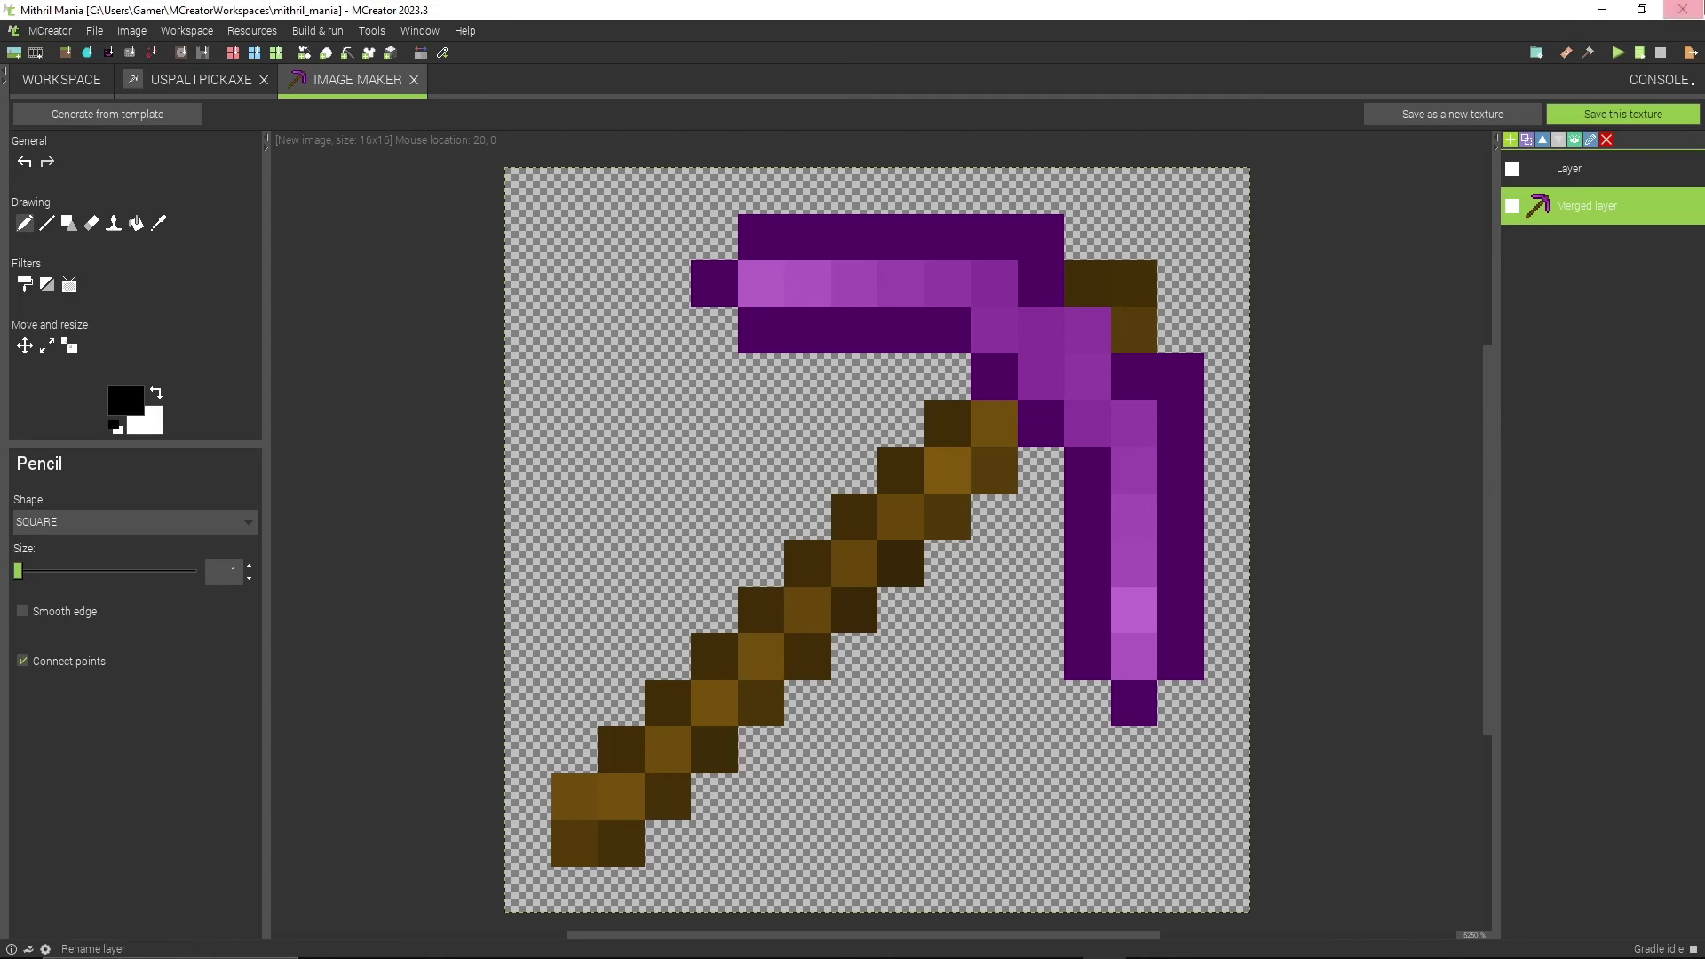
Step: Save the image as an item texture named uspalt_pick and close the image maker
{"action": "left_click", "coordinate": [1649, 118]}
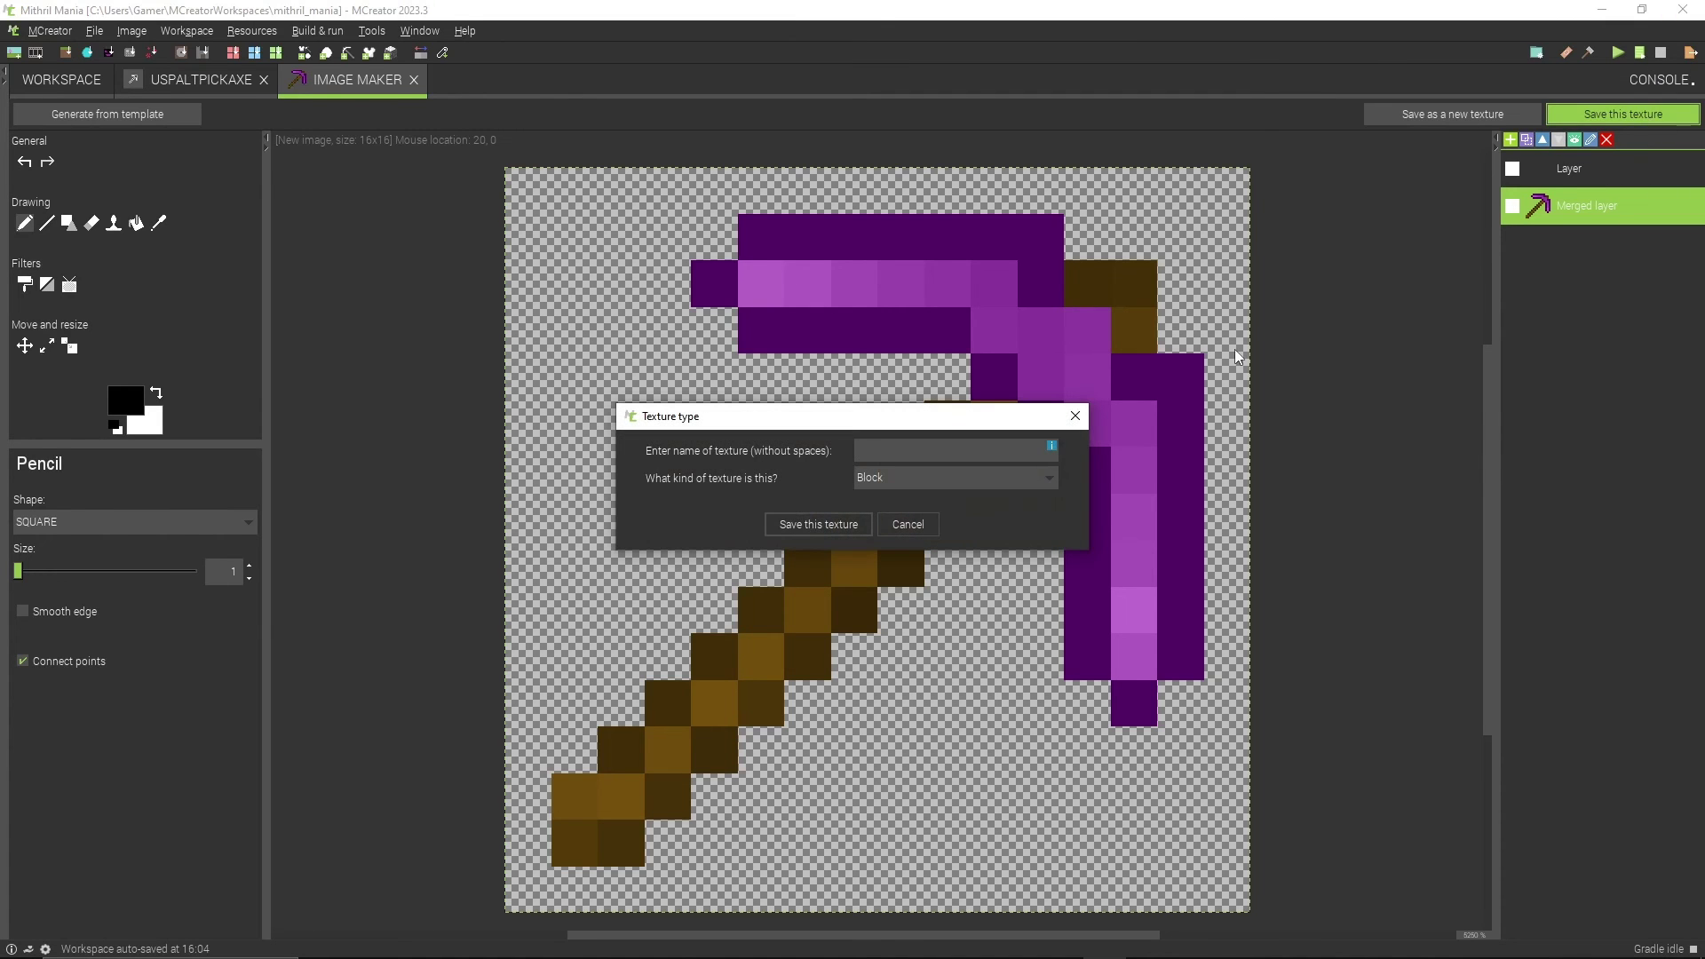
{"action": "left_click", "coordinate": [983, 477]}
{"action": "left_click", "coordinate": [970, 504]}
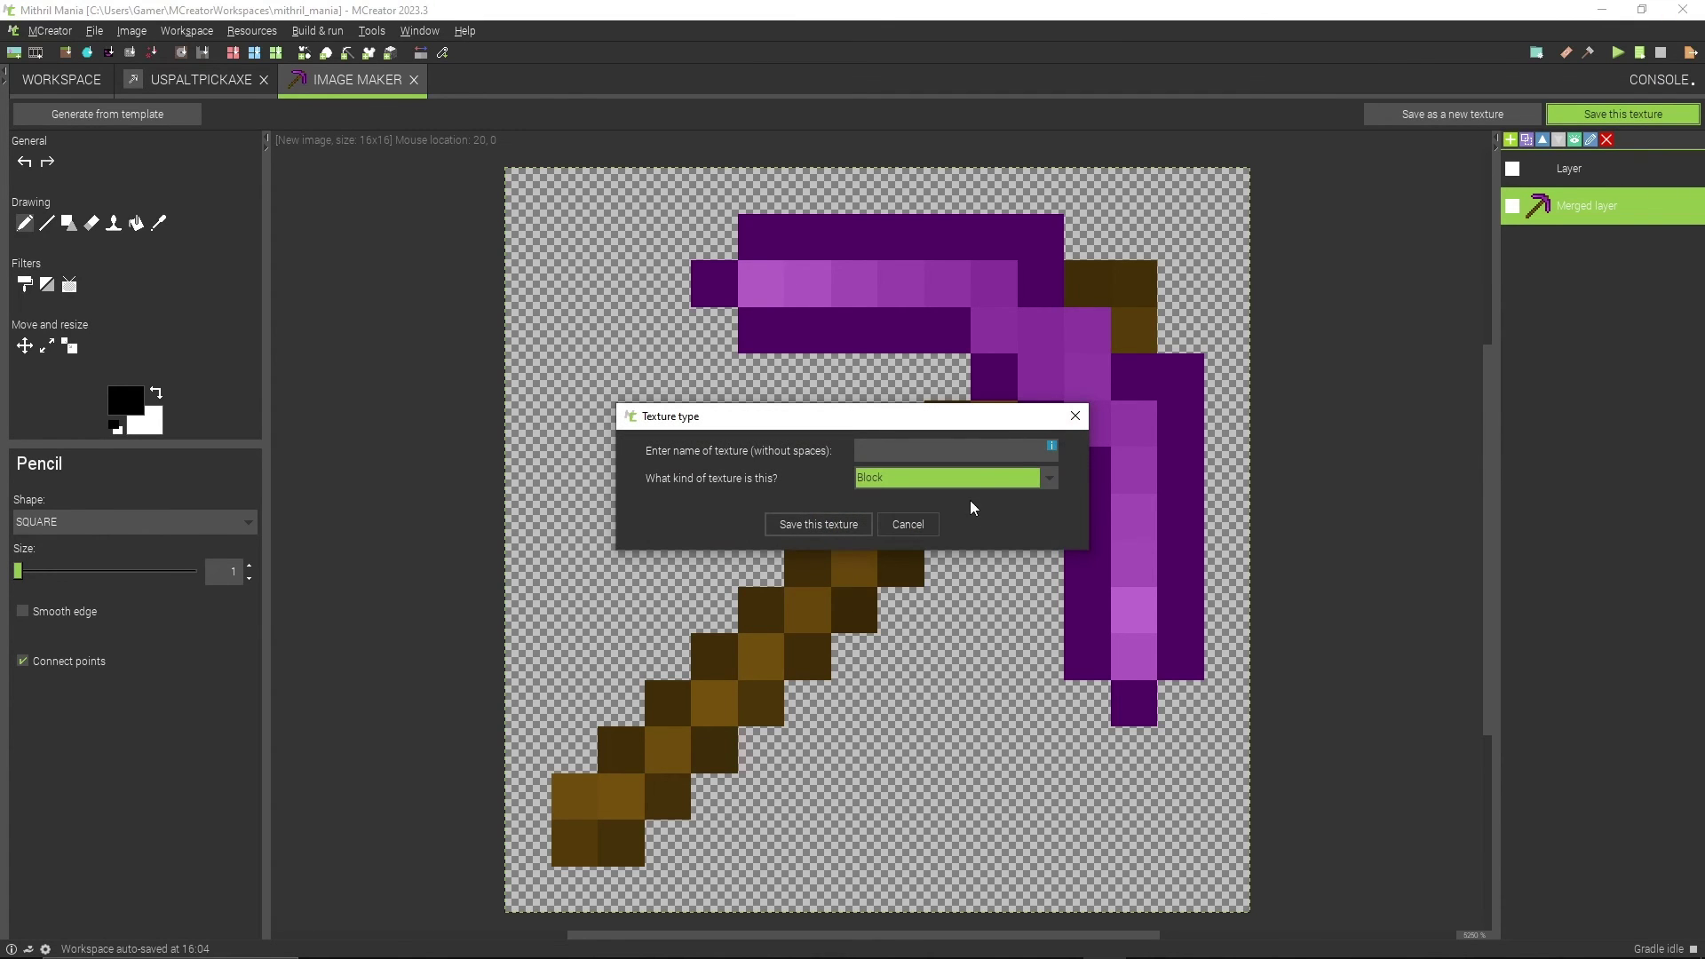
{"action": "left_click", "coordinate": [968, 484]}
{"action": "left_click", "coordinate": [953, 518]}
{"action": "left_click", "coordinate": [942, 452]}
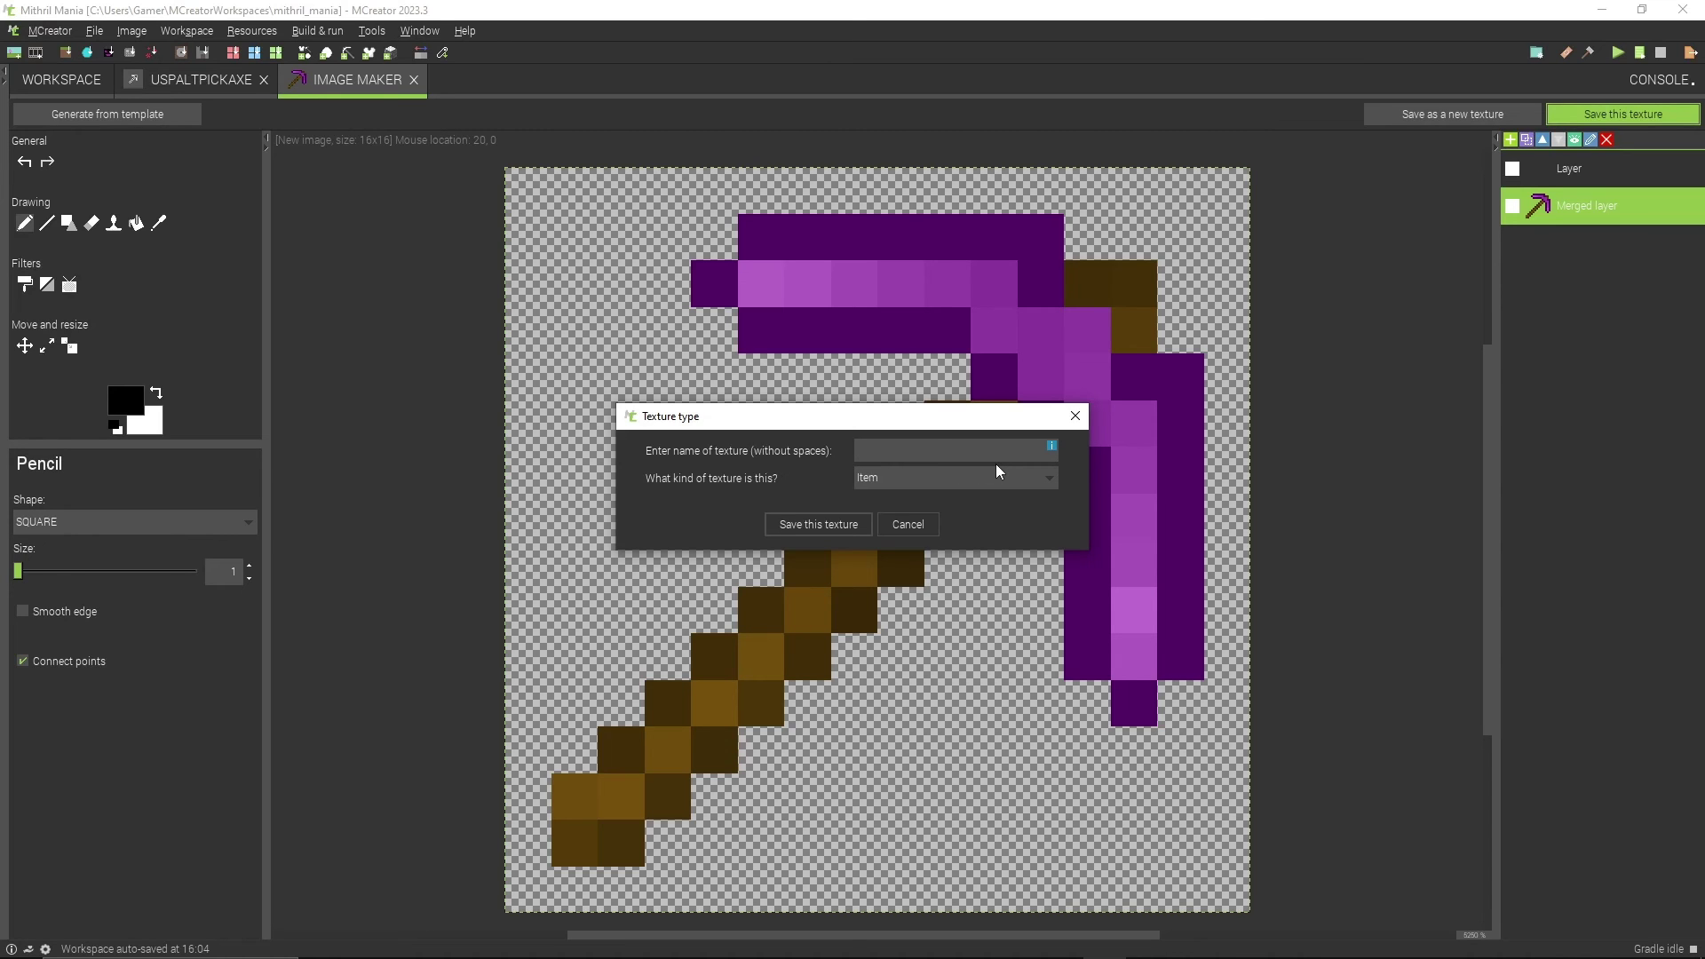
{"action": "type", "text": "uspalt_pick"}
{"action": "left_click", "coordinate": [783, 527]}
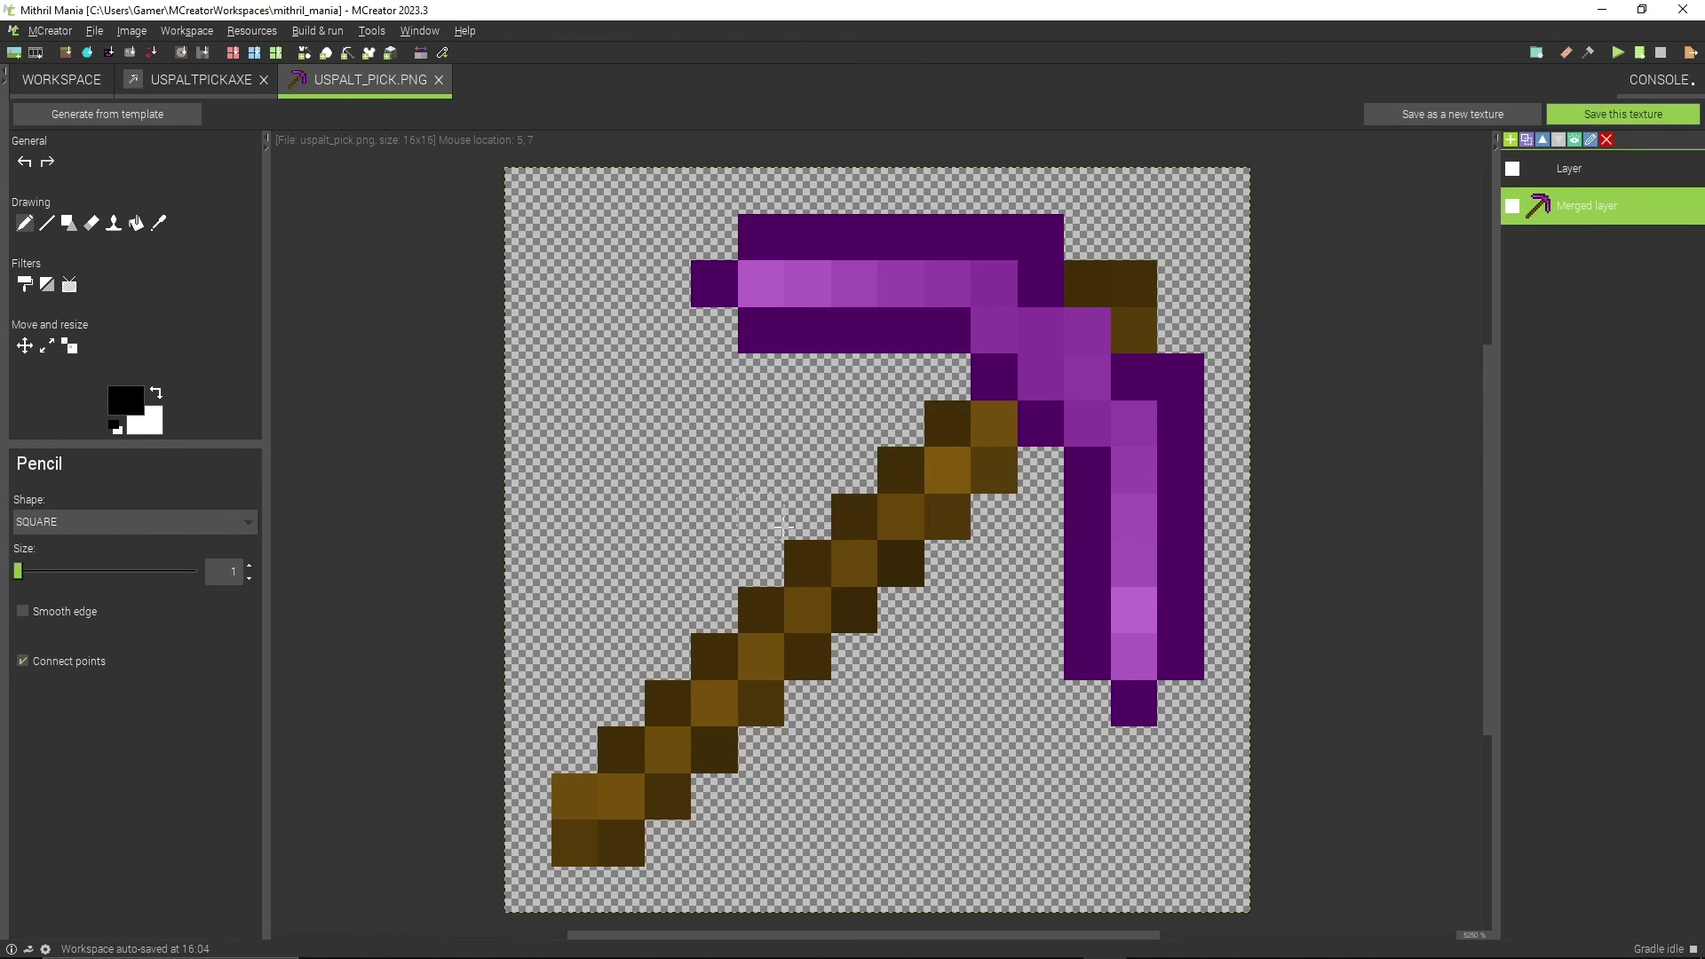
{"action": "left_click", "coordinate": [439, 79]}
Step: Assign the purple uspalt_pick texture to the tool and enter "Pickier than ice." as its special information
{"action": "left_click", "coordinate": [558, 470]}
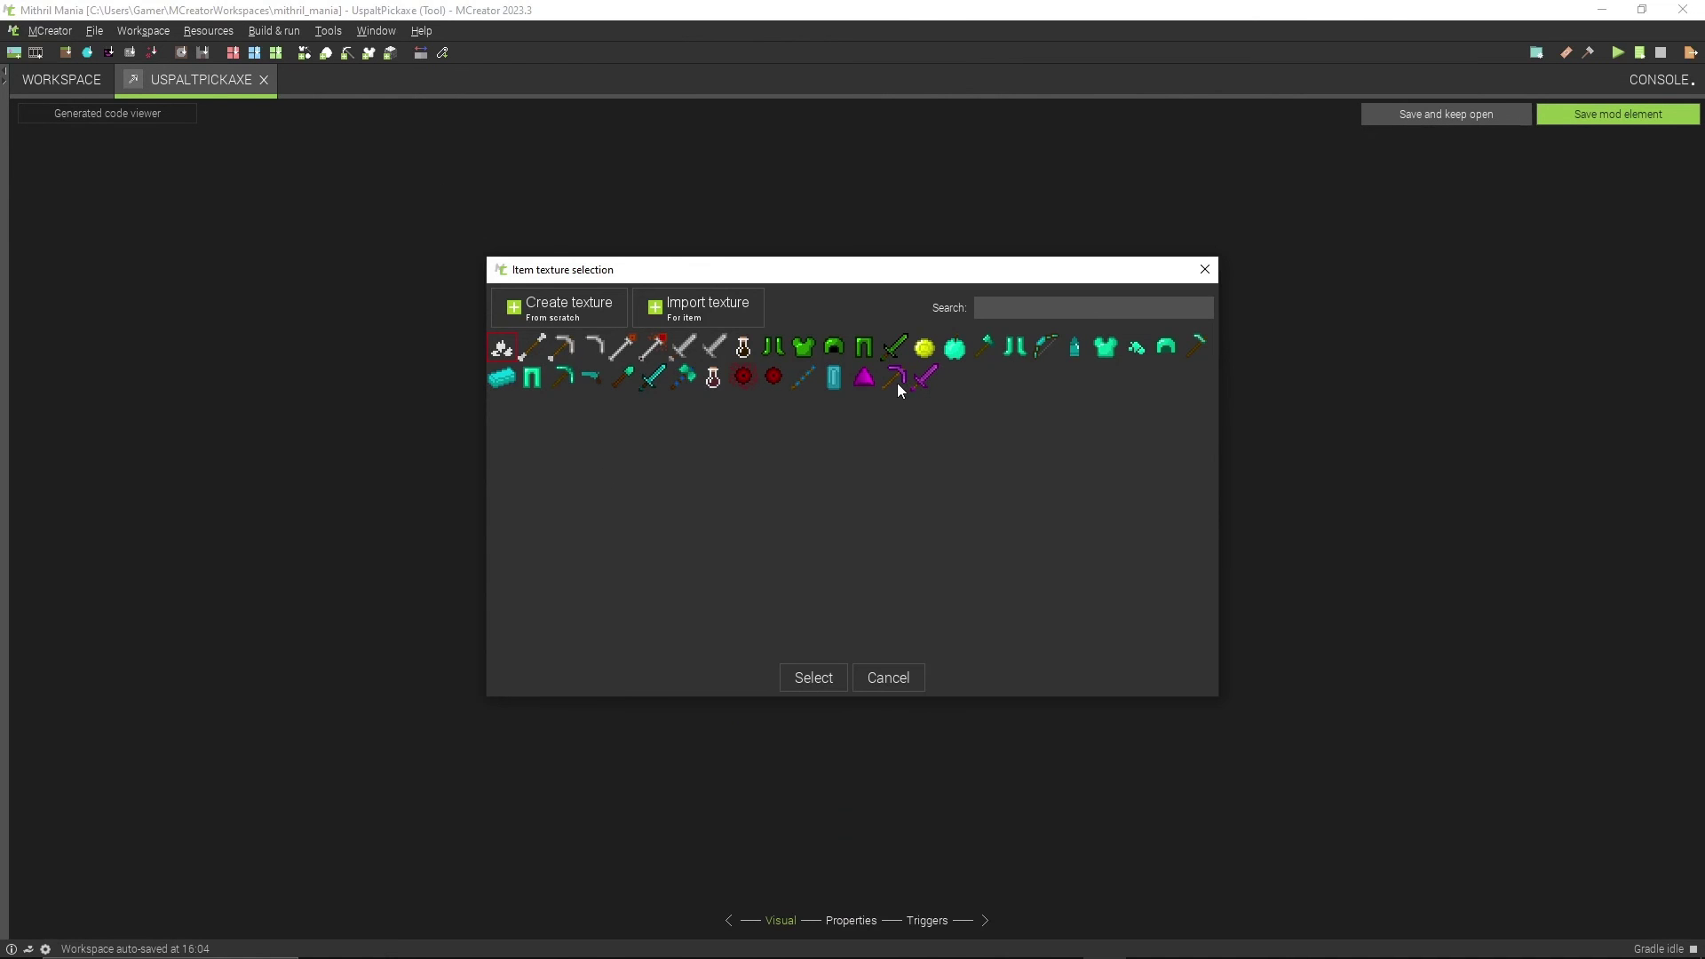
{"action": "left_click", "coordinate": [814, 678]}
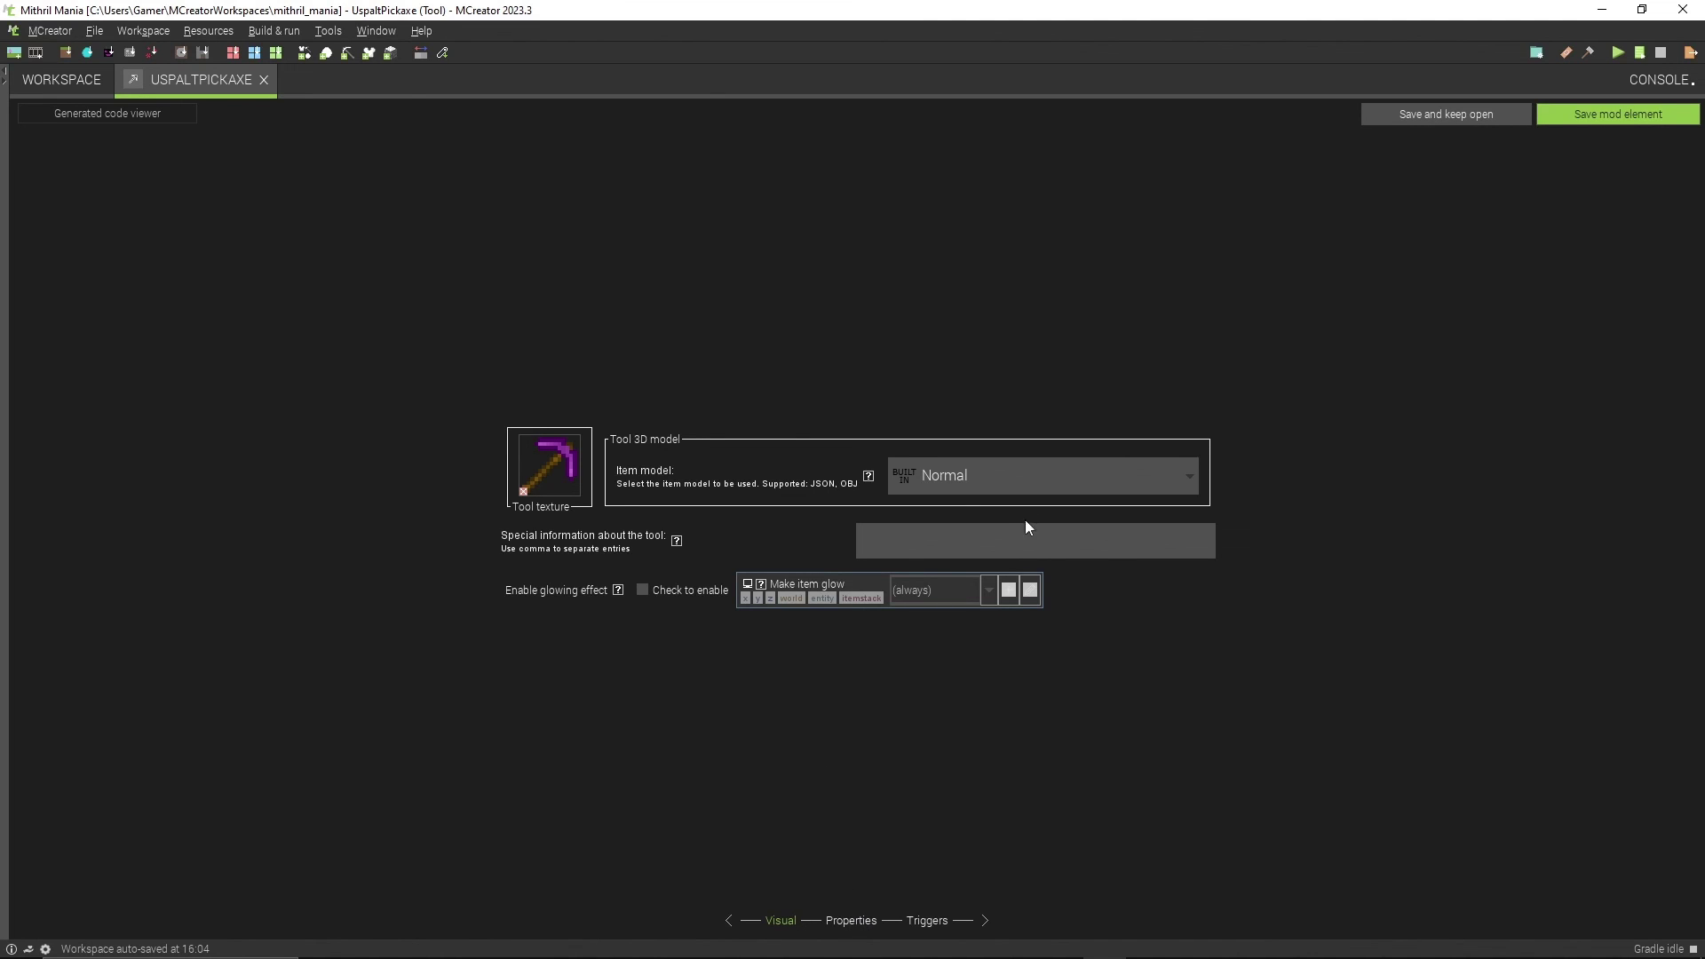
{"action": "type", "text": "Pickier than ice."}
Step: In the tool's properties, keep the type as Pickaxe and set the creative inventory tab to Uspalt Mania
{"action": "left_click", "coordinate": [853, 921]}
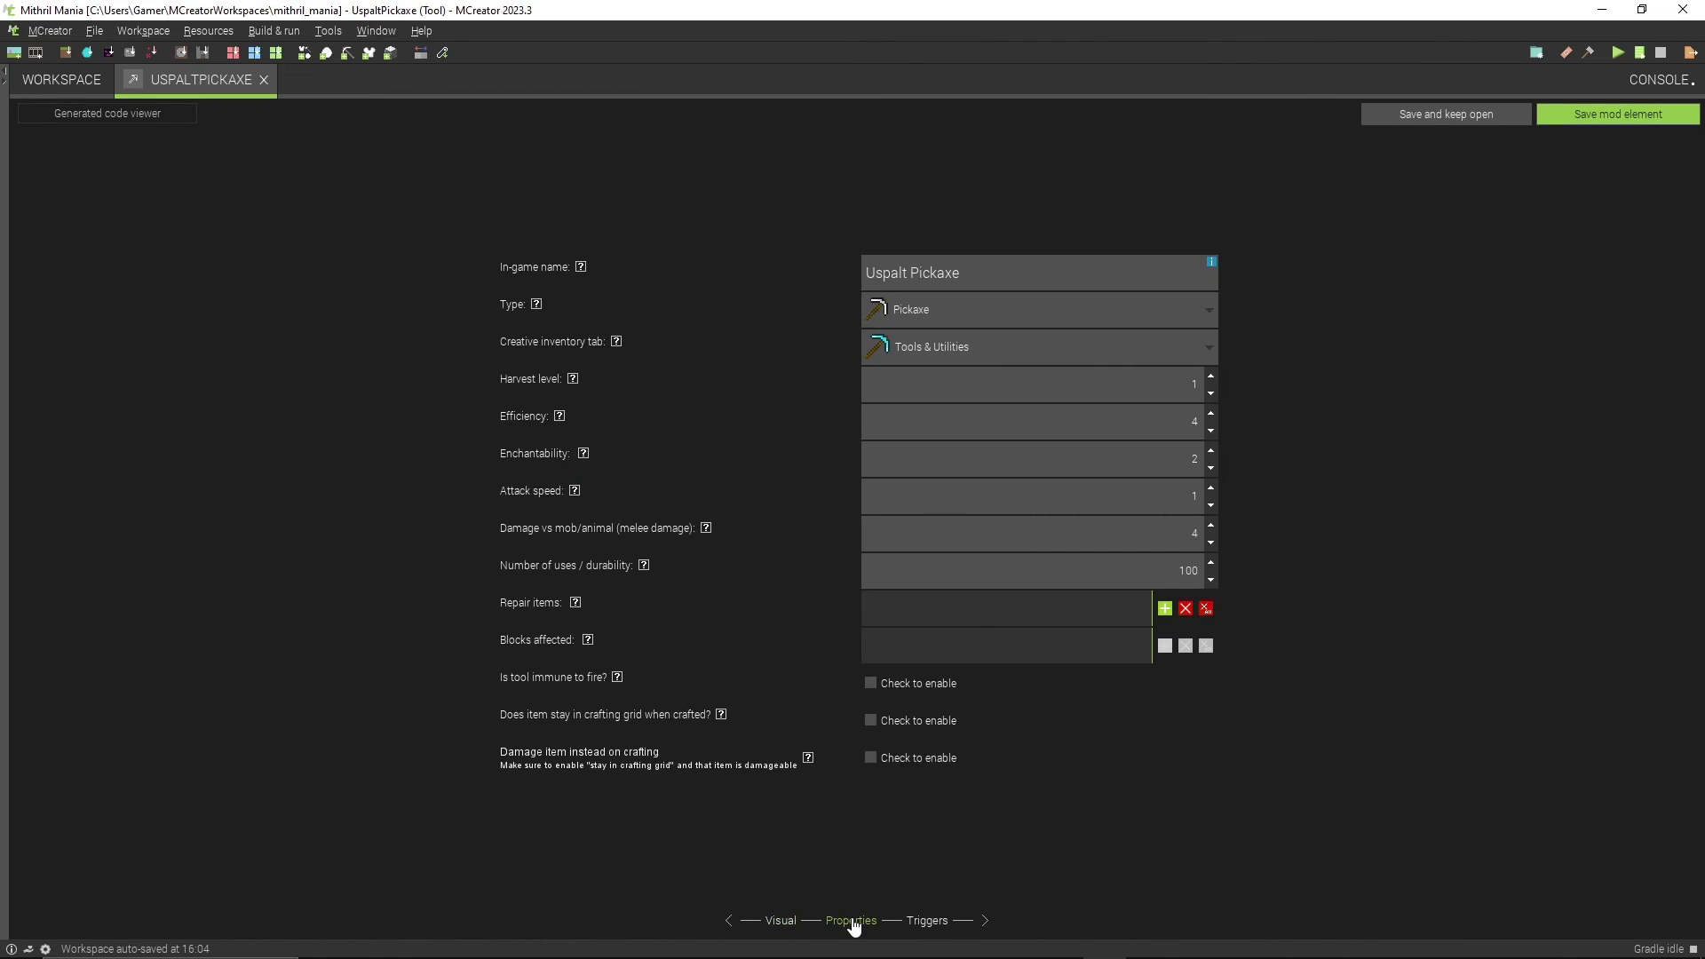
{"action": "left_click", "coordinate": [904, 309]}
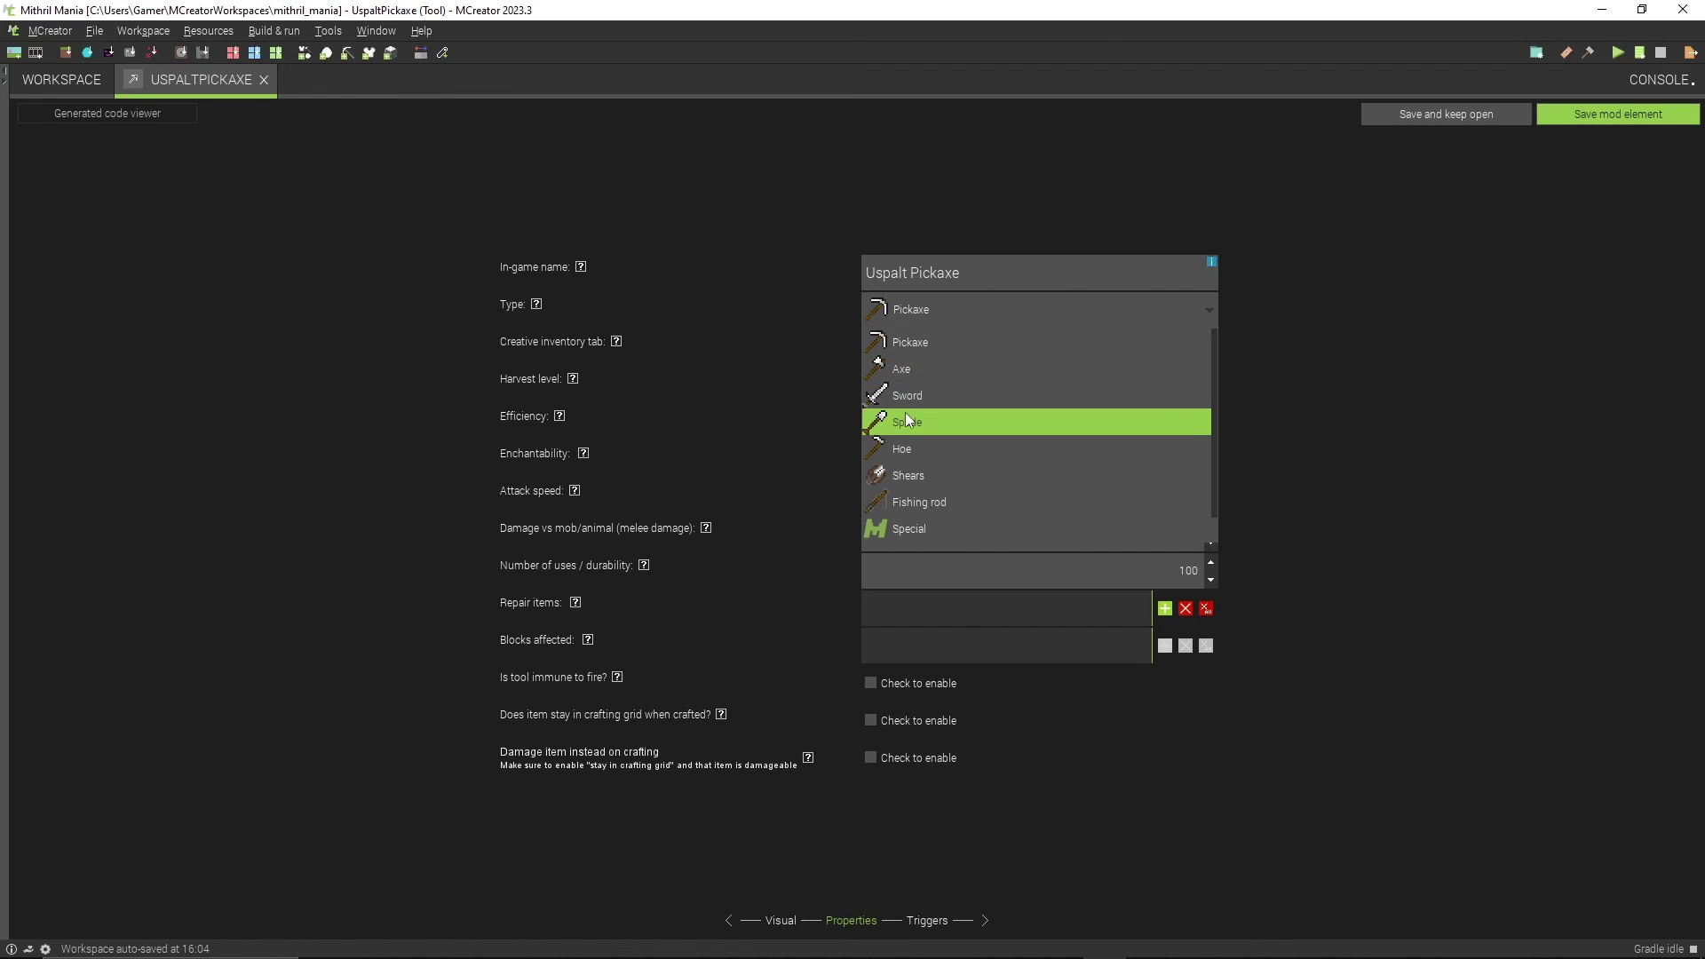
{"action": "left_click", "coordinate": [906, 341]}
{"action": "left_click", "coordinate": [905, 357]}
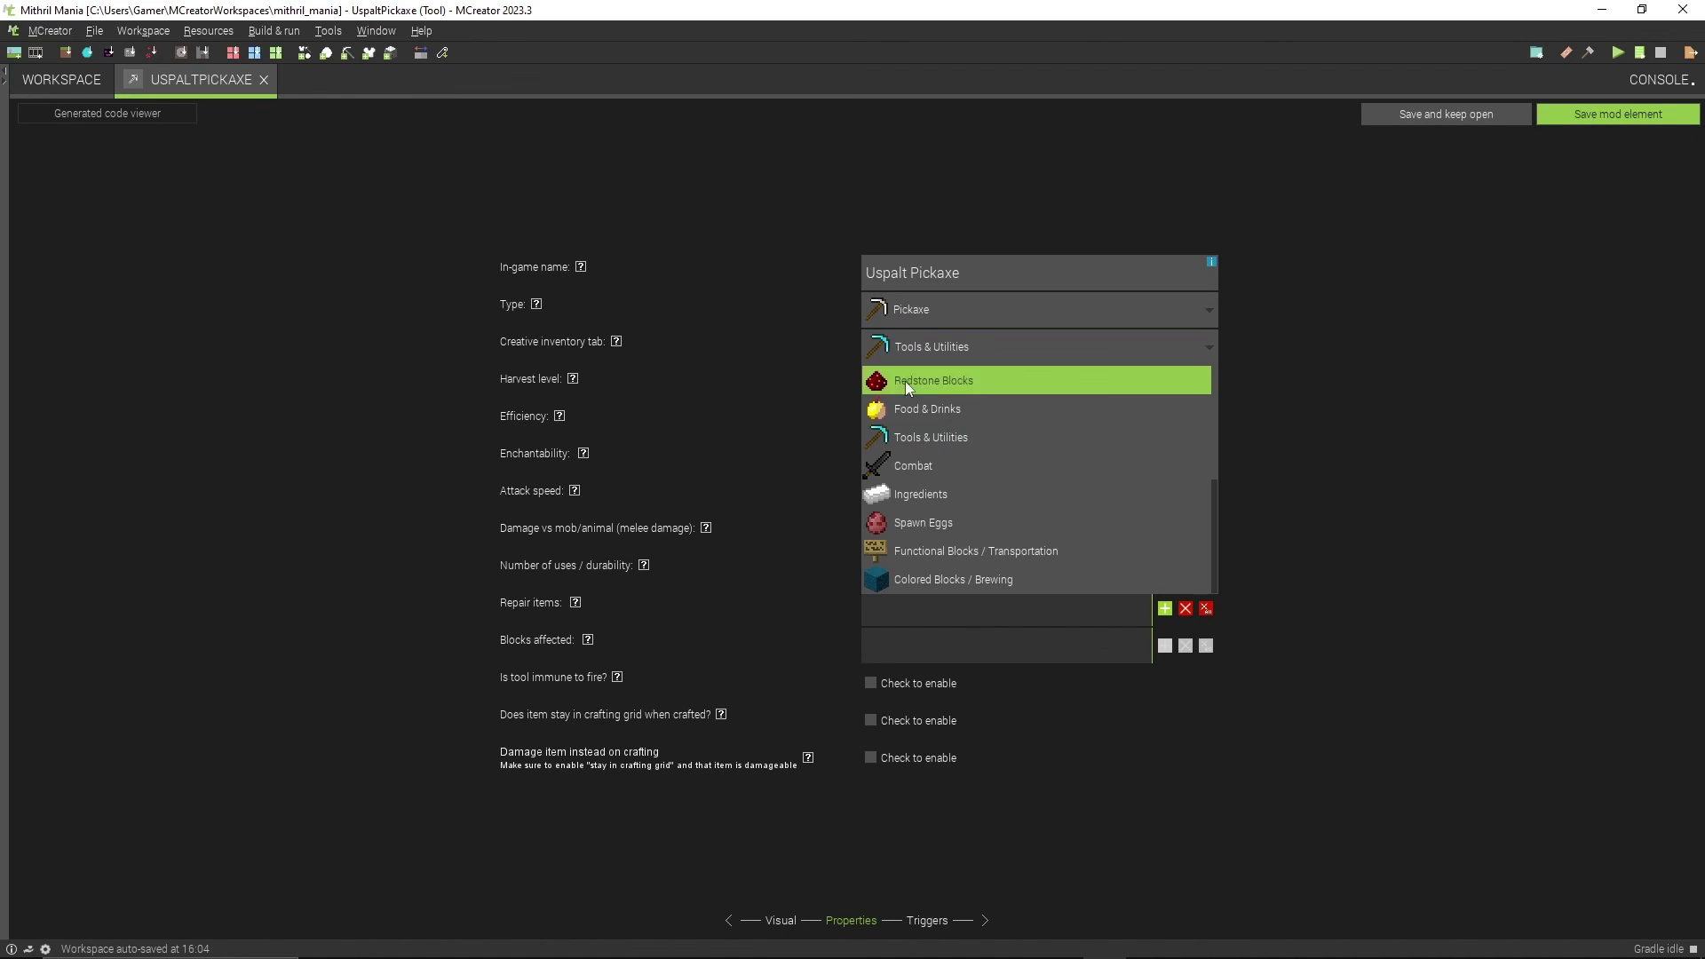
{"action": "scroll", "coordinate": [904, 409], "scroll_direction": "up", "scroll_amount": 3}
{"action": "left_click", "coordinate": [906, 493]}
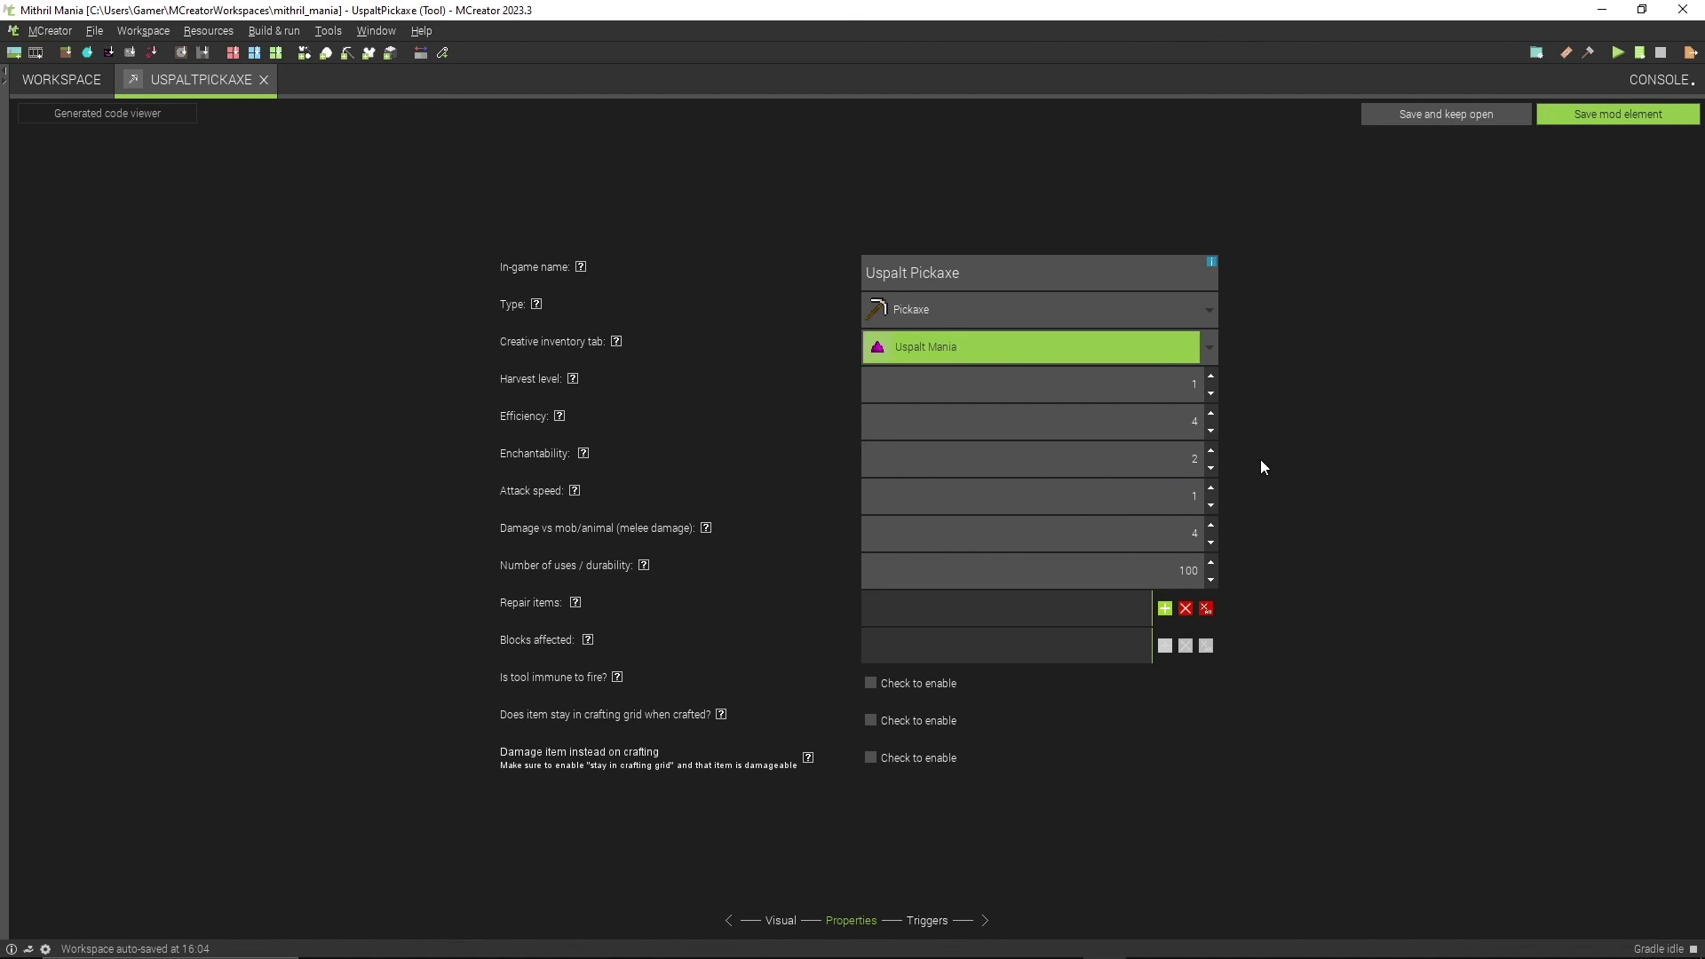
Step: Read the help on harvest level tiers and raise the pickaxe's harvest level
{"action": "left_click", "coordinate": [573, 380]}
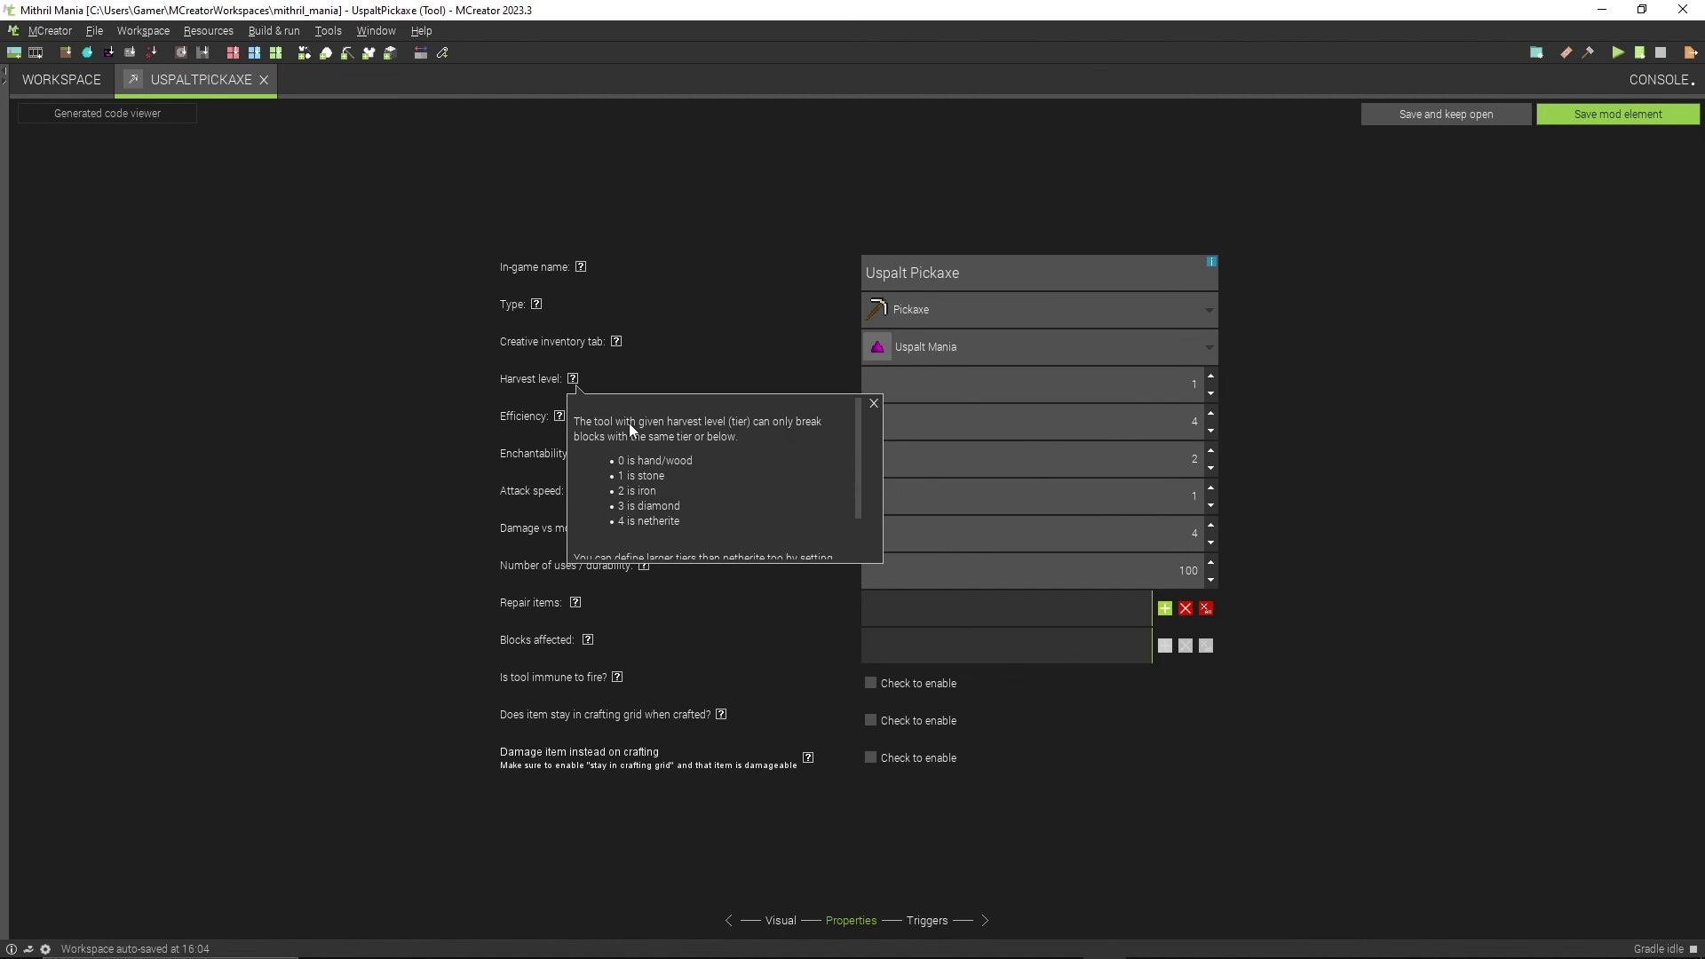
{"action": "left_click", "coordinate": [874, 405]}
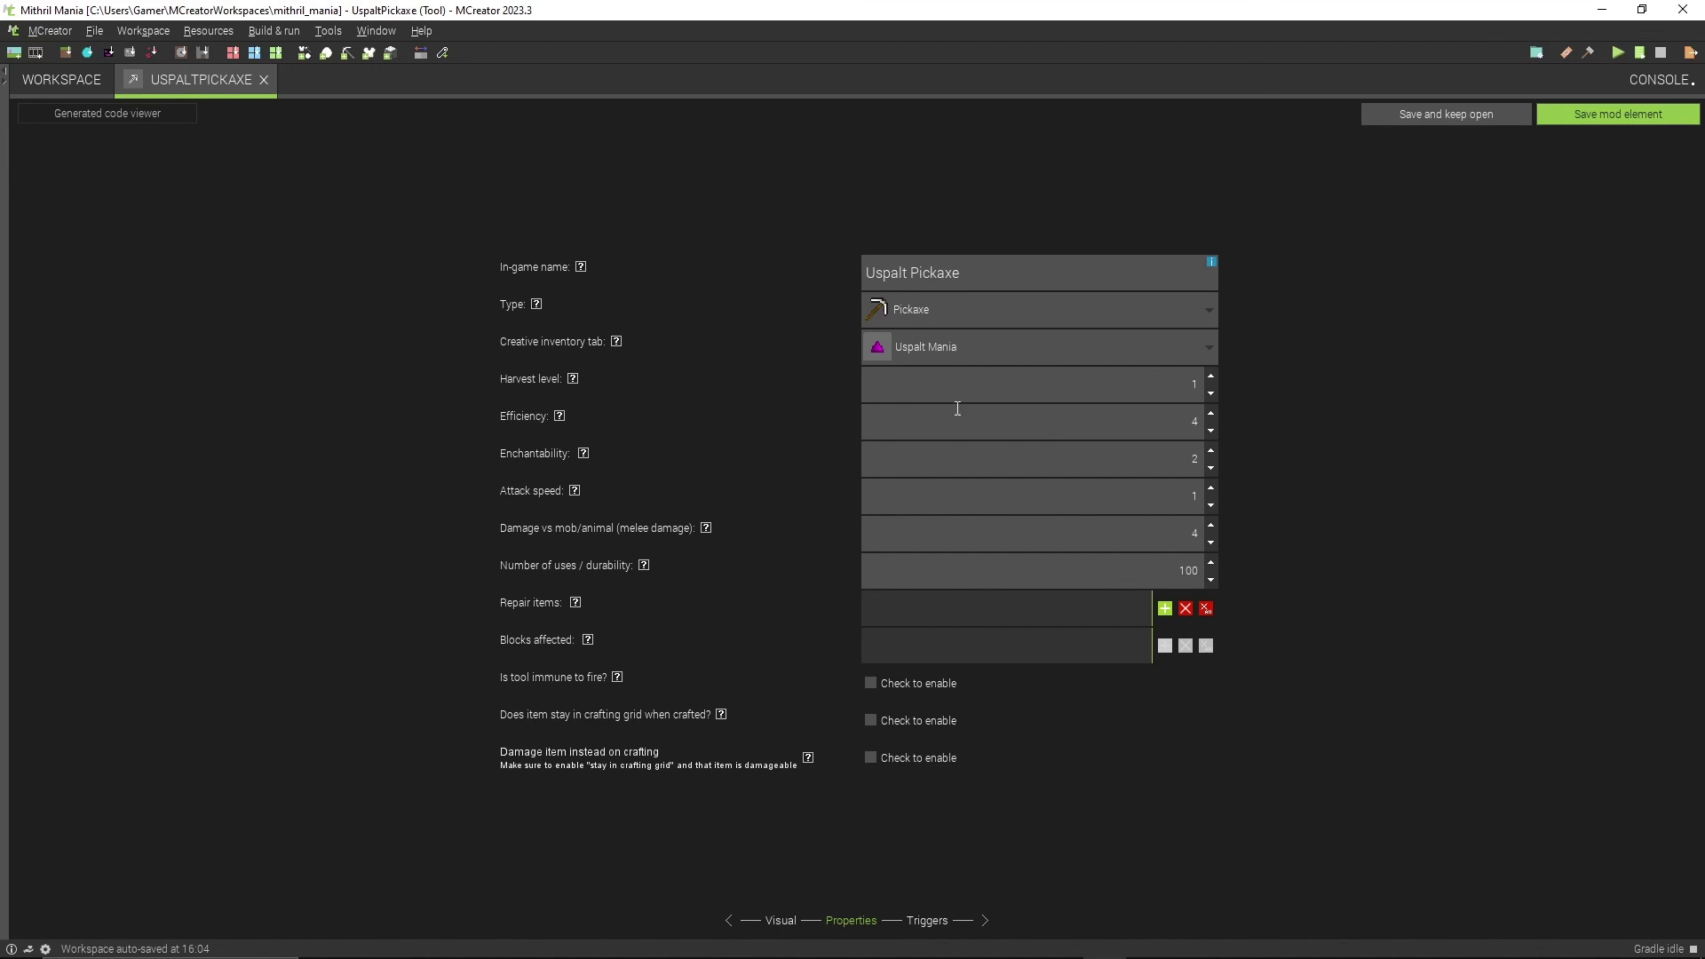
{"action": "left_click", "coordinate": [1211, 380]}
{"action": "key", "text": "super"}
{"action": "left_click", "coordinate": [452, 953]}
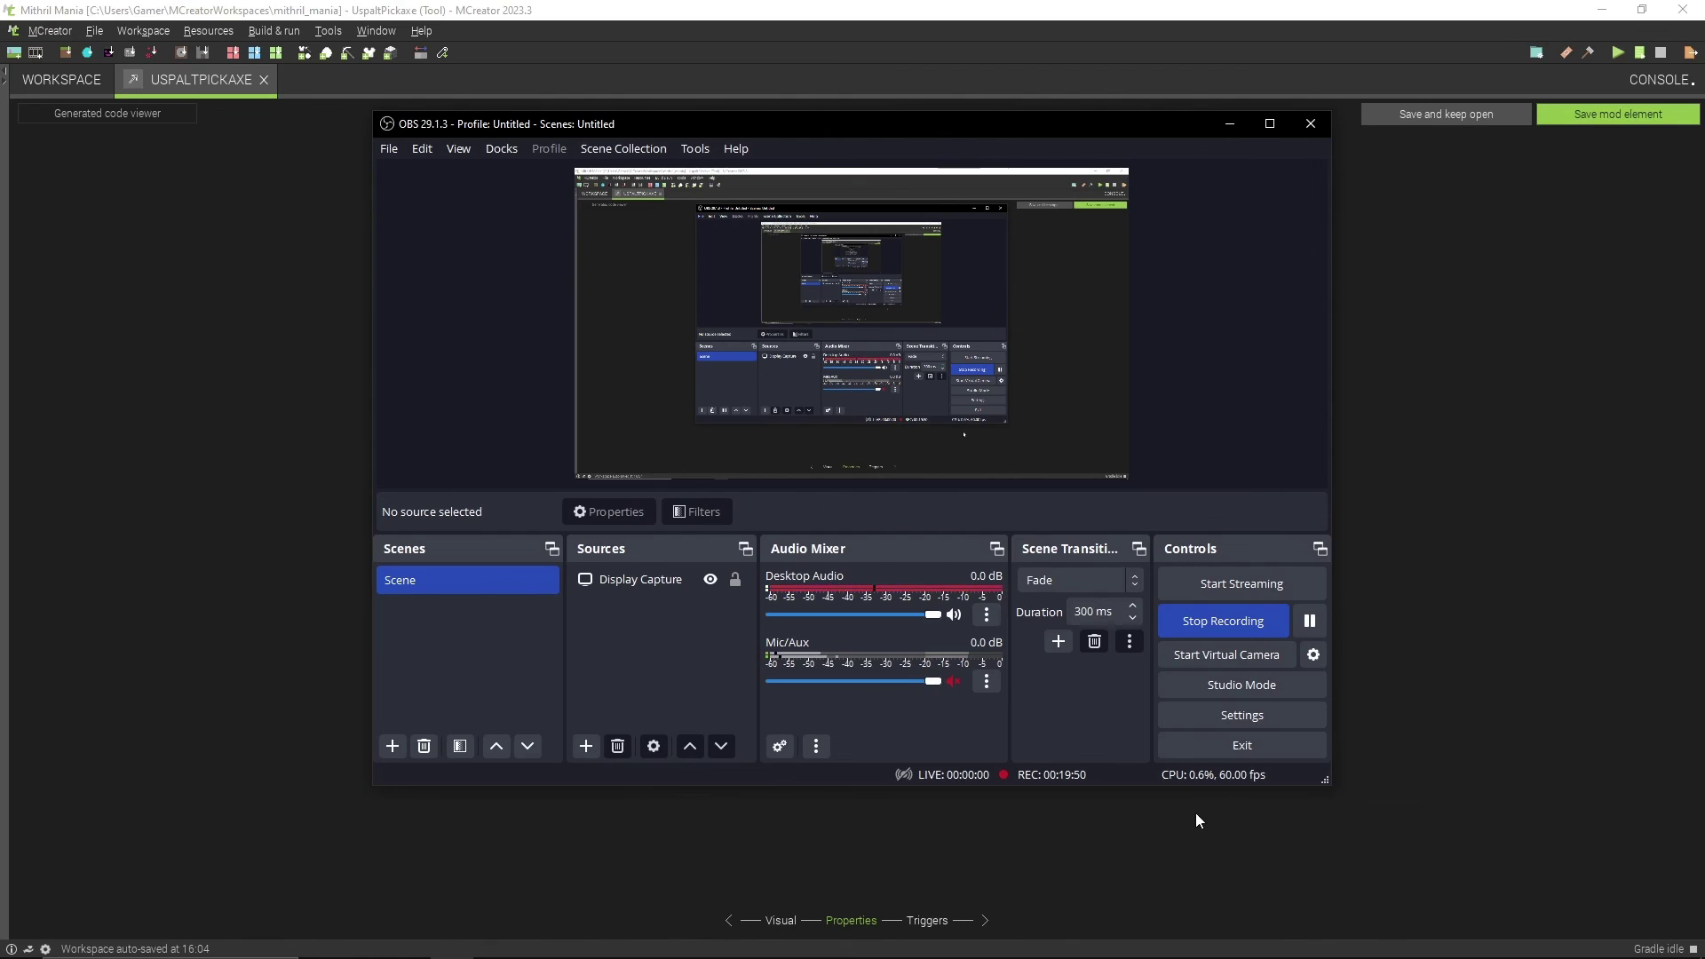
{"action": "left_click", "coordinate": [952, 682]}
{"action": "left_click", "coordinate": [955, 854]}
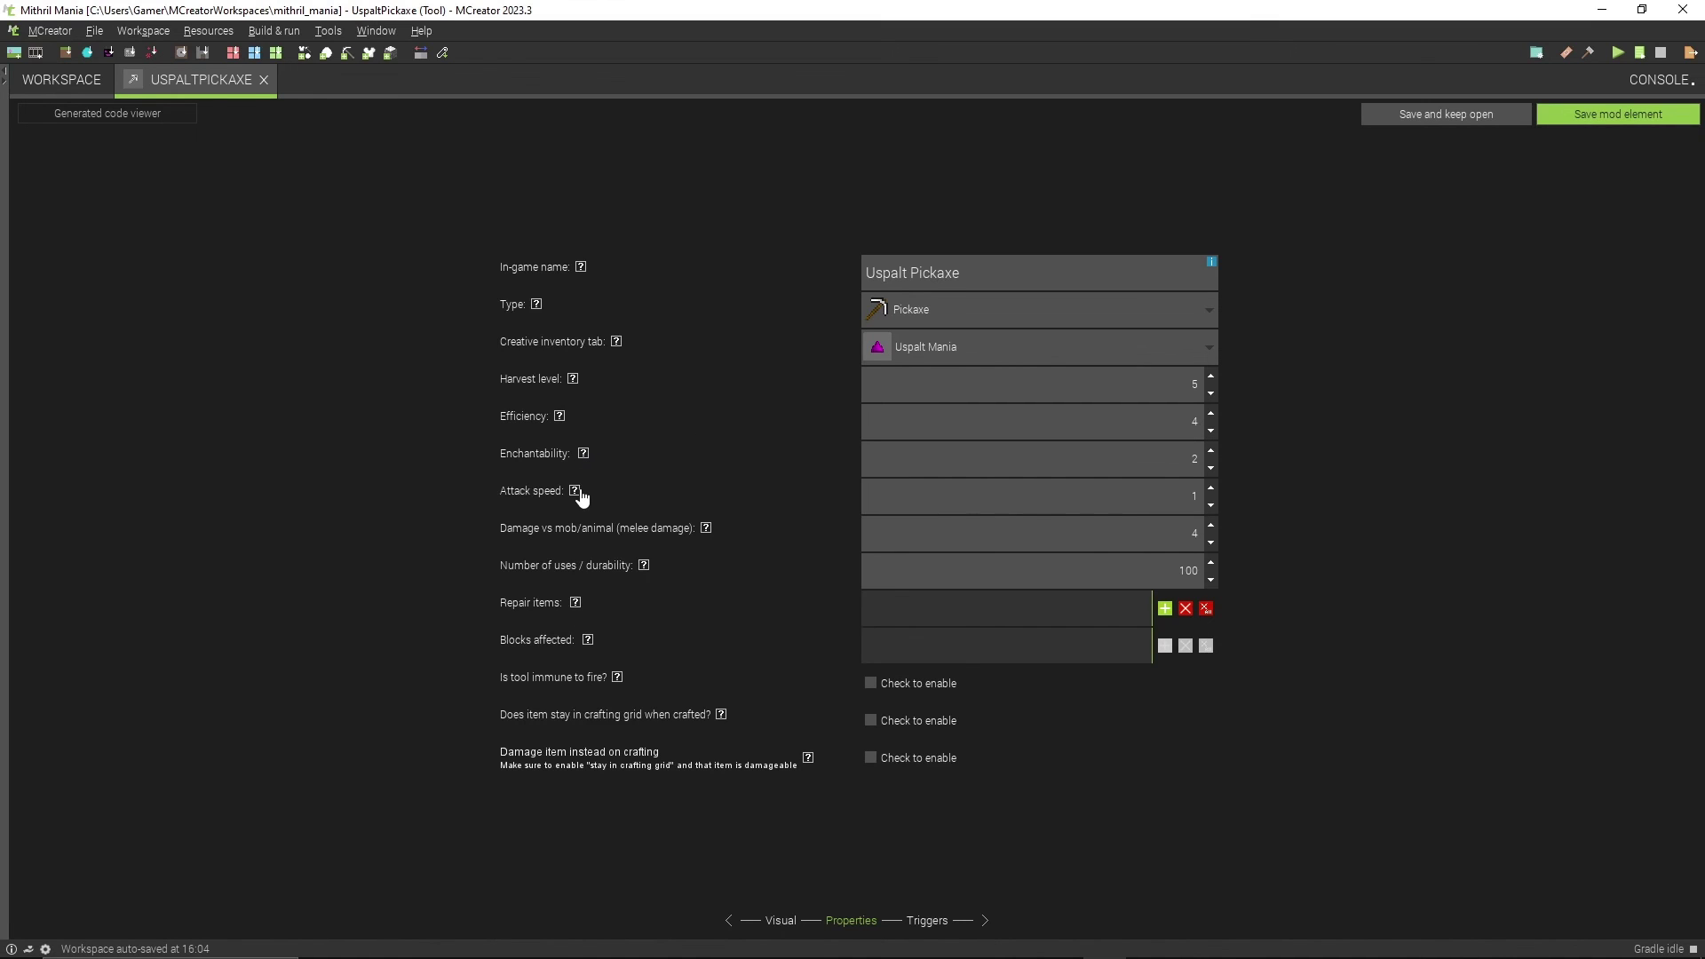
Step: Read the help on attack speed and efficiency, and set the pickaxe's efficiency to 12
{"action": "mouse_move", "coordinate": [582, 498]}
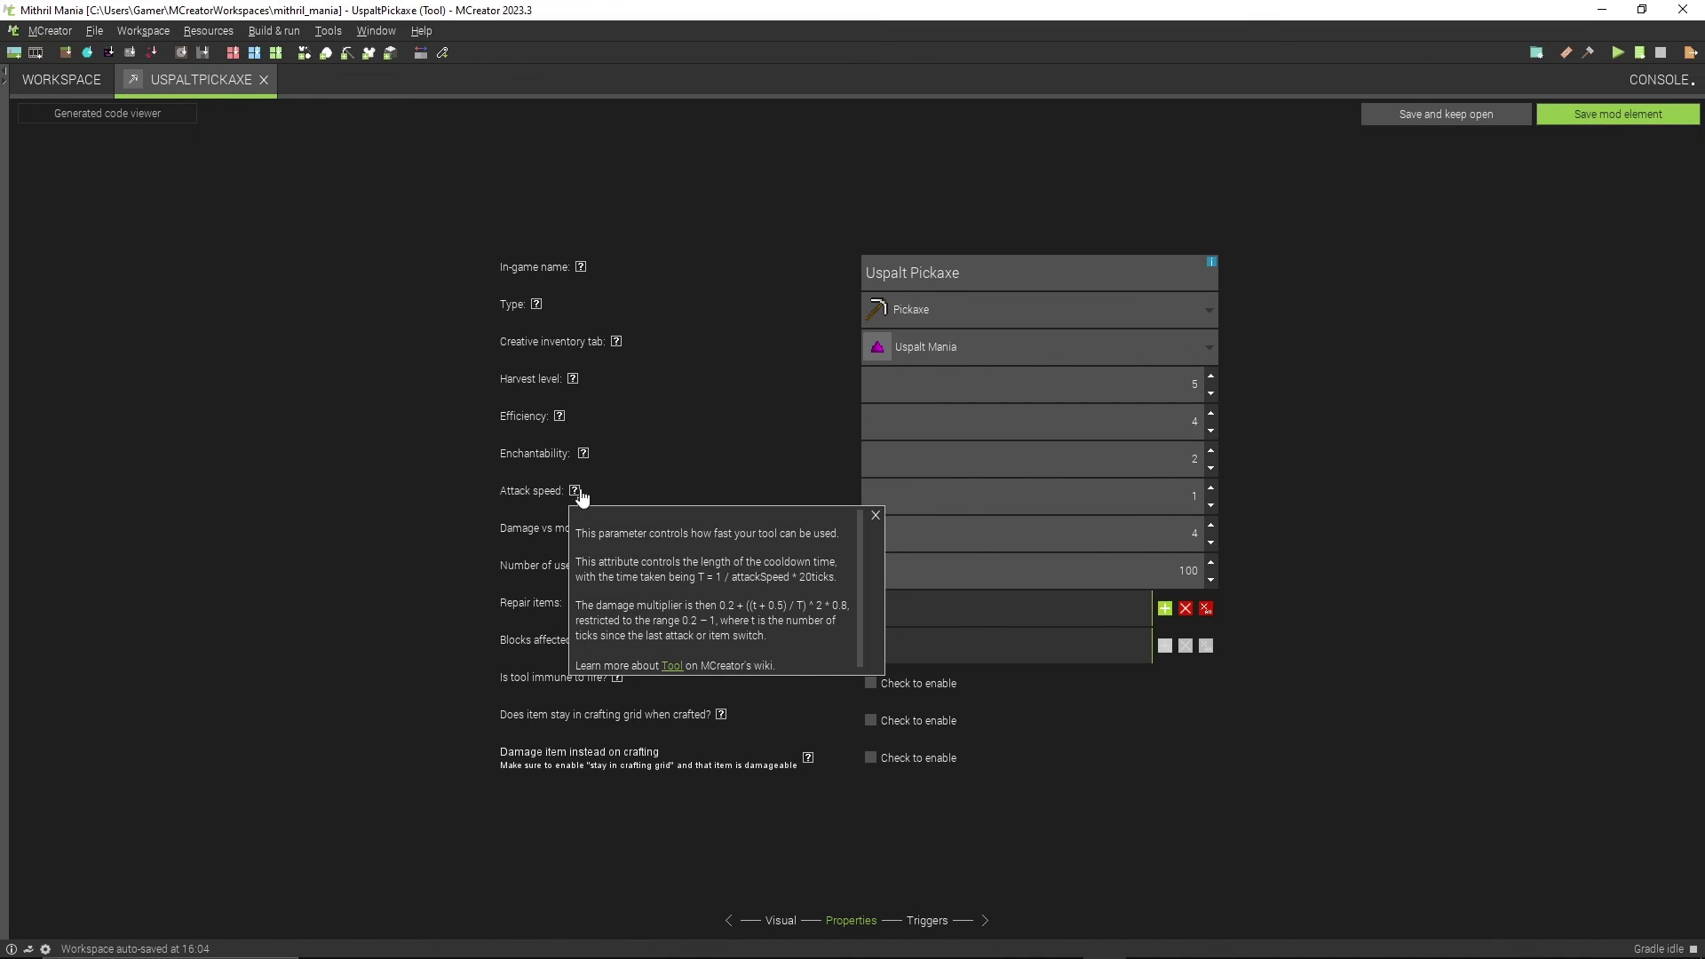
{"action": "left_click", "coordinate": [876, 517]}
{"action": "mouse_move", "coordinate": [561, 421]}
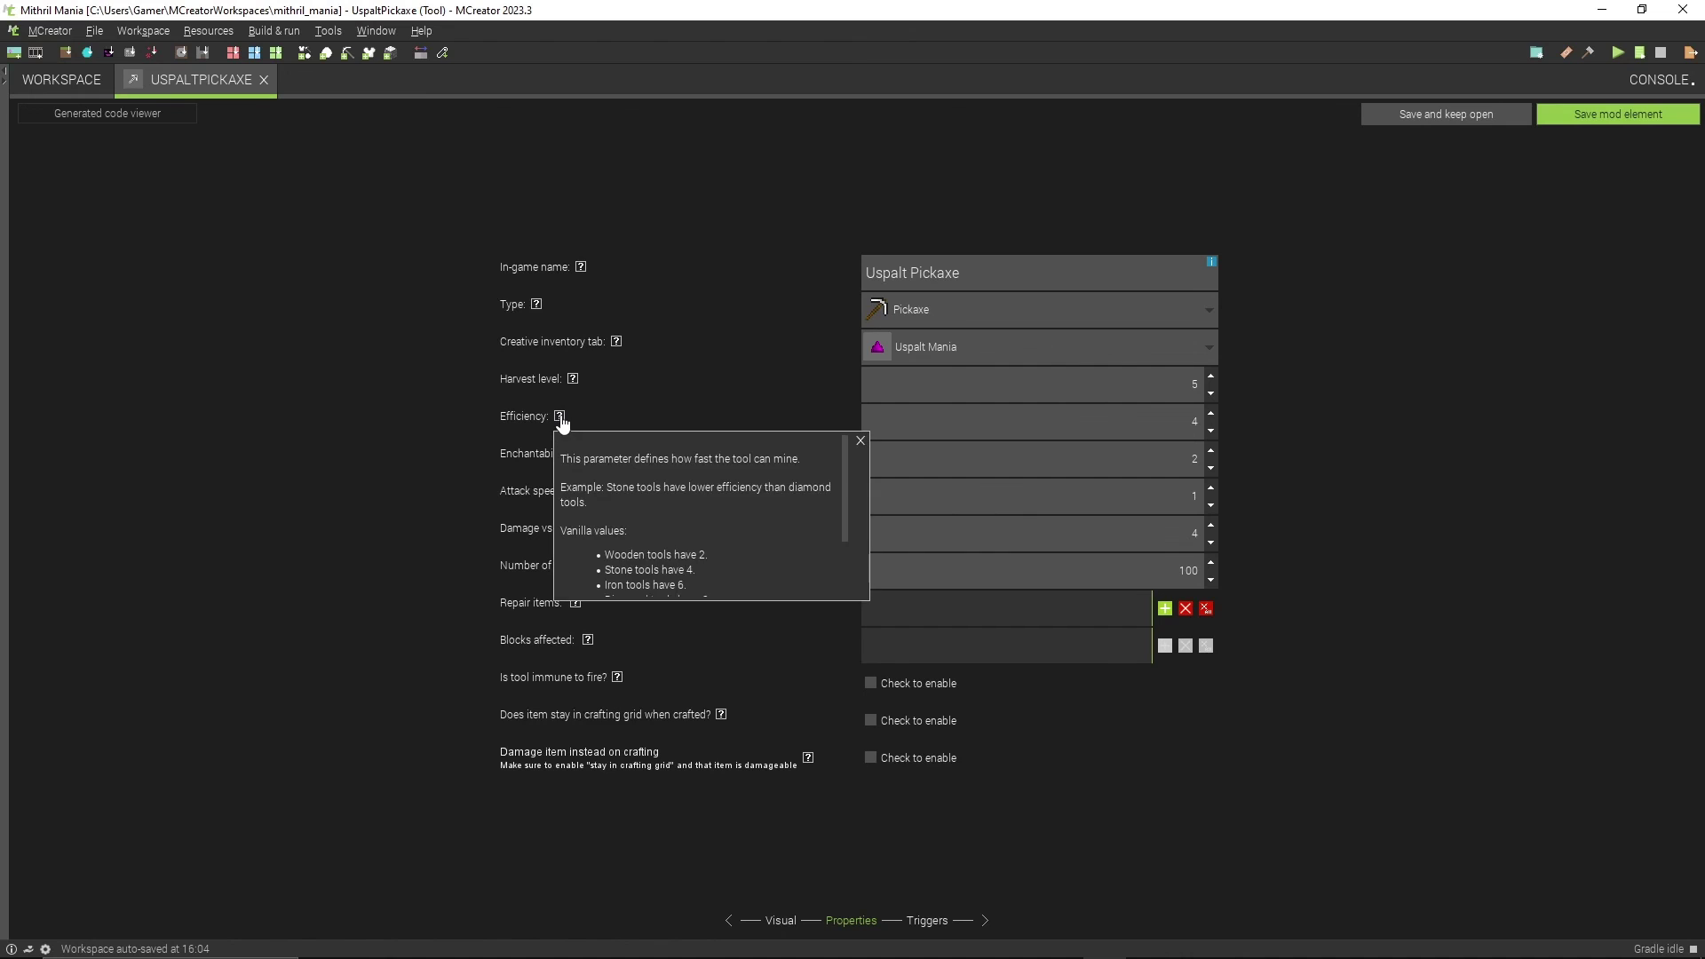
{"action": "left_click", "coordinate": [861, 441]}
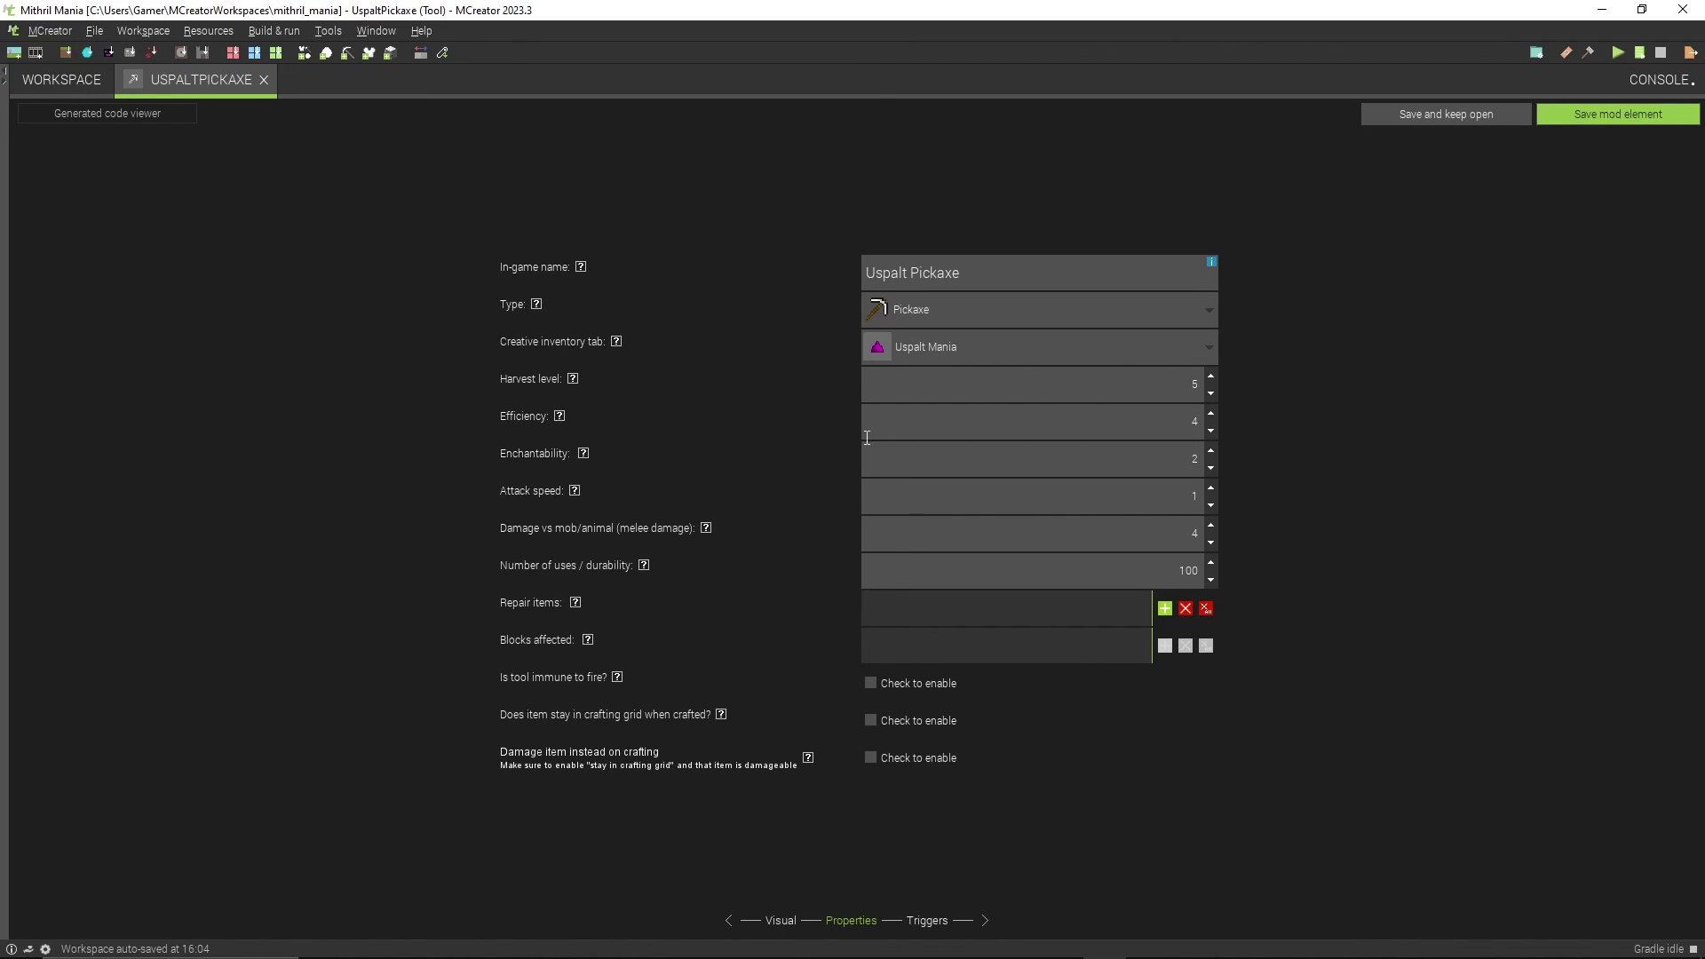
{"action": "double_click", "coordinate": [1193, 421]}
{"action": "type", "text": "12"}
Step: Add the Uspalt item as the pickaxe's repair item and look over the tool's triggers before returning to its properties
{"action": "left_click", "coordinate": [1166, 609]}
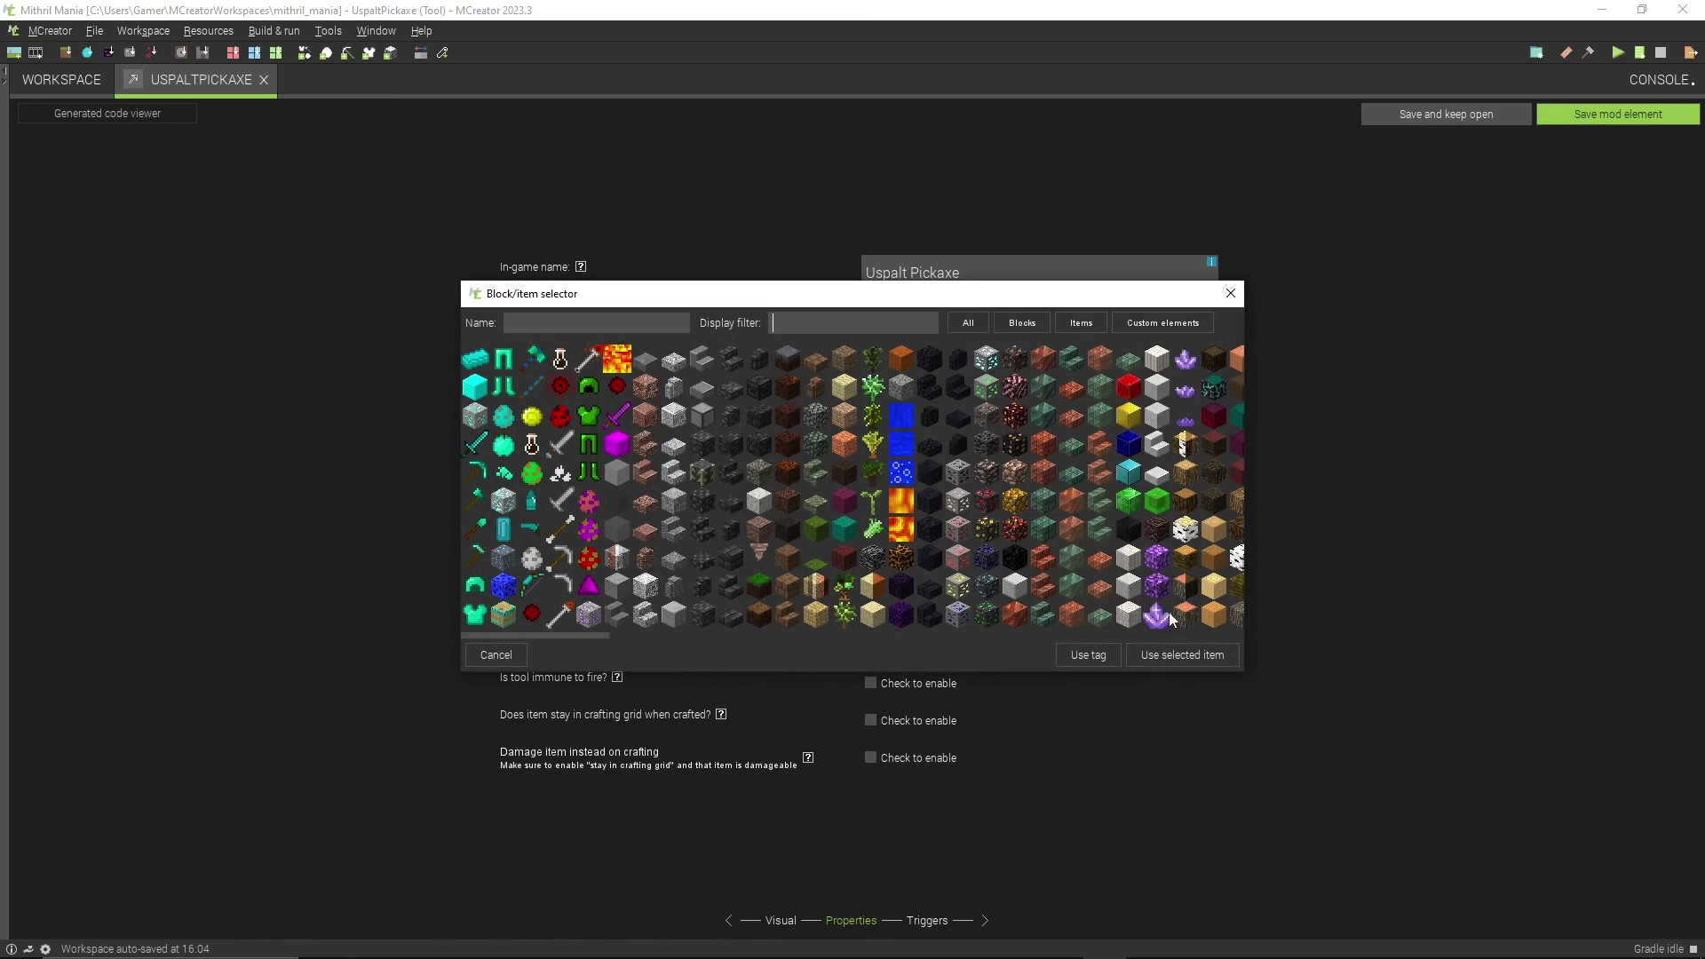
{"action": "left_click", "coordinate": [588, 587]}
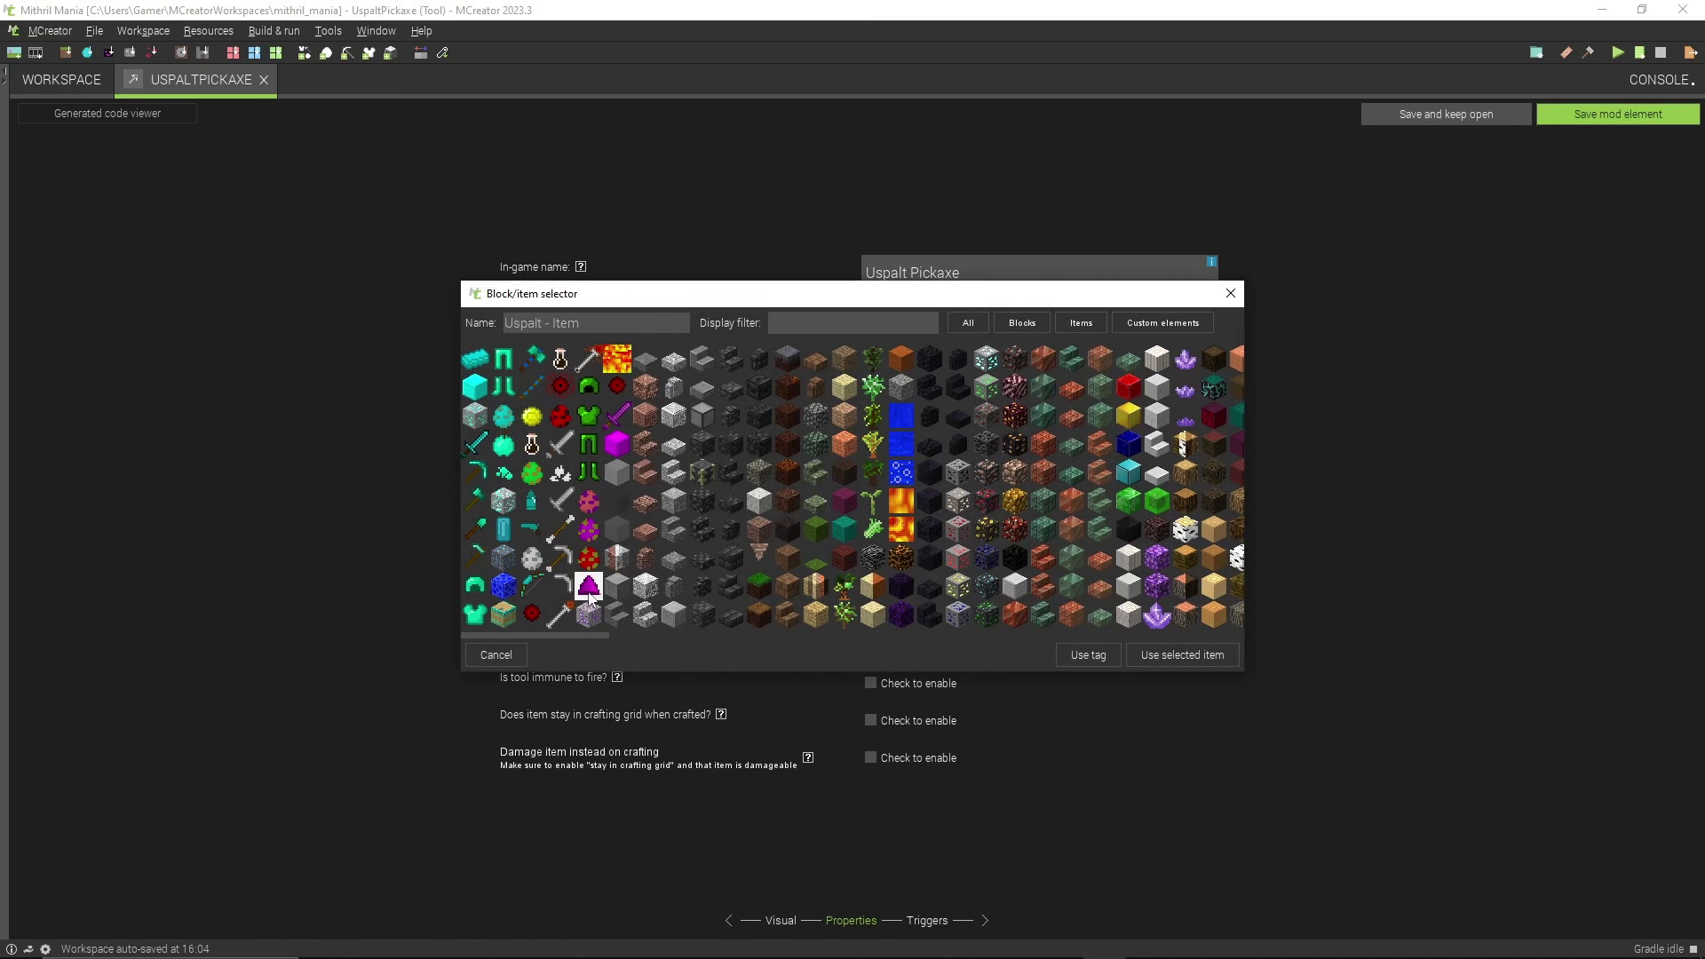
{"action": "left_click", "coordinate": [1170, 650]}
{"action": "left_click", "coordinate": [933, 923]}
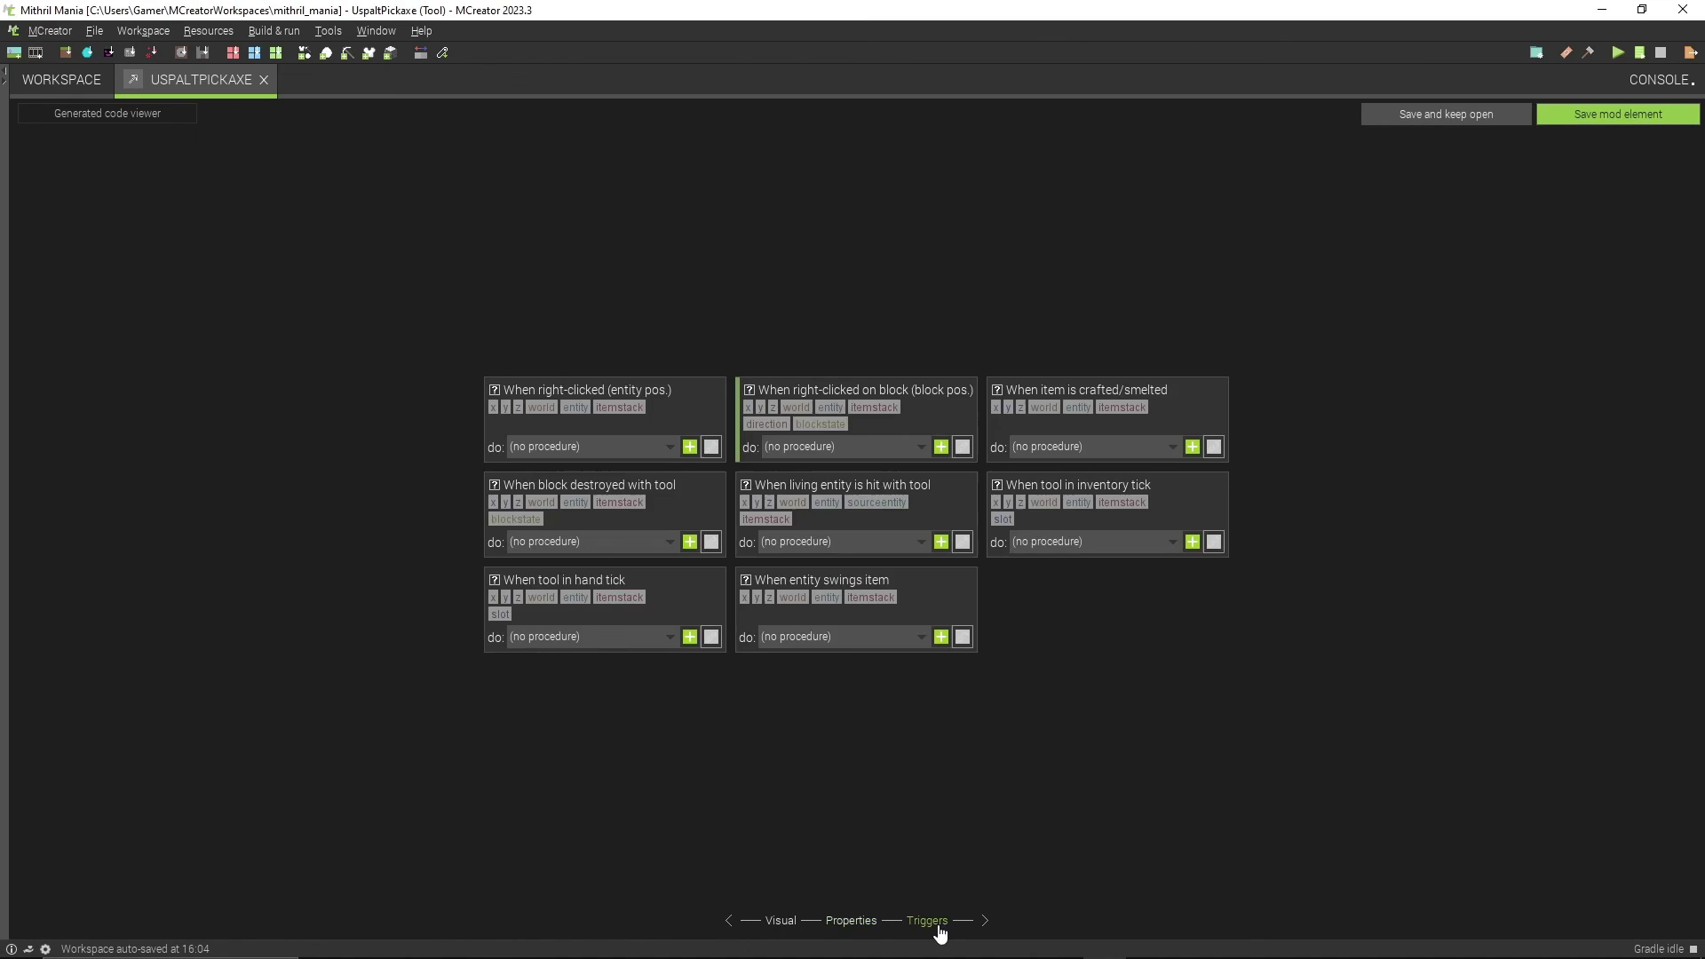
{"action": "left_click", "coordinate": [866, 922]}
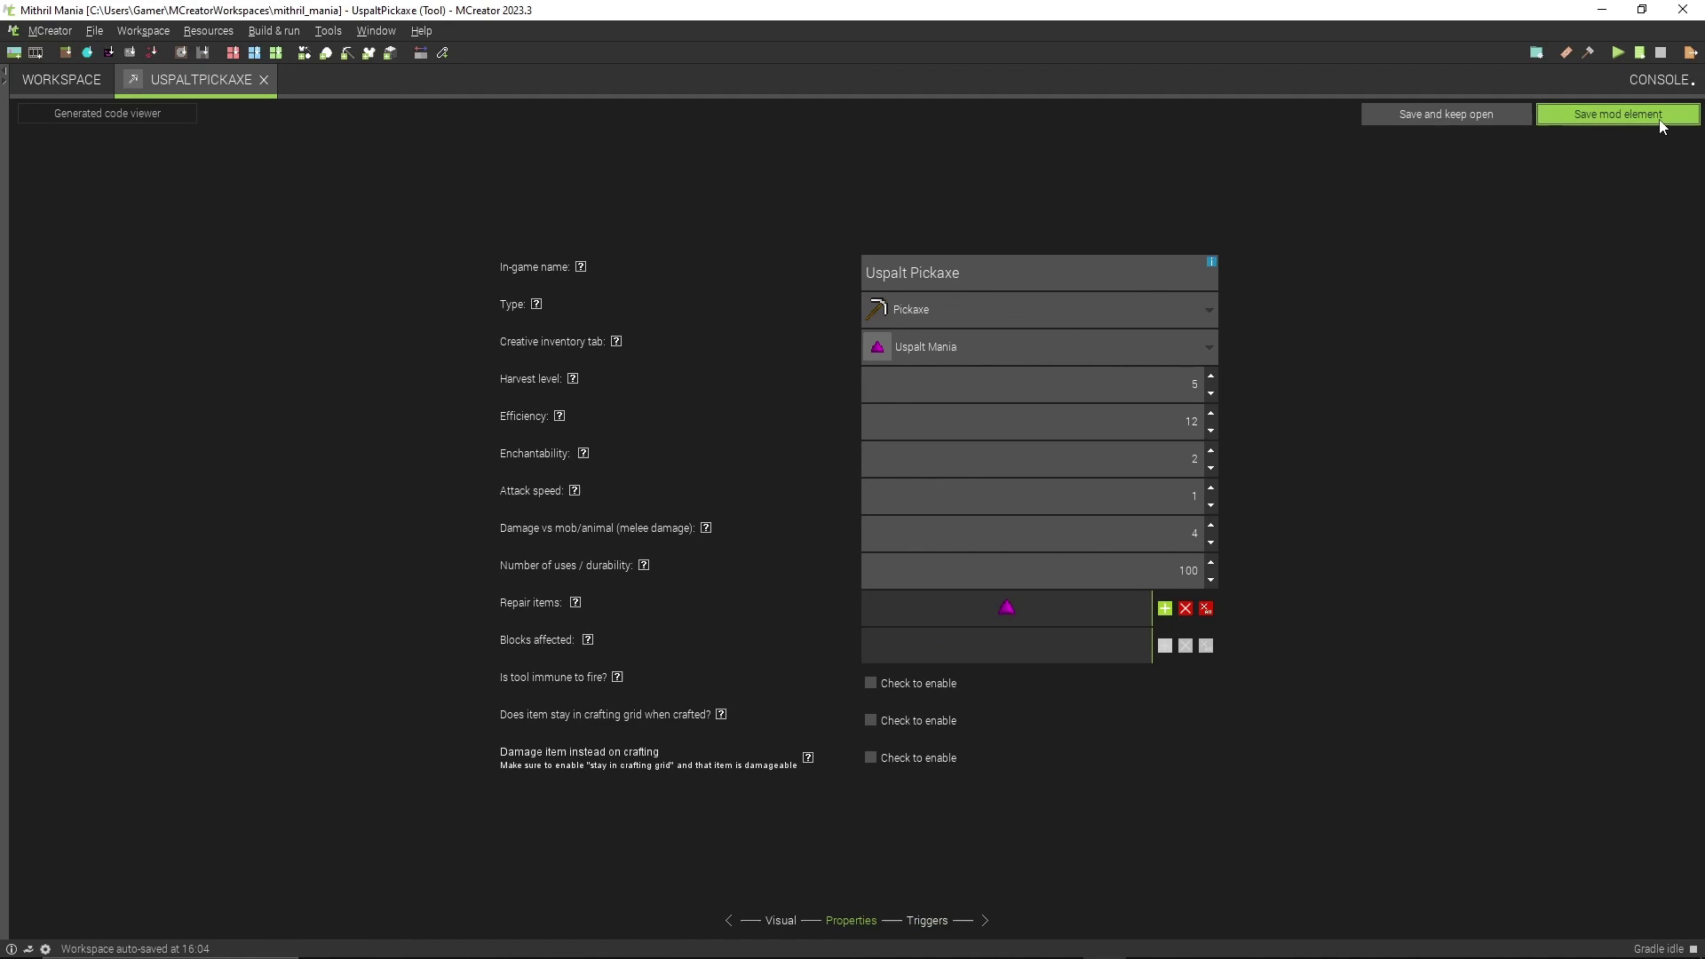